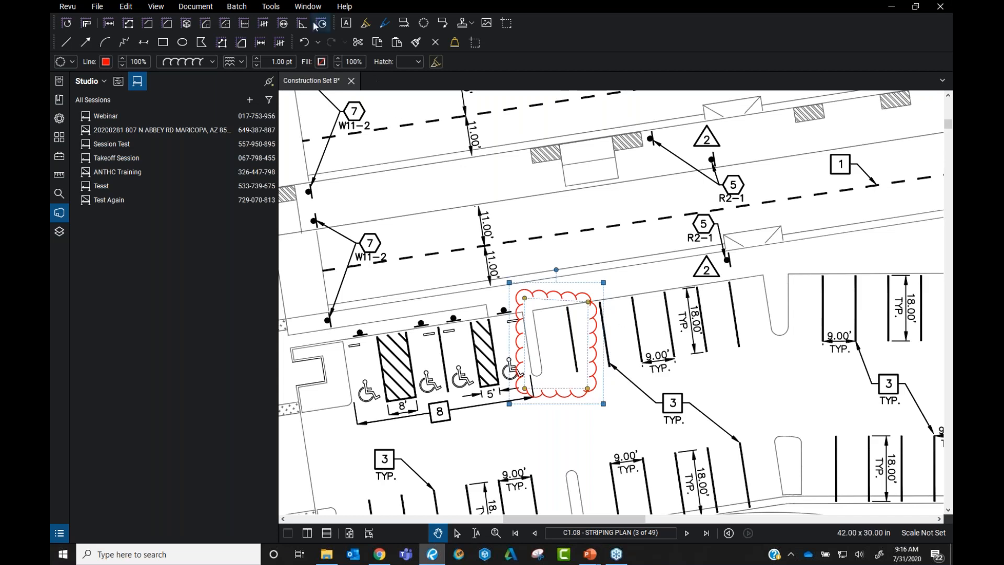
Select the red stall cloud and give it the comment 'Make this a handicap accessible'
left_click(271, 7)
mouse_move(287, 21)
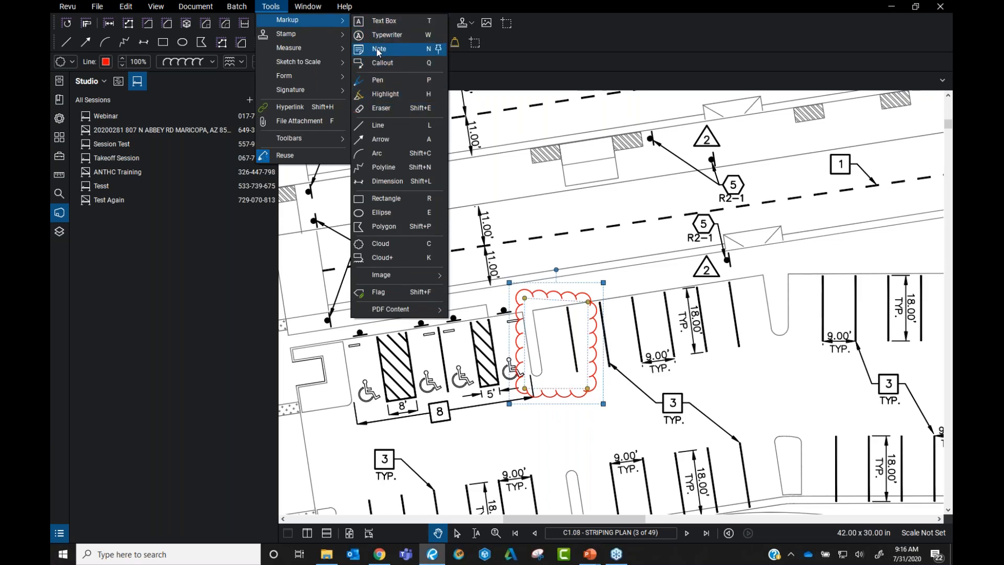
left_click(604, 248)
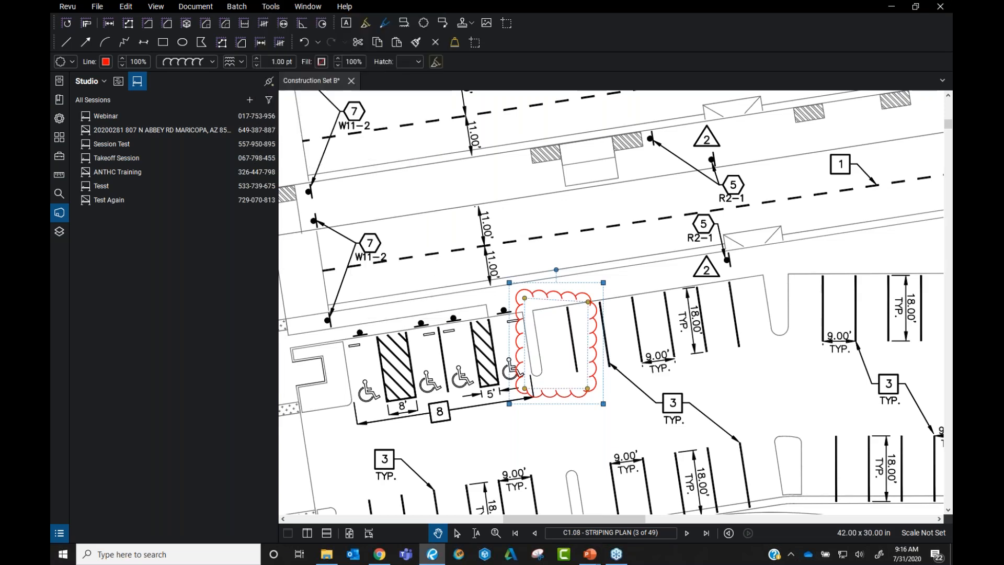
left_click(584, 298)
left_click(59, 120)
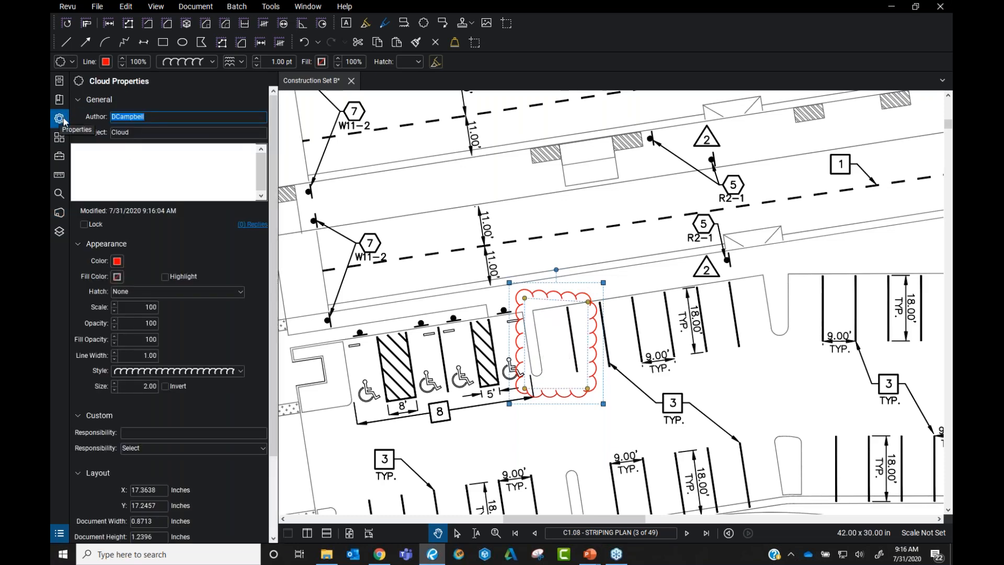
left_click(109, 156)
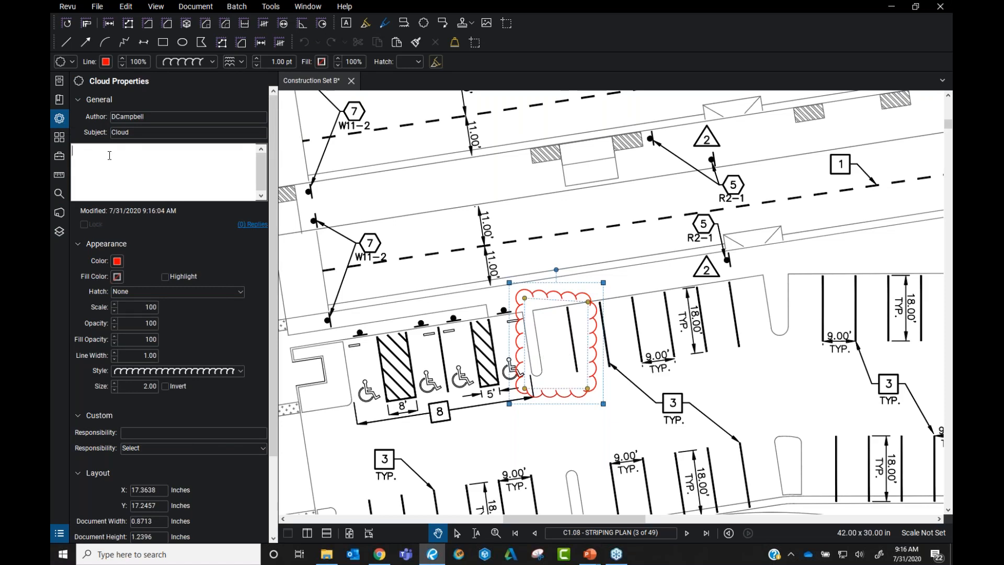
type("Make this a handicap accessbi")
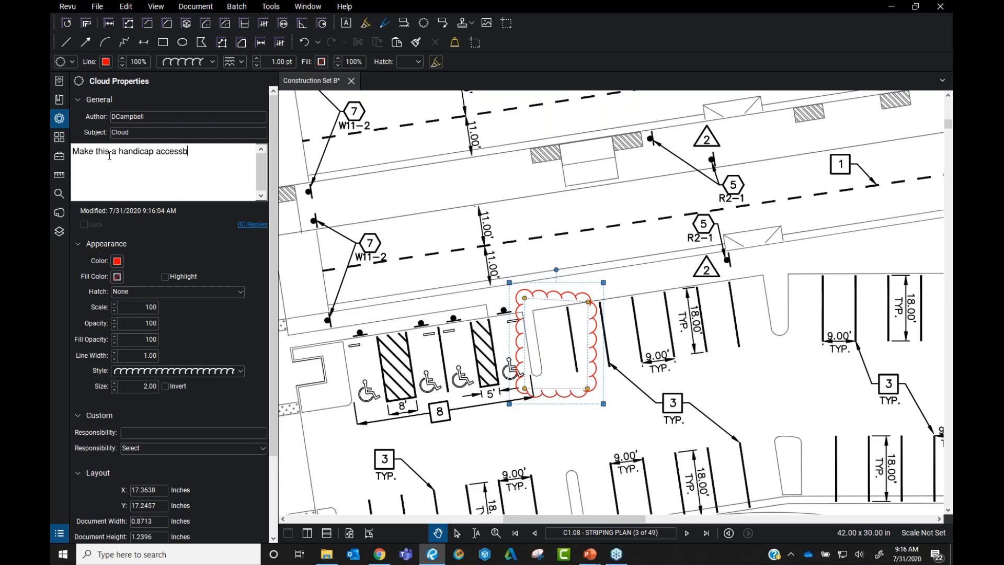
Set the cloud's subject to 'Handicap Stall' and change its colour to blue
left_click(160, 130)
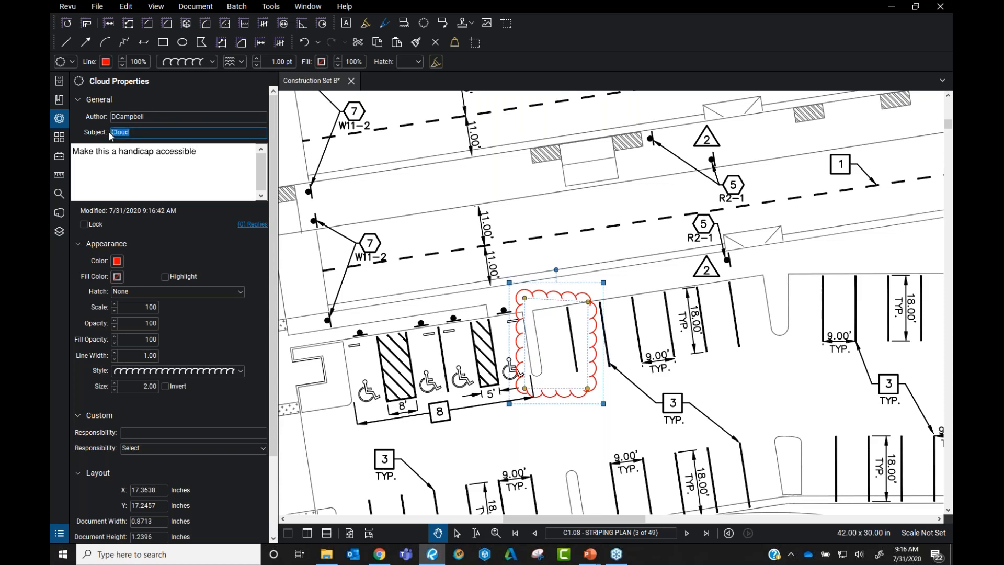
type("Handicap Stall")
left_click(610, 239)
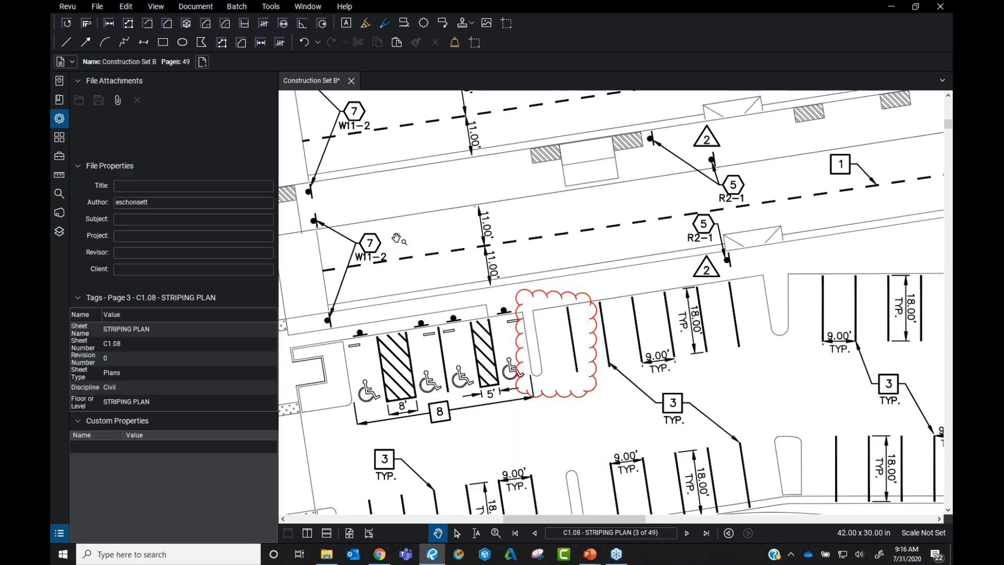
left_click(596, 314)
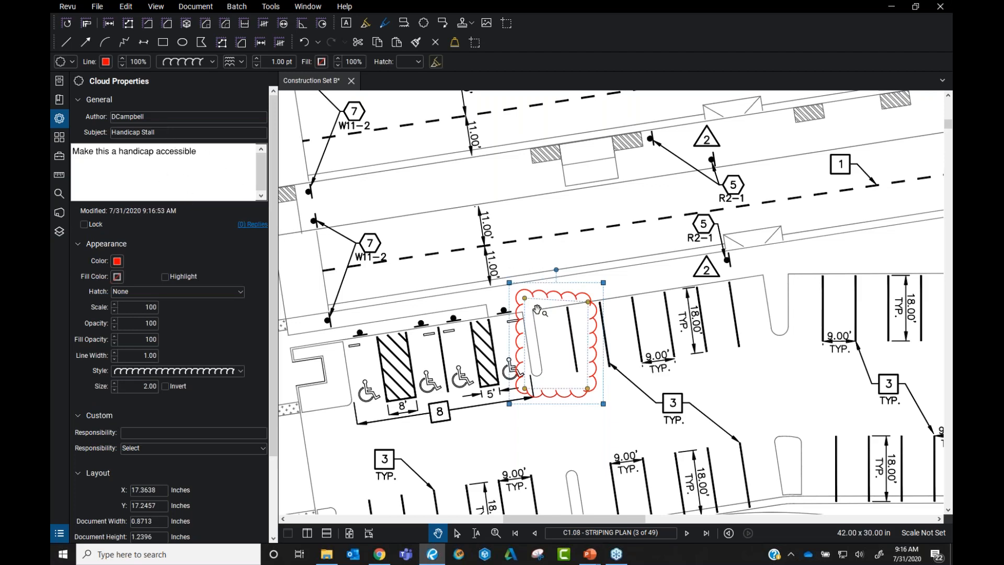
left_click(116, 263)
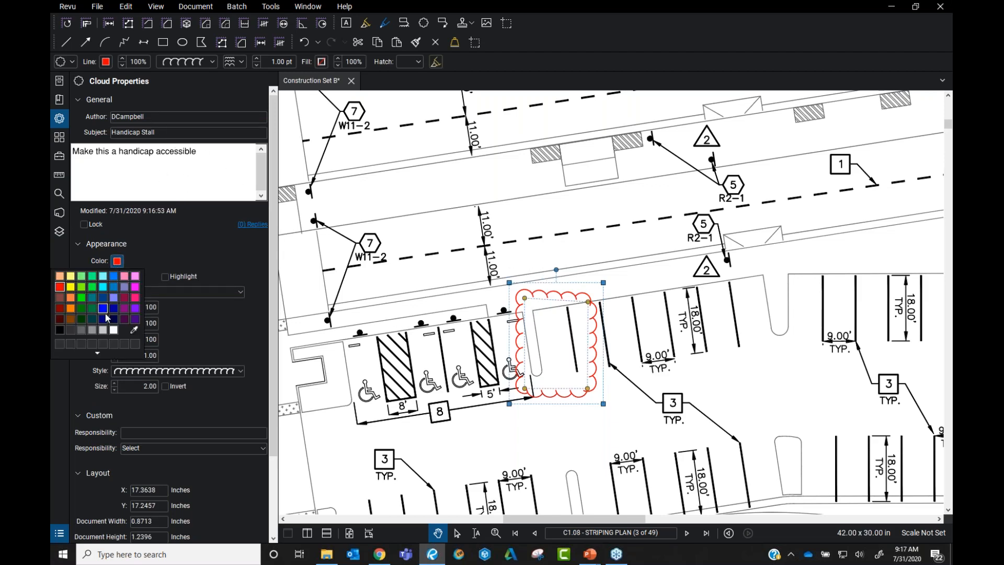
left_click(92, 314)
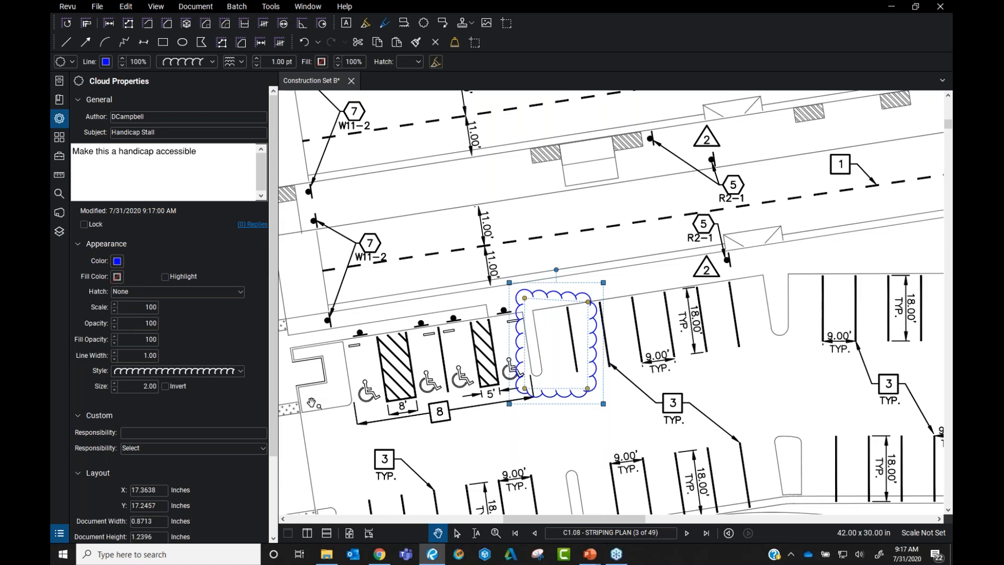
Check the cloud in the Markups List, then close the list and deselect
left_click(61, 534)
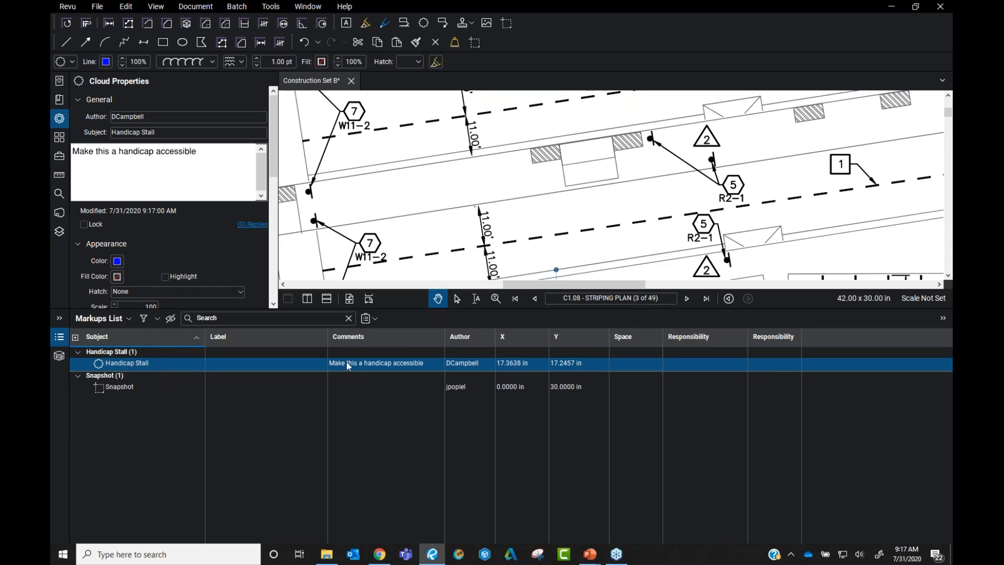
left_click(59, 336)
left_click(565, 266)
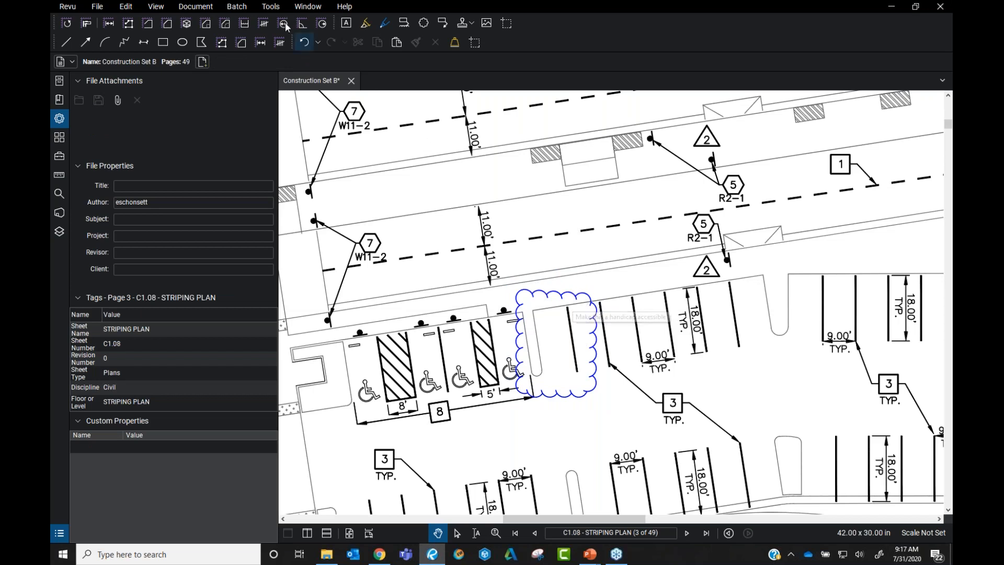
Make a first attempt at a callout near the stall, then reselect the blue cloud
left_click(274, 9)
mouse_move(282, 24)
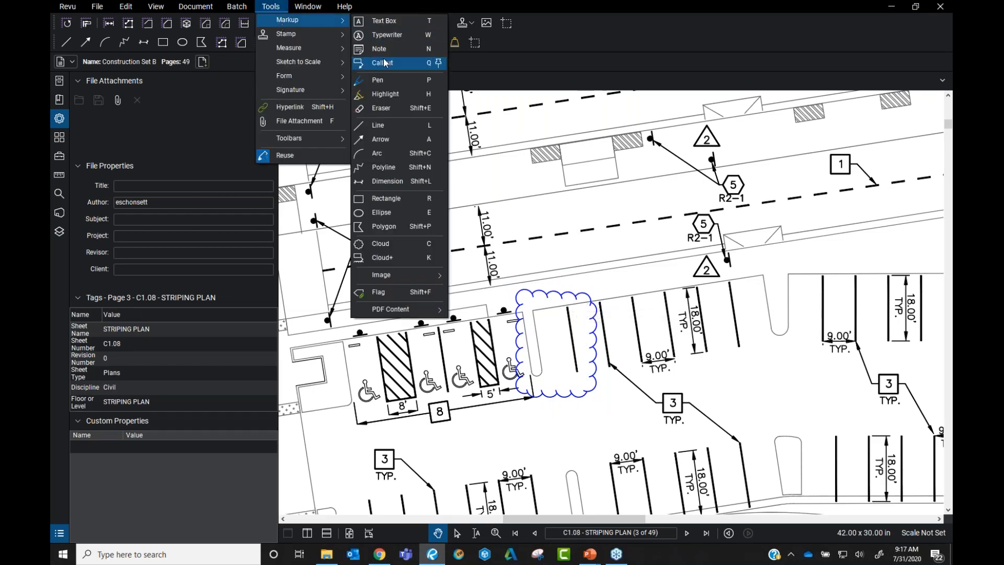
left_click(383, 61)
left_click(674, 358)
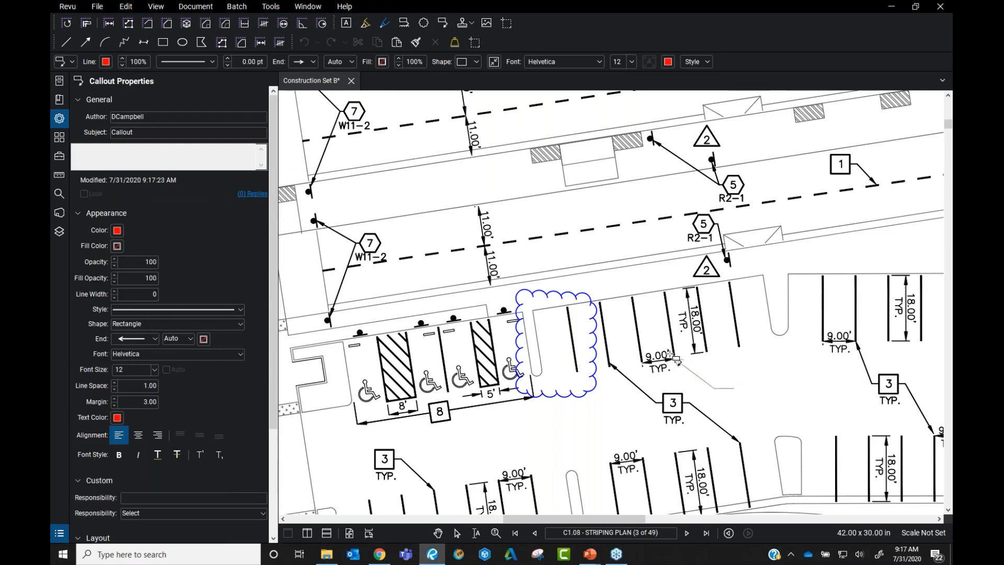
scroll(679, 361, "up", 2)
left_click(685, 365)
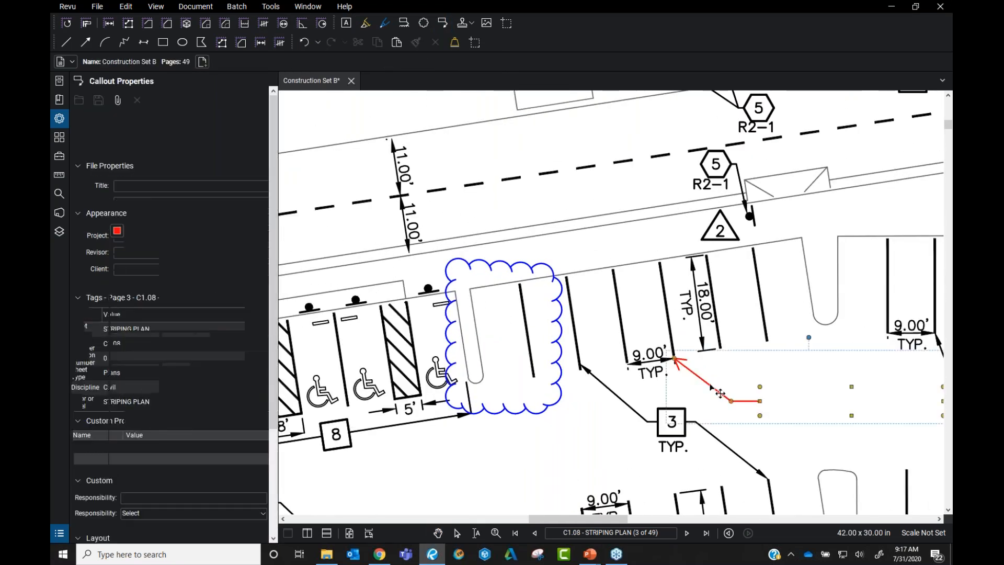
left_click(555, 314)
Place a callout whose arrow points at the parking stripe right of the cloud
left_click(271, 6)
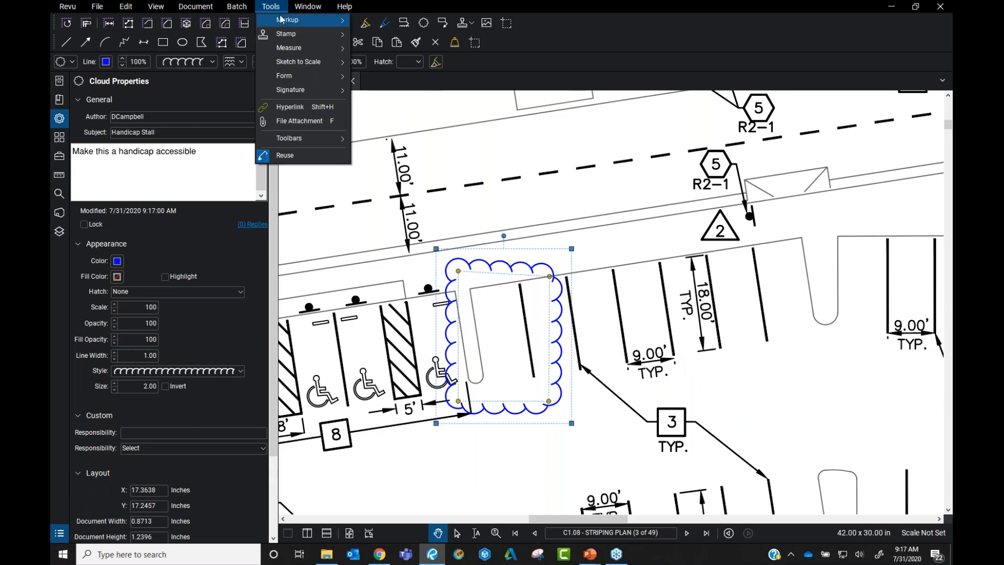
mouse_move(287, 20)
left_click(384, 63)
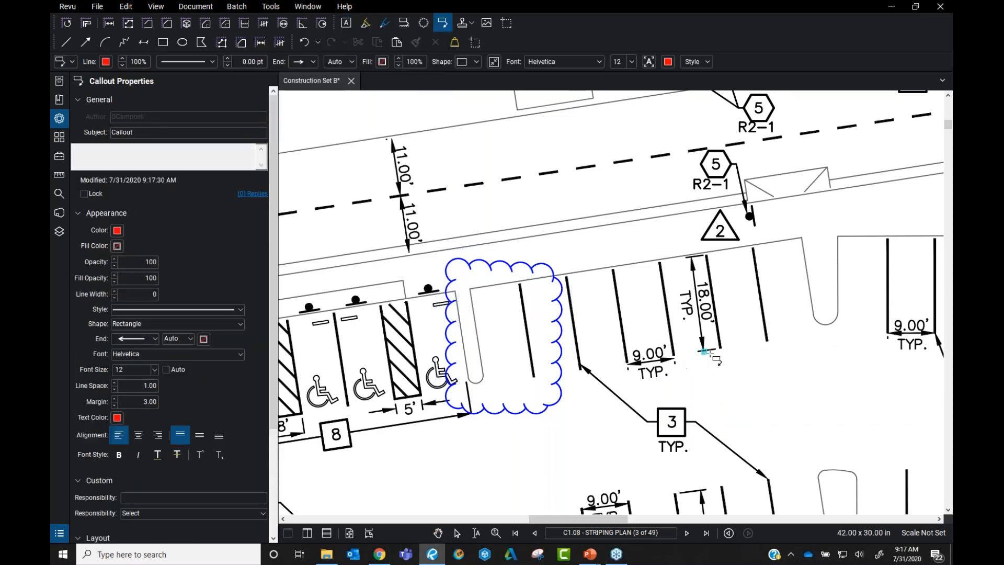
left_click(766, 340)
left_click(795, 375)
left_click(818, 388)
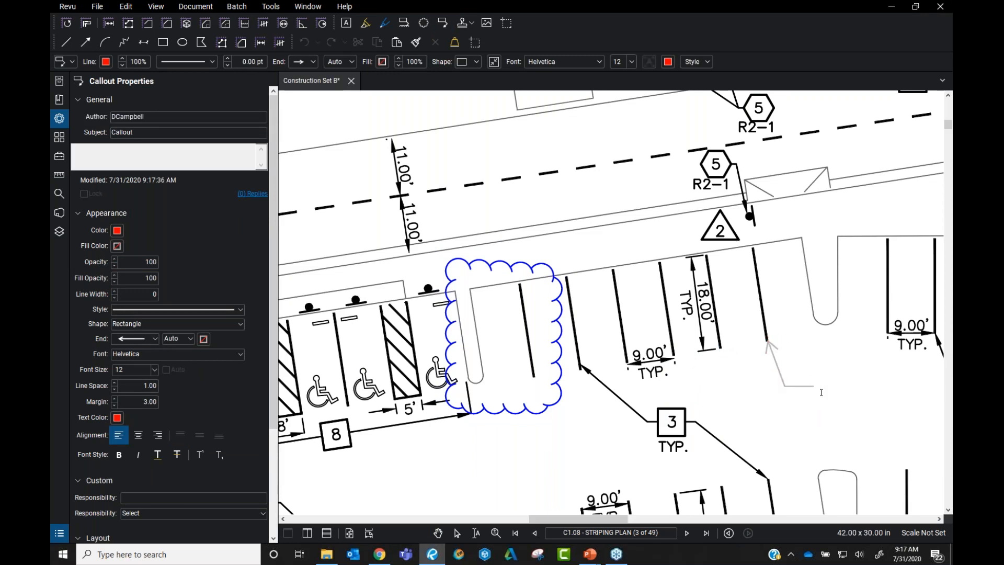
key("Escape")
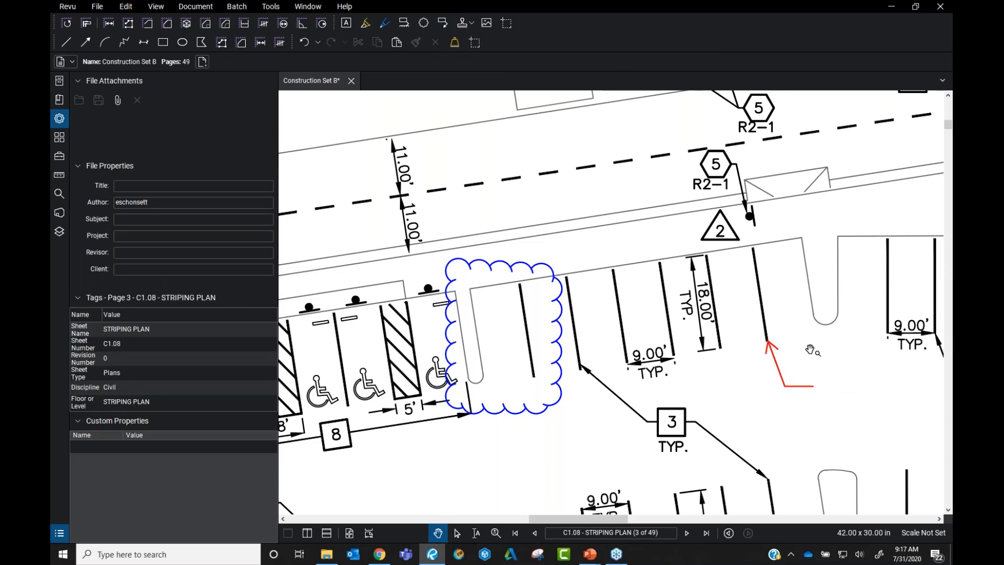
Enter 'Parking stripe' as the callout's text and deselect it
scroll(805, 350, "down", 4)
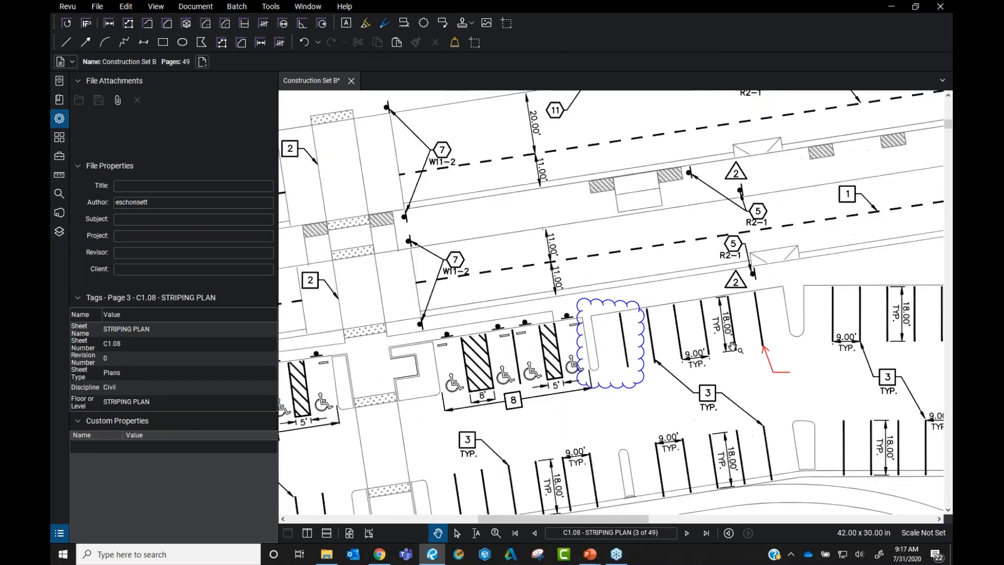
scroll(679, 323, "down", 2)
scroll(674, 324, "up", 1)
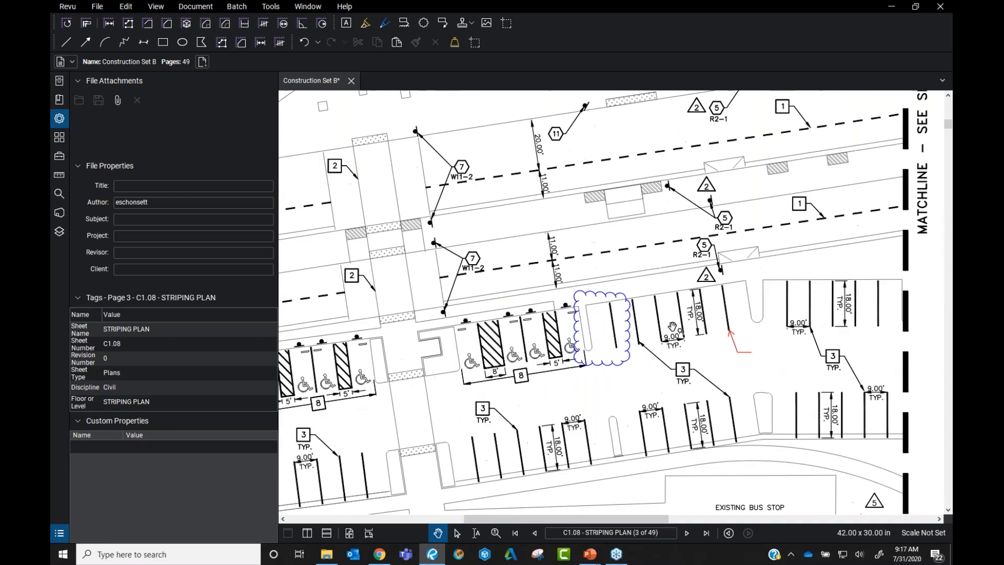
double_click(773, 355)
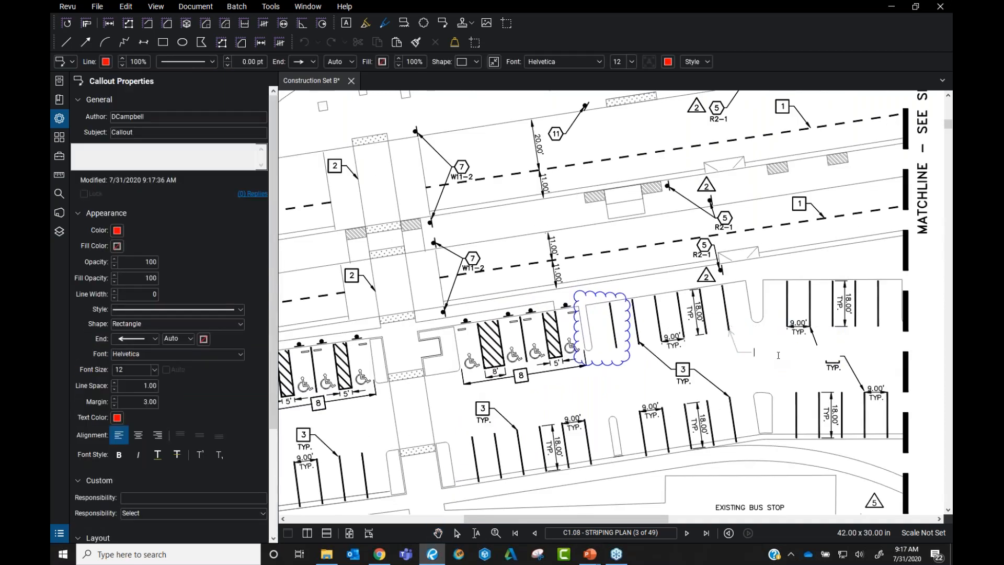
type("Parking stripe")
left_click(813, 335)
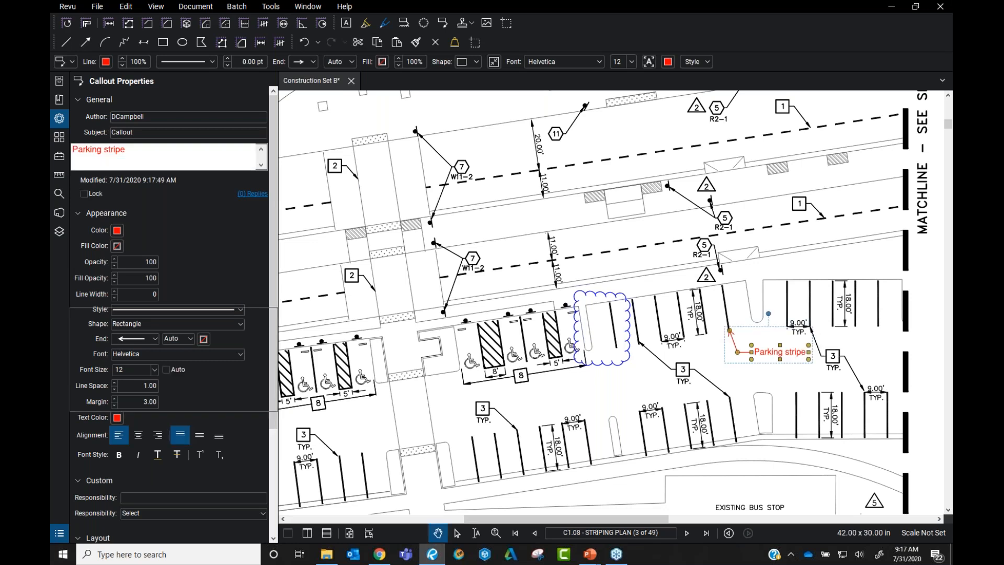
left_click(814, 335)
left_click(780, 351)
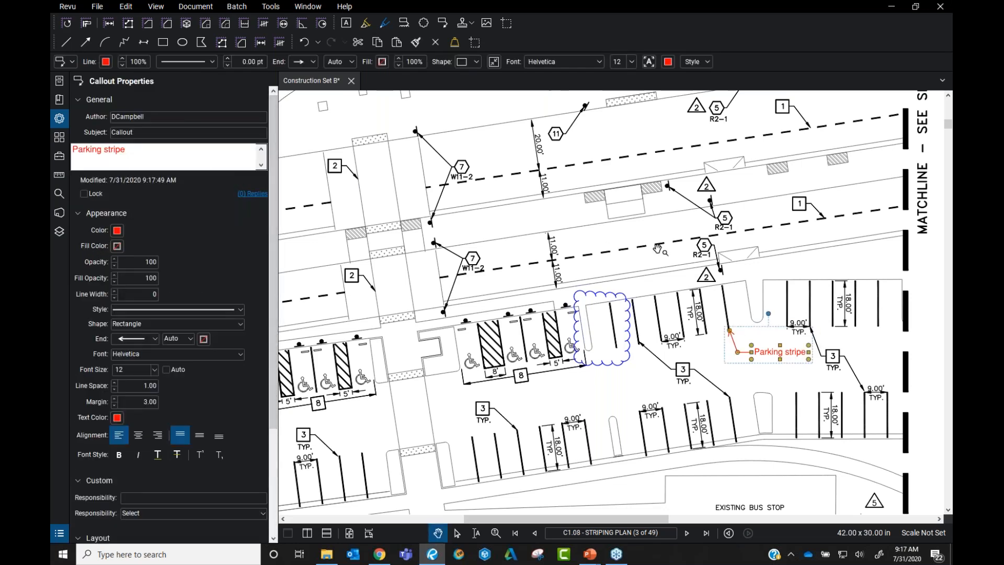
left_click(636, 246)
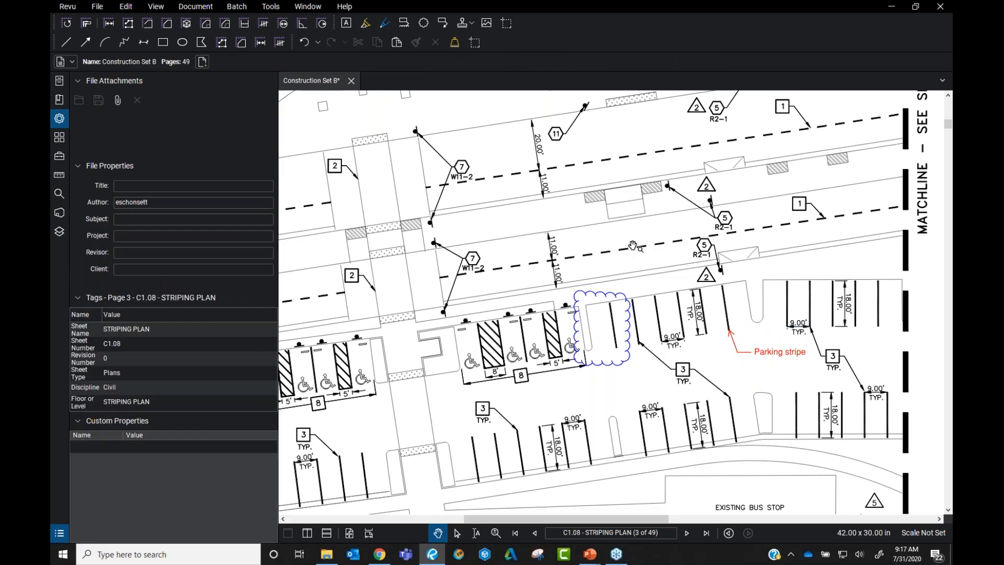
Take a webcam snapshot with Image > From Camera, then dismiss it with Escape
left_click(272, 6)
mouse_move(329, 19)
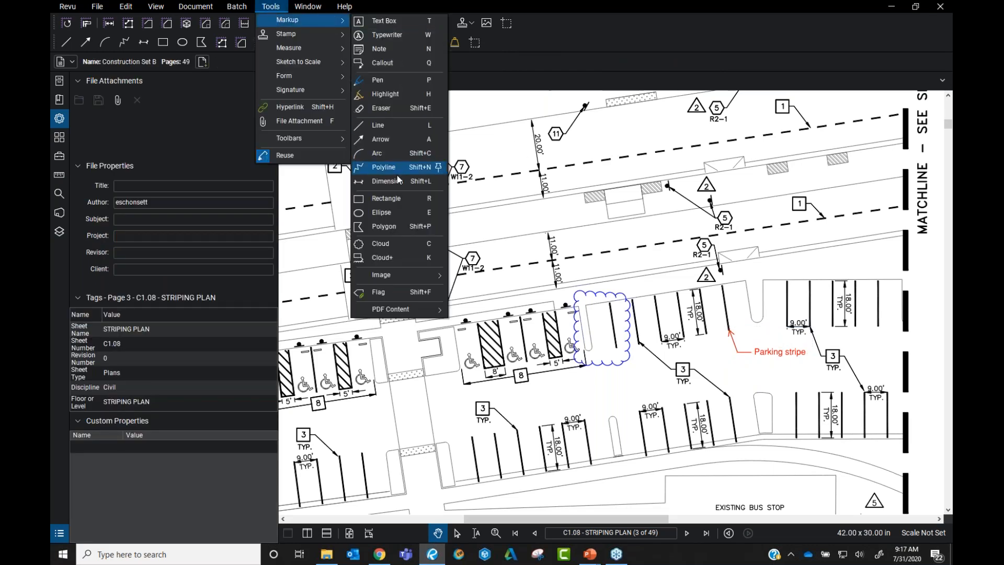
left_click(400, 275)
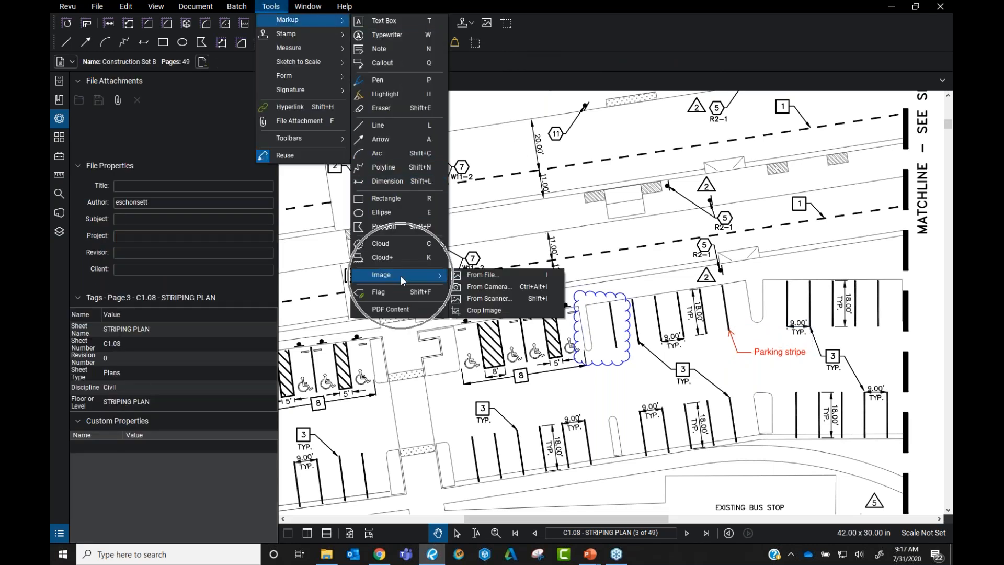
left_click(497, 291)
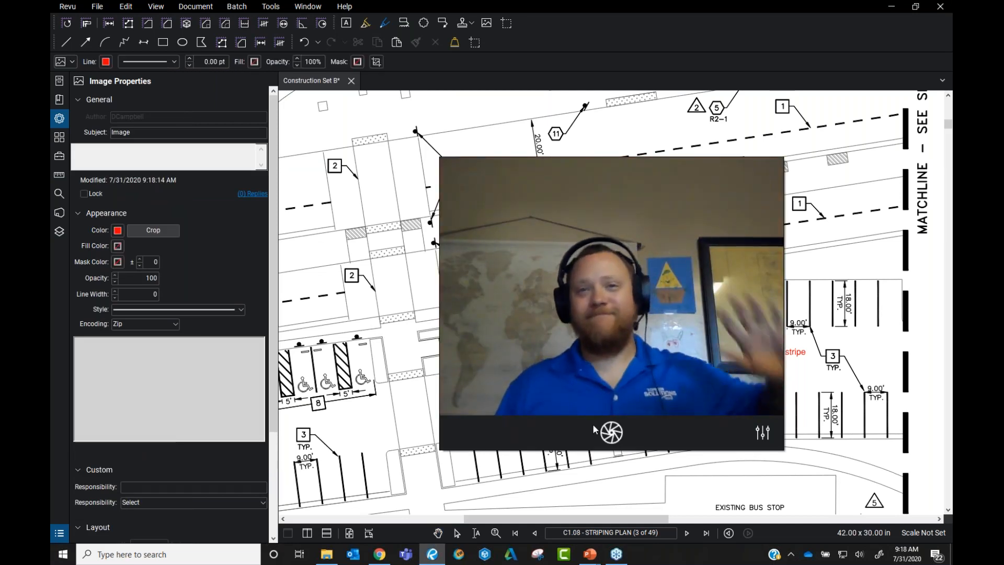
left_click(610, 432)
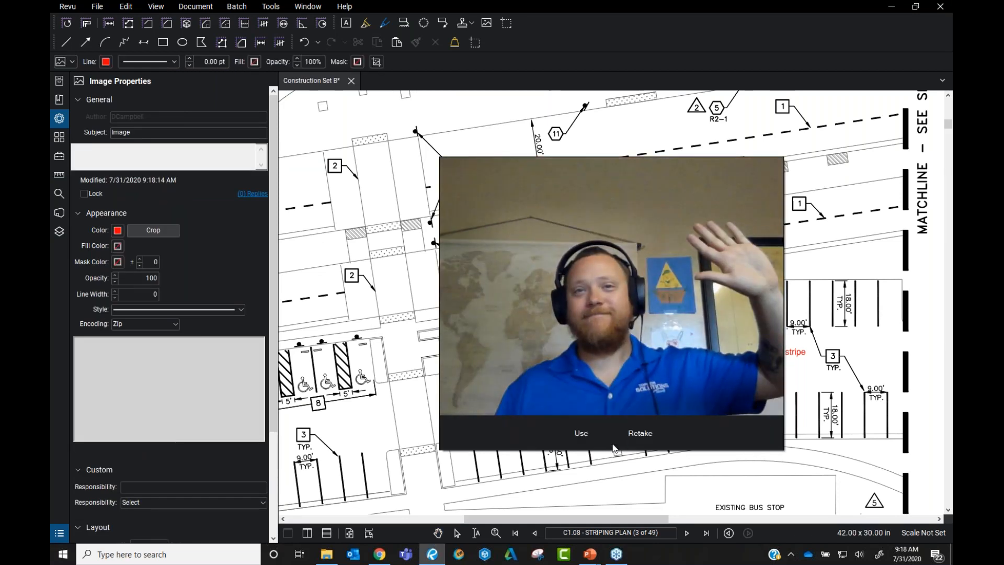
left_click(581, 432)
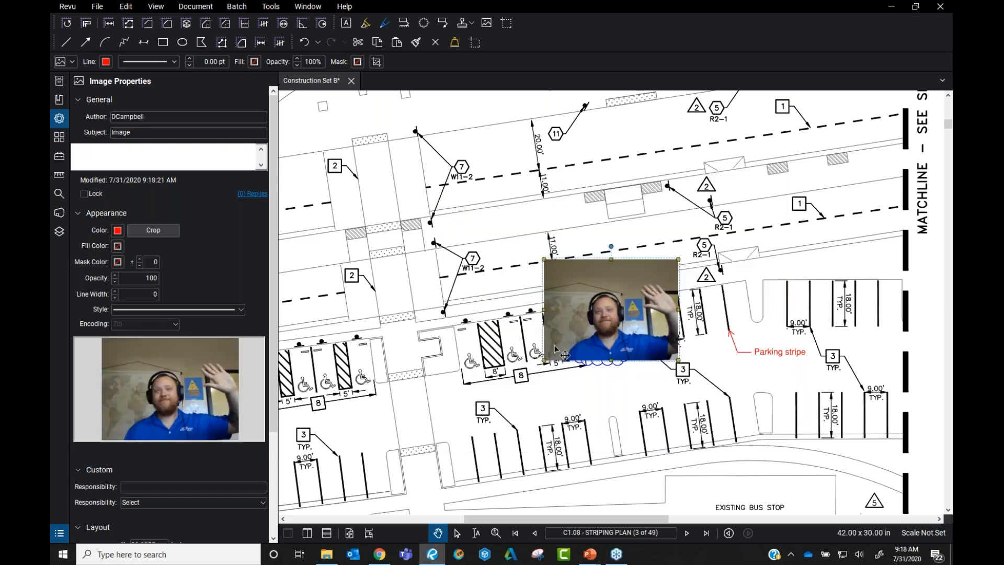
left_click_drag(657, 322, 825, 373)
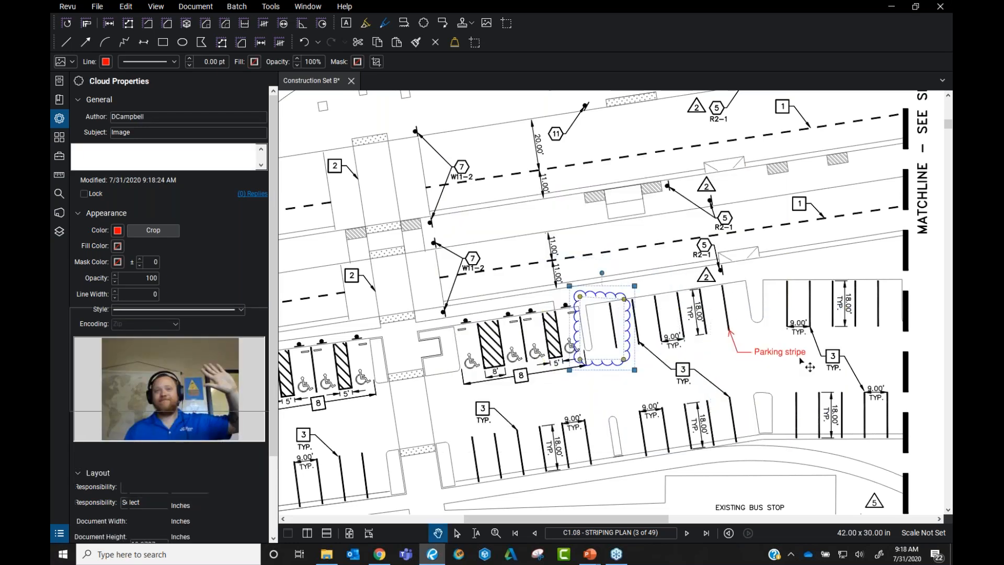
key("Escape")
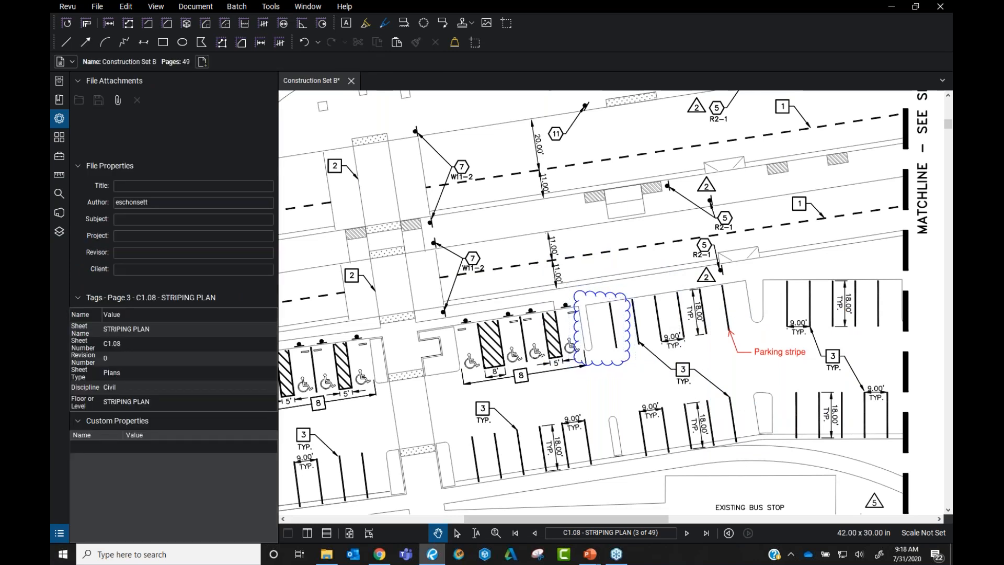
Insert the WallIssue 002 photo from disk as an image markup on the plan
left_click(279, 7)
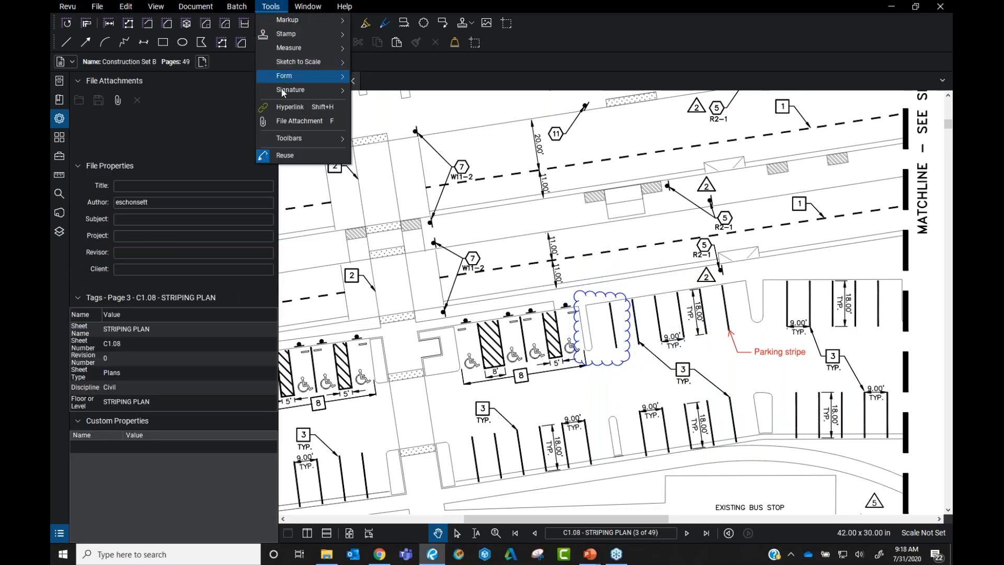
left_click(271, 6)
left_click(271, 5)
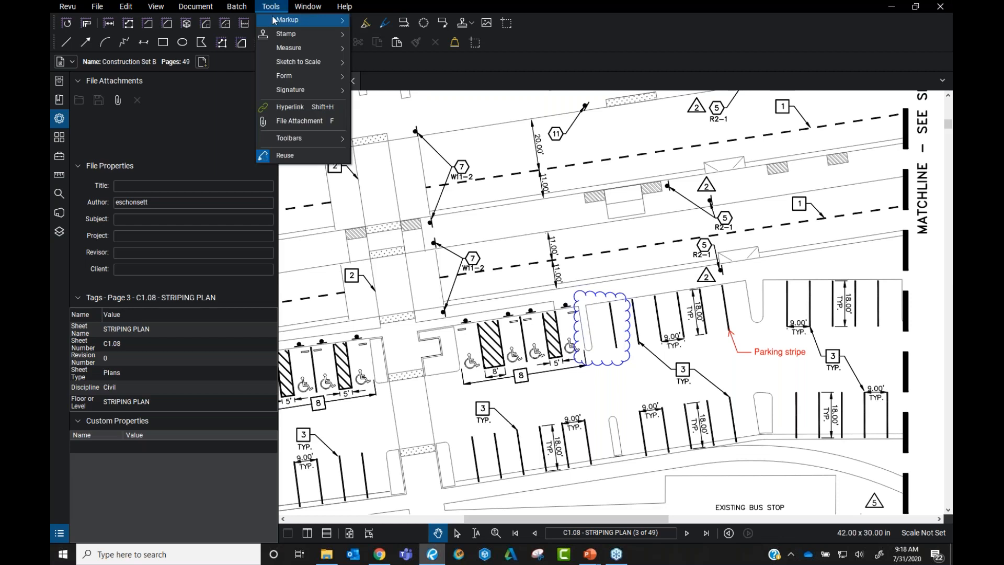
mouse_move(293, 20)
mouse_move(418, 280)
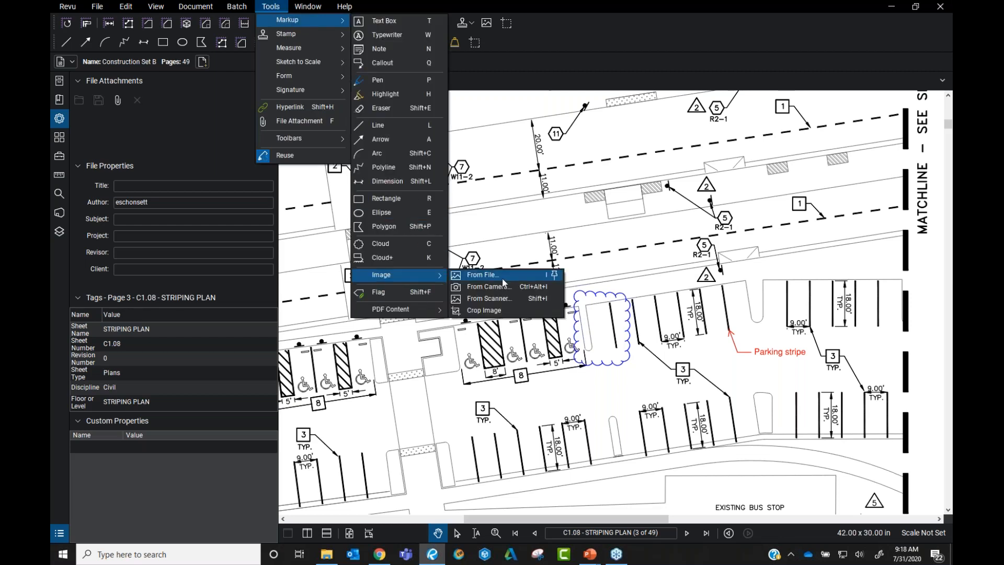
left_click(517, 277)
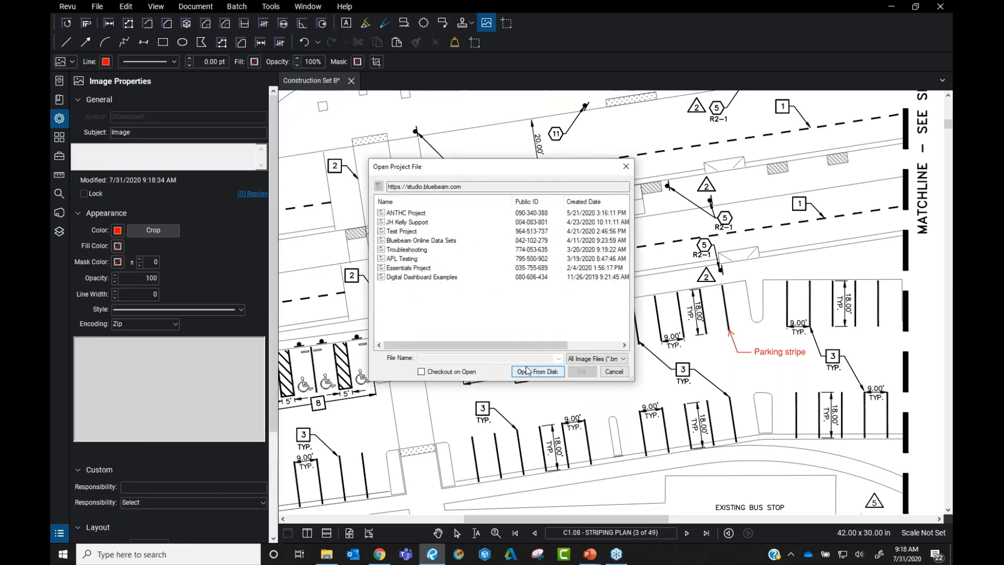
left_click(521, 371)
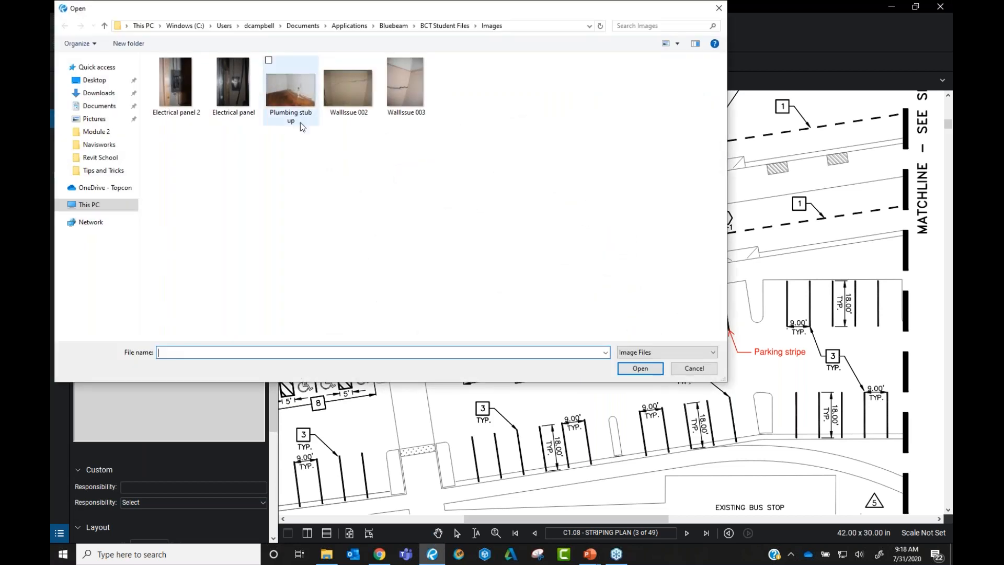
double_click(352, 107)
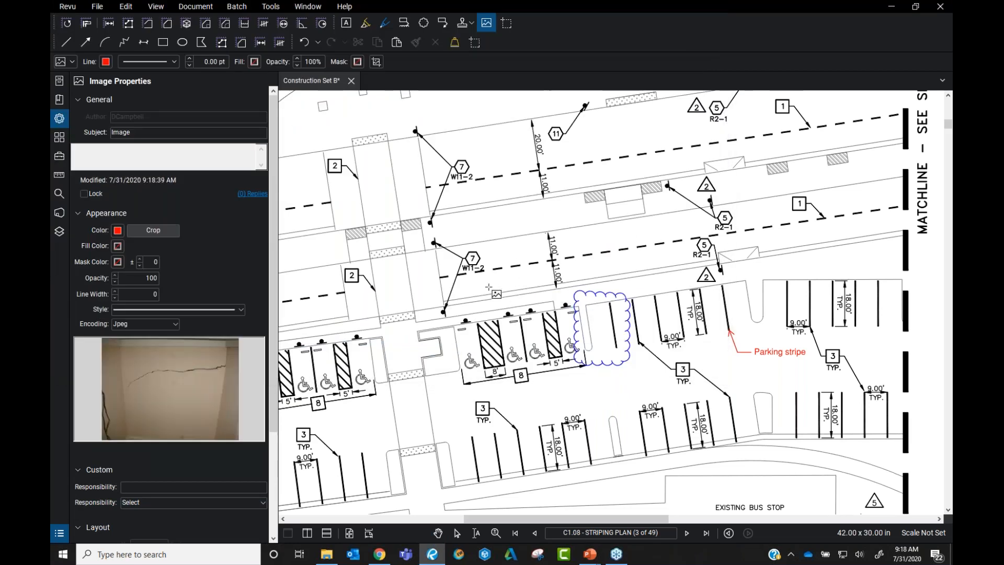
left_click(478, 281)
Shrink the crack photo down to thumbnail size beside the parking stalls
scroll(523, 314, "down", 5)
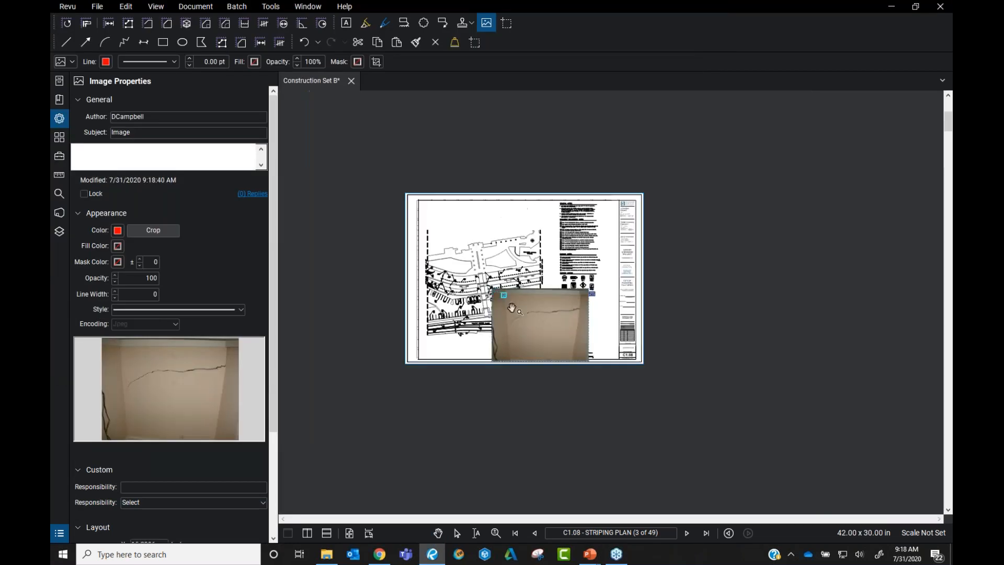
key("Escape")
left_click(528, 321)
scroll(573, 334, "up", 4)
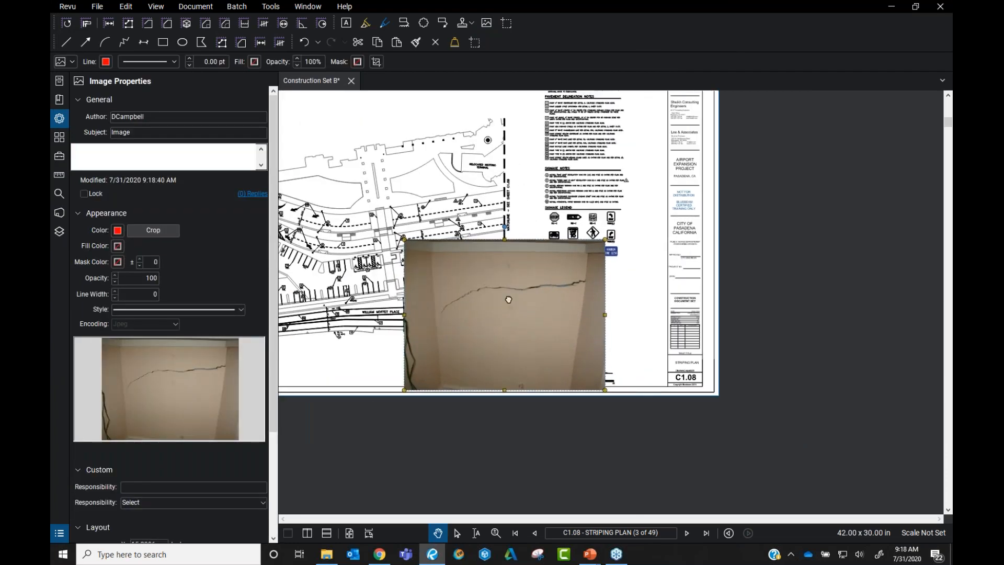
scroll(558, 325, "left", 1)
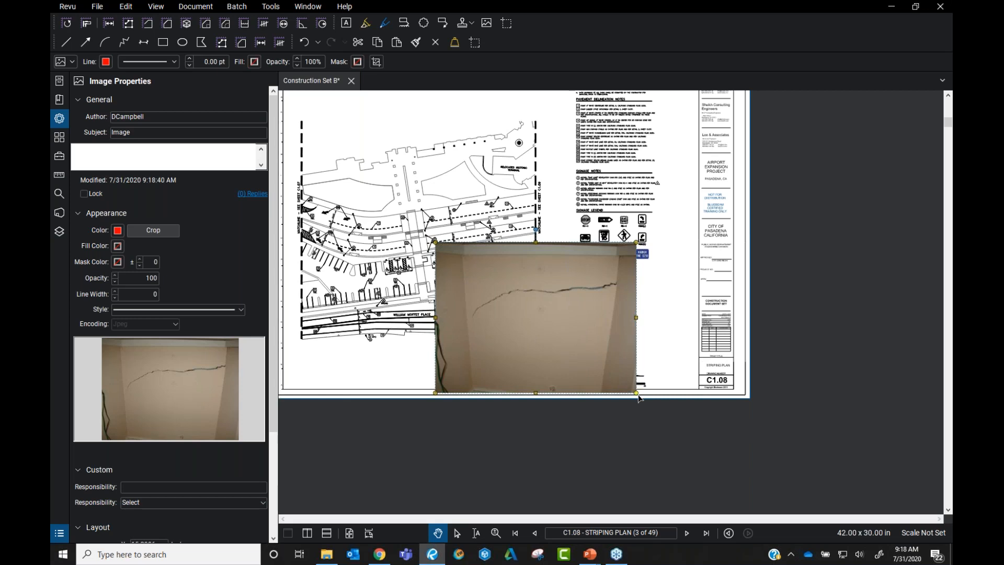
mouse_move(639, 398)
left_mouse_down()
mouse_move(520, 306)
mouse_move(465, 300)
mouse_move(700, 344)
left_mouse_up()
scroll(458, 285, "up", 4)
left_click_drag(726, 384, 679, 347)
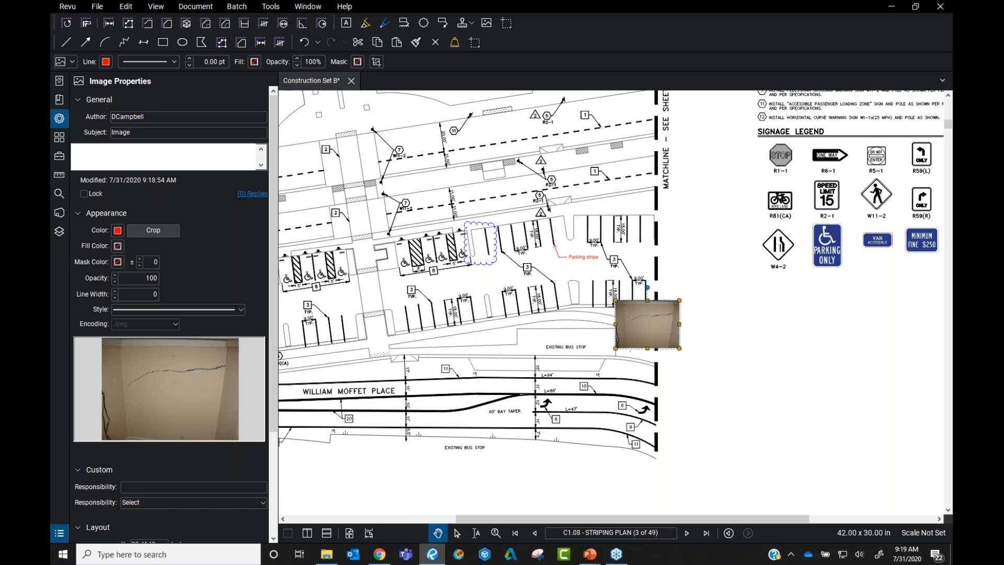
Attach the WallIssue 003 photo from disk as a capture on the Handicap Stall cloud
left_click(687, 364)
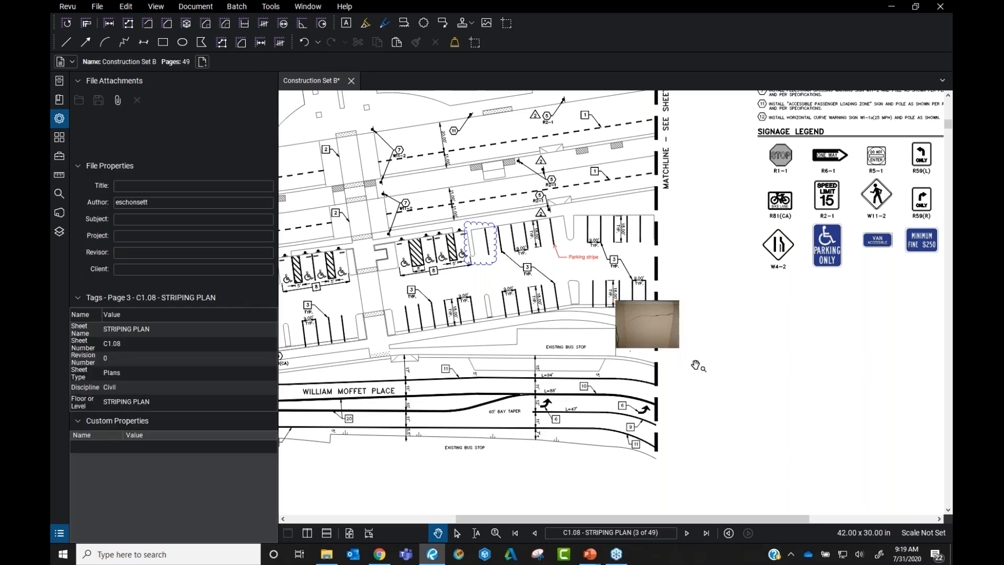
scroll(708, 333, "up", 4)
mouse_move(647, 324)
left_mouse_down()
mouse_move(707, 331)
mouse_move(765, 378)
left_mouse_up()
scroll(761, 372, "down", 2)
scroll(710, 344, "up", 1)
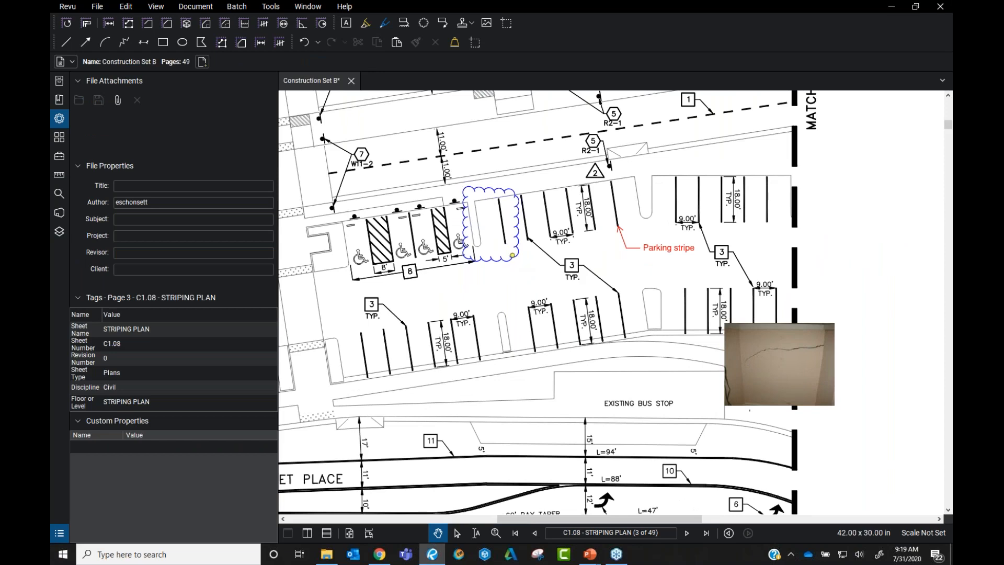
left_click(512, 255)
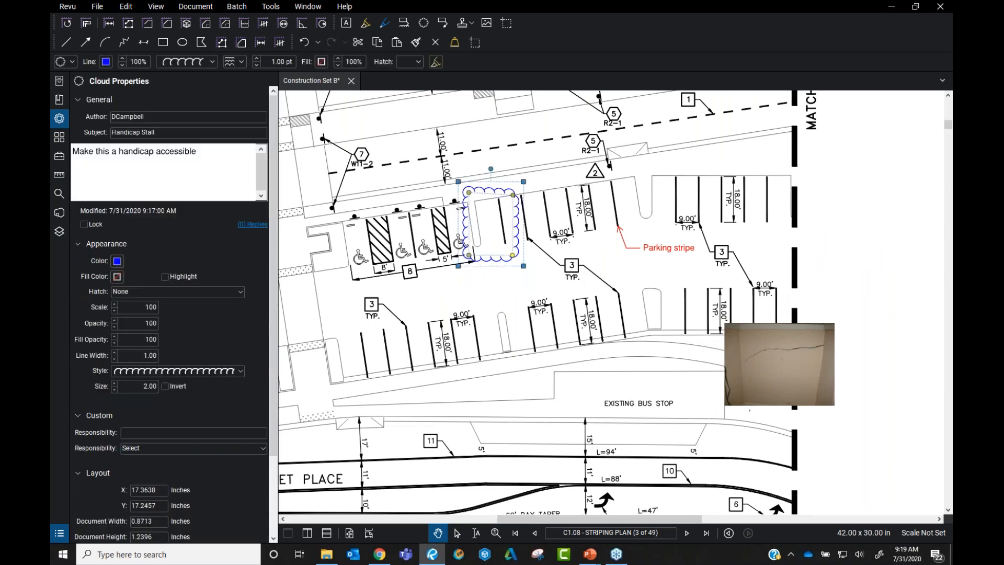
right_click(521, 239)
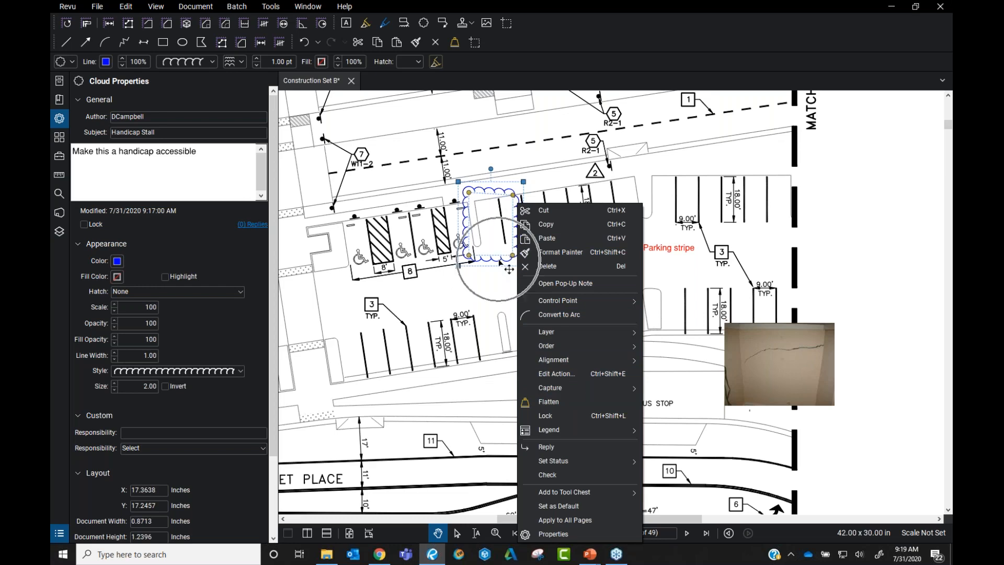
right_click(499, 246)
mouse_move(593, 390)
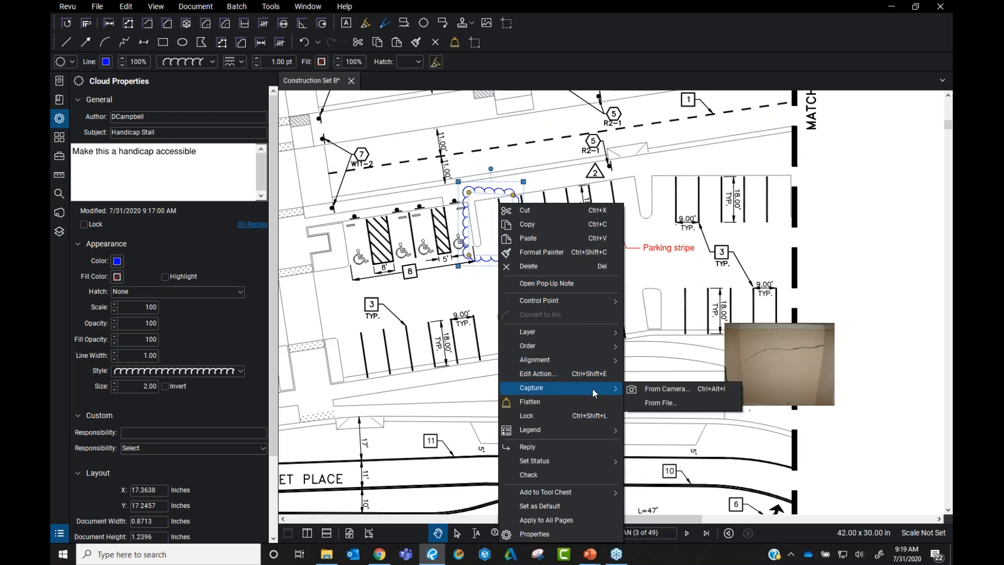
left_click(671, 400)
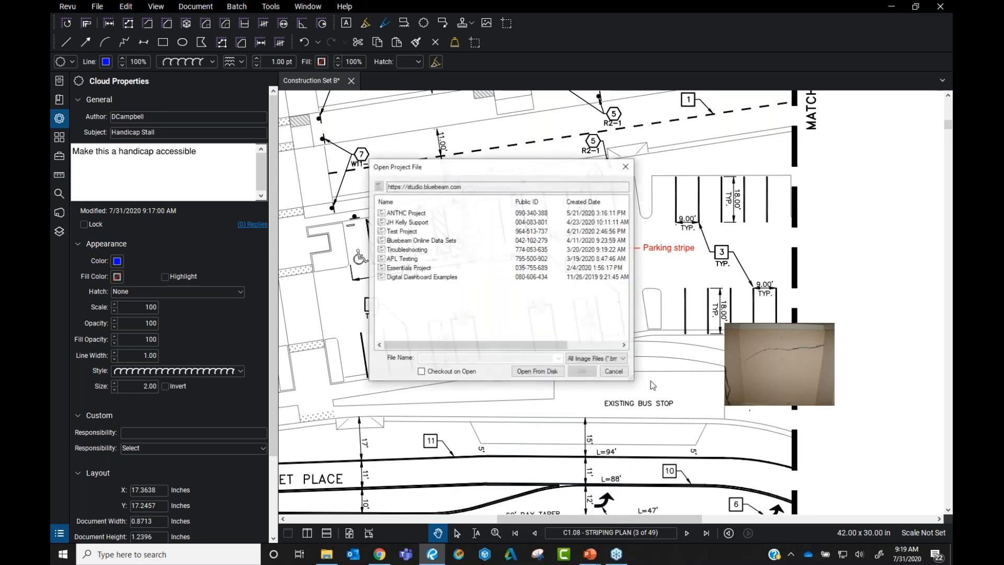
left_click(537, 371)
left_click(404, 99)
double_click(404, 108)
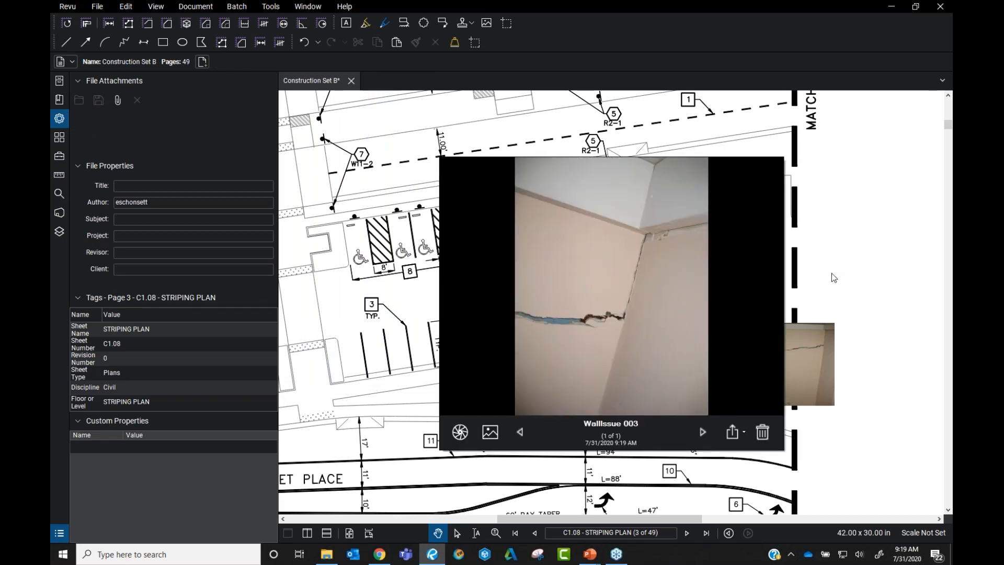
left_click(866, 260)
Move the crack photo slightly higher on the plan and deselect it
left_click(795, 375)
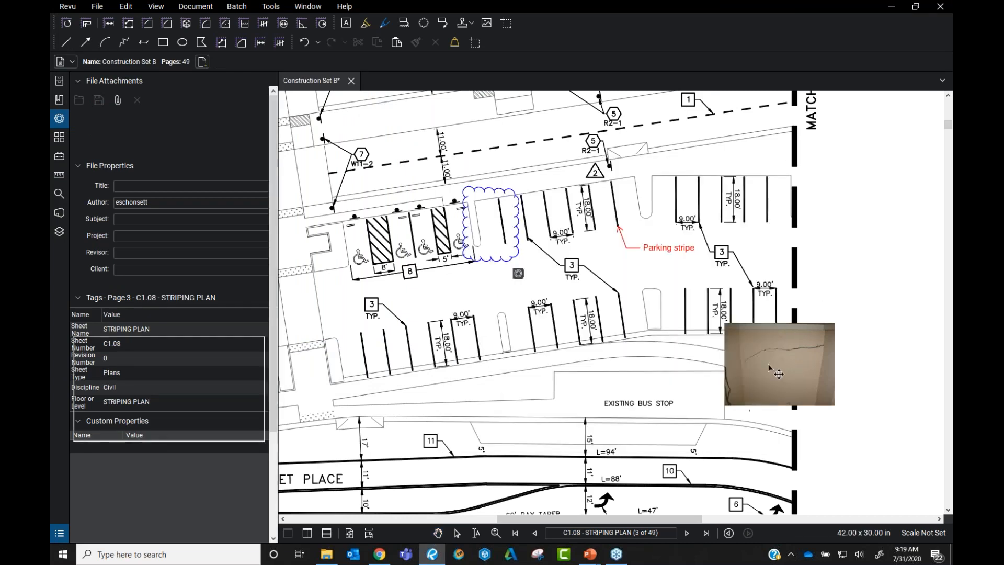
left_click_drag(513, 246, 787, 338)
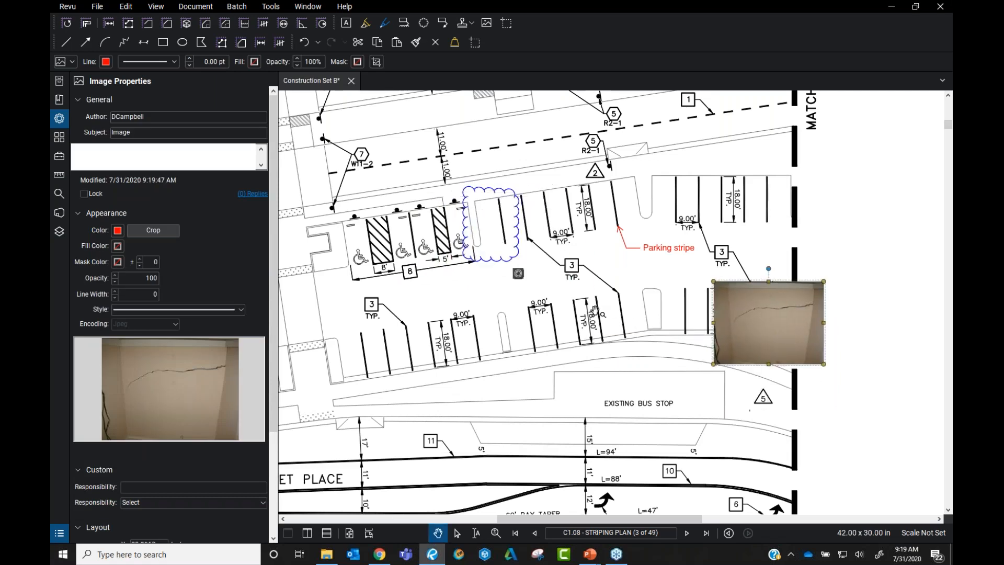
key("Escape")
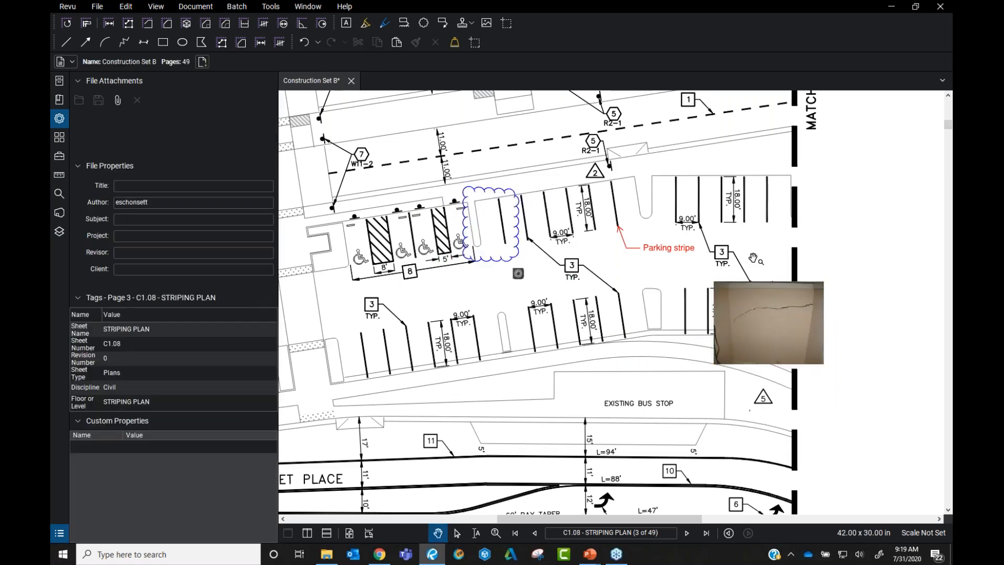
left_click(786, 323)
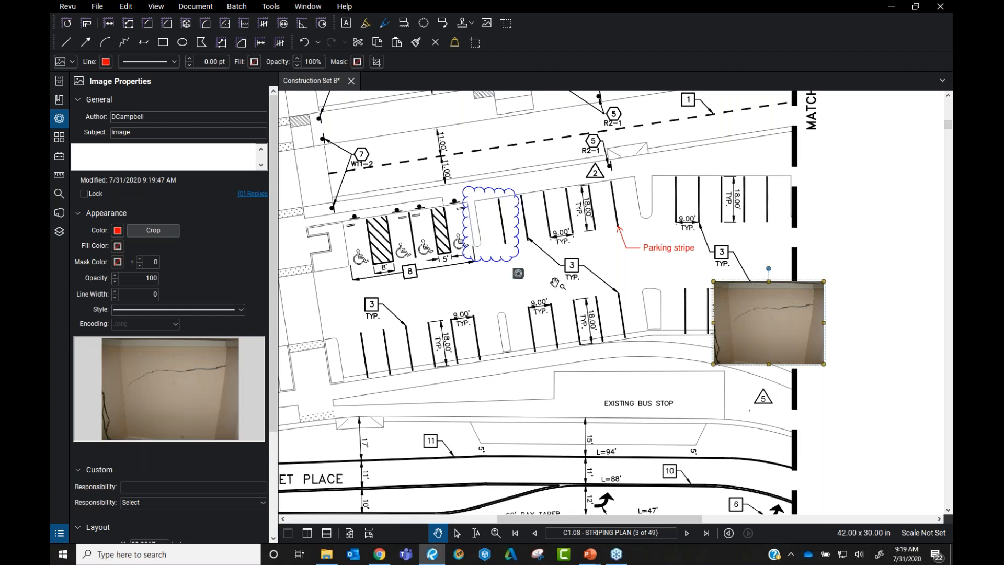
left_click(560, 303)
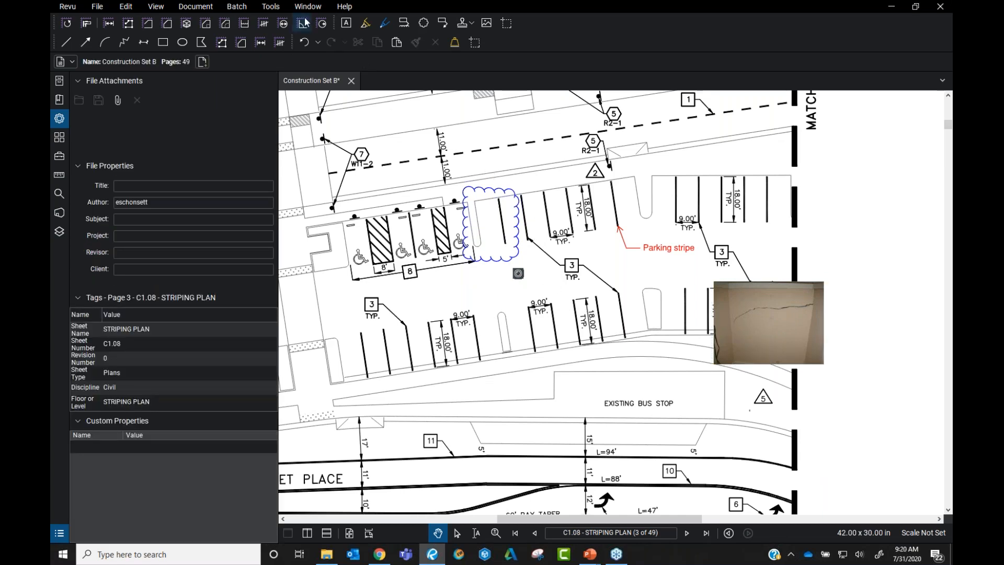
Draw a rectangle and move it into the open area near the terminal
left_click(270, 6)
mouse_move(270, 20)
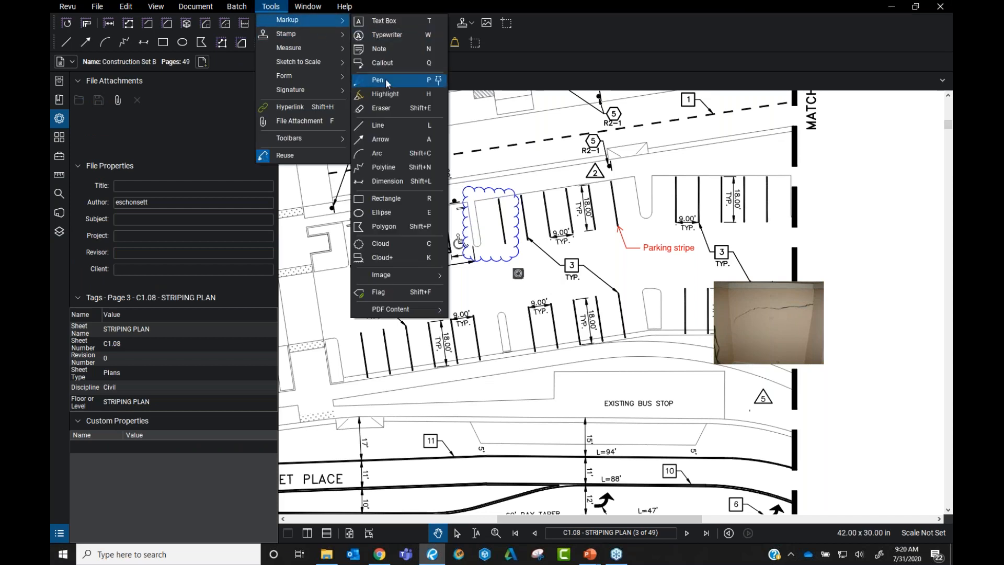
left_click(396, 198)
mouse_move(423, 281)
left_mouse_down()
mouse_move(531, 330)
mouse_move(501, 312)
left_mouse_up()
left_click(476, 282)
scroll(476, 284, "down", 5)
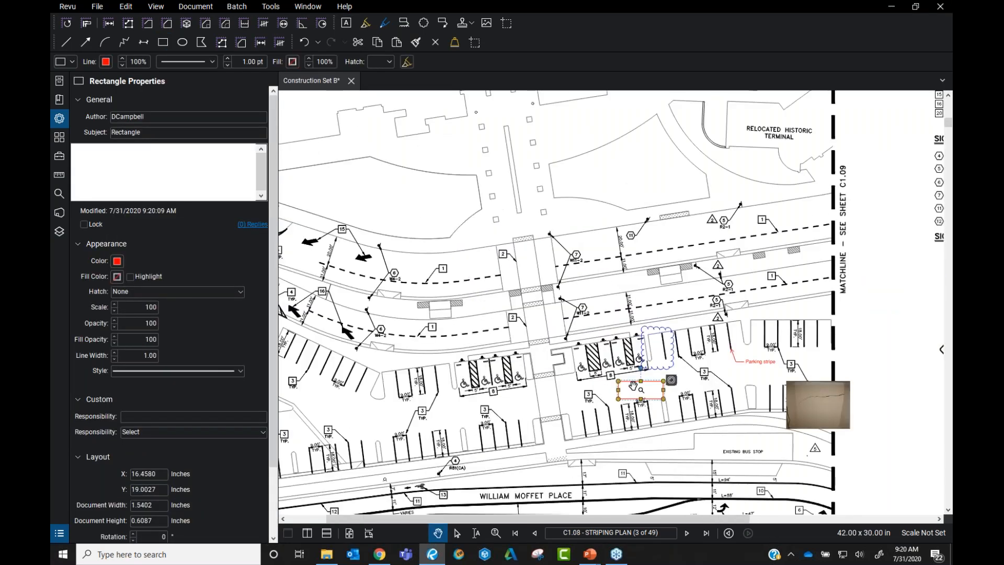
left_click_drag(654, 390, 726, 308)
scroll(644, 241, "up", 3)
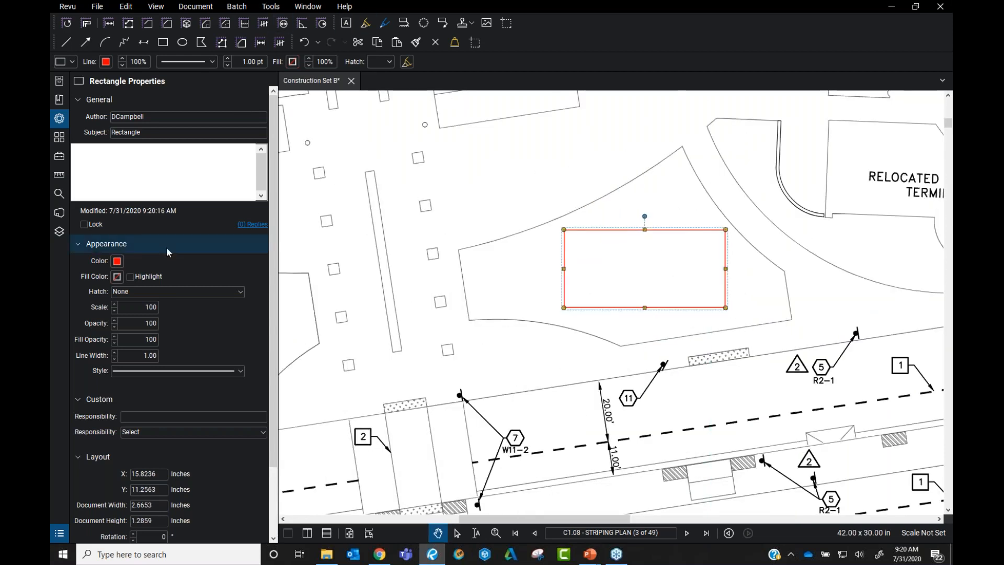
Fill the rectangle with a Diagonal Down hatch at scale 160
left_click(155, 291)
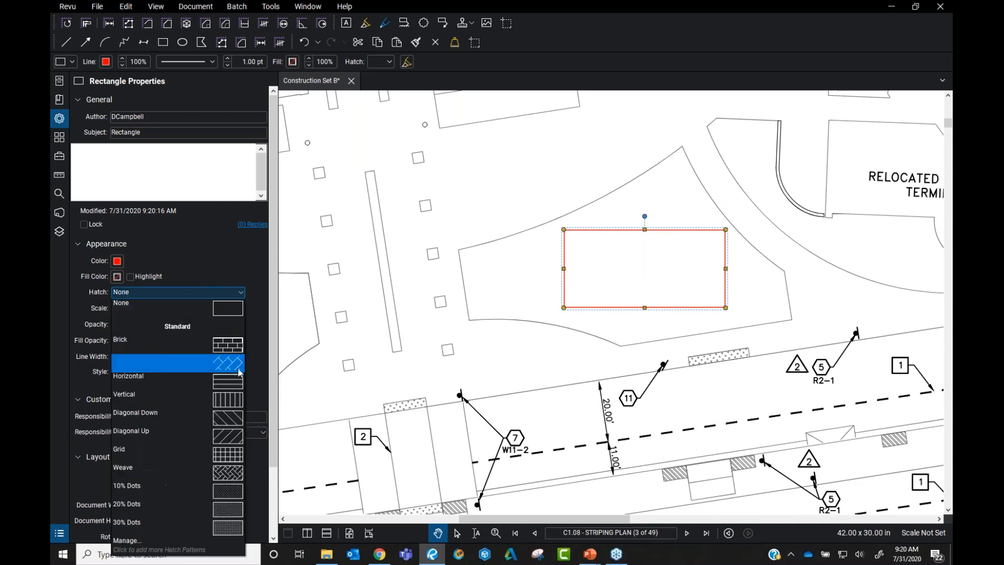
left_click(202, 416)
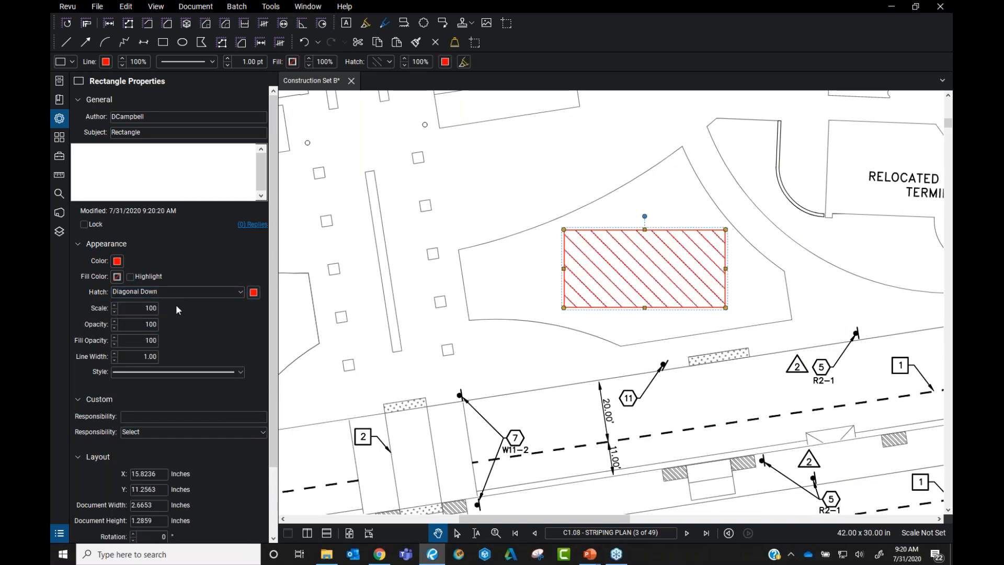
left_click(114, 310)
left_click(114, 309)
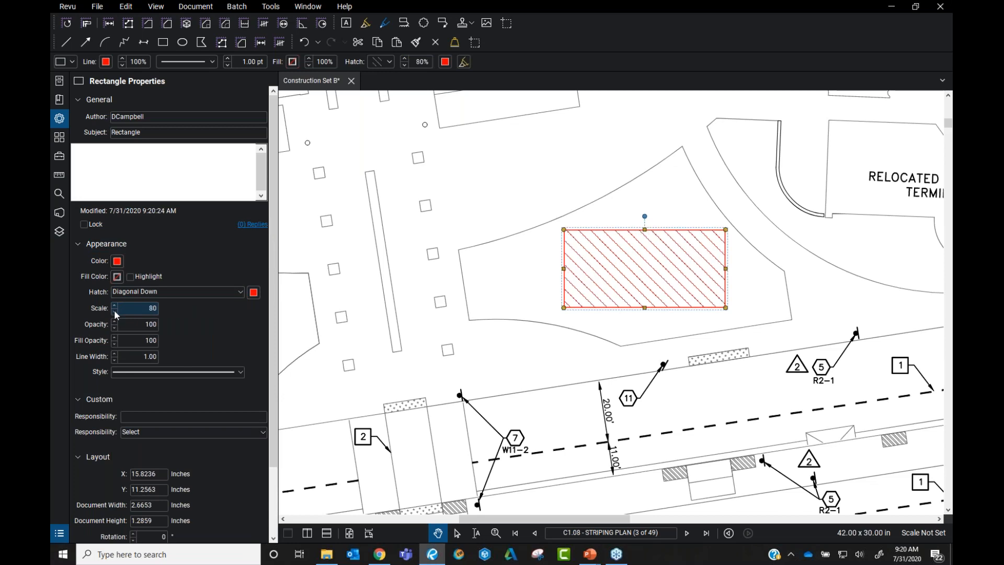
left_click(114, 309)
left_click(114, 306)
left_click(114, 305)
left_click(114, 305)
left_click(114, 305)
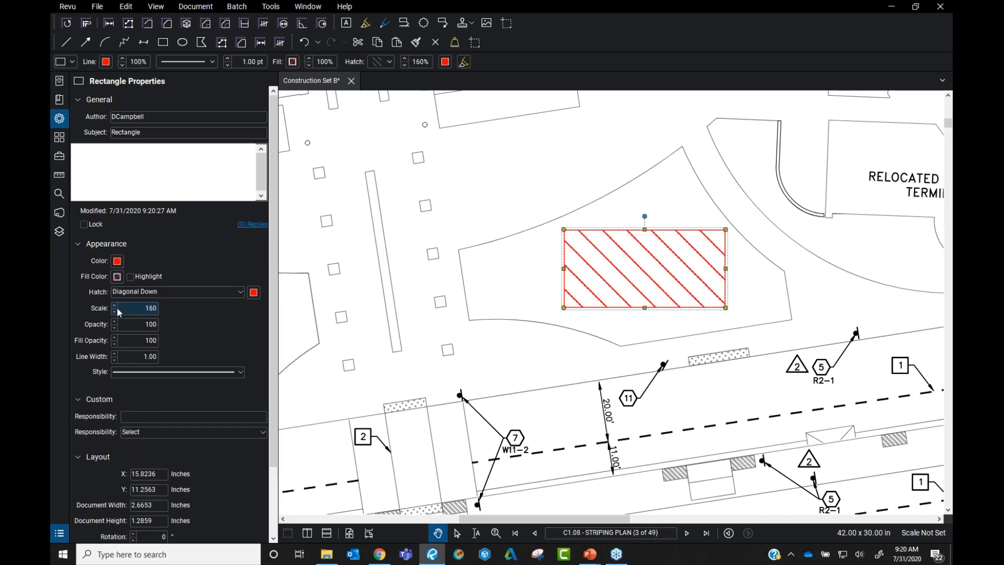
Review the hatch pattern sets without adding one, then deselect the rectangle
left_click(230, 290)
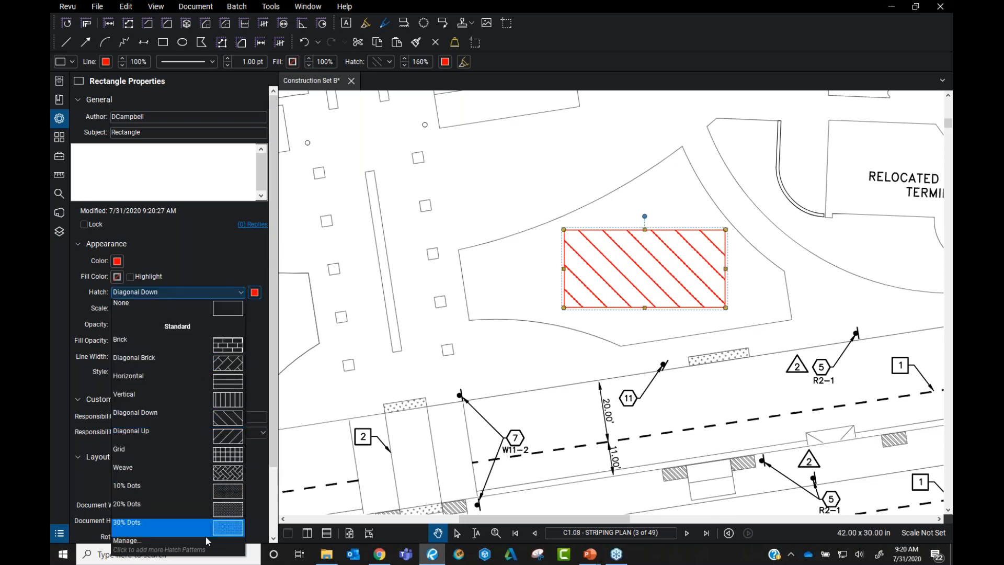
left_click(147, 549)
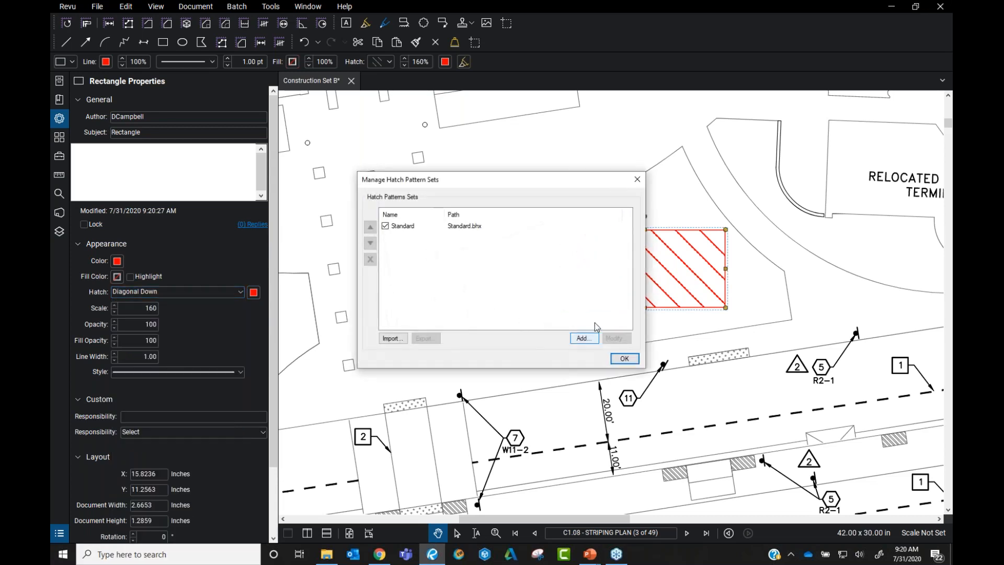
left_click(582, 338)
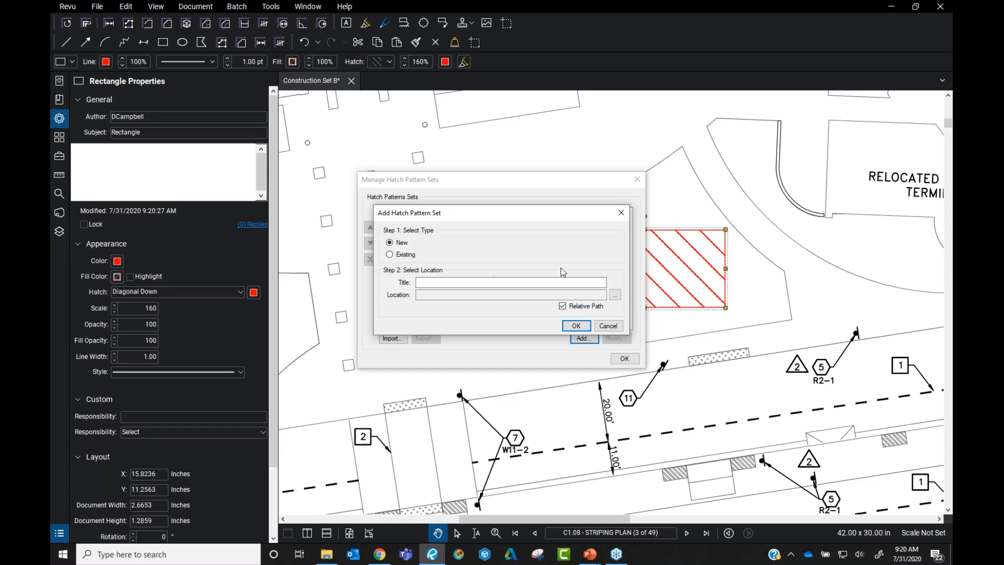
left_click(608, 326)
left_click(624, 358)
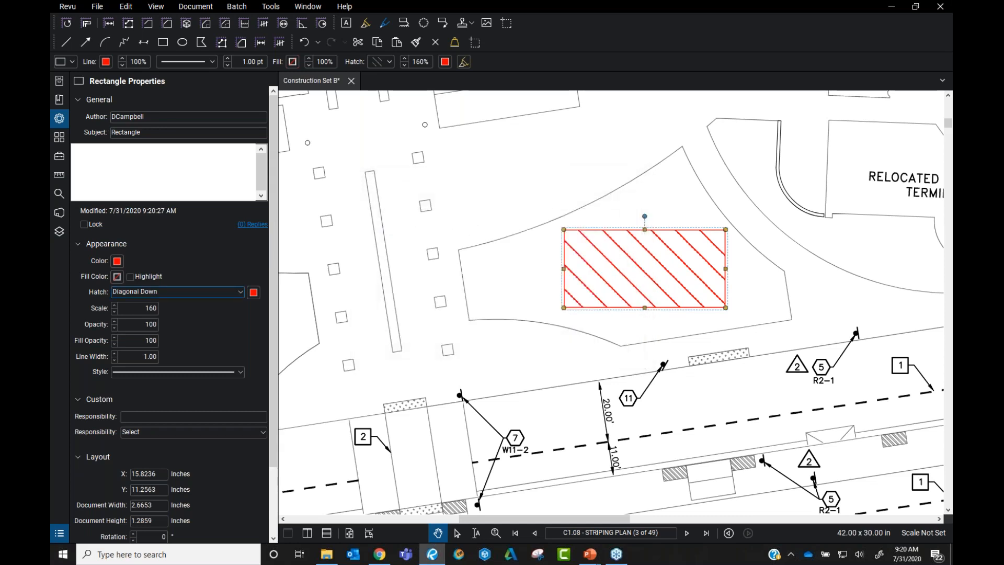
scroll(627, 353, "down", 5)
left_click(544, 297)
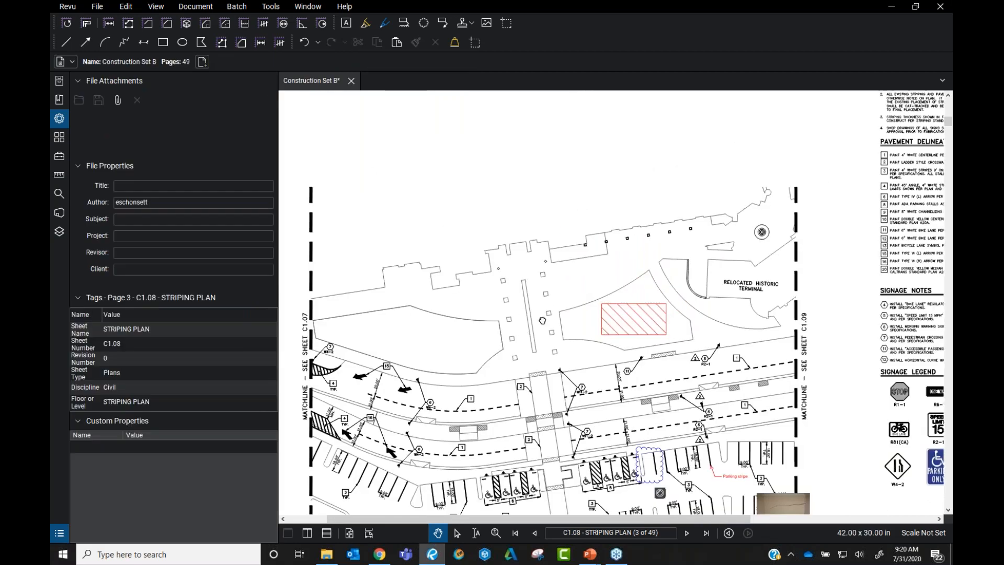
Draw a Cloud+ around the landscaped area with the label 'Landscaping - Mulch'
scroll(421, 394, "up", 2)
left_click(270, 6)
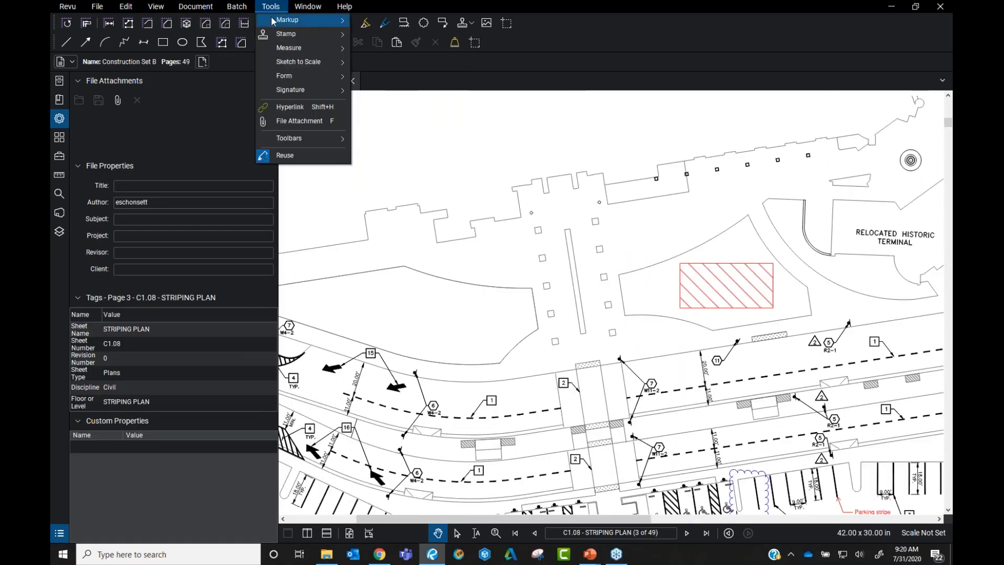
mouse_move(300, 20)
left_click(403, 256)
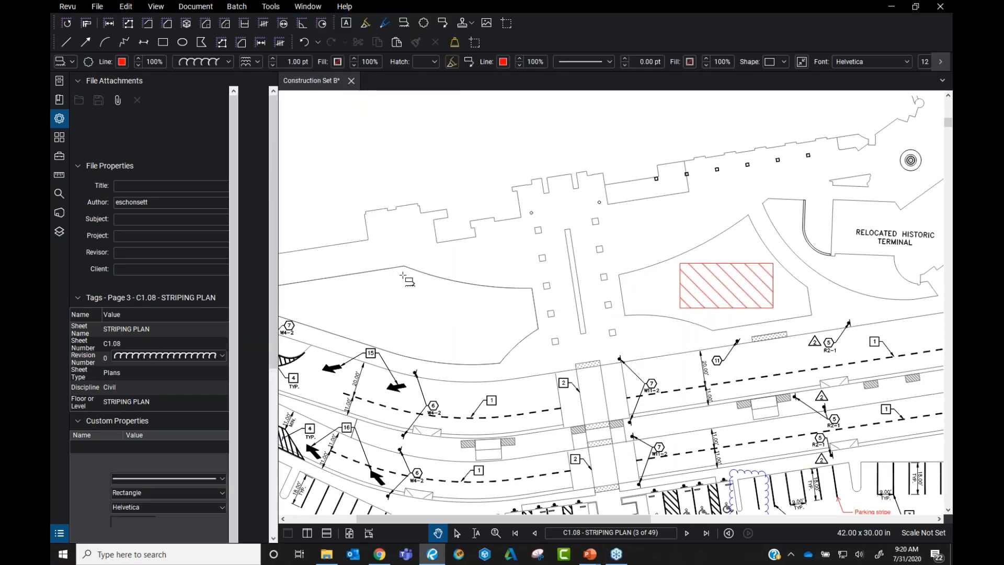
left_click(405, 266)
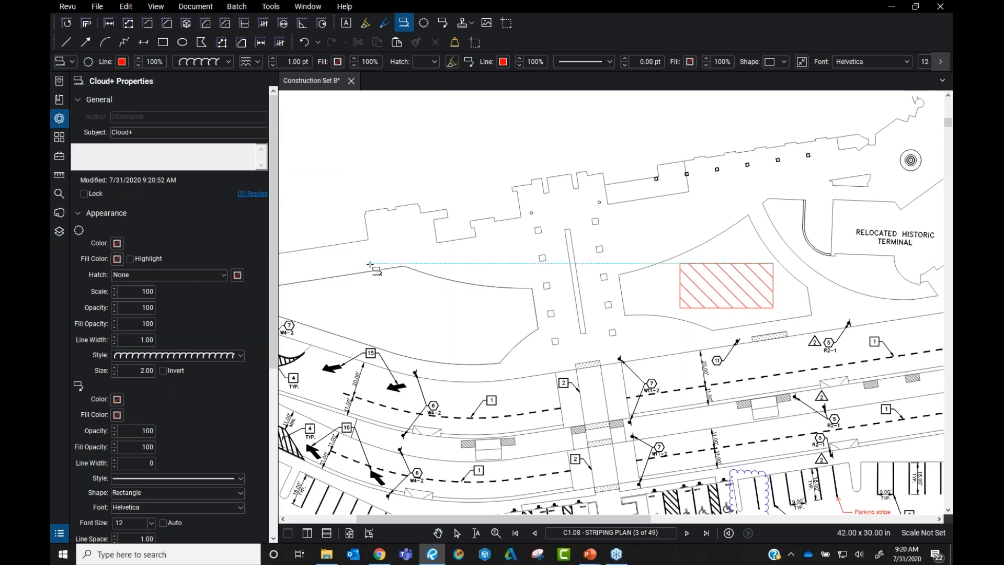
scroll(454, 290, "down", 2)
left_click(563, 361)
left_click(506, 204)
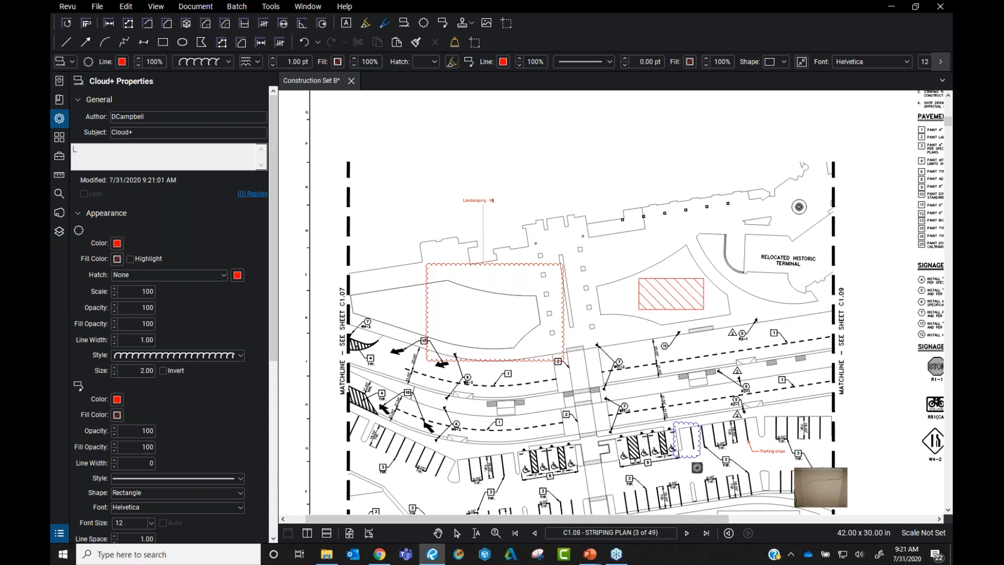
key("Return")
scroll(507, 194, "up", 7)
left_click(510, 209)
Autosize the 'Landscaping - Mulch' text box to fit its label
scroll(511, 218, "down", 4)
left_click_drag(513, 218, 547, 213)
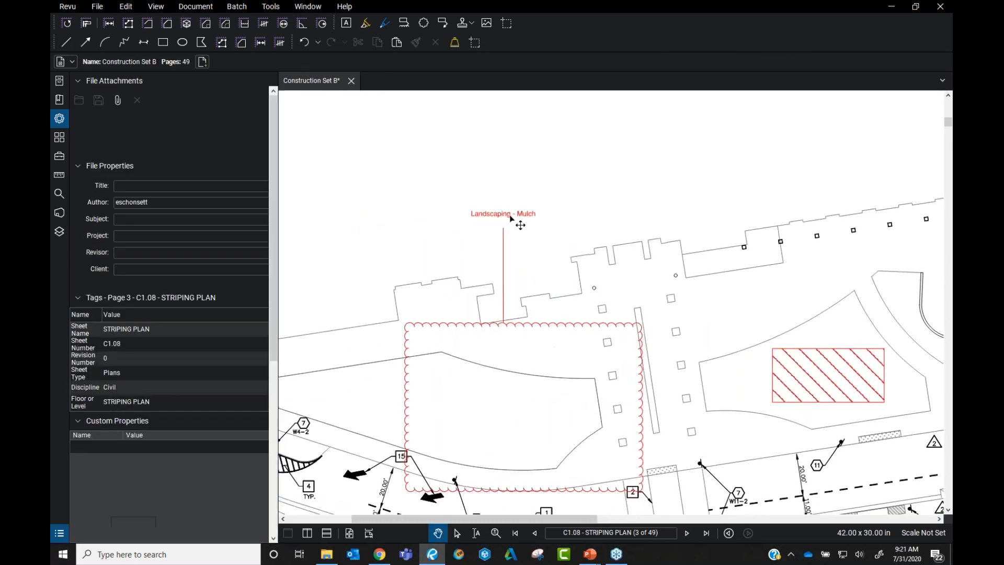
left_click(513, 218)
right_click(525, 206)
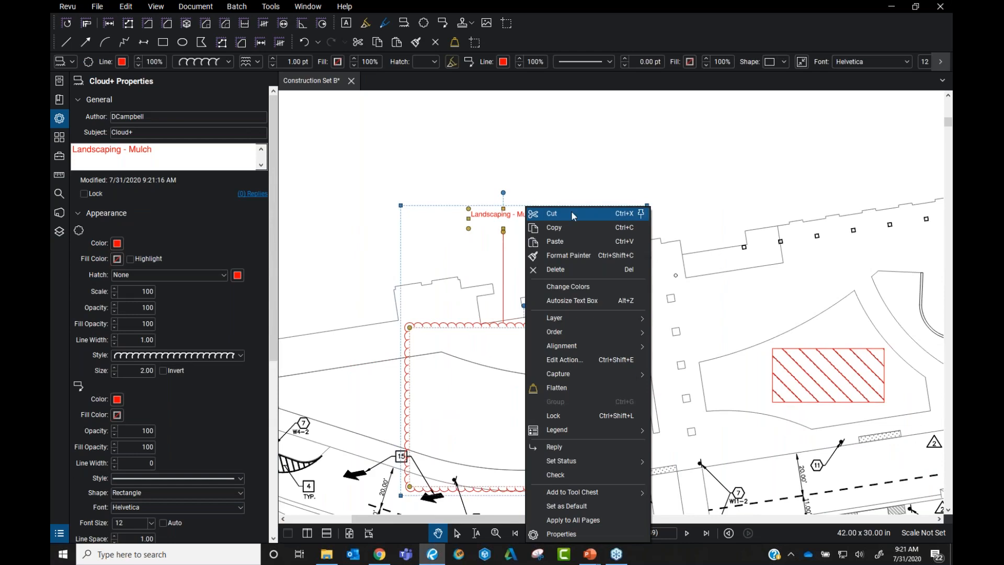
left_click(603, 301)
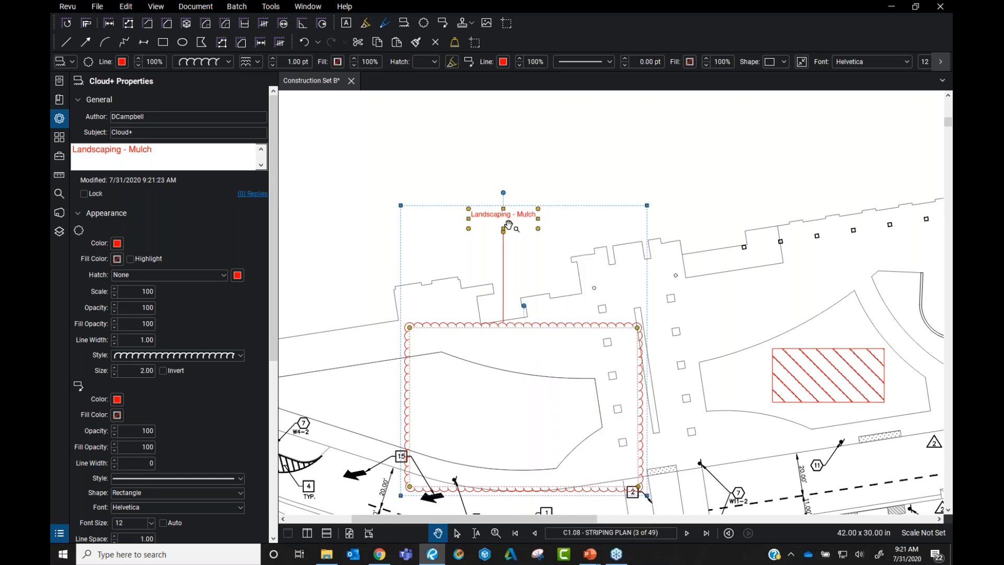
left_click_drag(538, 219, 706, 224)
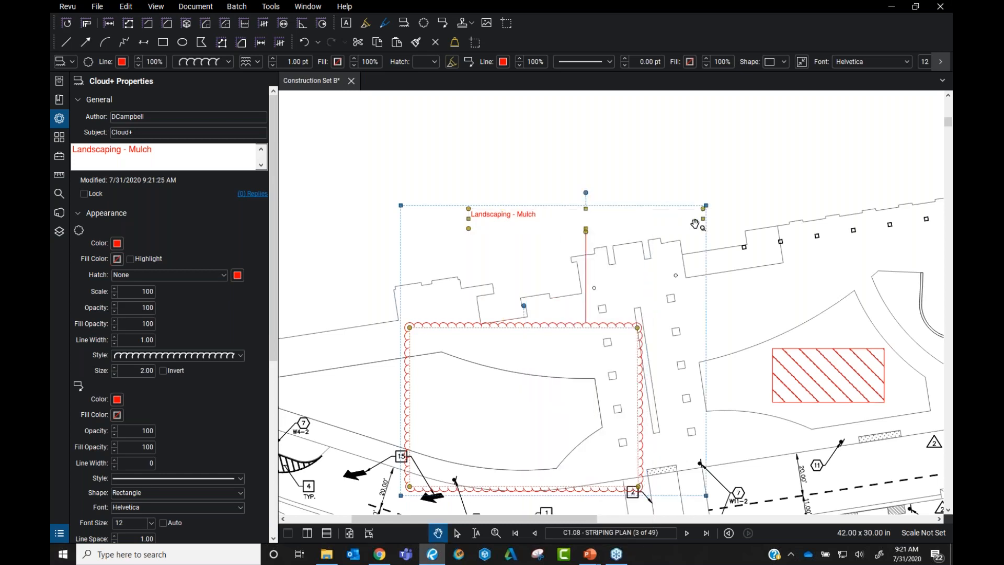
right_click(520, 217)
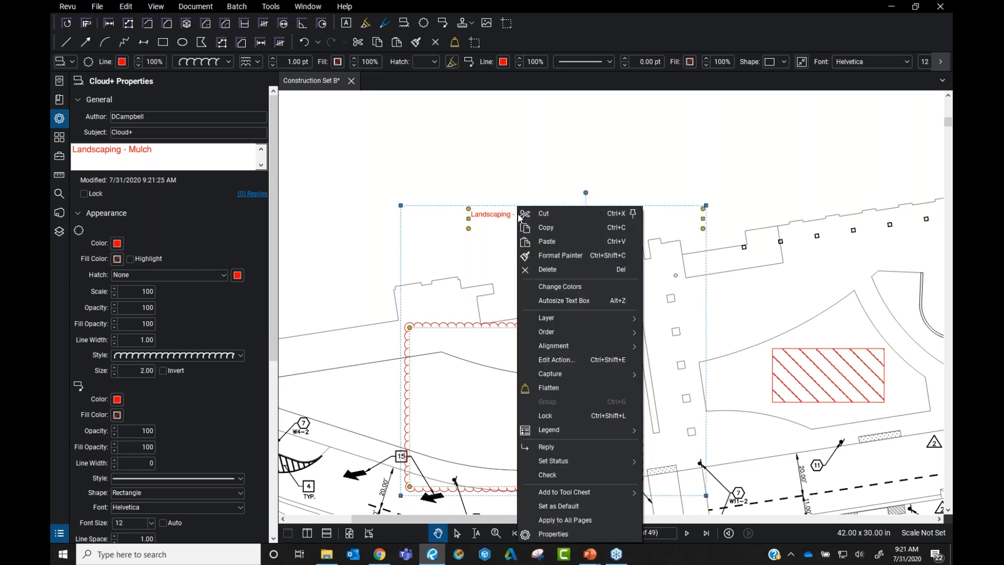
left_click(603, 300)
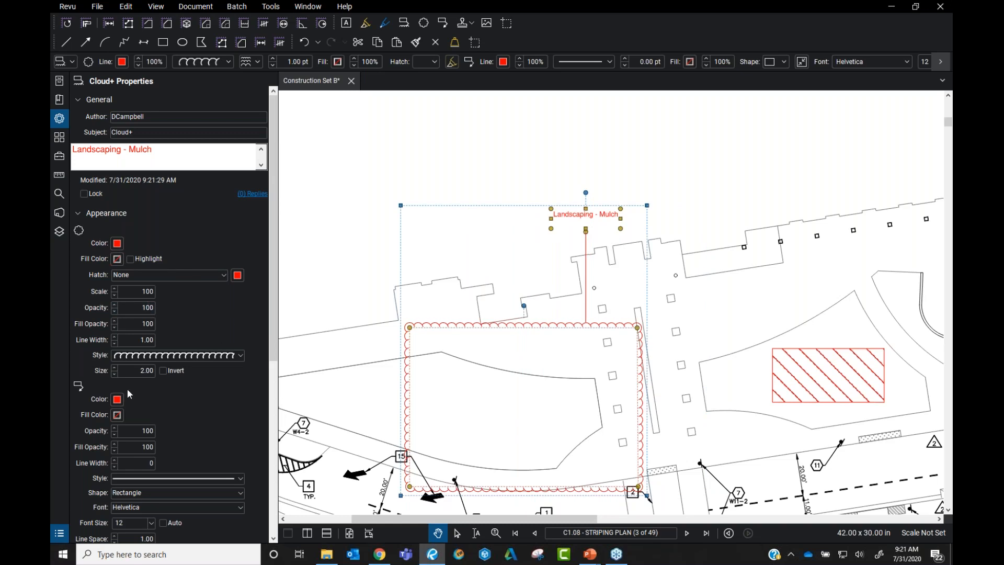
Give the label box a line width 1 border and fit it on one line
scroll(203, 403, "down", 2)
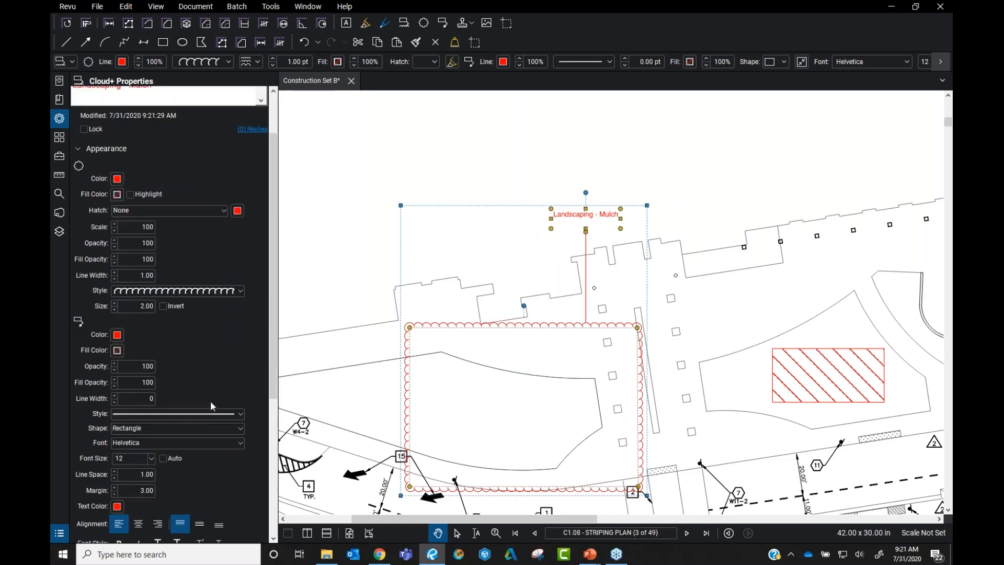
left_click(115, 395)
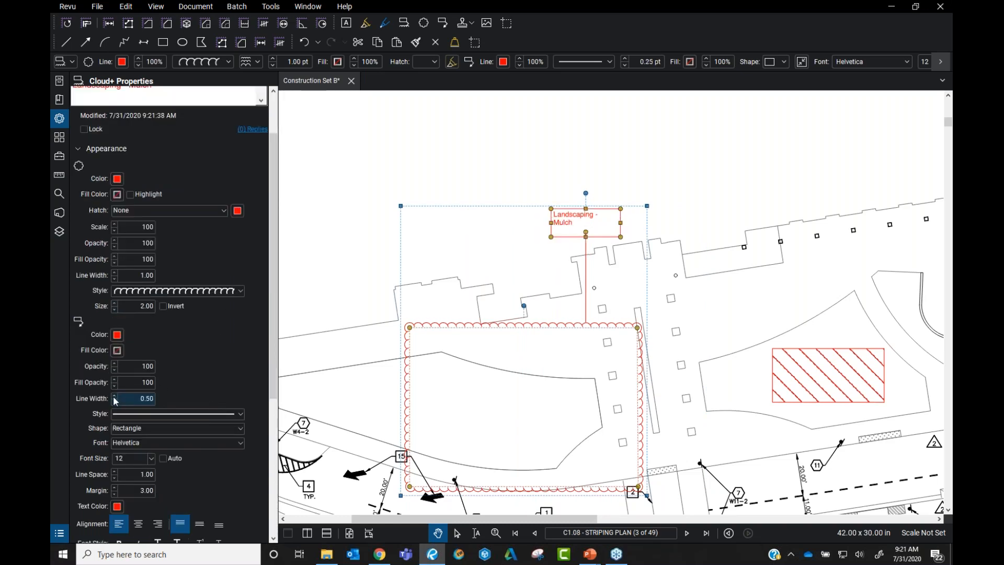
left_click_drag(620, 223, 674, 223)
right_click(620, 206)
left_click(695, 302)
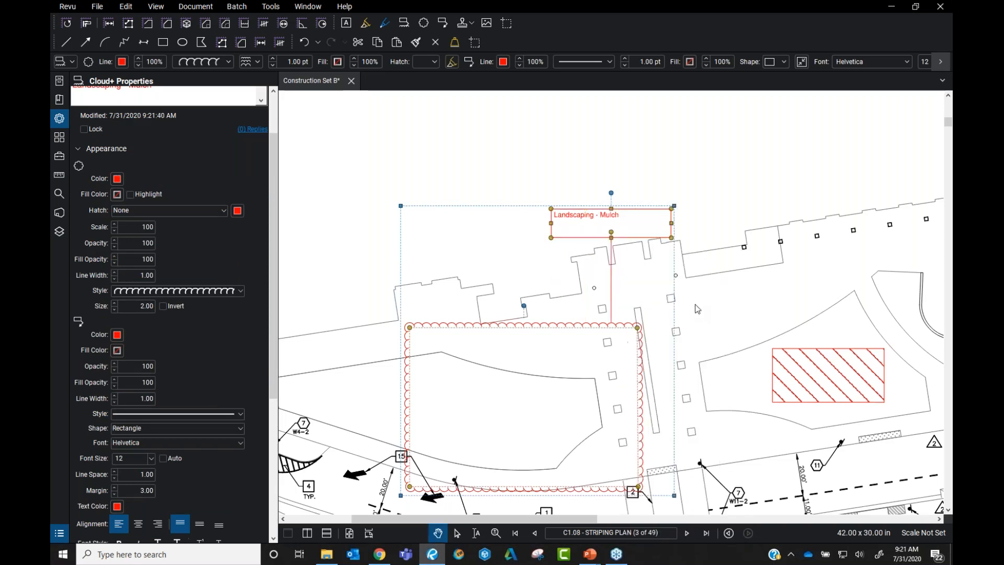
left_click(702, 204)
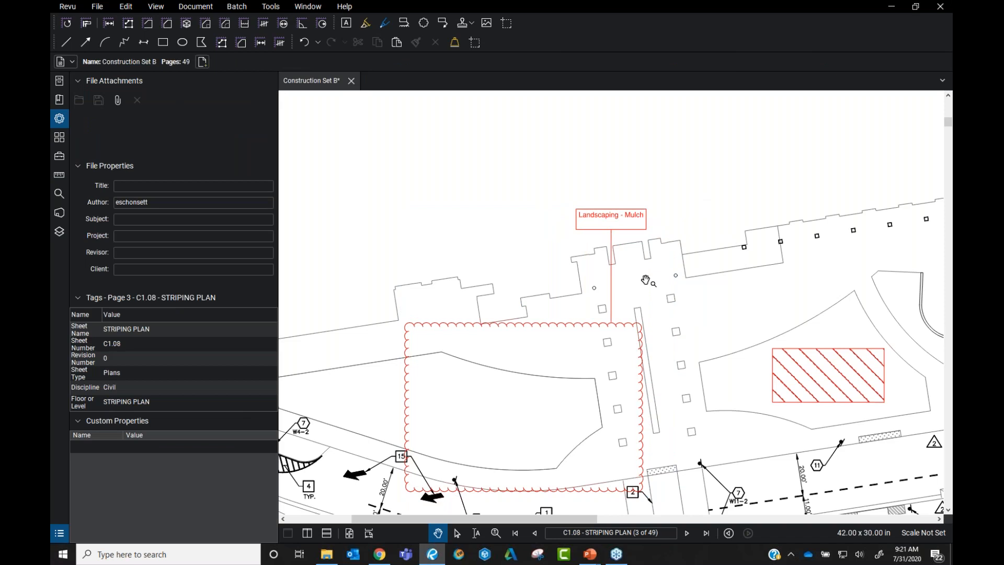
Change the Landscaping - Mulch cloud's subject from Cloud+ to Landscaping
left_click(613, 259)
scroll(148, 183, "up", 2)
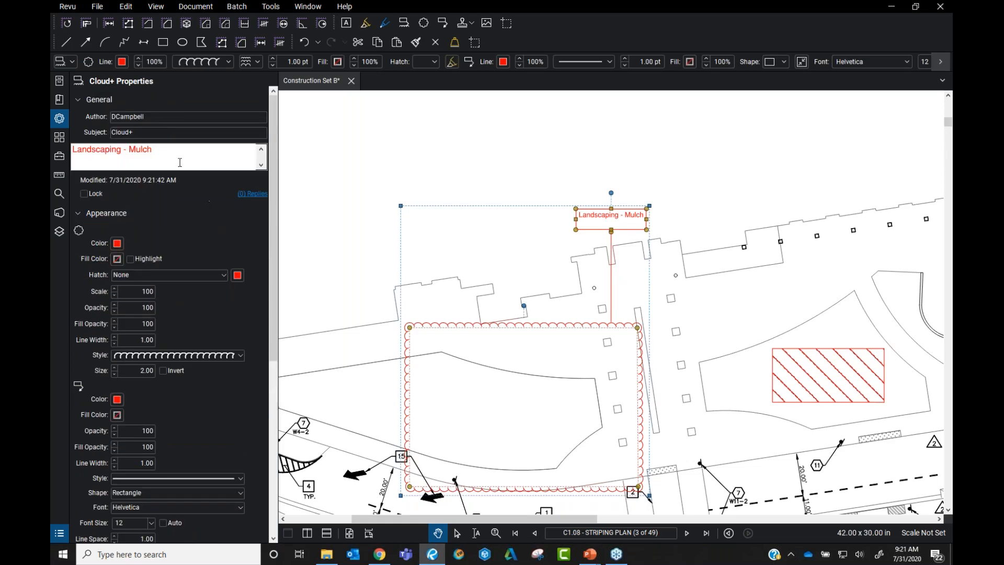
left_click(145, 134)
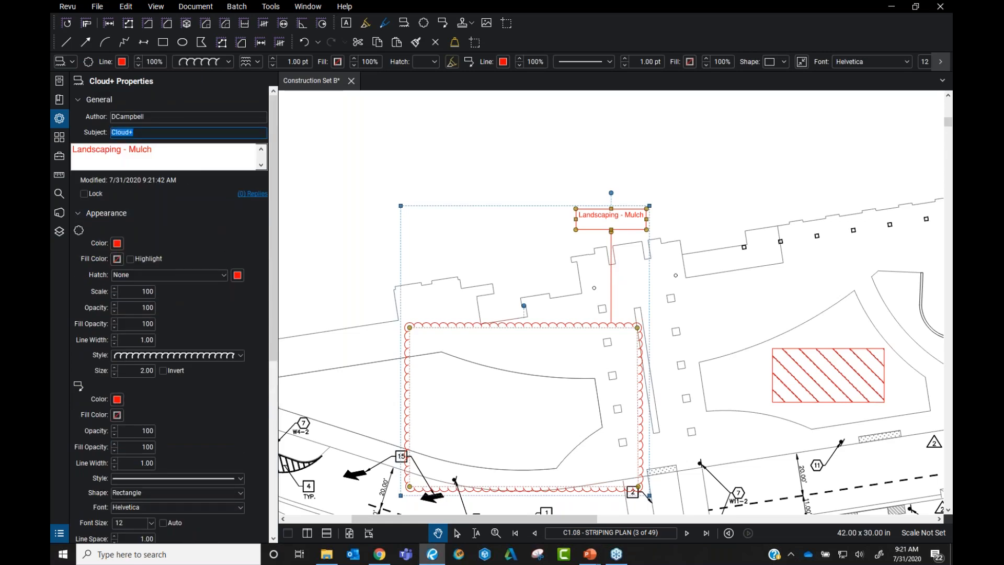
type("Landscaping")
key("Return")
left_click(184, 149)
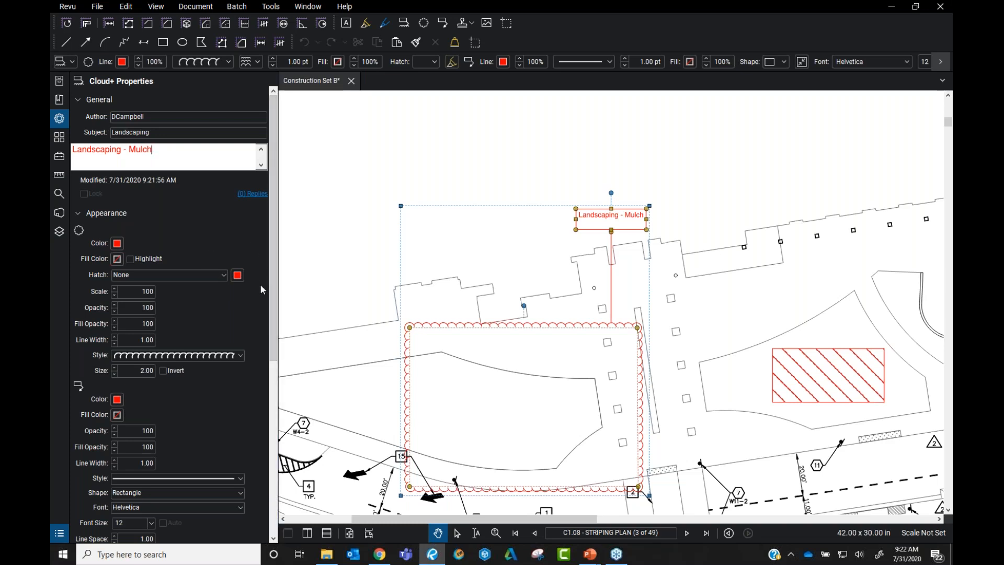
Check the cloud's comment and subject fields, then deselect the markup
scroll(256, 316, "down", 5)
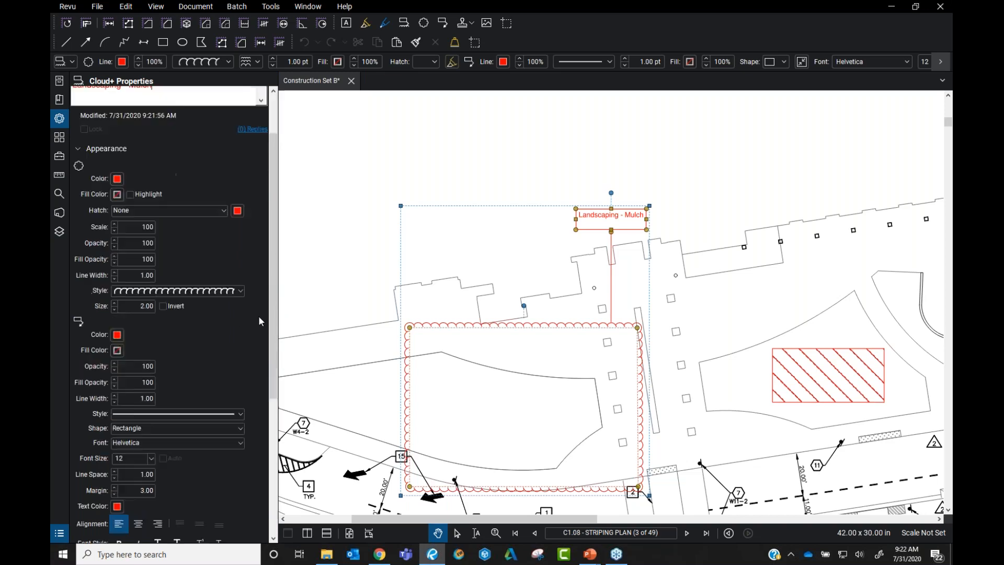
scroll(261, 314, "up", 6)
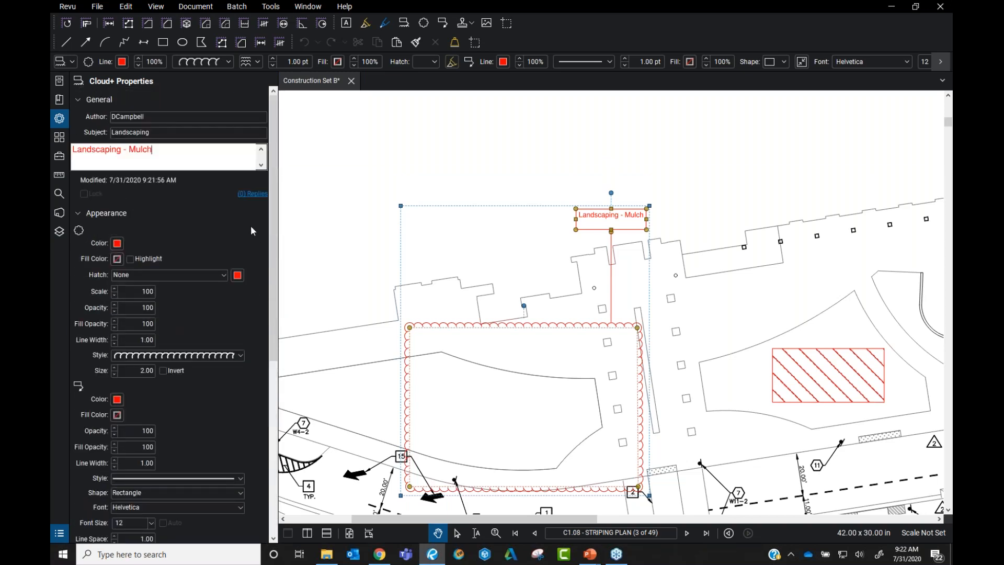
left_click(152, 150)
left_click(162, 149)
left_click(171, 133)
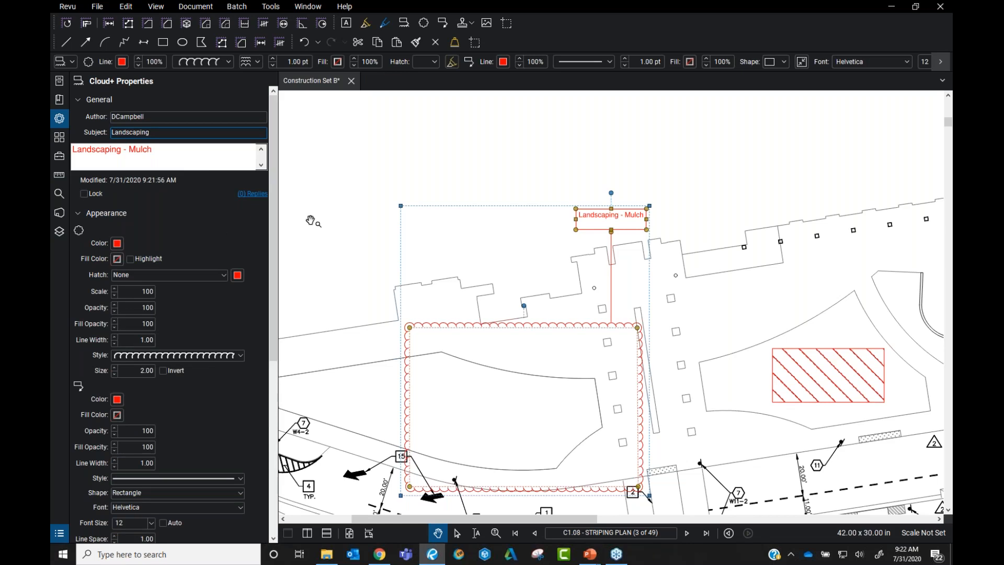
left_click(328, 218)
left_click(603, 216)
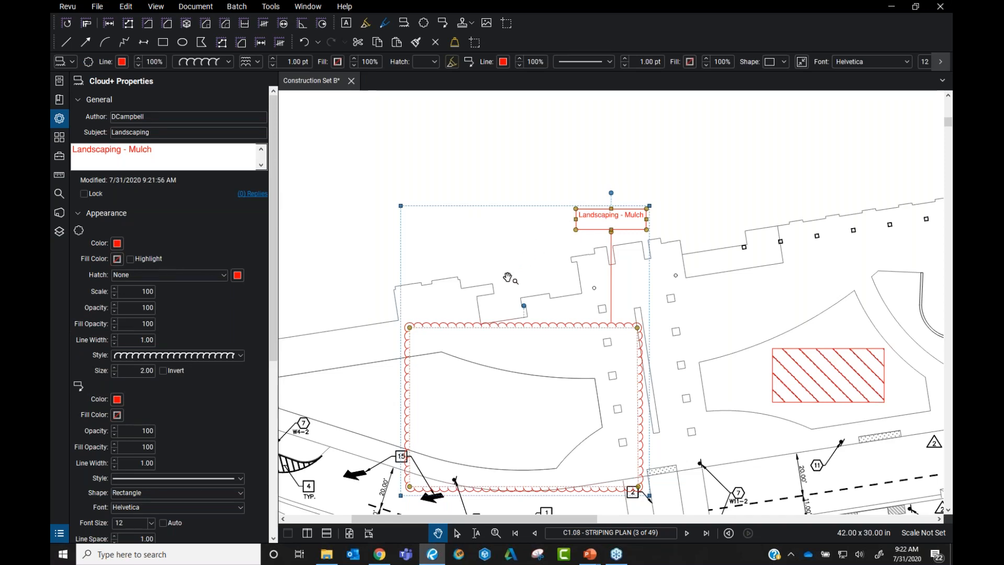
left_click(466, 228)
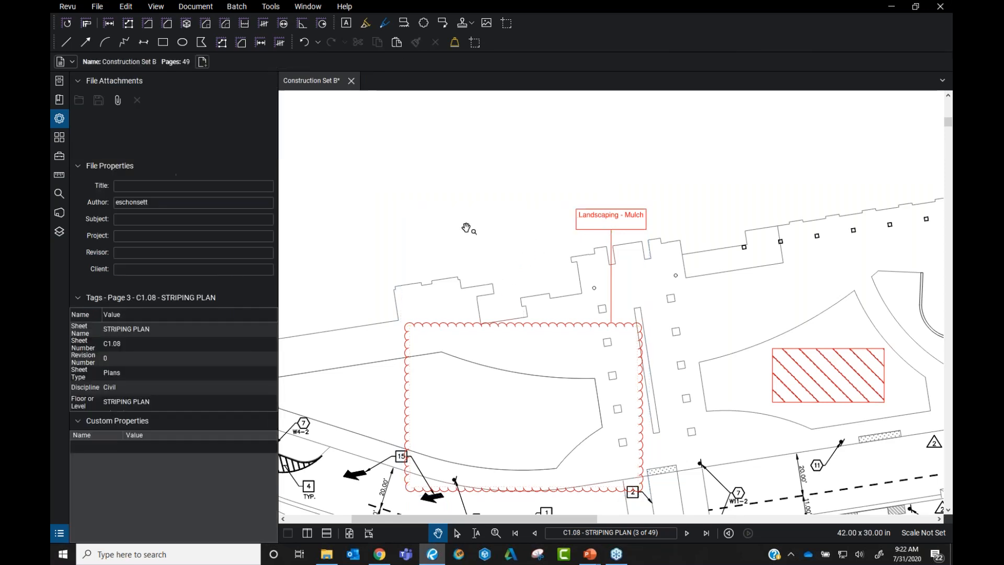
Place an Approved stamp on the plan above the Landscaping - Mulch callout
left_click(271, 8)
left_click(282, 35)
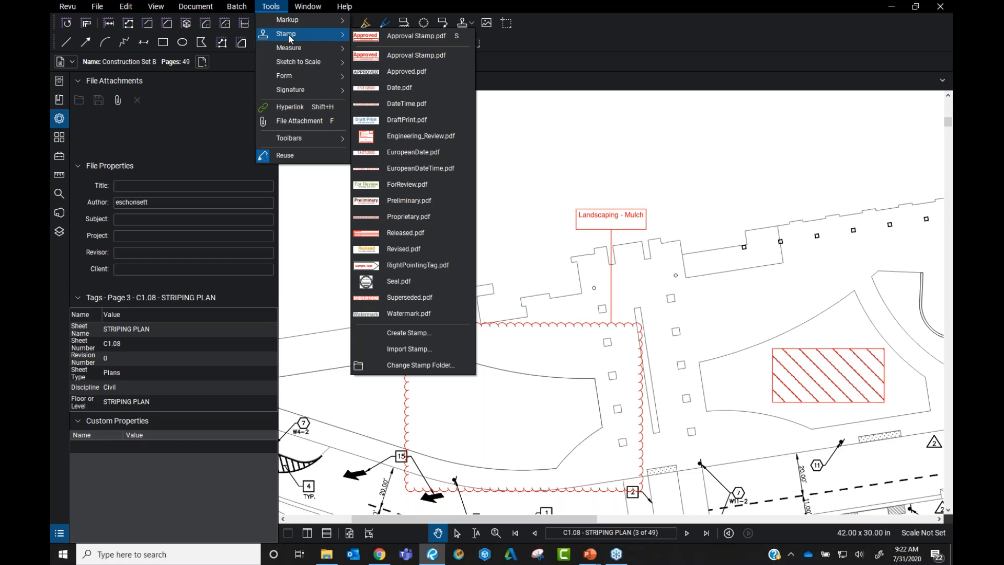
key("ctrl")
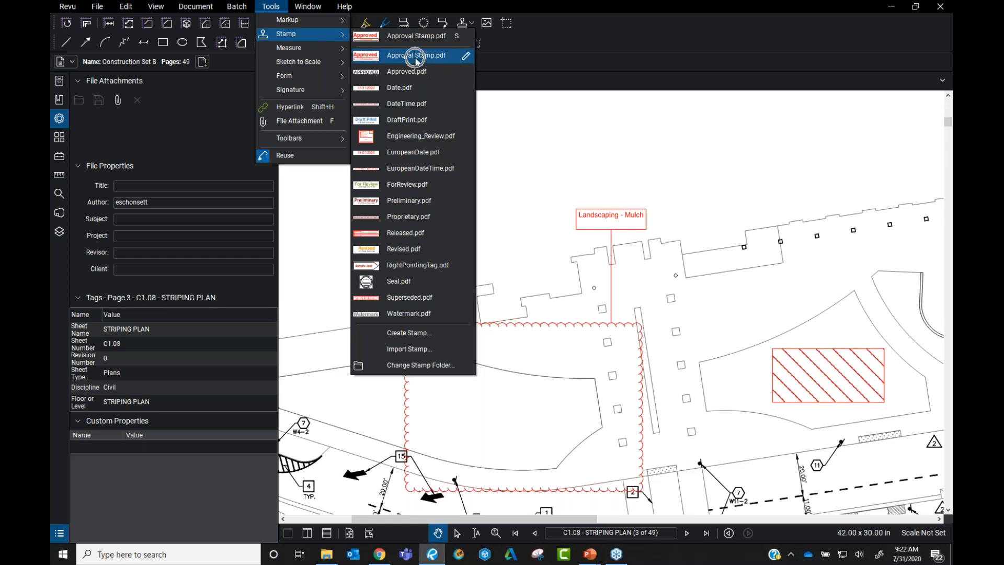
left_click(415, 58)
left_click(404, 215)
scroll(418, 218, "down", 5)
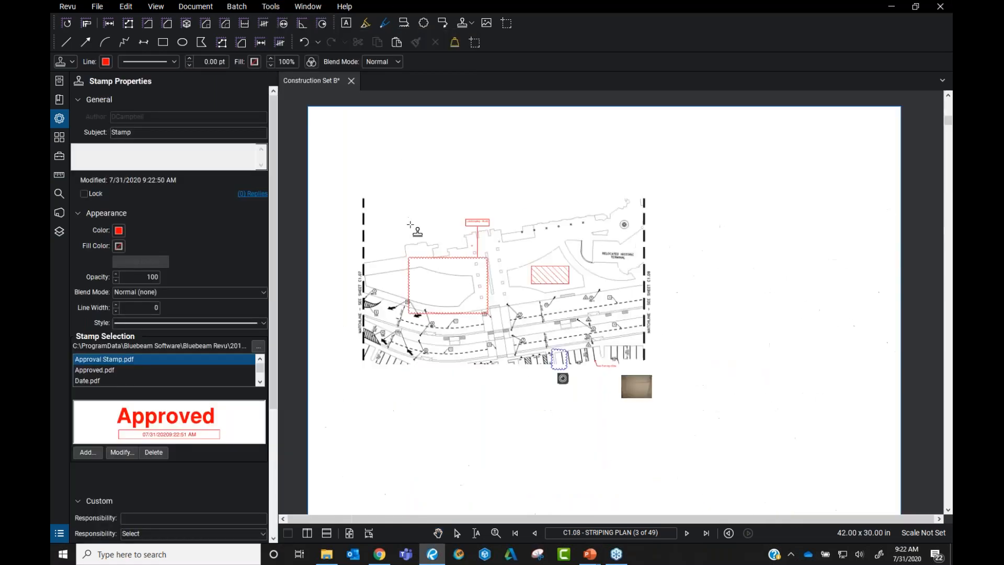
scroll(449, 223, "up", 5)
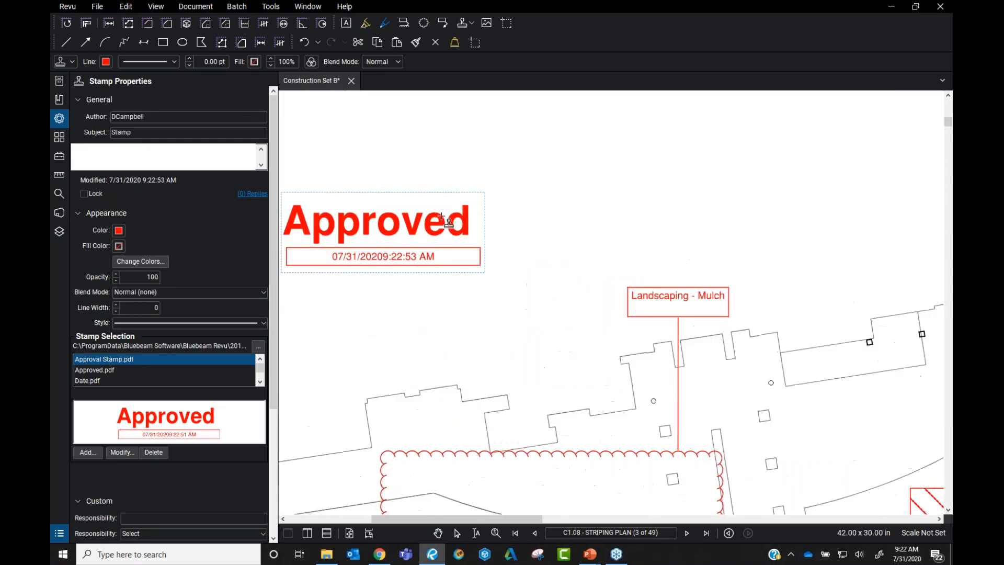
key("Escape")
Close the Markups List so the plan fills the workspace, deselect the stamp, and zoom out
left_click(470, 233)
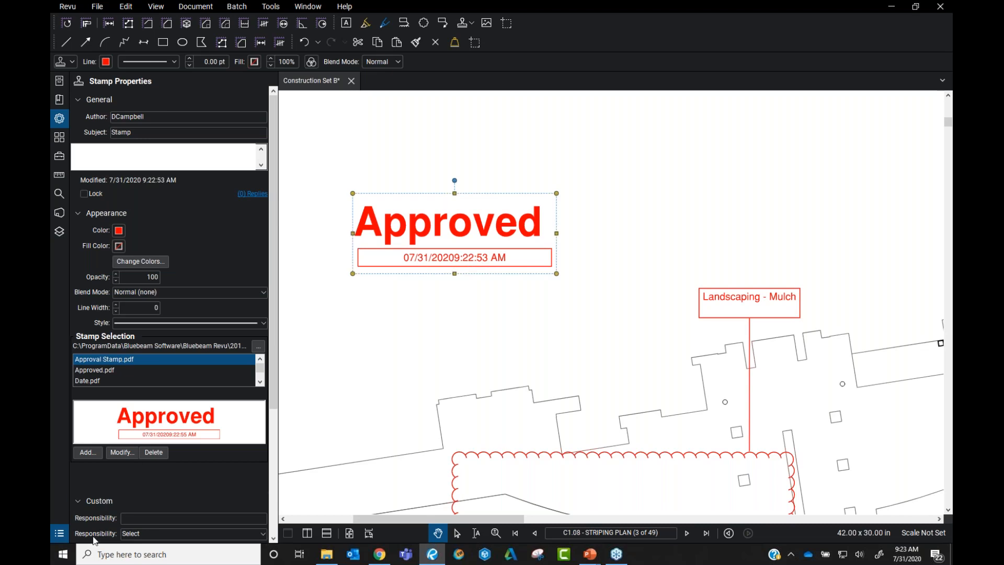
left_click(59, 533)
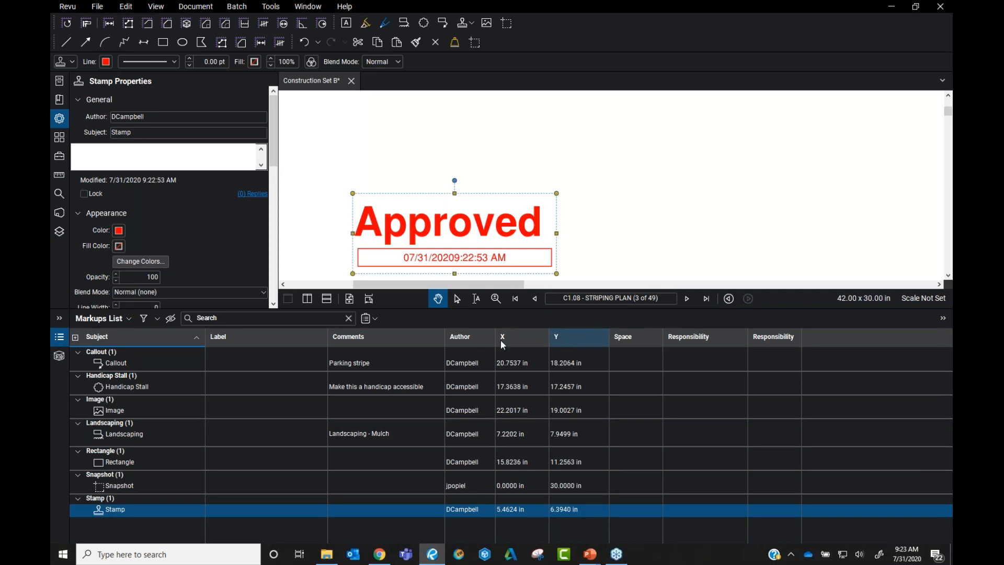
left_click(55, 338)
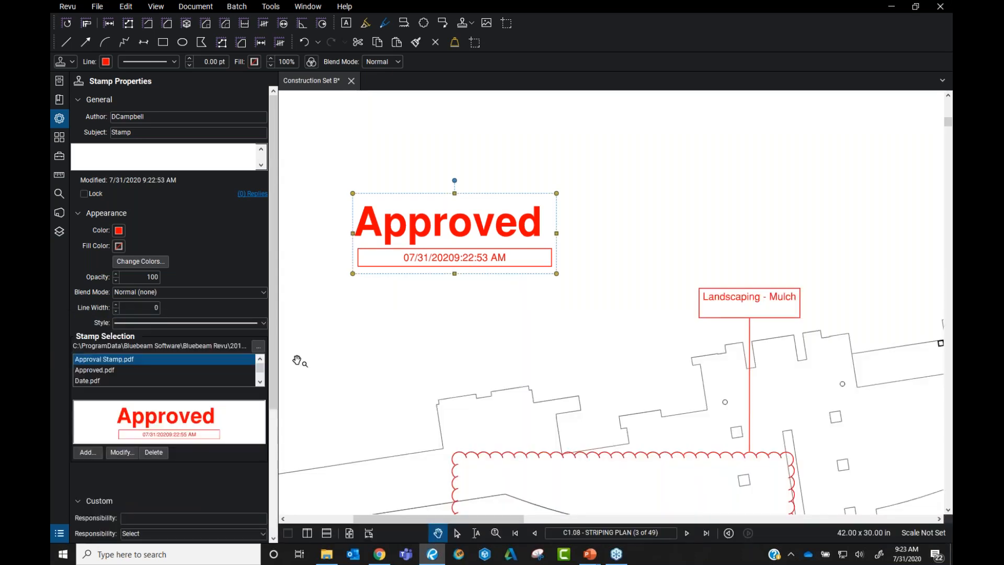
left_click(547, 323)
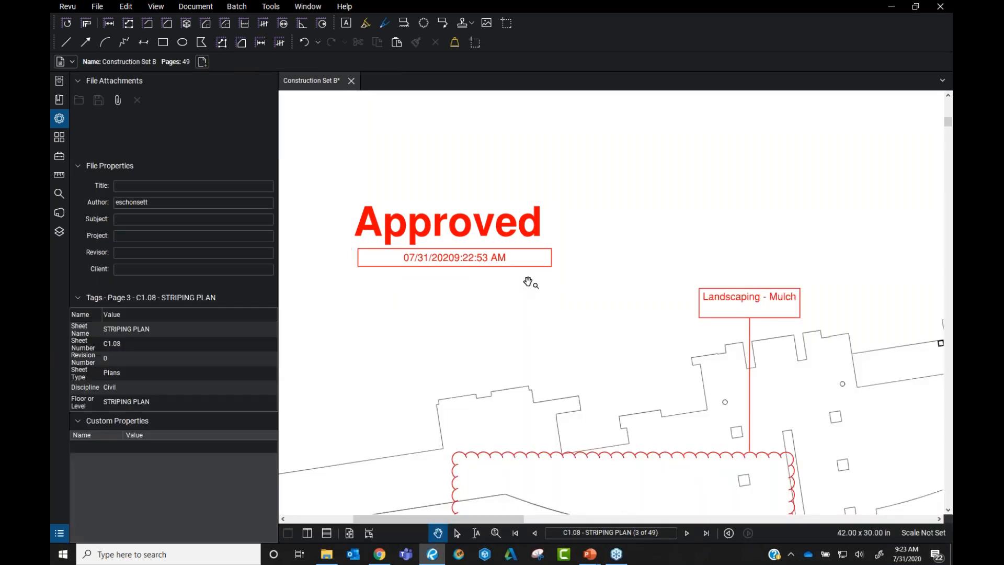
scroll(547, 254, "down", 1)
scroll(545, 252, "down", 2)
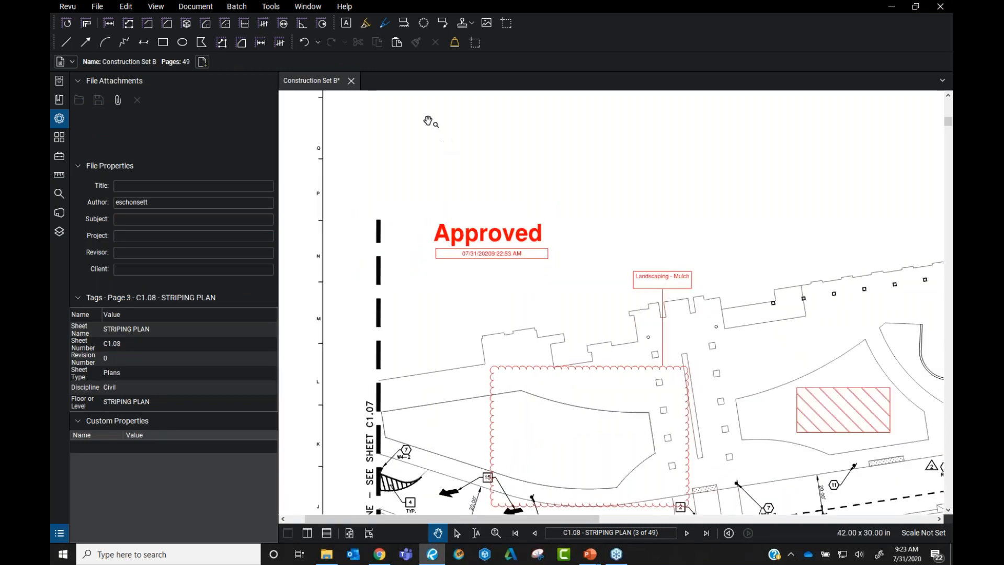
left_click(279, 8)
Browse the available stamps in the Stamp menu and choose Import Stamp
mouse_move(308, 36)
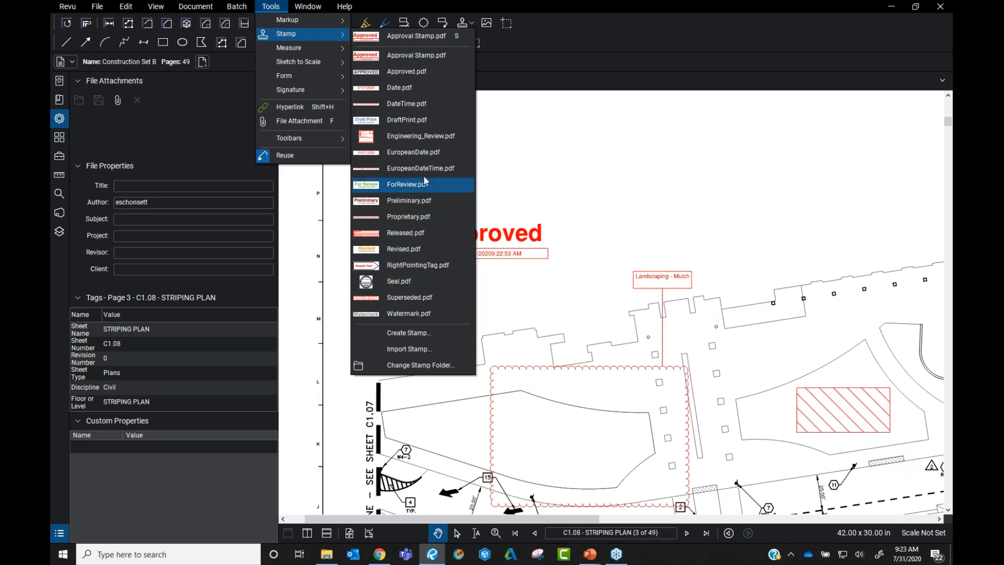
left_click(424, 349)
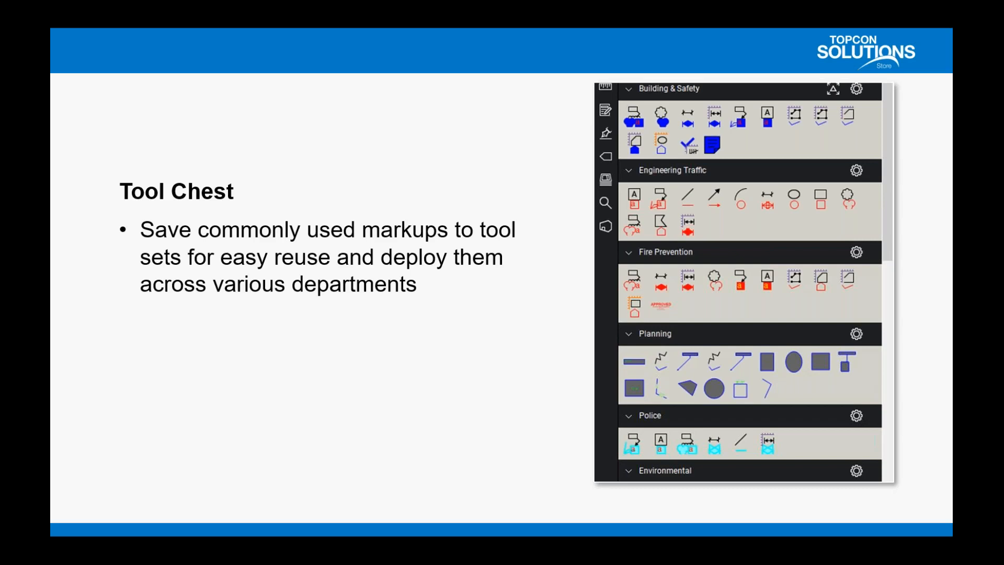
Switch back to Bluebeam Revu and pan the C1.08 striping plan into view
key("alt+Tab")
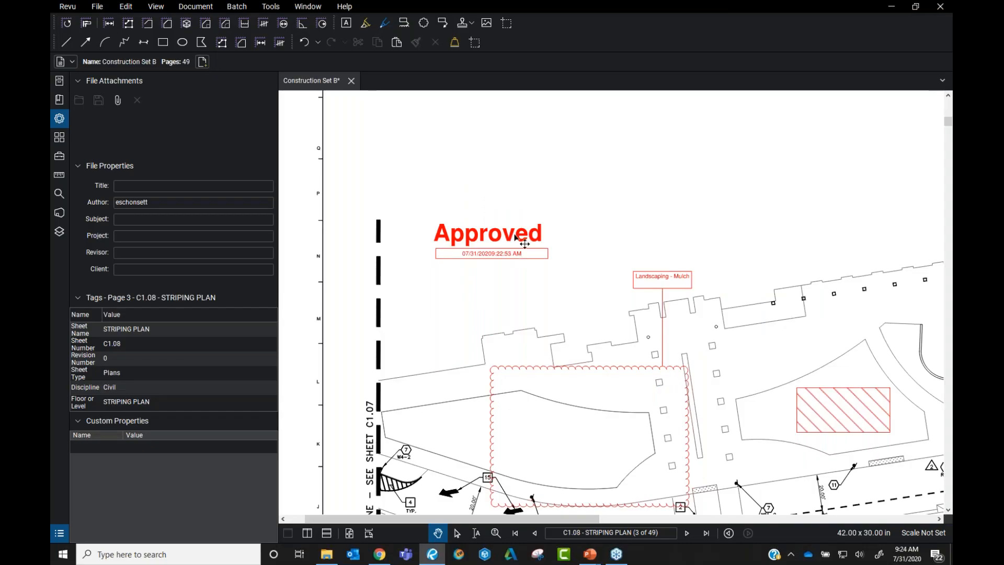
scroll(690, 329, "down", 3)
mouse_move(690, 329)
left_mouse_down()
mouse_move(629, 242)
mouse_move(585, 210)
left_mouse_up()
scroll(622, 244, "up", 2)
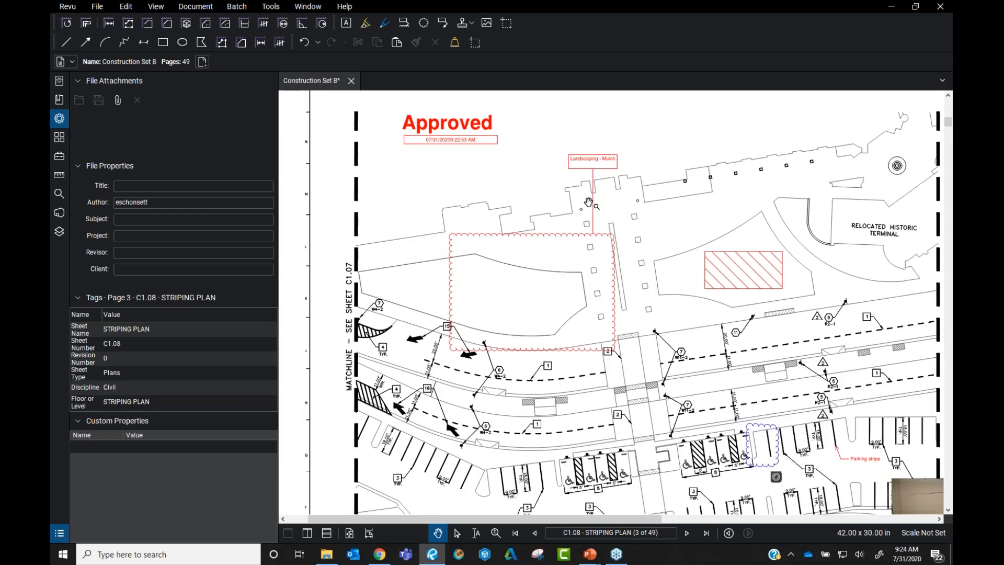
Select the Landscaping - Mulch callout, briefly pick the Cloud+ tool, then cancel it
left_click(592, 209)
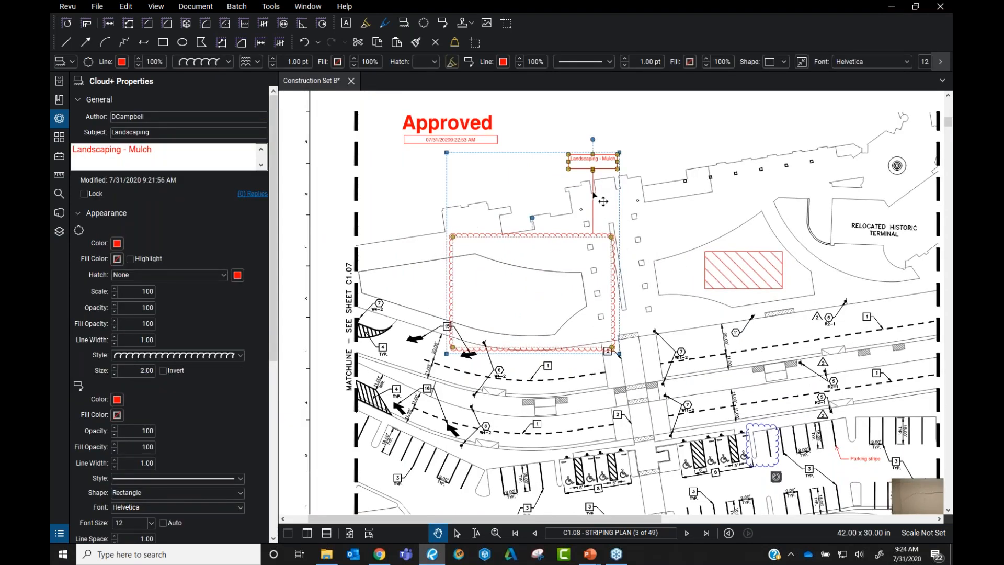
left_click(270, 6)
mouse_move(299, 23)
left_click(429, 244)
left_click(129, 133)
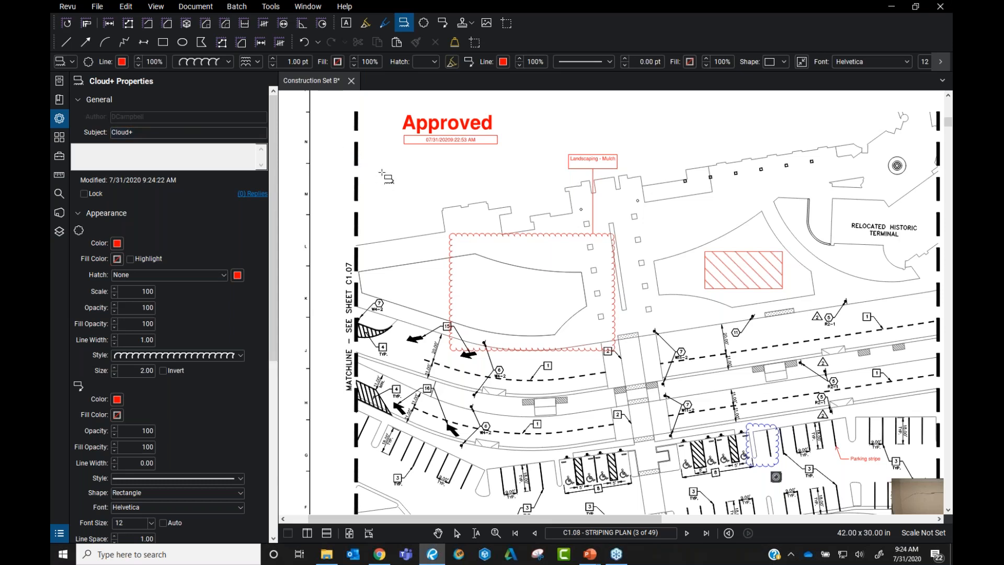
key("Escape")
Show the Tool Chest and scroll down to the Architect Review tool set
left_click(270, 7)
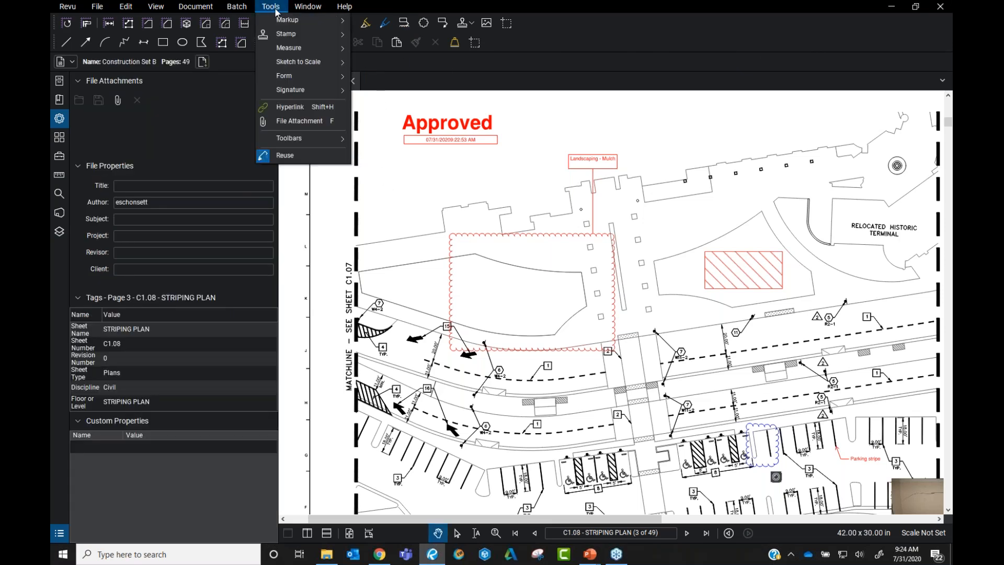
left_click(61, 156)
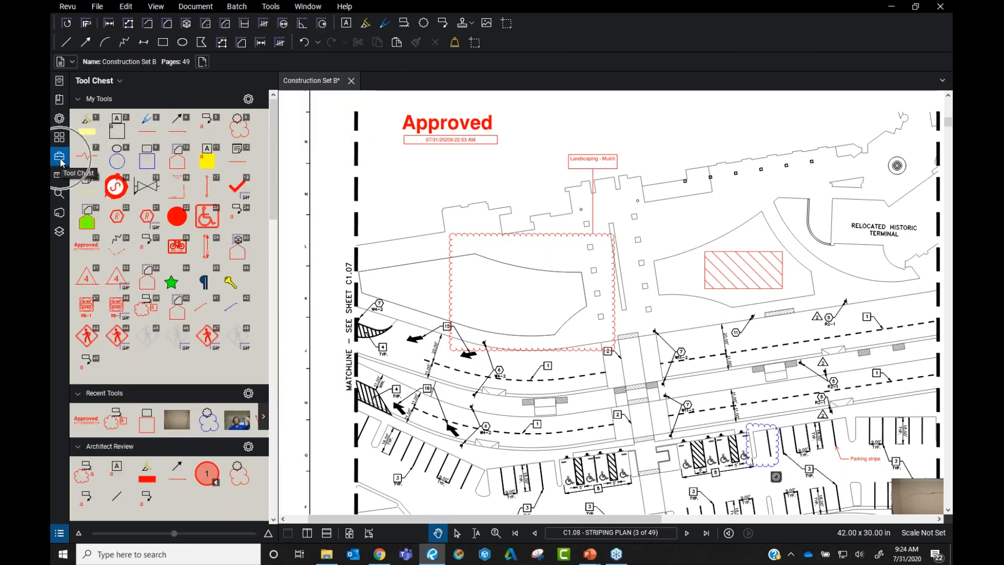
scroll(222, 240, "down", 5)
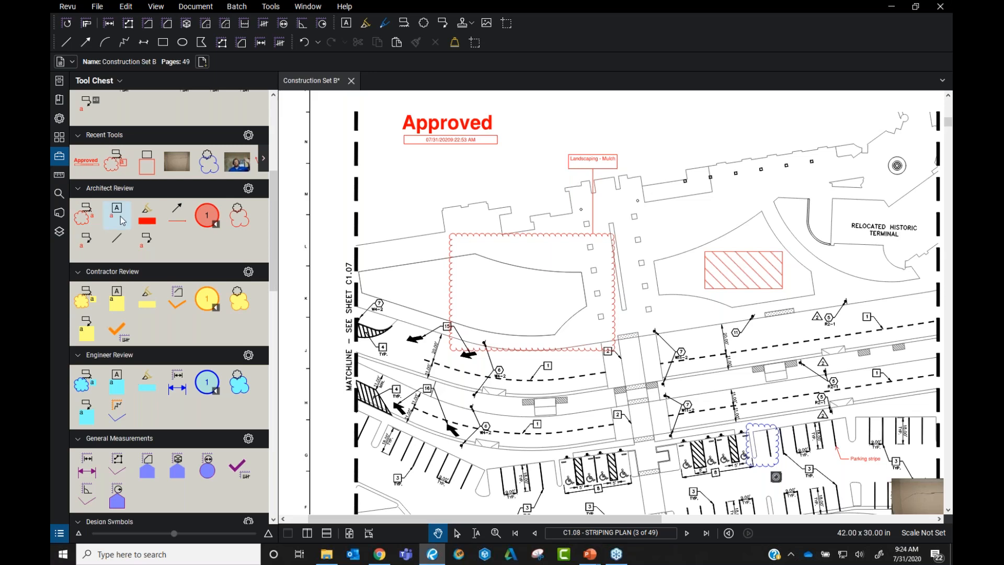
Place two test count circles with the Architect Review tool, then delete them
left_click(206, 223)
left_click(408, 180)
left_click(443, 177)
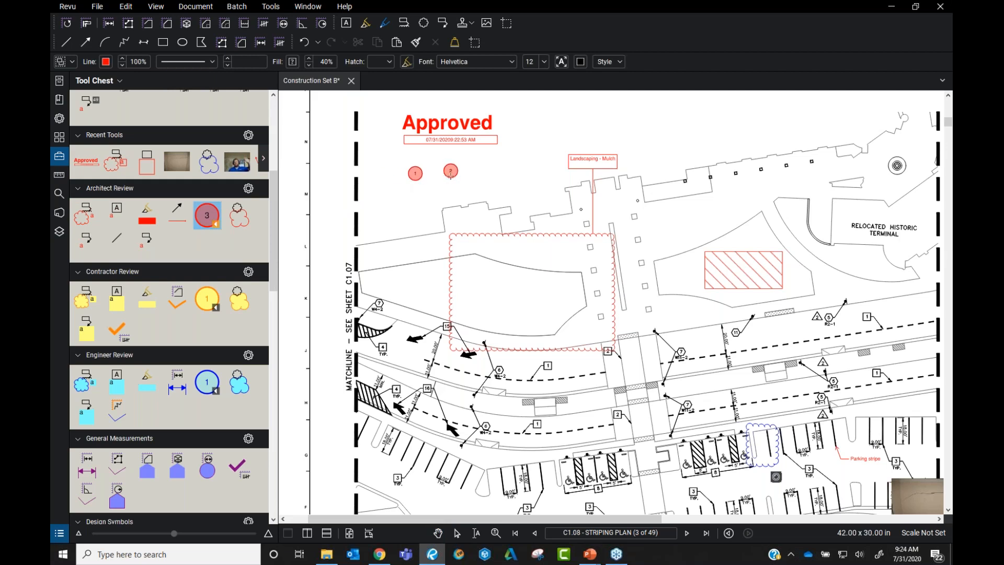
key("Escape")
left_click(450, 171)
key("Delete")
key("Delete")
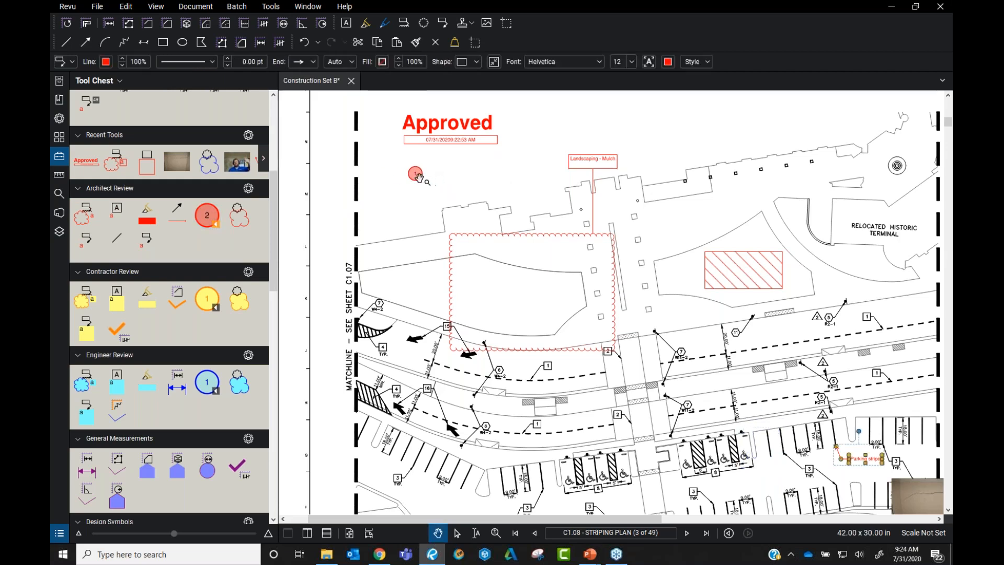
left_click(418, 176)
key("Delete")
Place count circles 1-4 on the left handicap stalls and 5-8 on the right
left_click(207, 215)
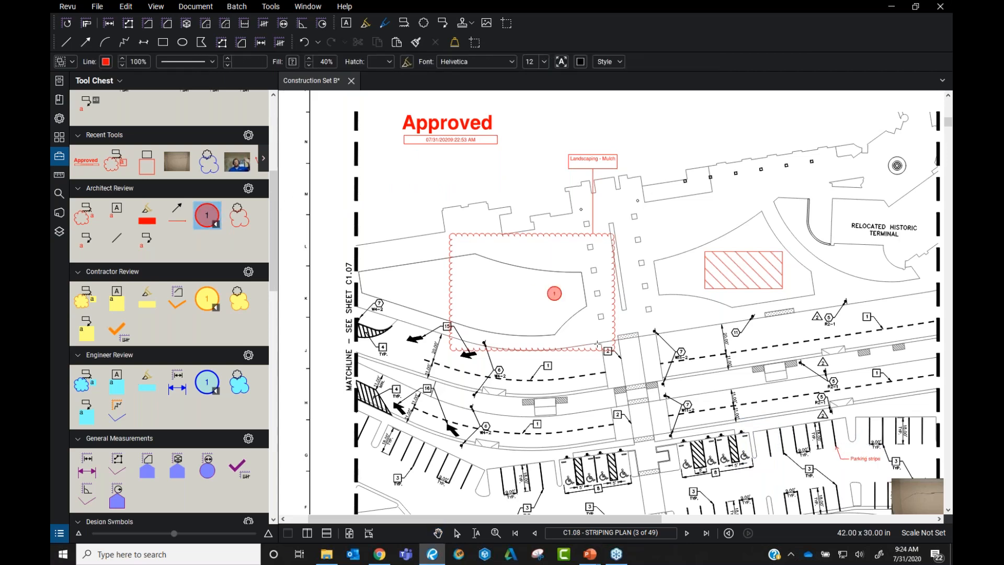
scroll(730, 392, "up", 3)
scroll(410, 270, "up", 1)
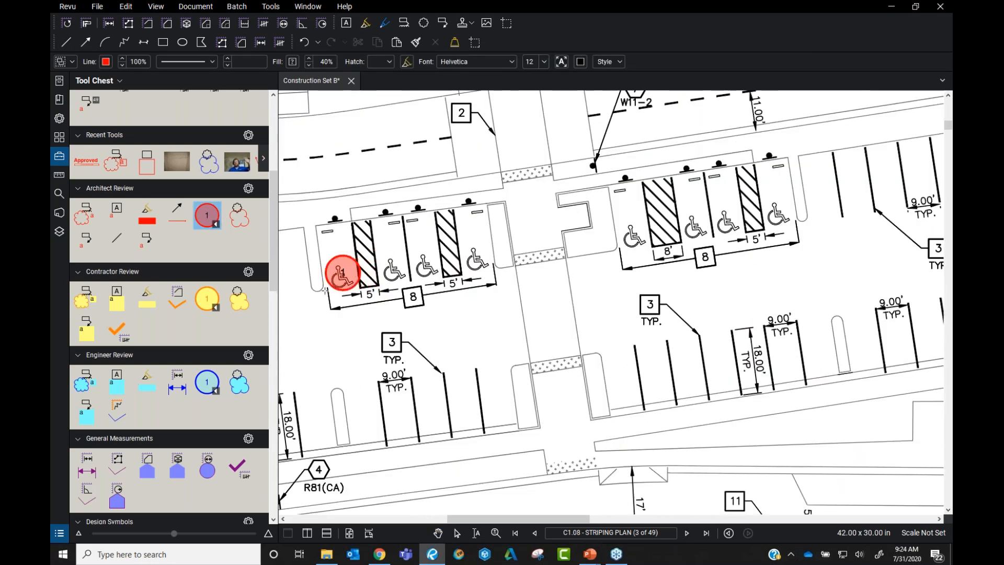
left_click(322, 275)
left_click(374, 263)
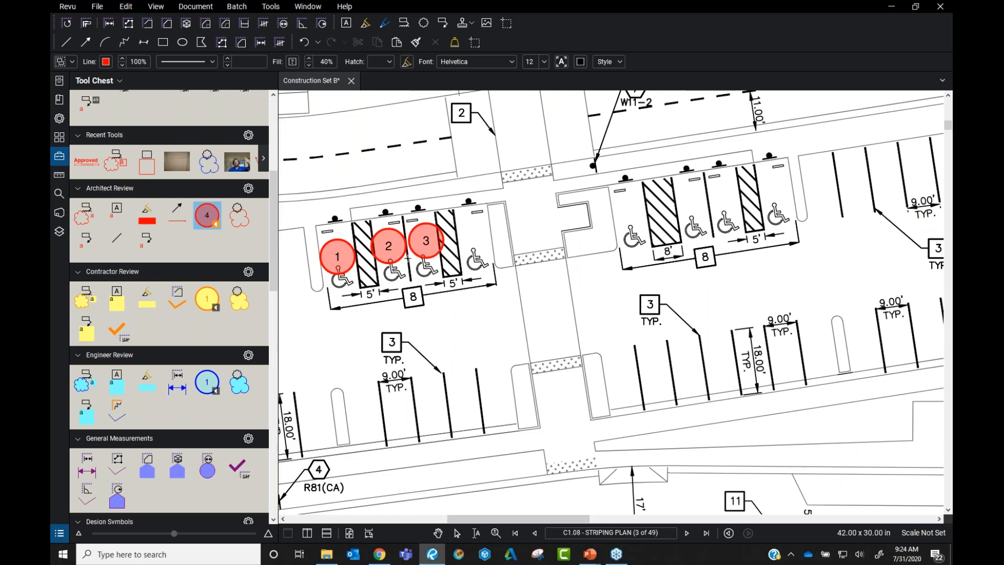
left_click(410, 258)
left_click(455, 246)
left_click(611, 235)
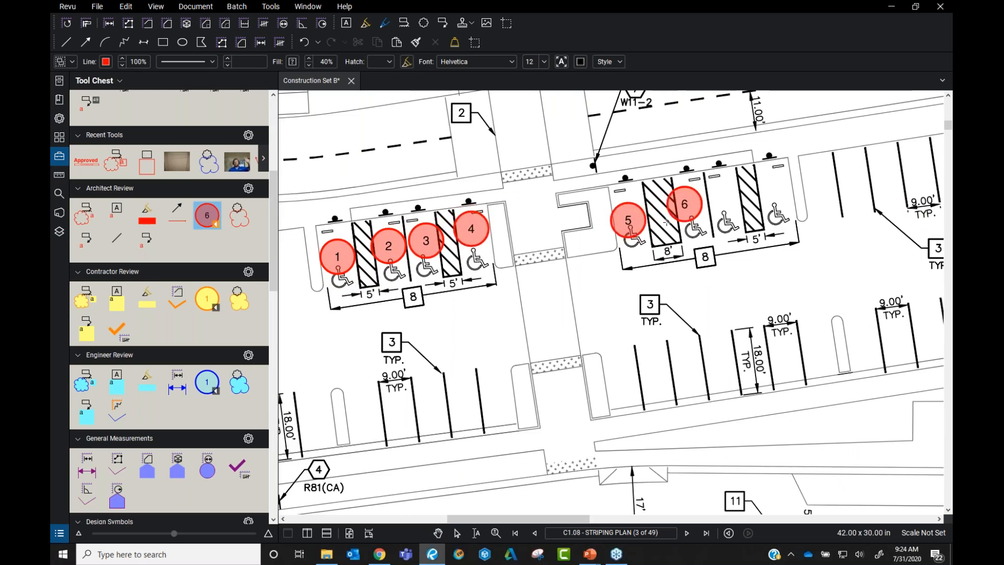
left_click(670, 222)
left_click(704, 208)
left_click(757, 205)
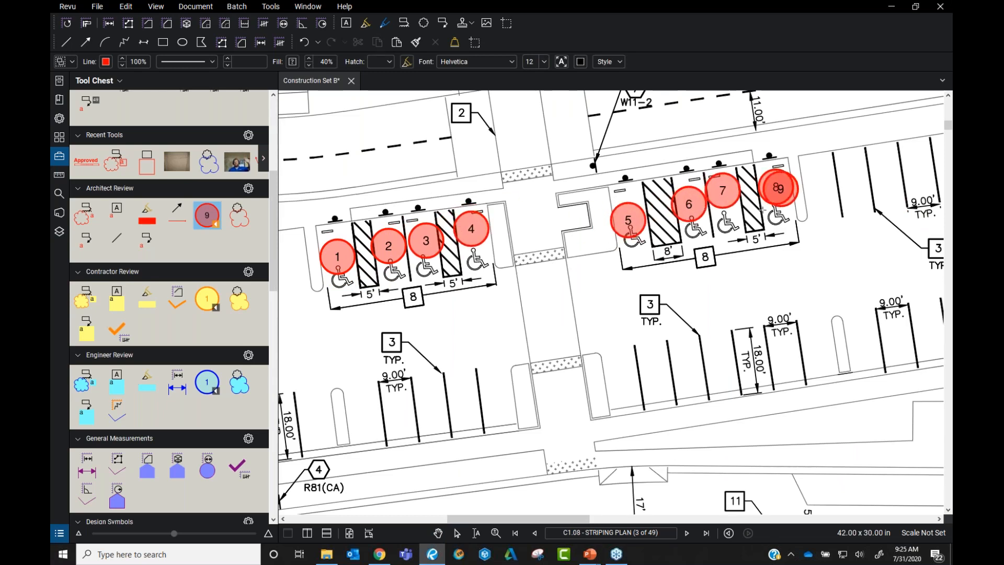
key("Escape")
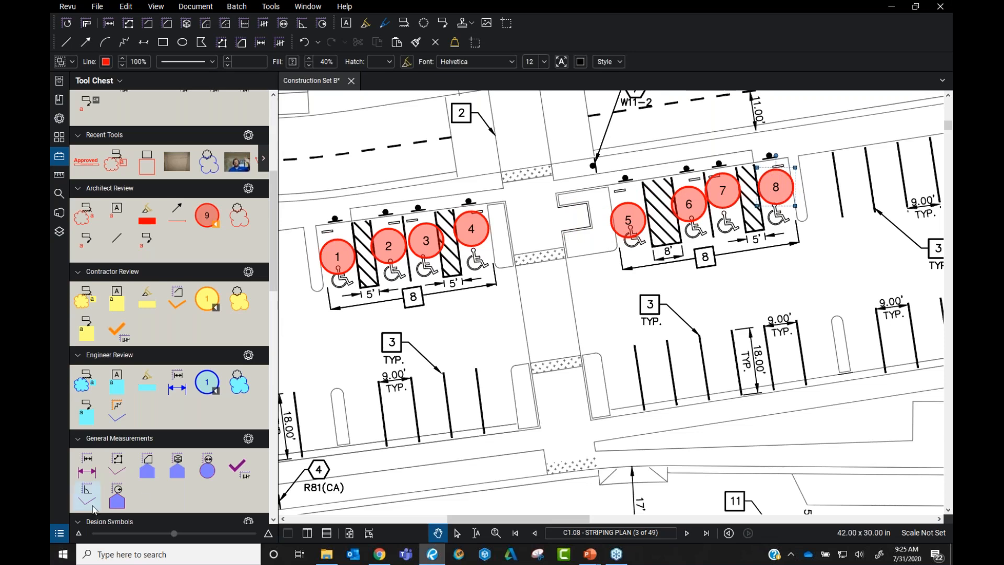
Verify the eight circles in the Markups List, close it, and pan to show both stall rows
left_click(59, 533)
scroll(130, 392, "up", 2)
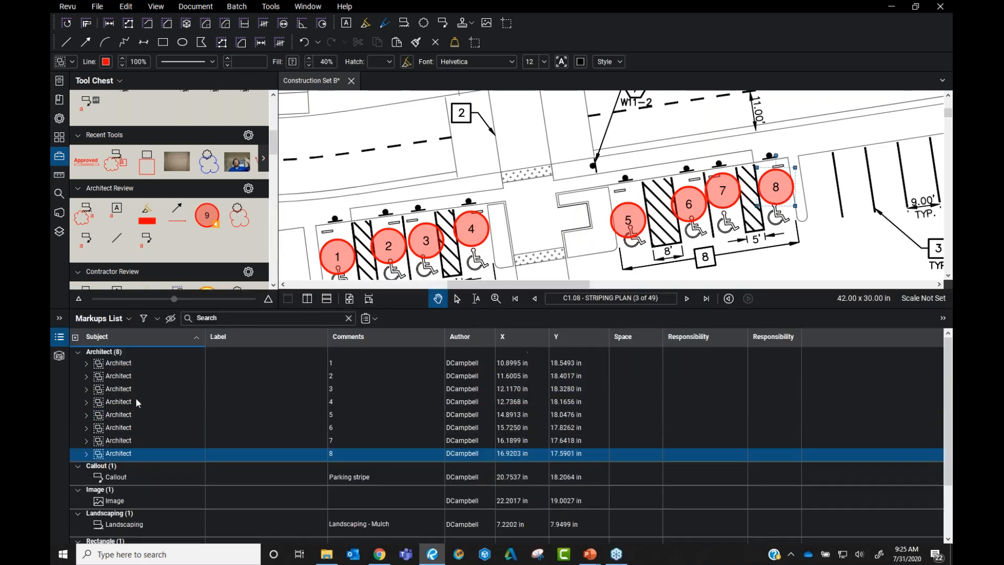
left_click(57, 338)
left_click(422, 199)
scroll(418, 203, "down", 1)
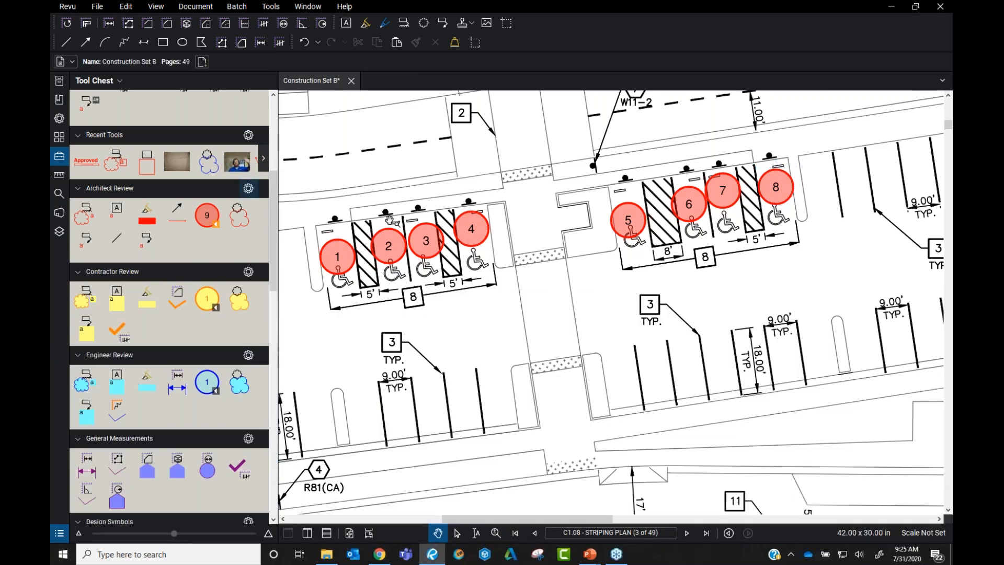
left_click_drag(486, 336, 731, 454)
scroll(646, 342, "down", 2)
scroll(648, 344, "down", 4)
left_click_drag(605, 106, 588, 161)
scroll(588, 160, "up", 1)
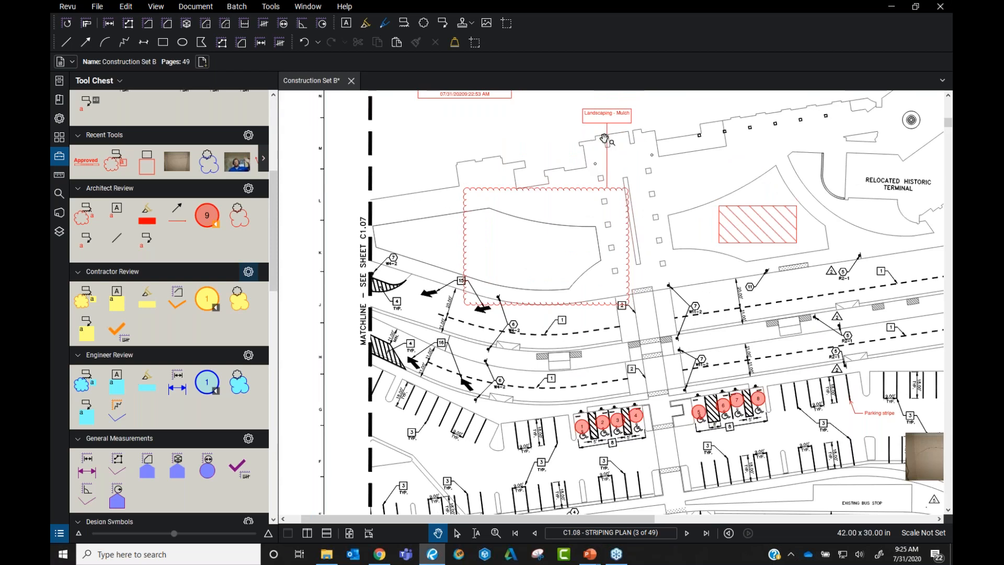
left_click(611, 143)
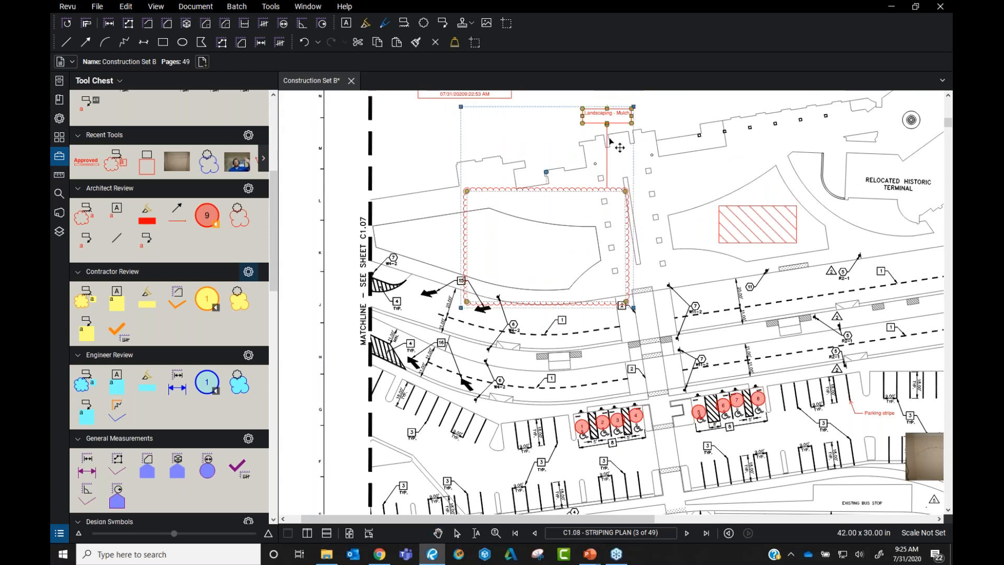
right_click(605, 180)
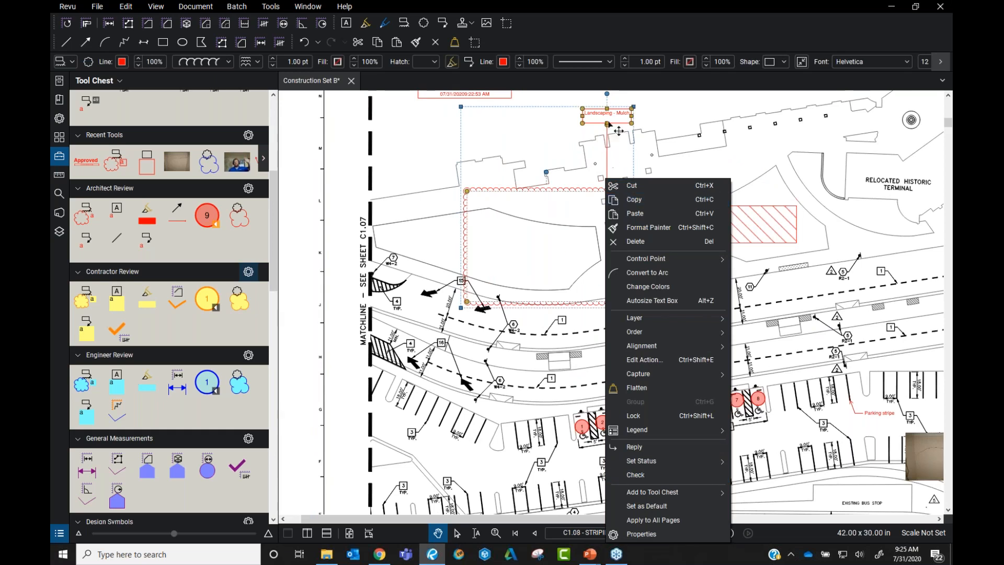
mouse_move(688, 495)
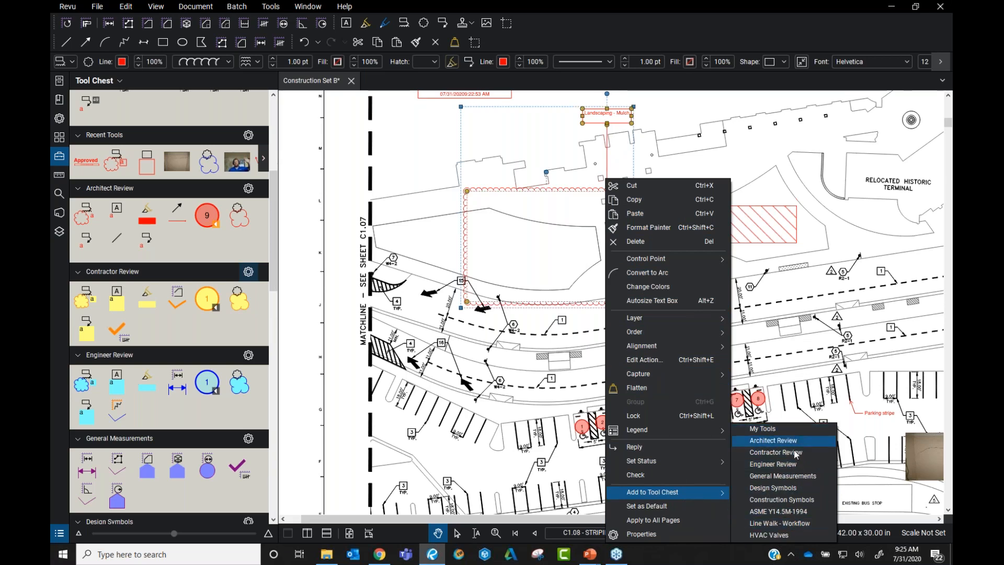
left_click(429, 196)
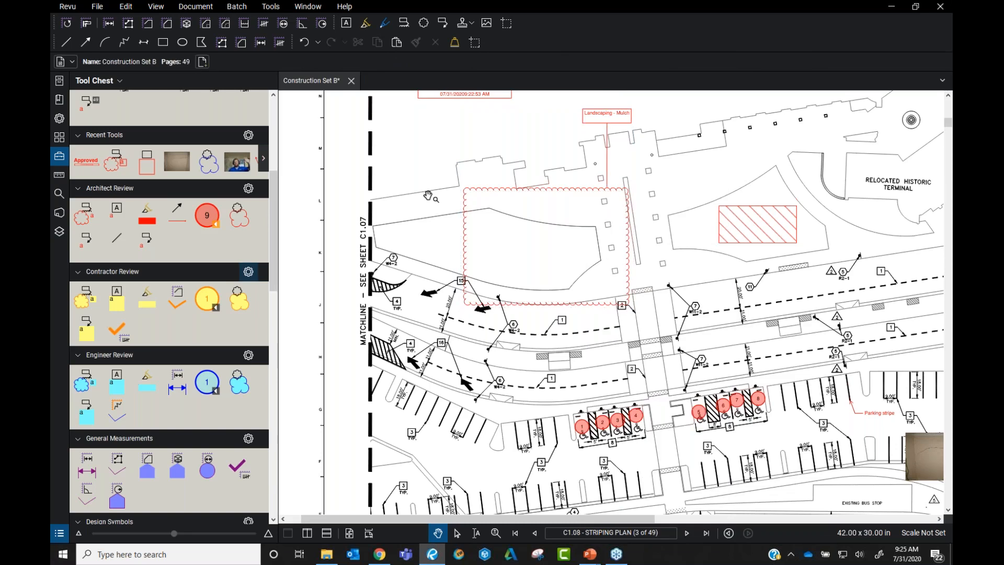
scroll(246, 269, "up", 5)
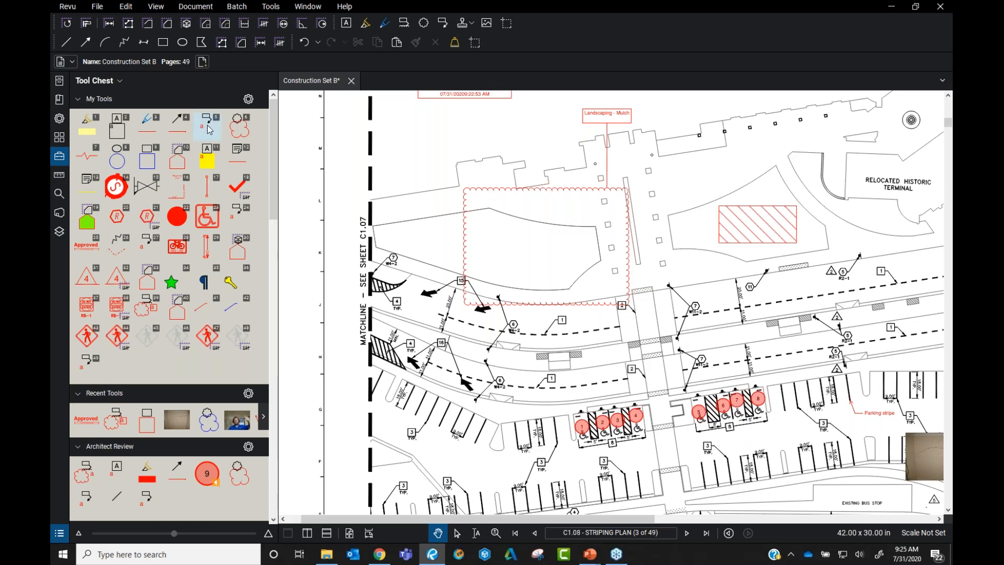
Add a new tool set saved on the Desktop as Webinar Tool Set.btx
left_click(102, 82)
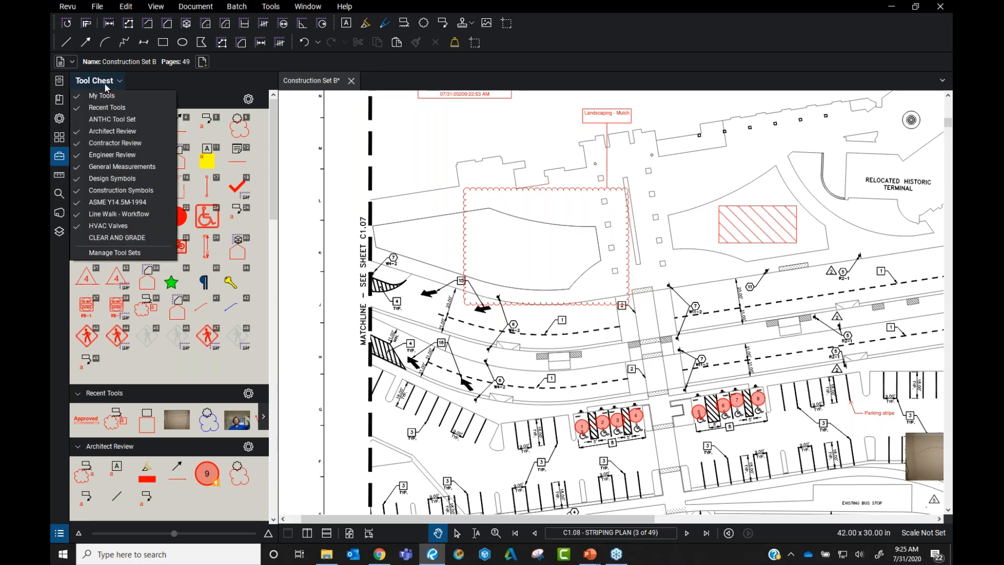
left_click(137, 254)
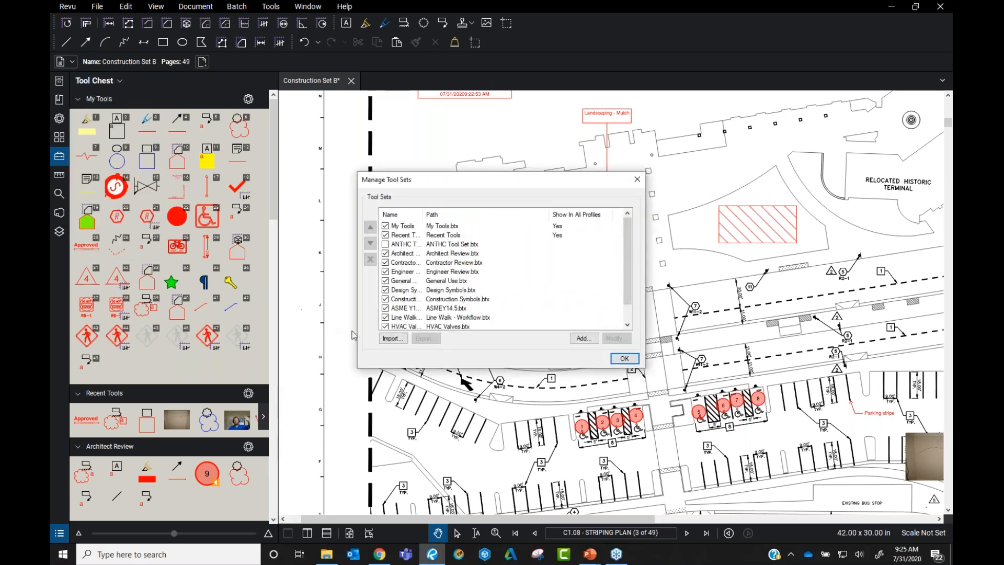
left_click(583, 338)
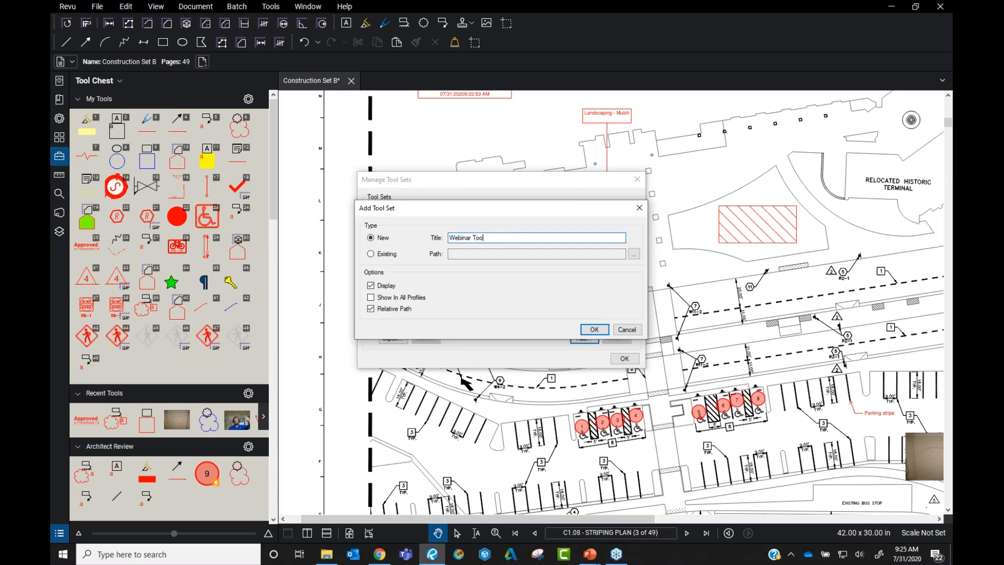
key("Return")
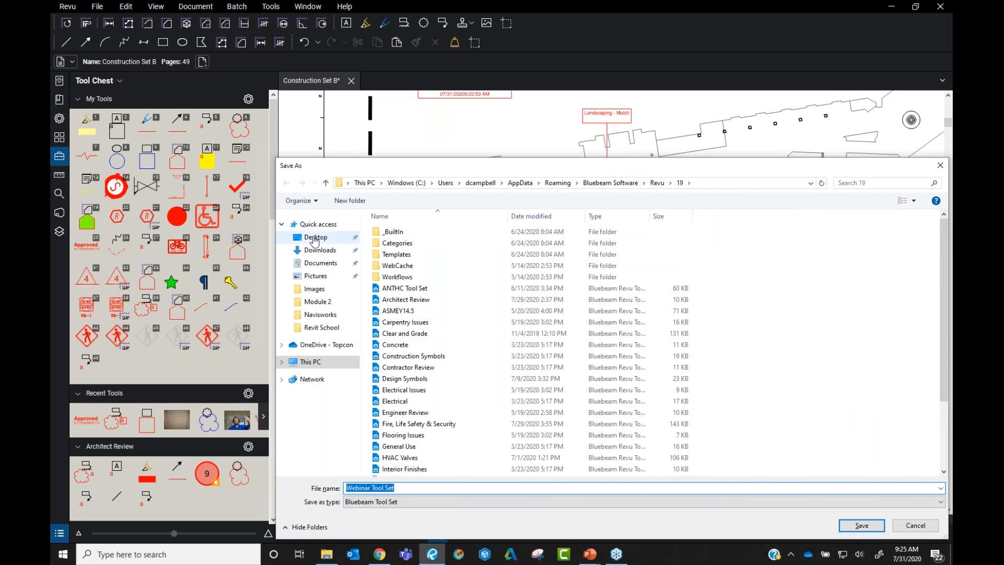
left_click(314, 238)
left_click(417, 486)
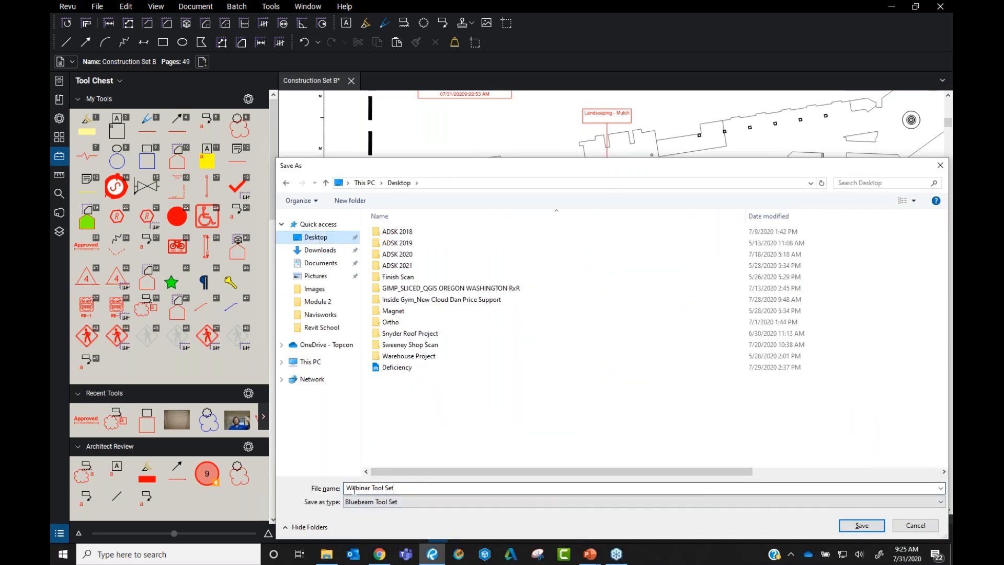
left_click(861, 525)
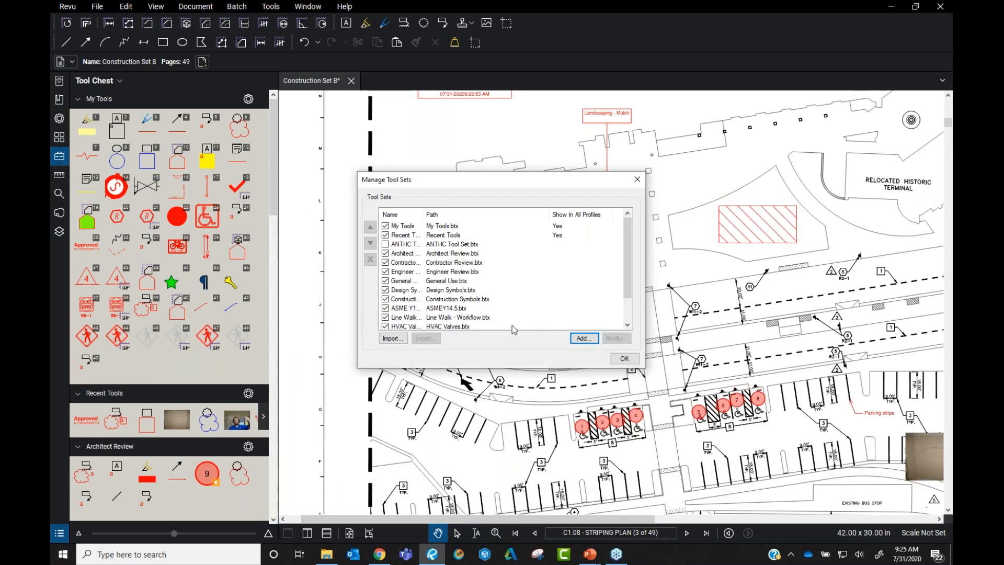
Move Webinar Tool Set to the top of the tool set list and unlock it for editing
scroll(514, 330, "down", 1)
left_click(458, 317)
left_click(369, 228)
left_click(370, 228)
left_click(369, 228)
left_click(370, 228)
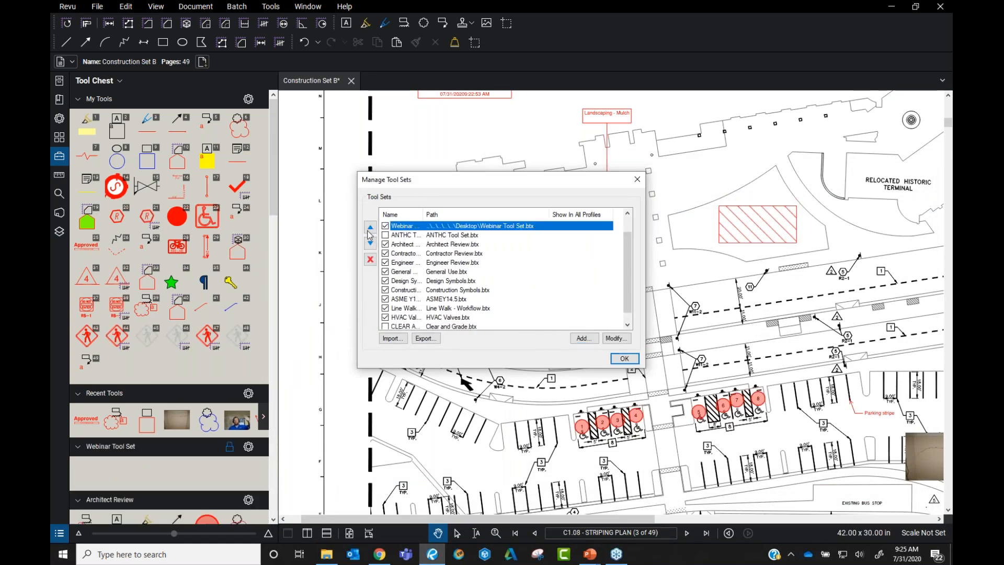
left_click(625, 358)
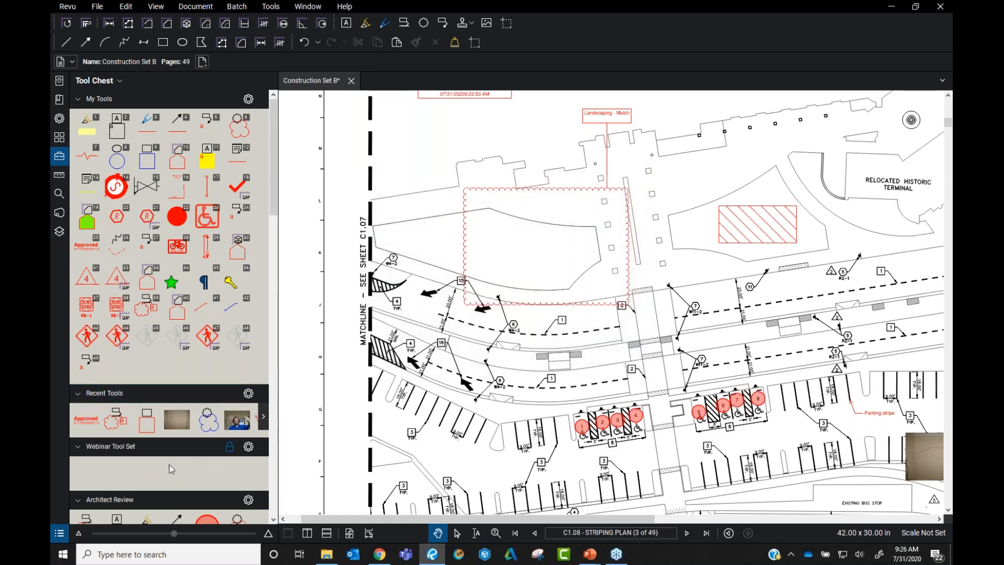
left_click(229, 449)
Add the Landscaping - Mulch cloud markup to the Webinar Tool Set via Add to Tool Chest
left_click(617, 193)
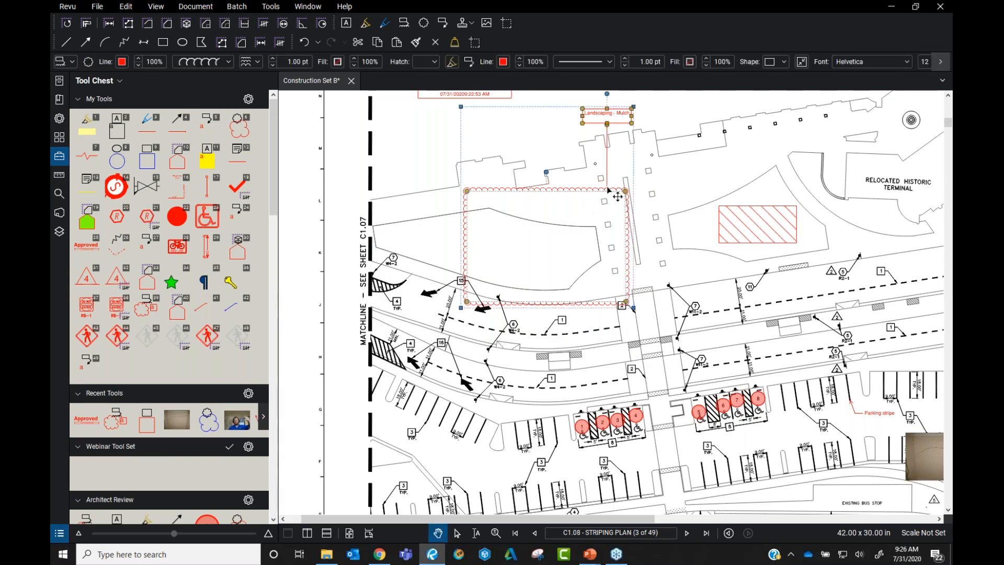
right_click(607, 190)
left_click(579, 192)
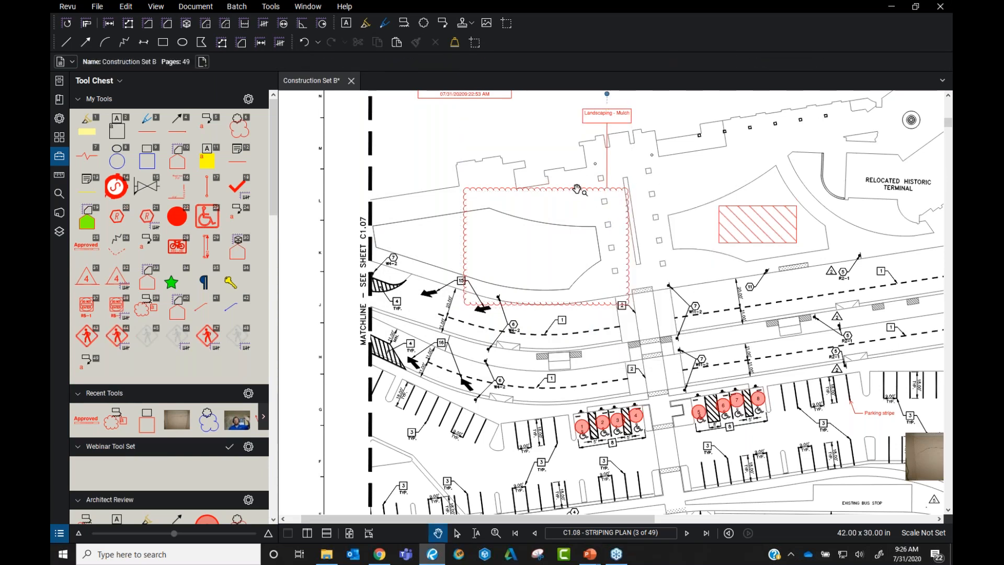
right_click(579, 192)
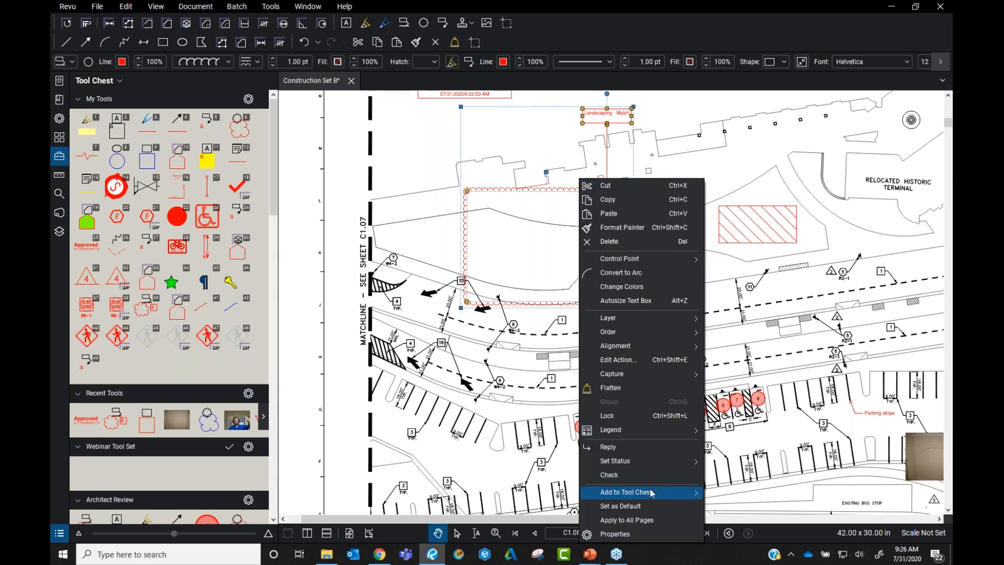
mouse_move(656, 496)
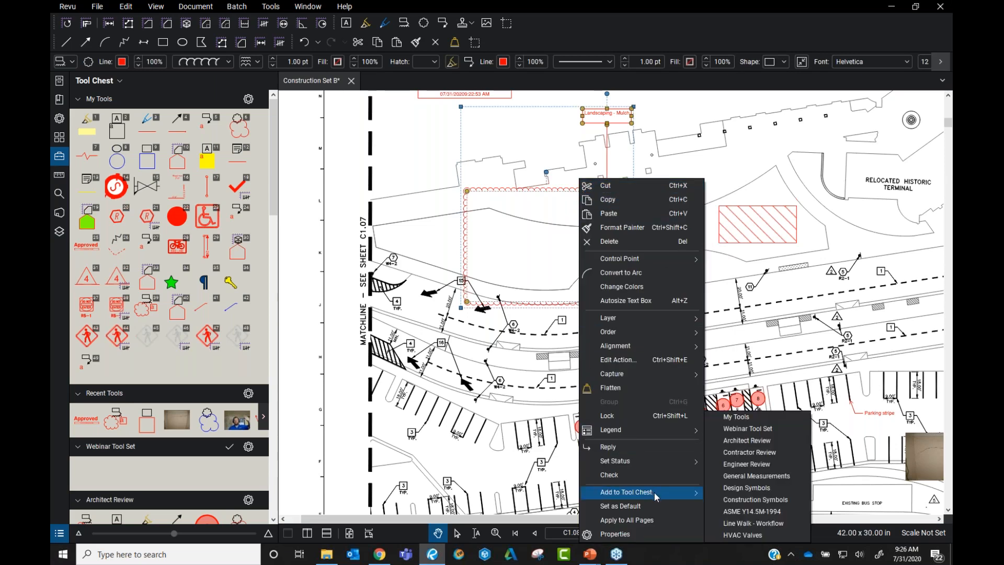
left_click(776, 433)
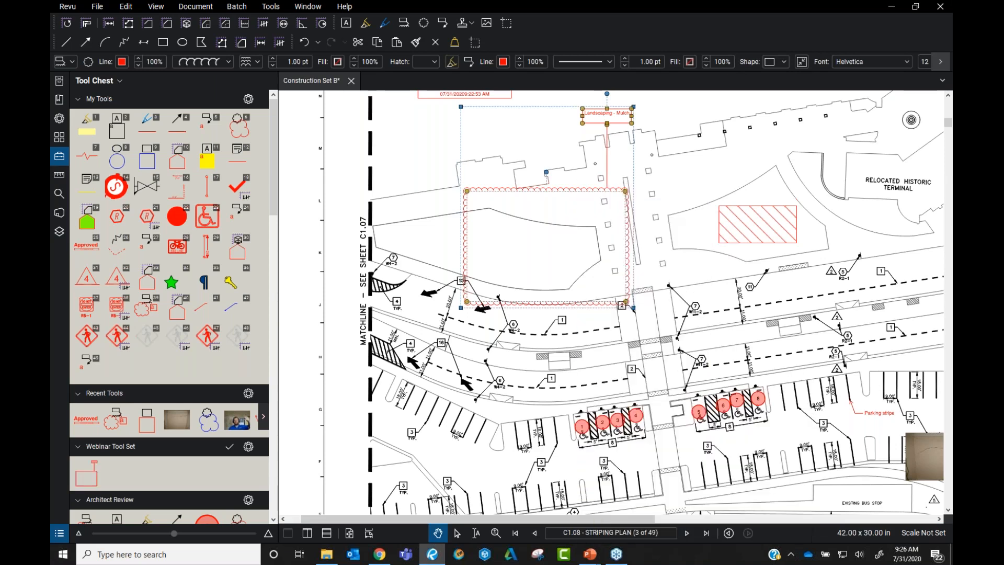
left_click(94, 482)
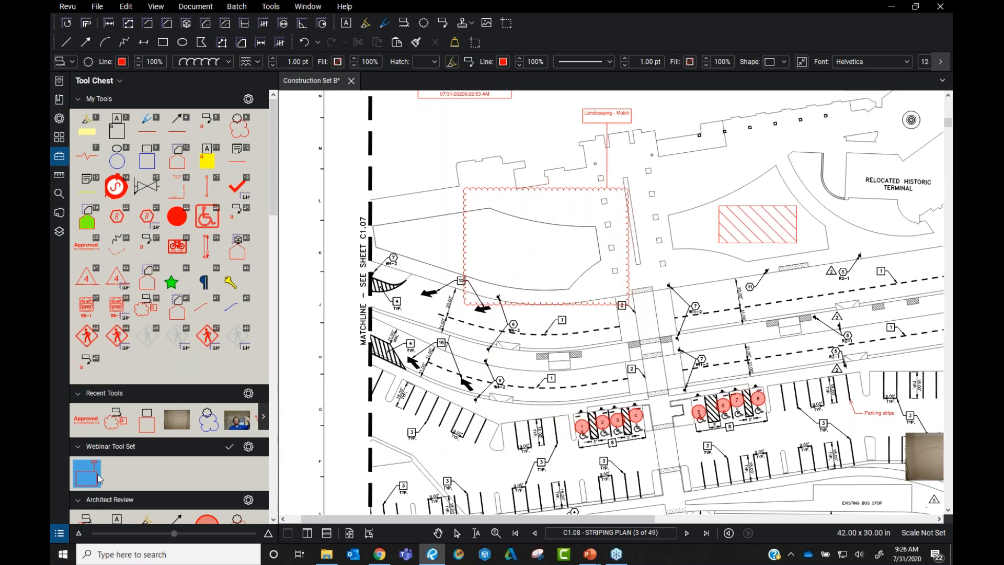
Draw a cloud with callout right of the hatched area near the Relocated Historic Terminal
left_click(99, 476)
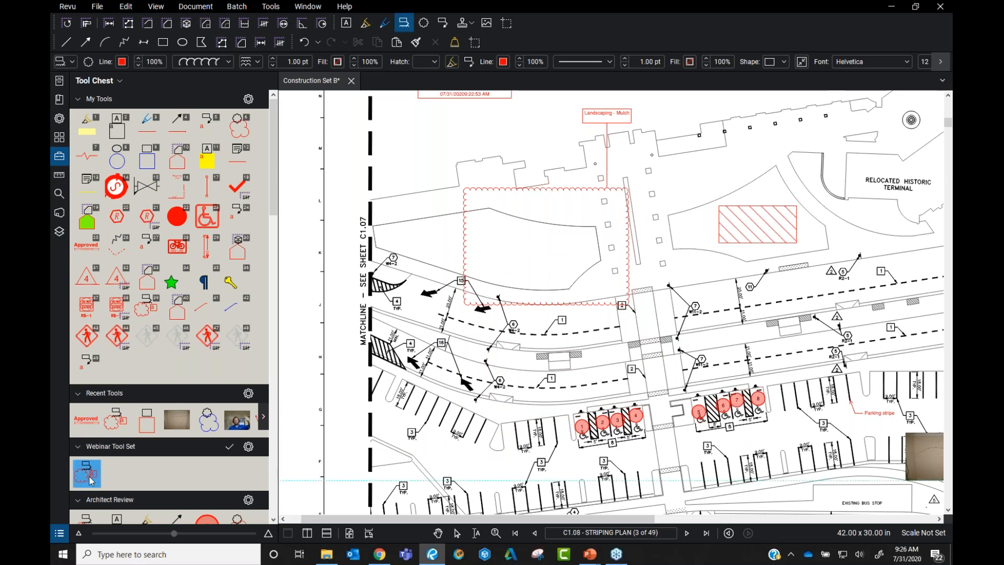
scroll(596, 224, "right", 5)
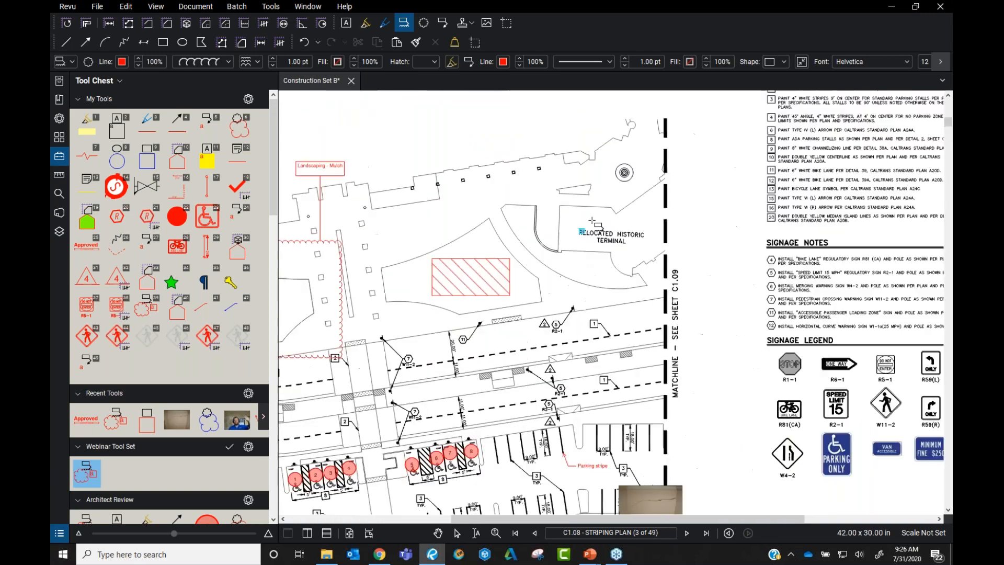
scroll(581, 298, "up", 3)
mouse_move(536, 222)
left_mouse_down()
mouse_move(728, 326)
mouse_move(728, 343)
left_mouse_up()
scroll(736, 300, "down", 3)
scroll(737, 303, "down", 2)
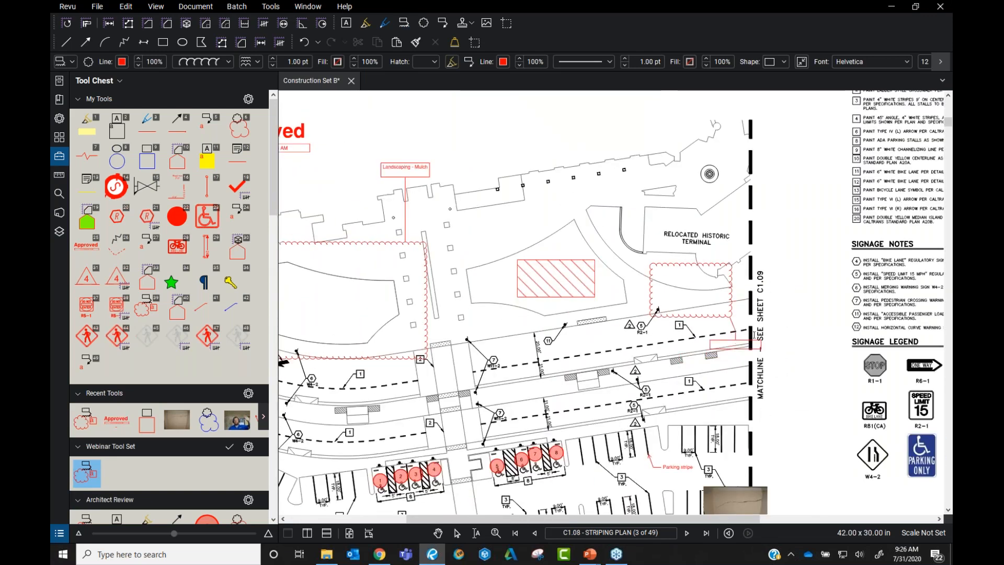
left_click(722, 320)
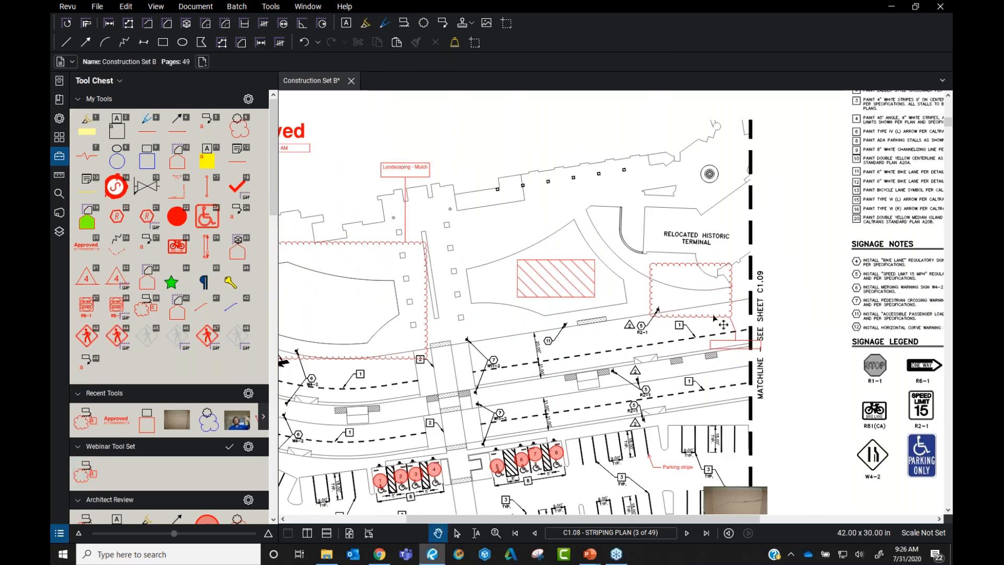
left_click(59, 532)
left_click(683, 256)
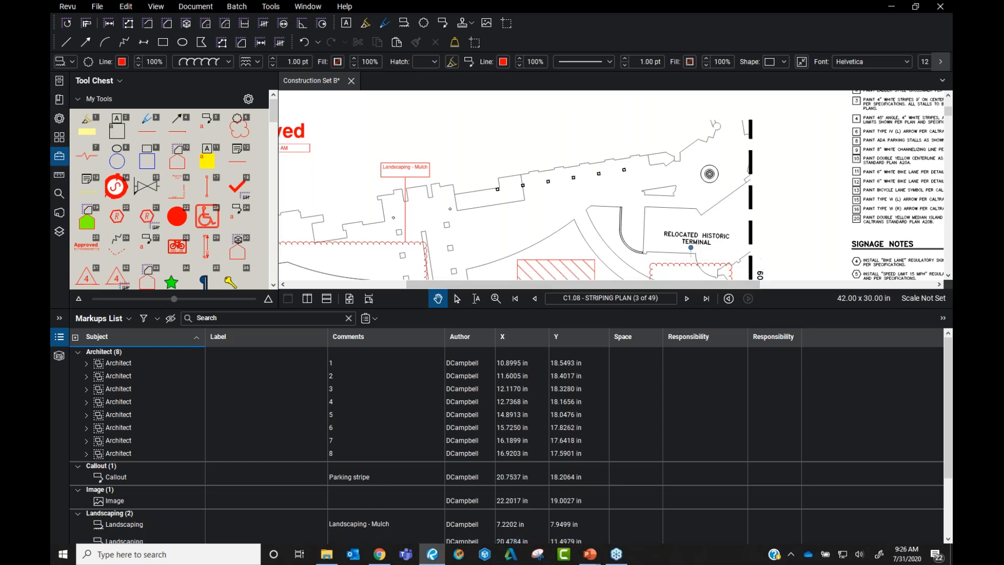
left_click(699, 267)
left_click(698, 266)
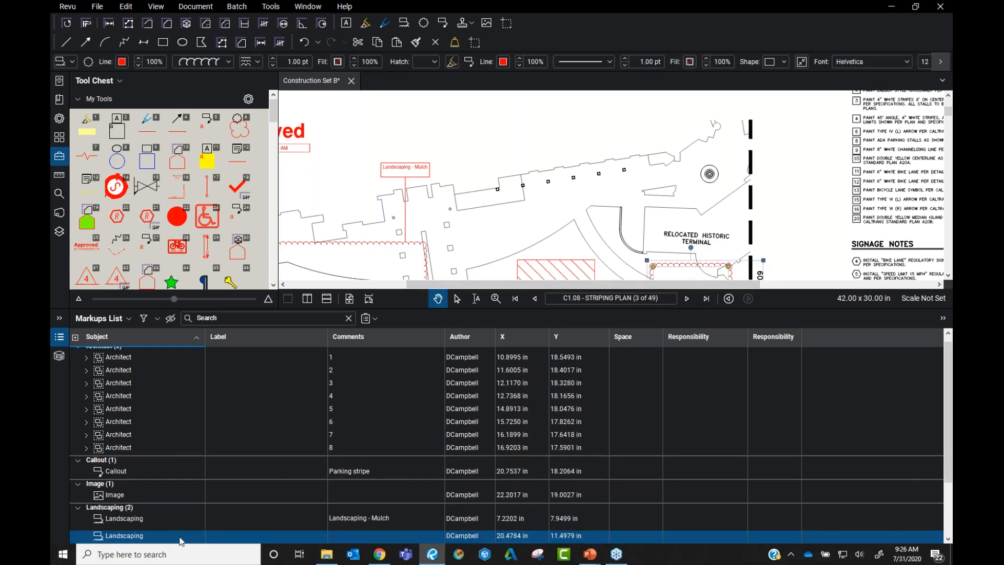
left_click(532, 218)
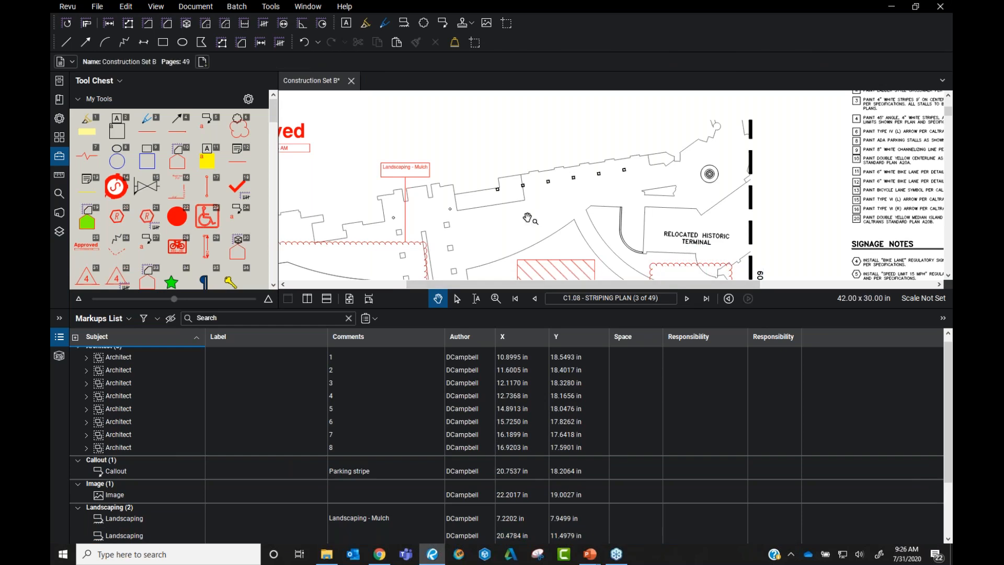
left_click(59, 336)
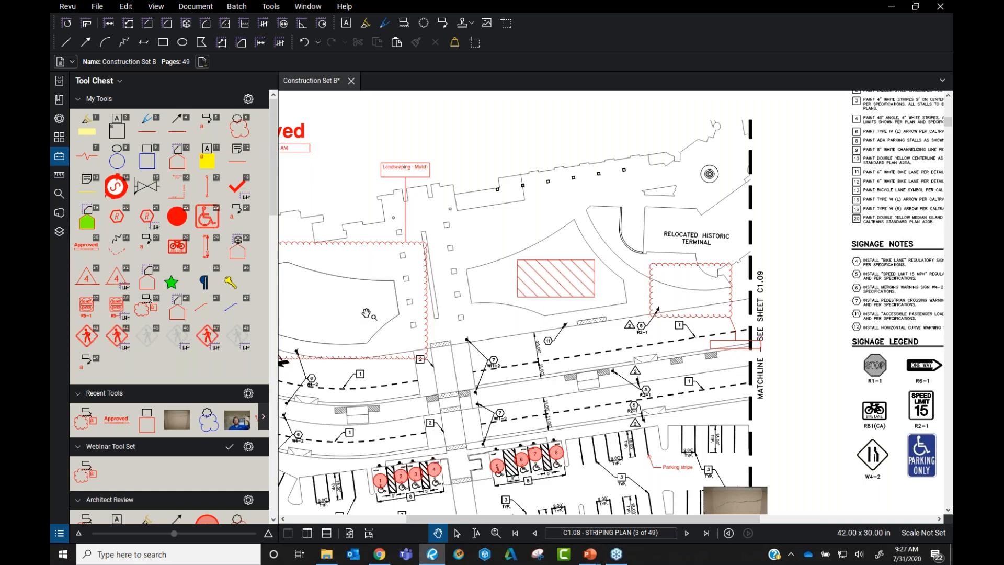
Zoom out and show the Markups List with its Architect, Callout, Image and Landscaping markups
scroll(366, 314, "down", 3)
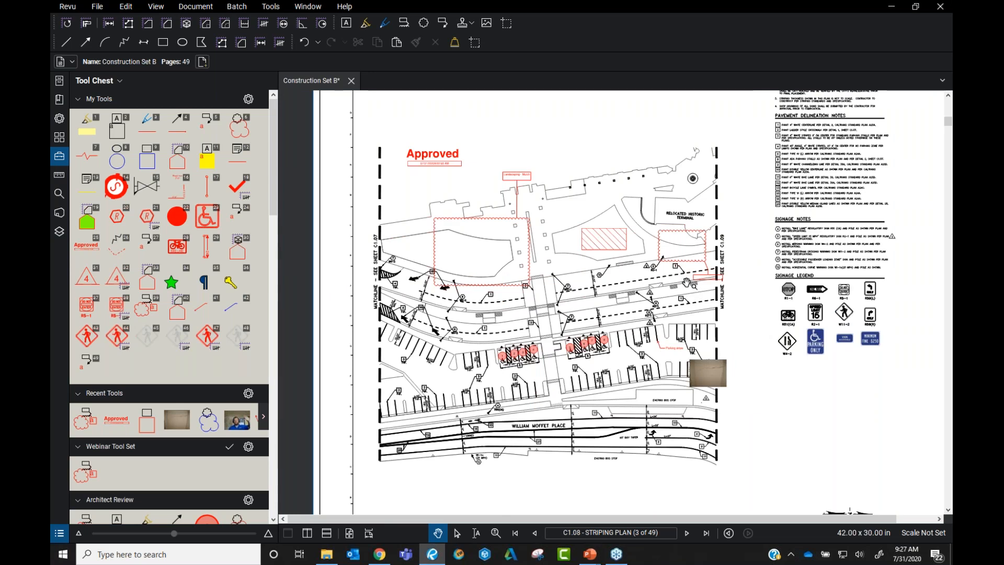
scroll(180, 401, "down", 5)
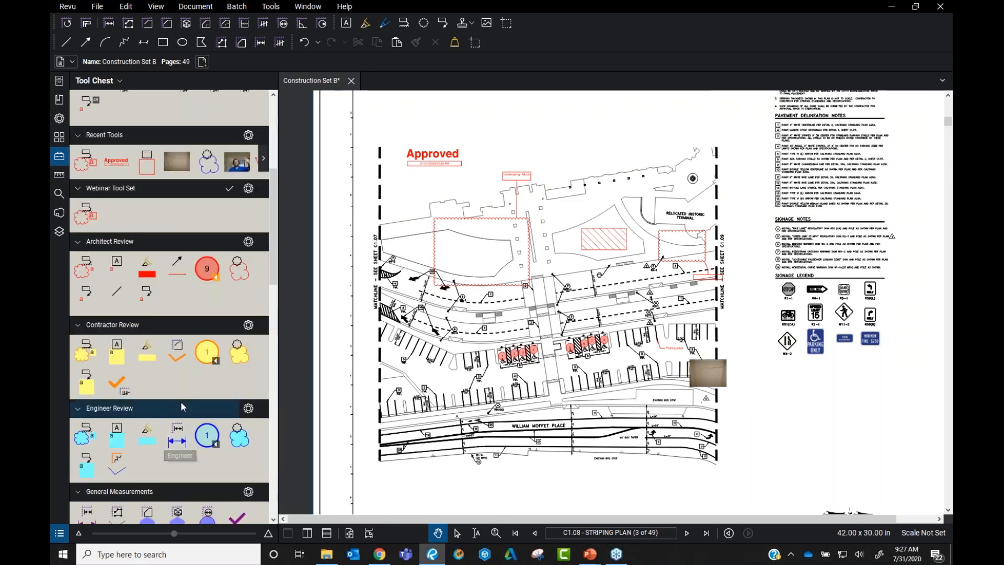
scroll(129, 409, "down", 3)
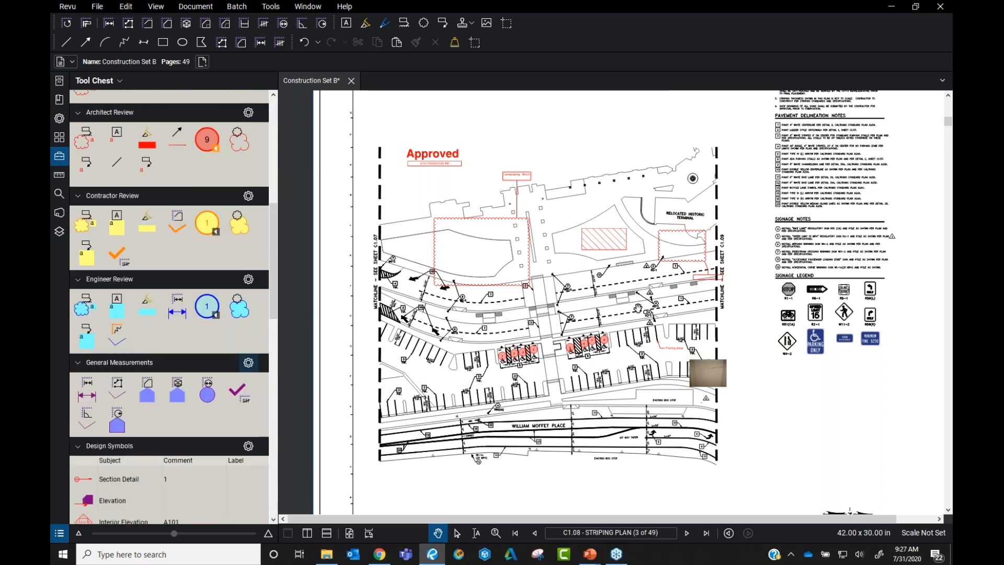
scroll(587, 323, "up", 1)
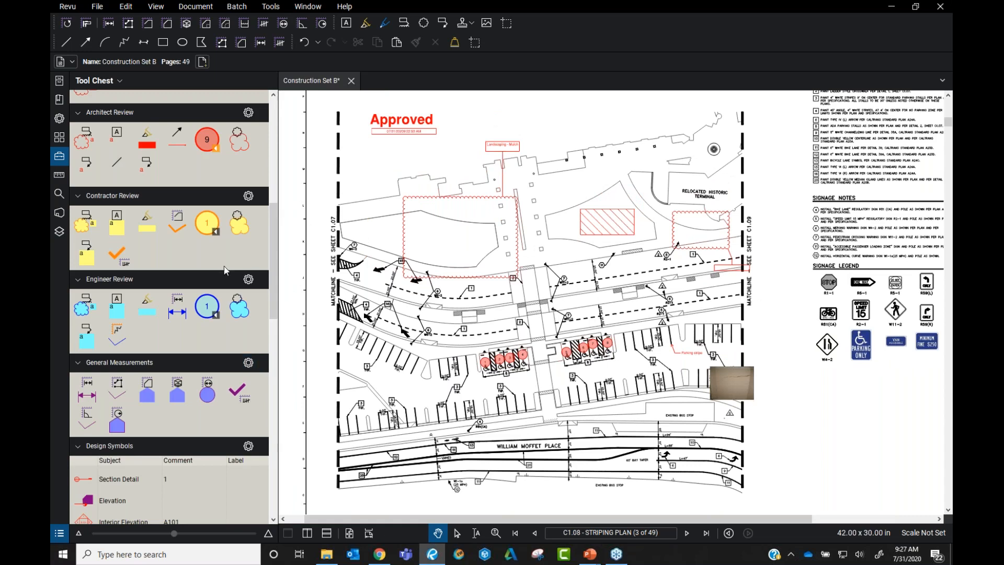
scroll(275, 259, "up", 1)
scroll(275, 260, "up", 4)
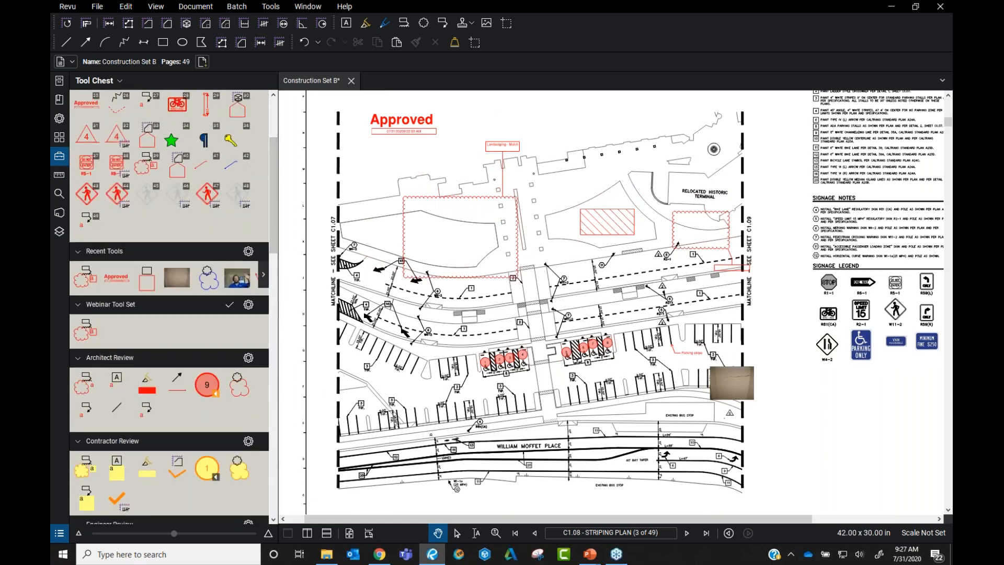
left_click(59, 534)
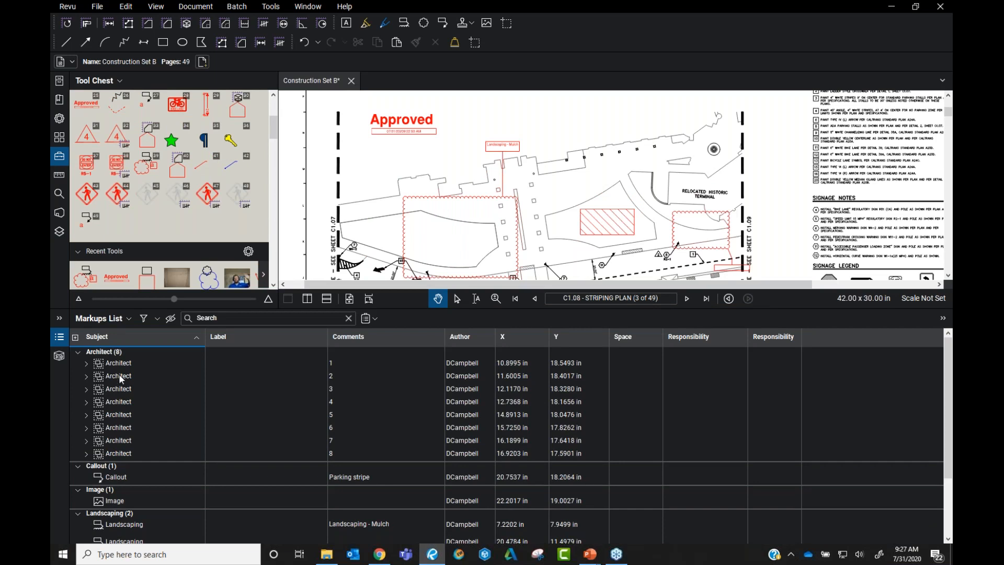
Review the eight Architect circles and other entries in the markups list, then clear the selection
left_click(113, 319)
mouse_move(115, 337)
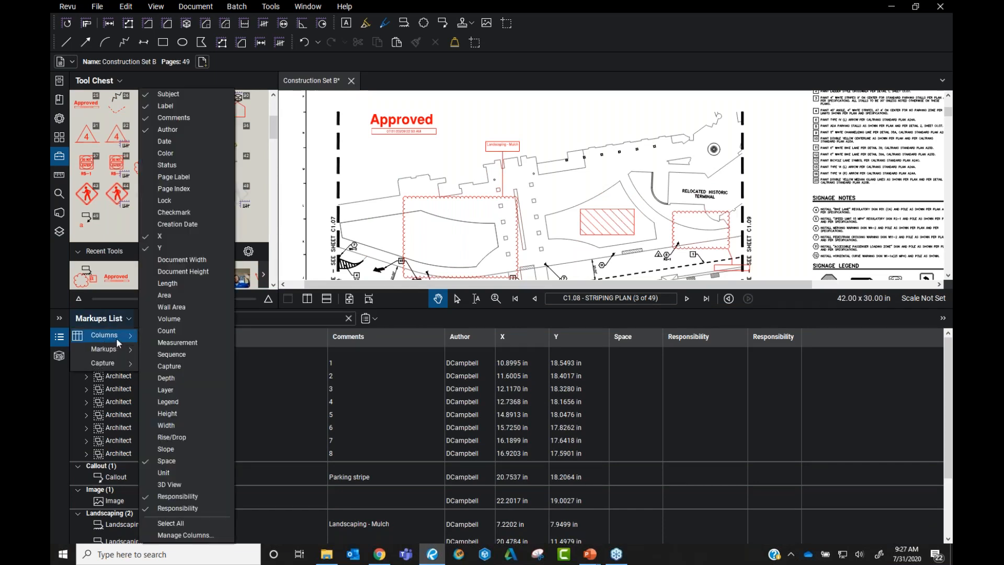
left_click(364, 365)
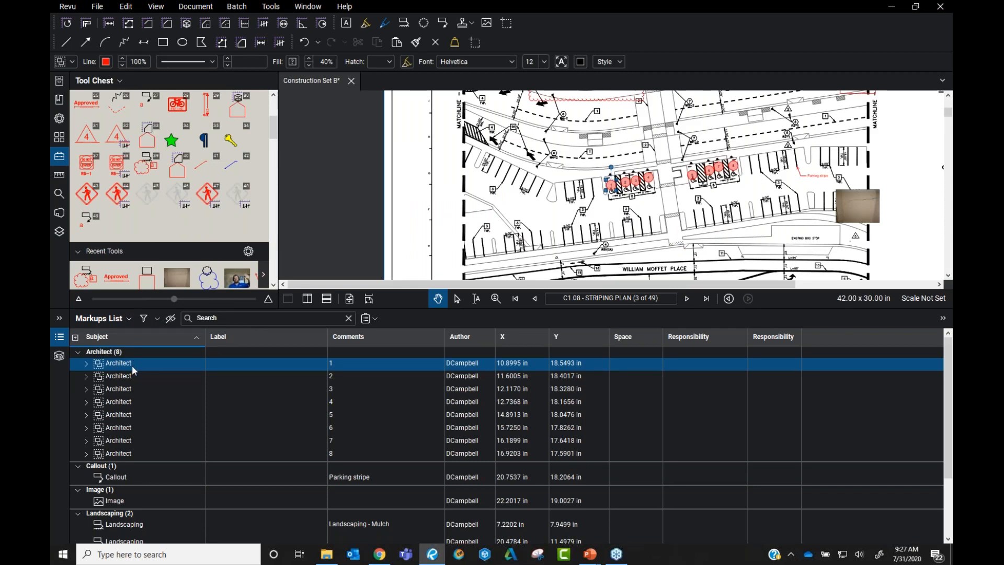
scroll(133, 370, "down", 2)
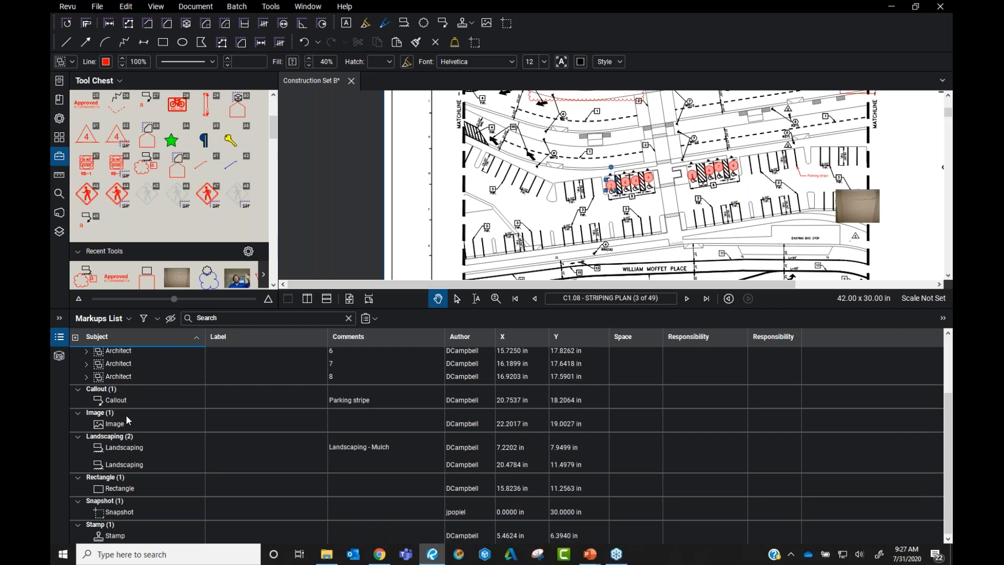
scroll(139, 429, "up", 2)
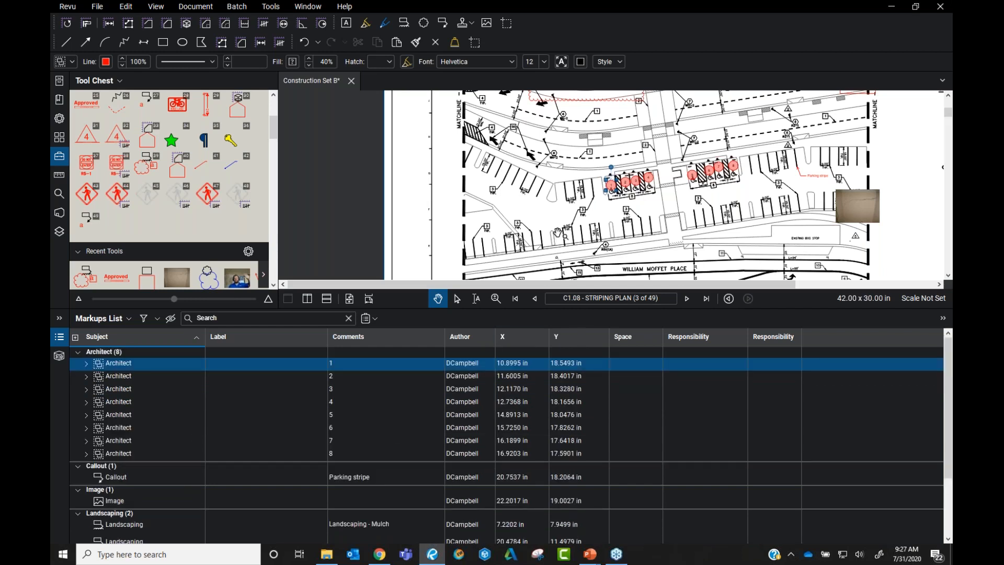
left_click(427, 244)
Close the markups list, then select and deselect the red hatched rectangle
left_click(60, 338)
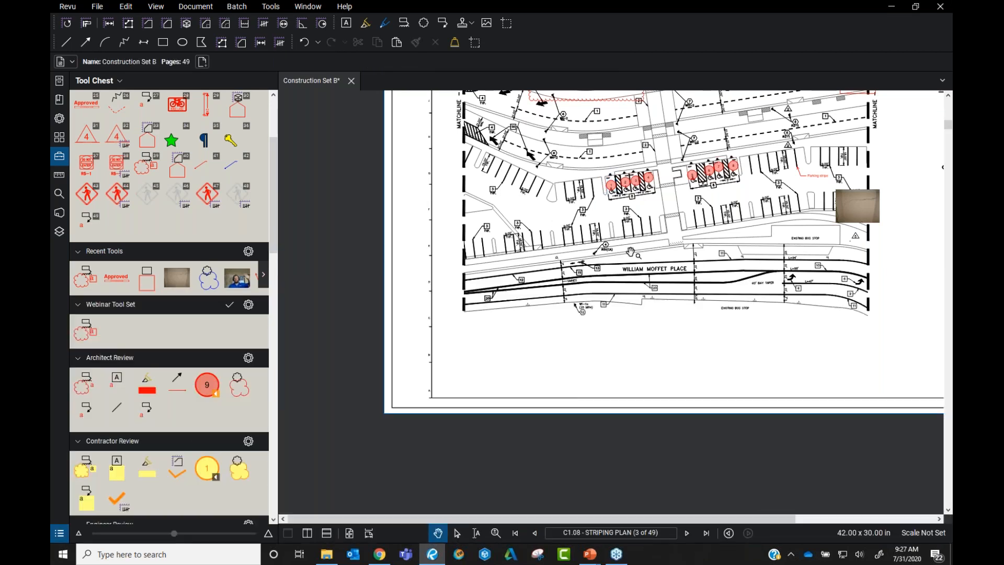
scroll(628, 253, "down", 4)
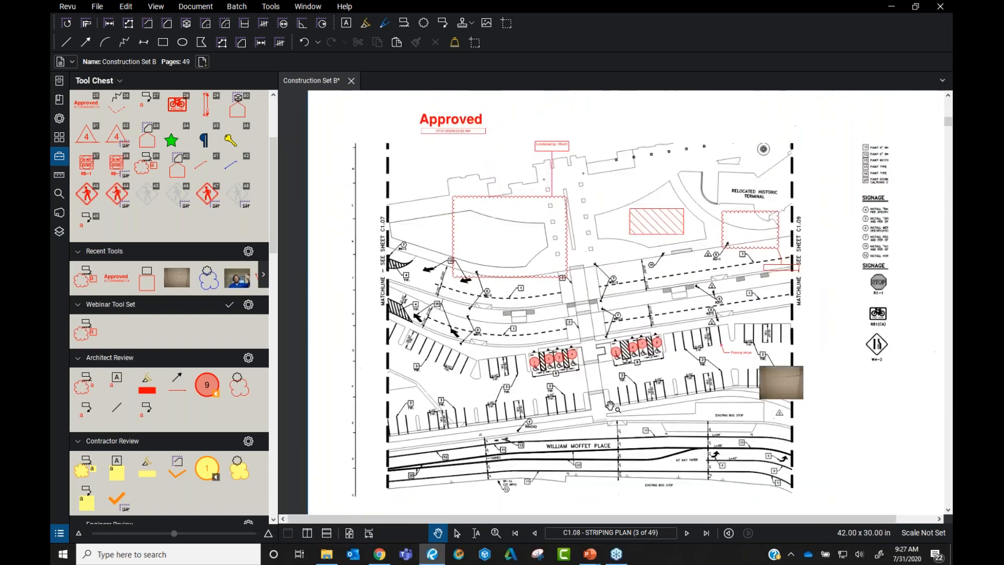
scroll(677, 353, "up", 2)
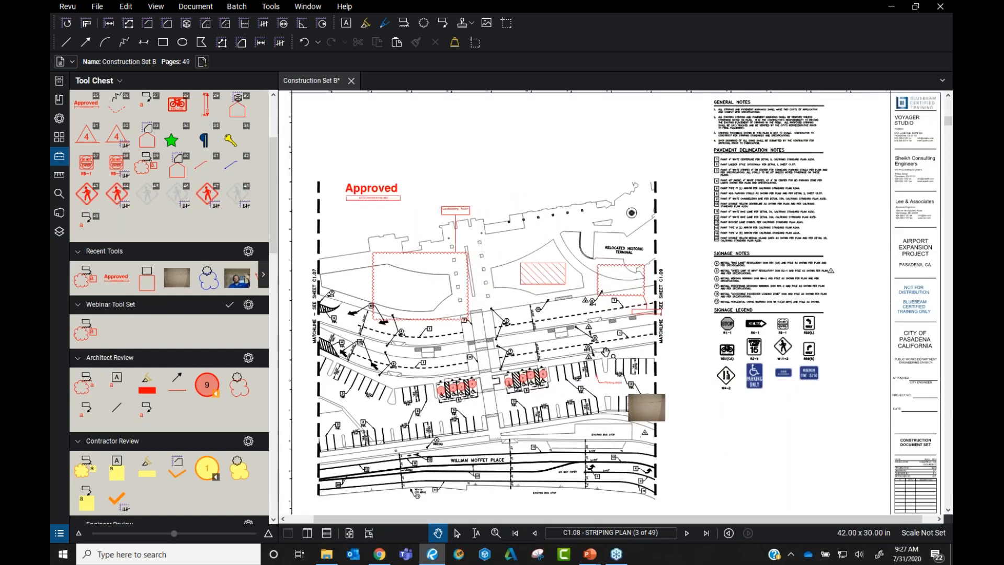
left_click(549, 277)
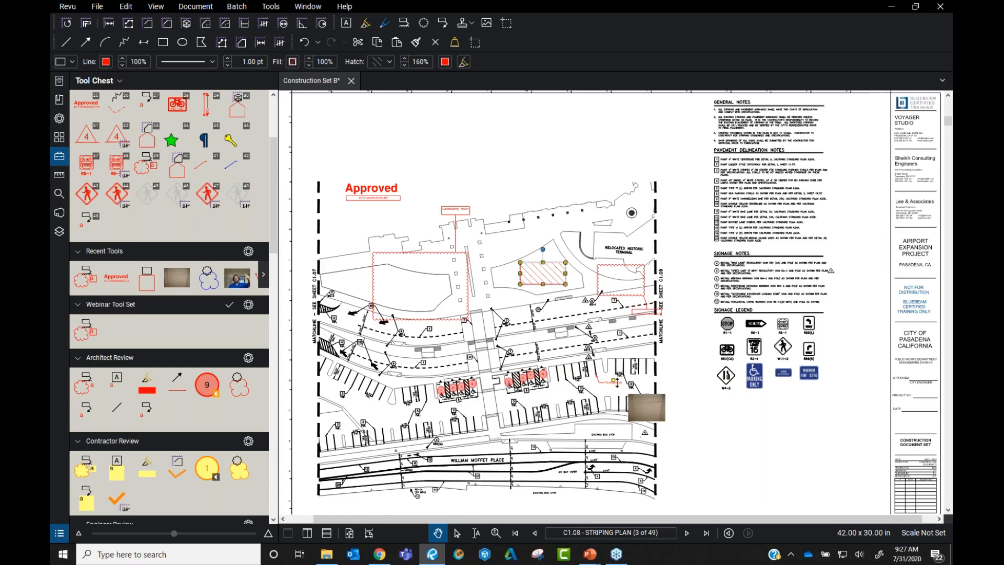
scroll(601, 384, "up", 3)
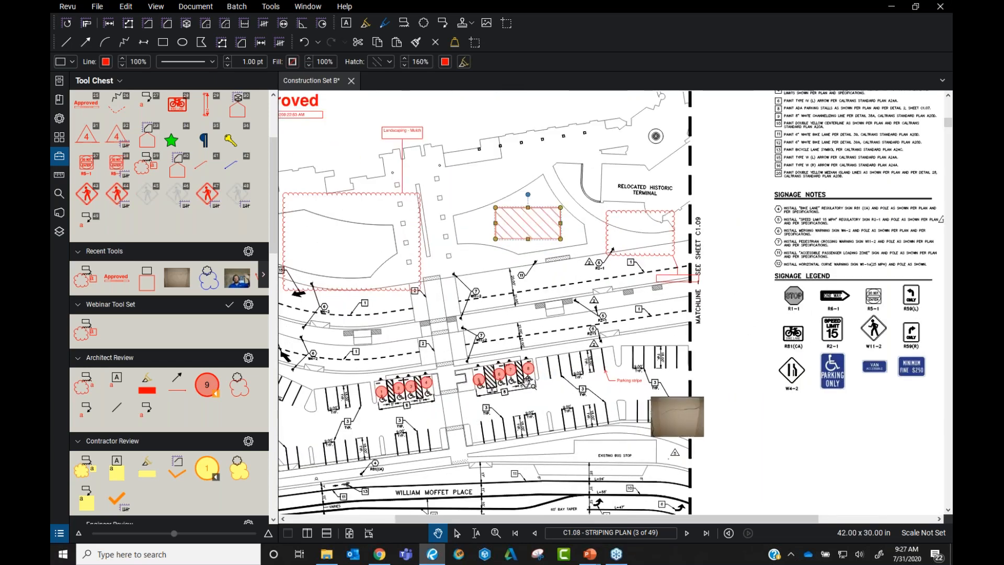
left_click_drag(526, 382, 583, 381)
scroll(648, 401, "up", 2)
scroll(652, 406, "down", 2)
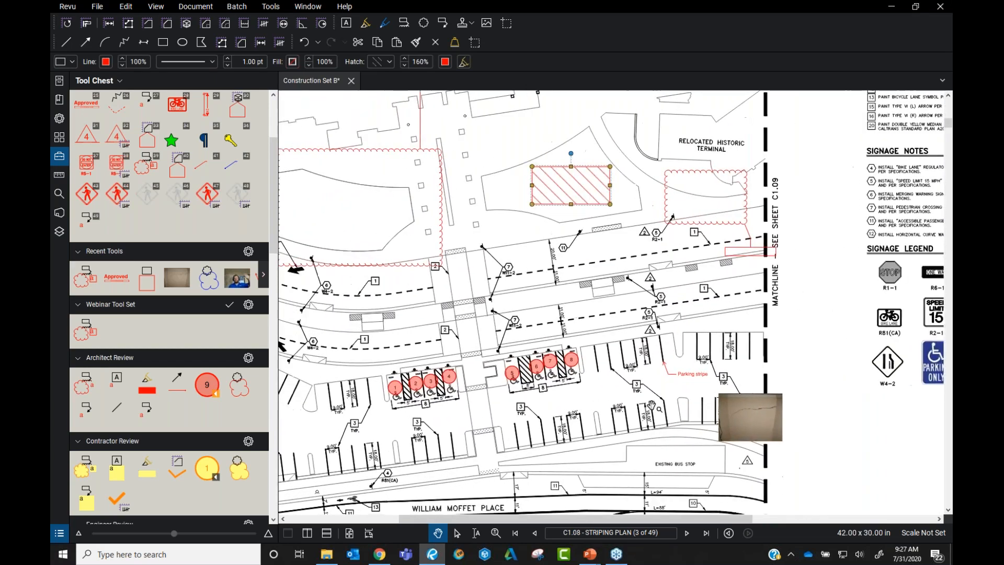
left_click(504, 296)
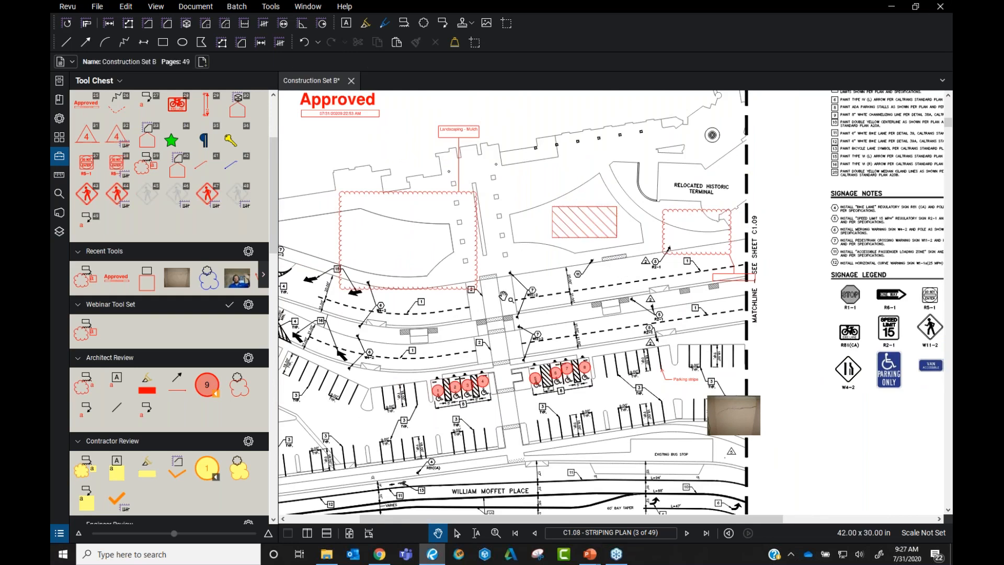
Drag circle 8 upward off its wheelchair stall and re-center the accessible stalls
left_click_drag(503, 296, 550, 296)
scroll(631, 314, "up", 3)
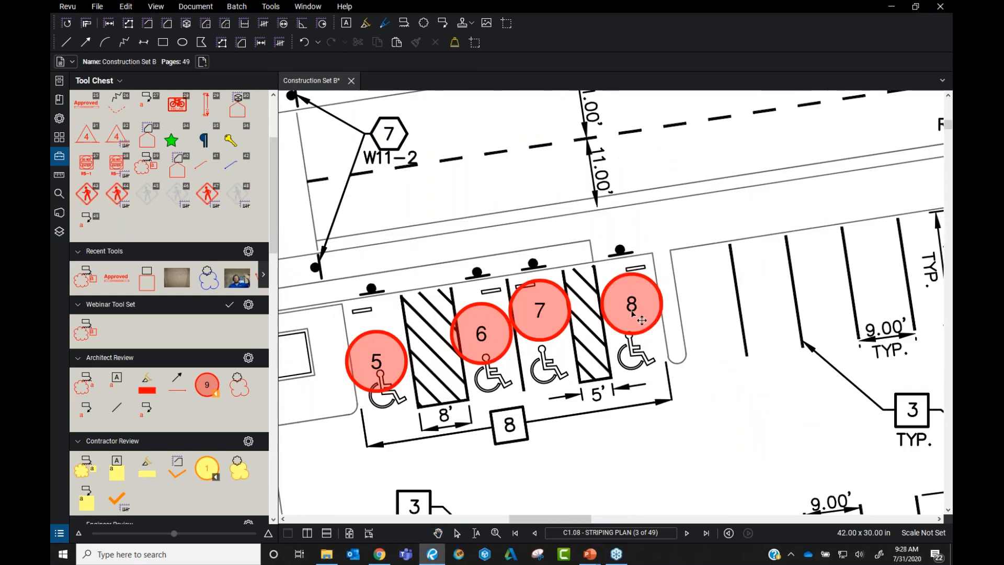
left_click_drag(633, 313, 628, 261)
left_click(670, 315)
left_click_drag(692, 309, 653, 319)
scroll(700, 349, "down", 5)
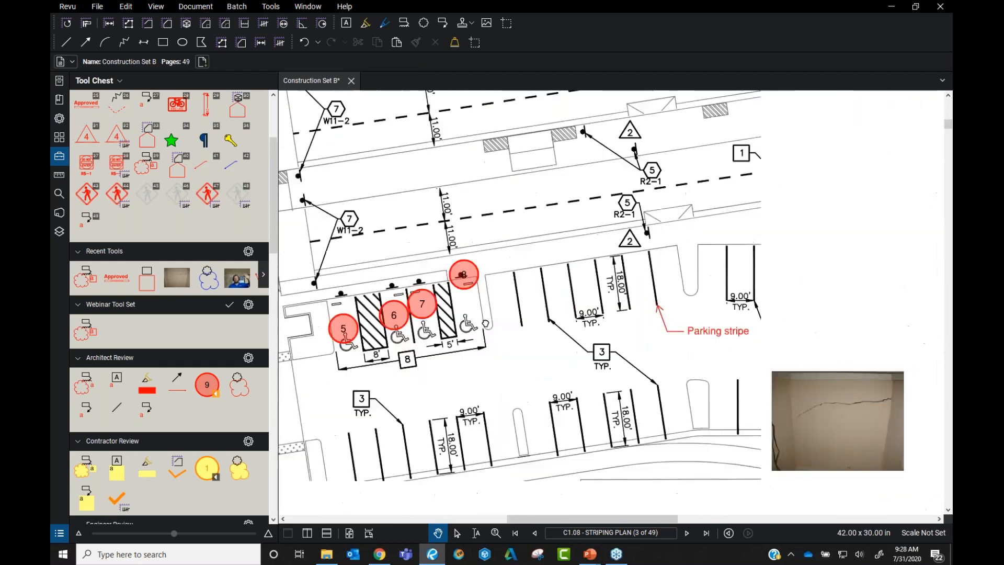
scroll(641, 280, "up", 5)
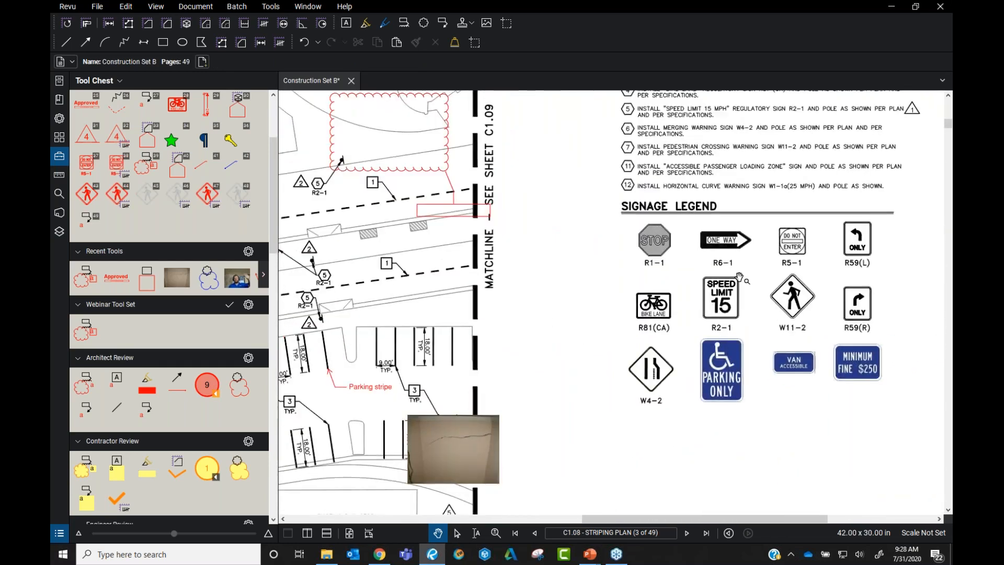
scroll(641, 280, "down", 1)
left_click_drag(373, 358, 513, 360)
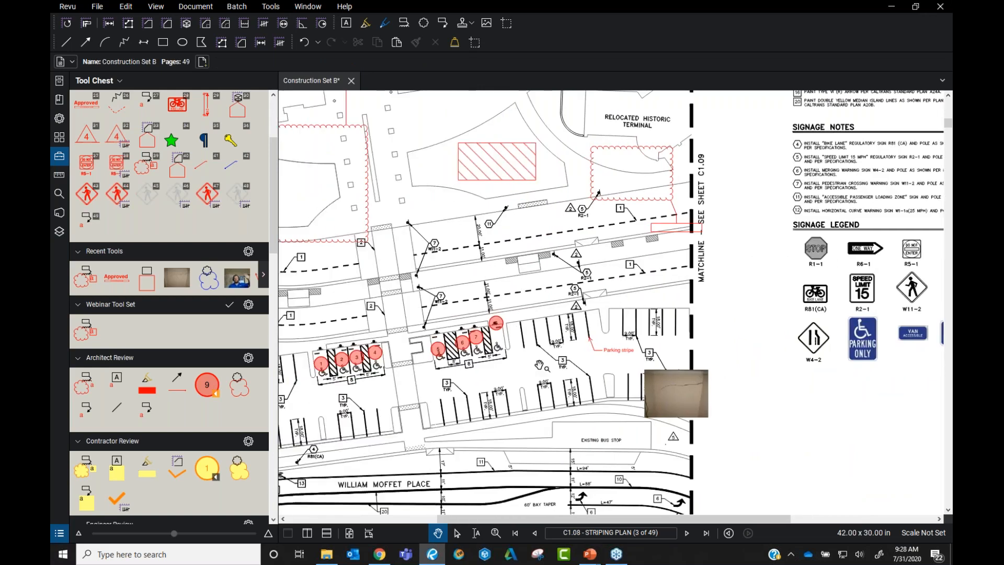
scroll(513, 360, "up", 5)
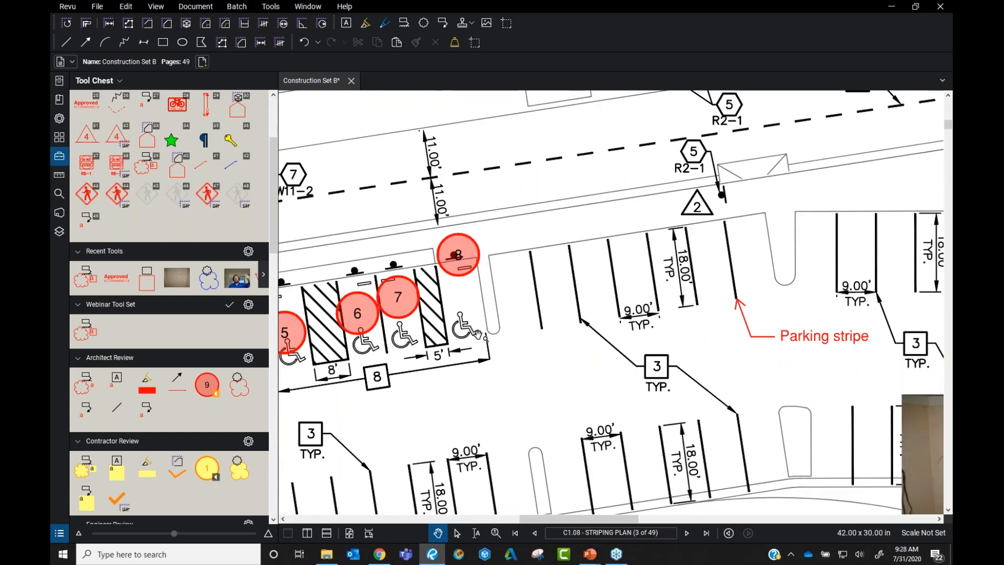
scroll(476, 334, "up", 3)
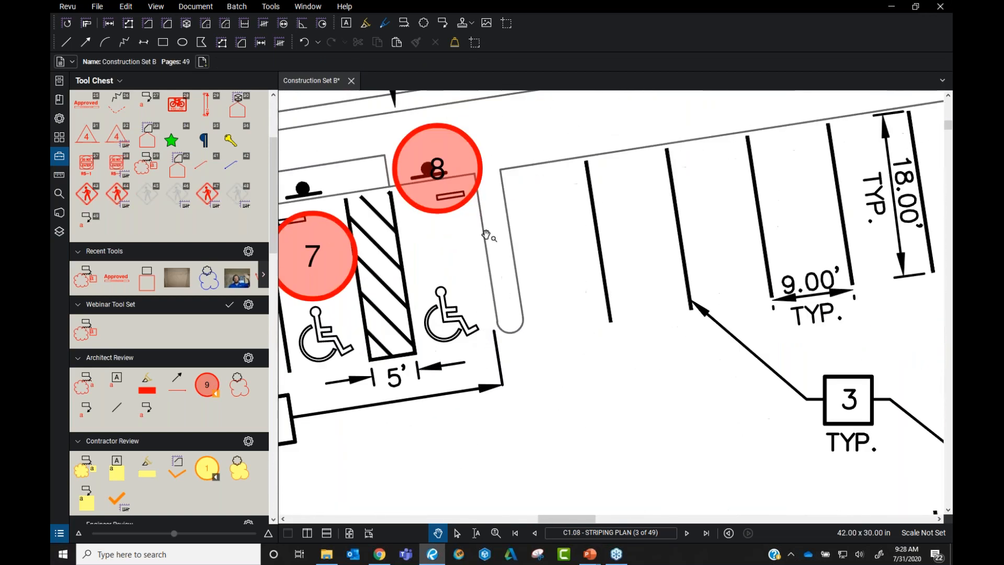
Capture the last stall's wheelchair symbol as a snapshot
left_click(126, 7)
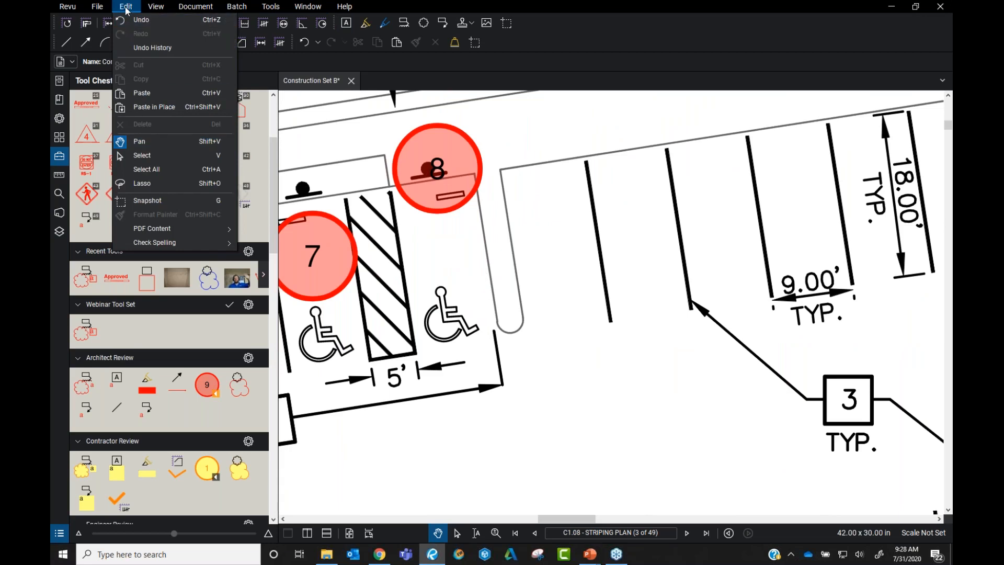
left_click(178, 204)
left_click_drag(419, 279, 492, 358)
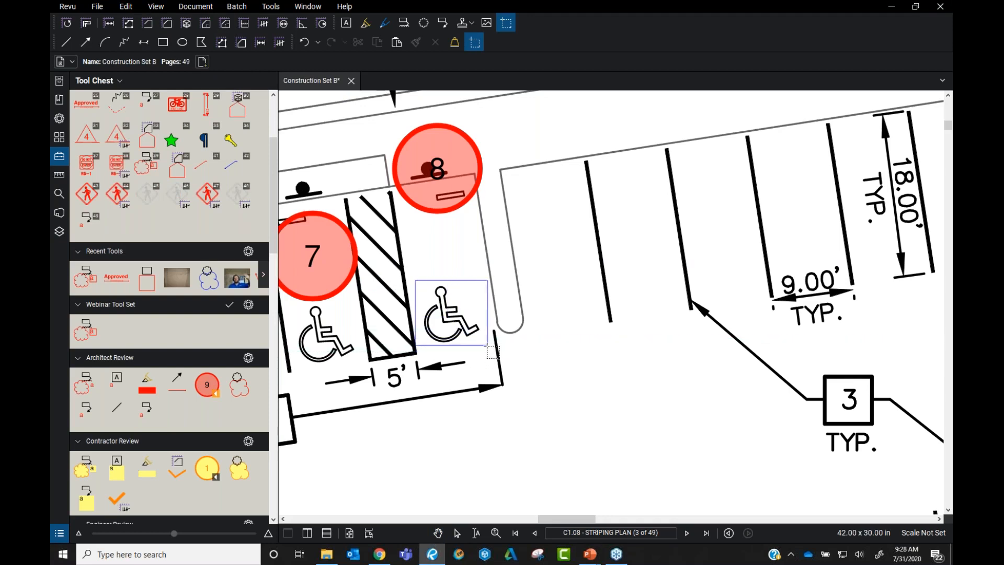
scroll(492, 356, "up", 2)
left_click_drag(482, 344, 483, 350)
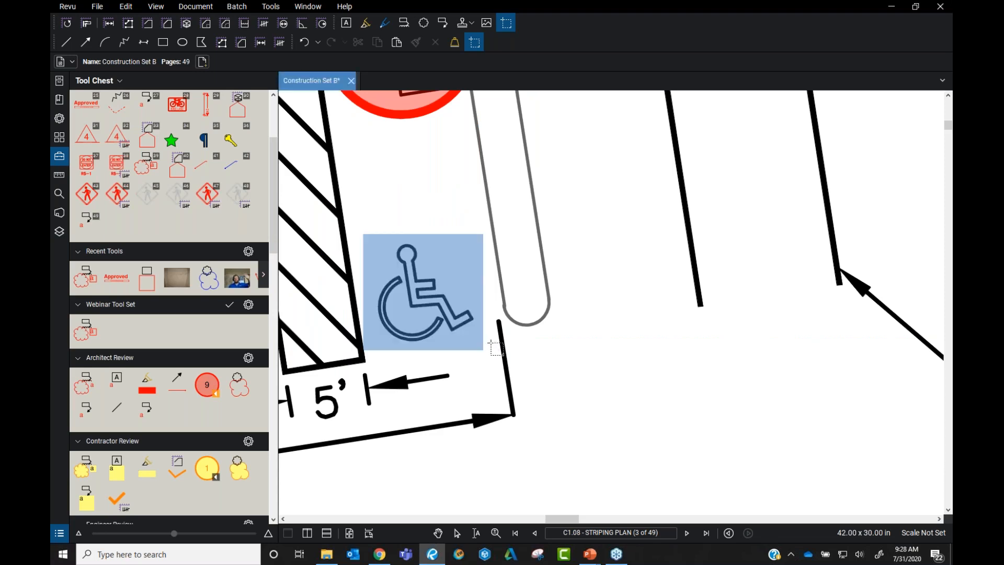
scroll(530, 244, "down", 3)
Paste the wheelchair snapshot and drag the copy just below the stalls
key("ctrl+v")
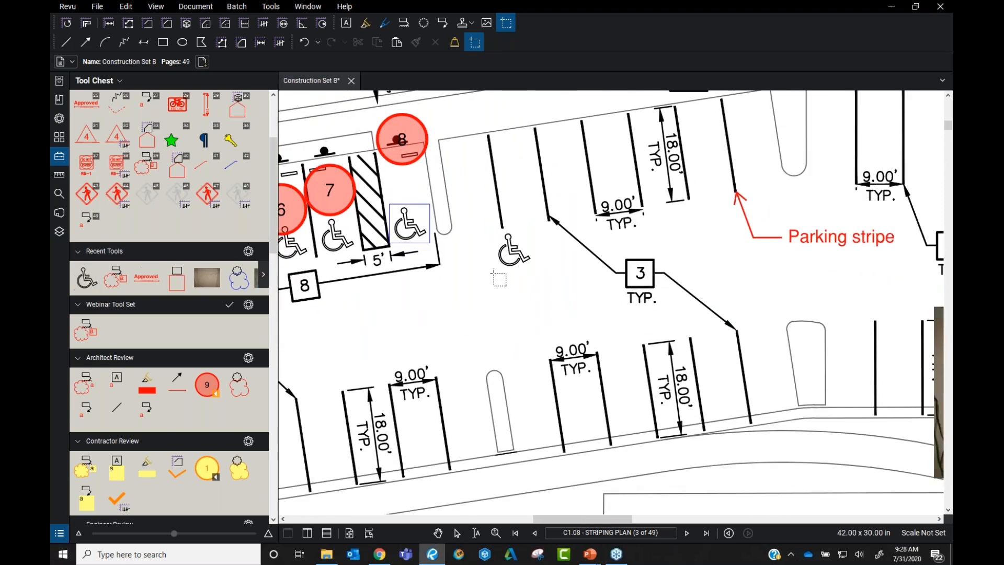
key("Escape")
left_click_drag(514, 261, 523, 314)
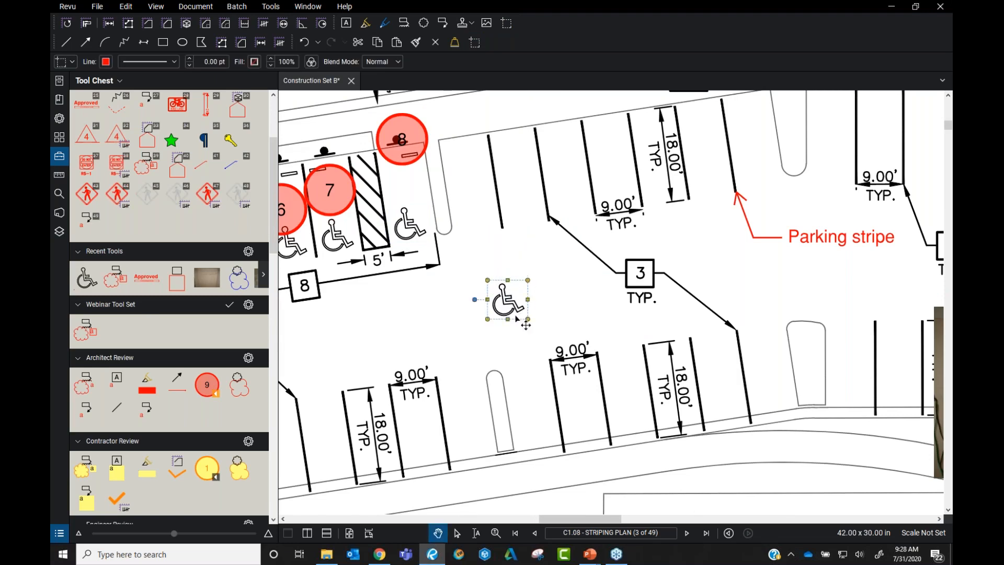
scroll(523, 316, "up", 4)
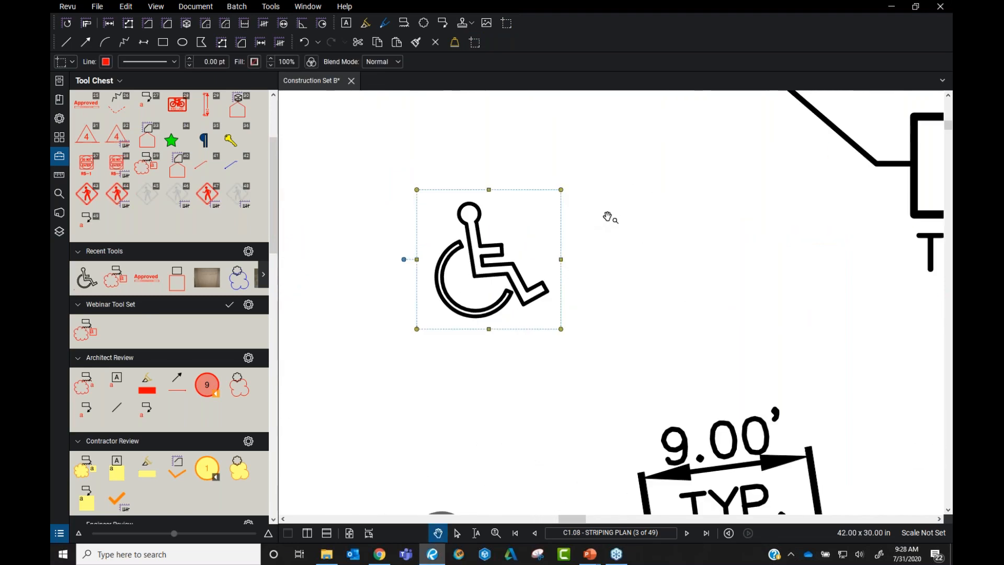
right_click(479, 243)
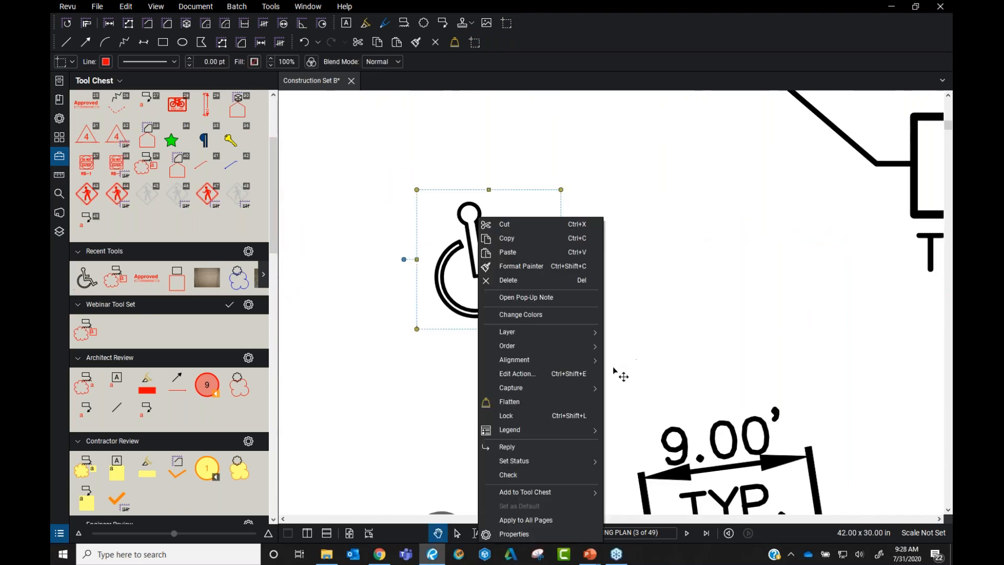
Recolour the pasted wheelchair snapshot's black linework to red with Change Colors
left_click(520, 314)
left_click(445, 169)
left_click(448, 189)
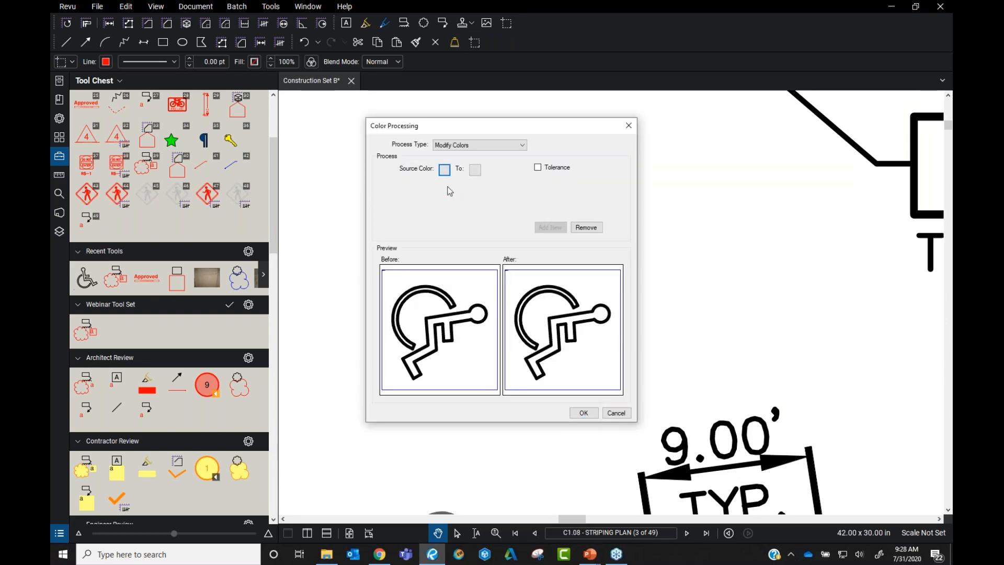
left_click(474, 170)
left_click(478, 211)
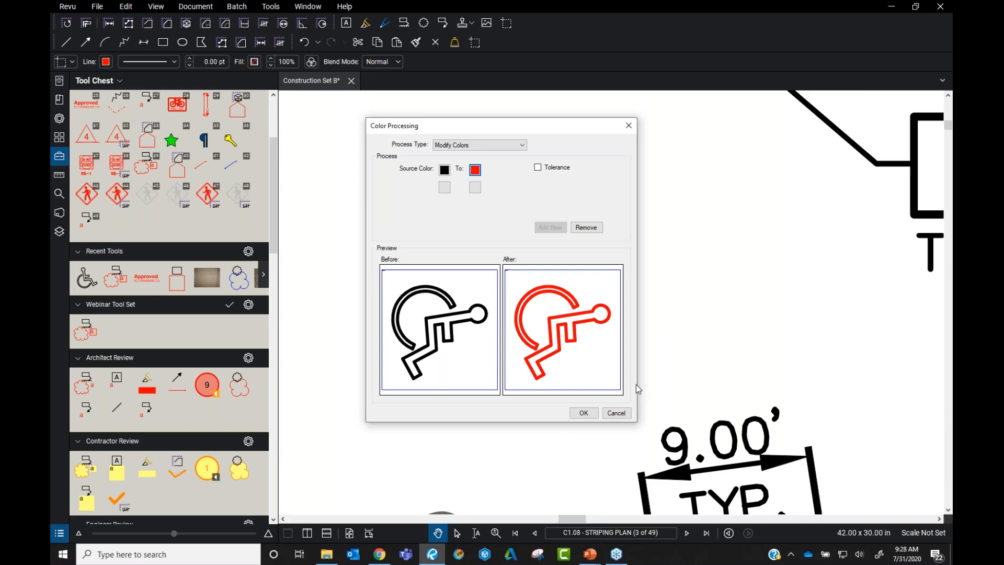
left_click(584, 413)
left_click(635, 248)
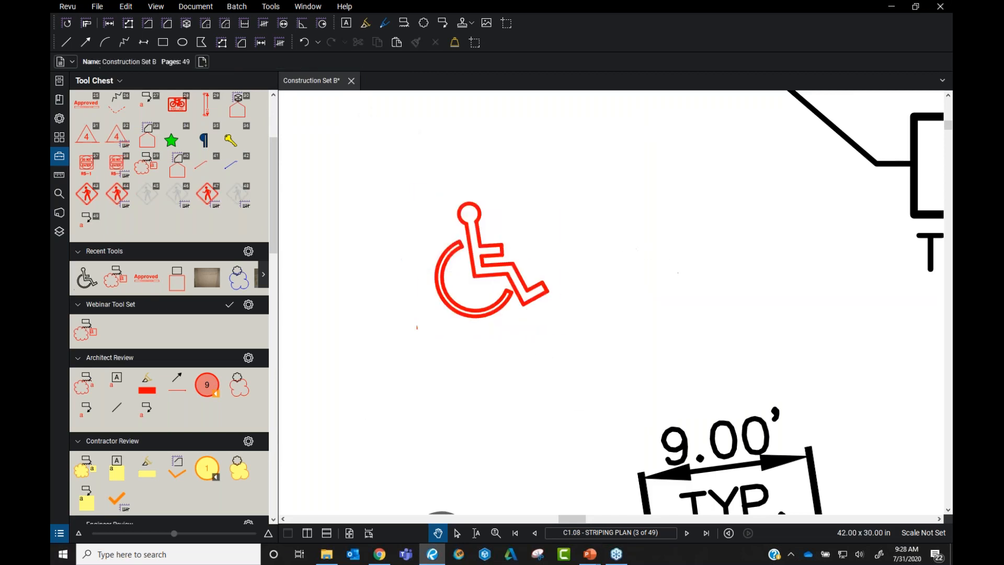
left_click(521, 282)
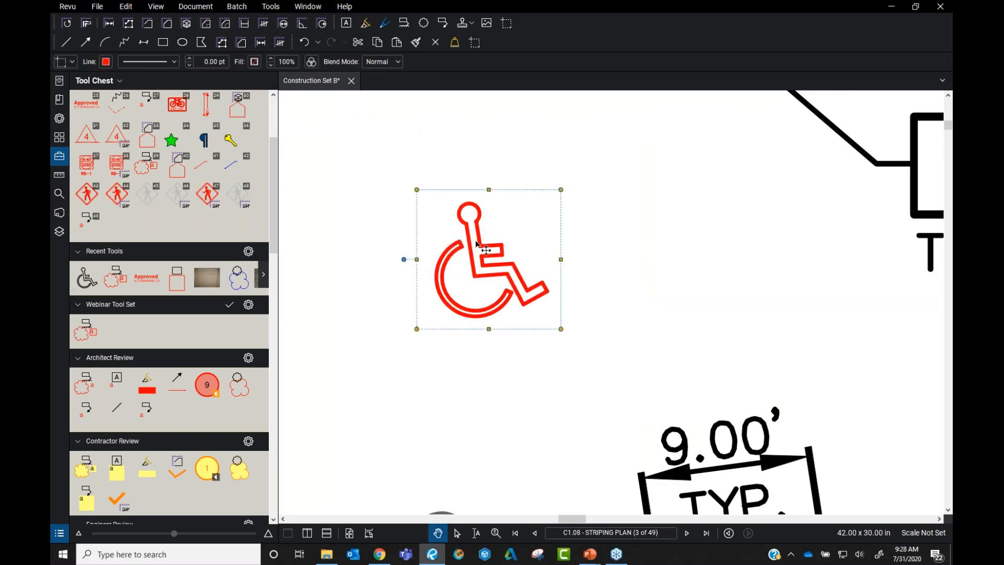
Add the red wheelchair to the Webinar Tool Set and give the tool subject Handicap
right_click(480, 244)
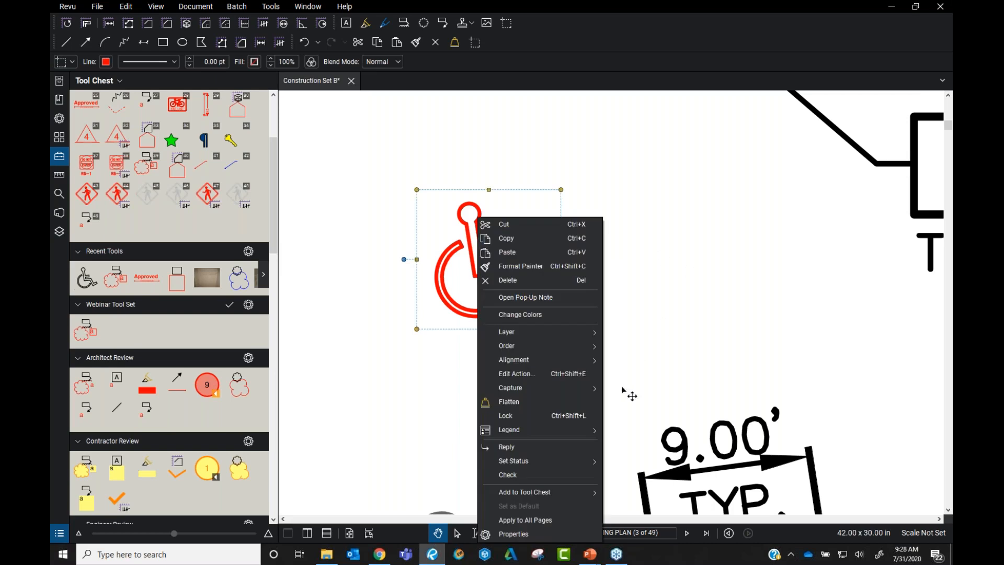
mouse_move(586, 502)
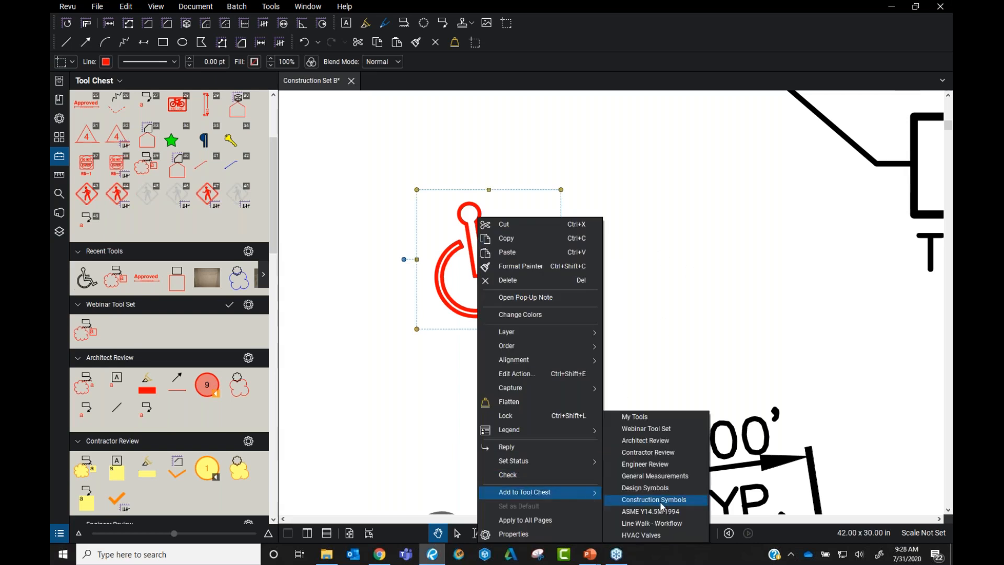
left_click(663, 428)
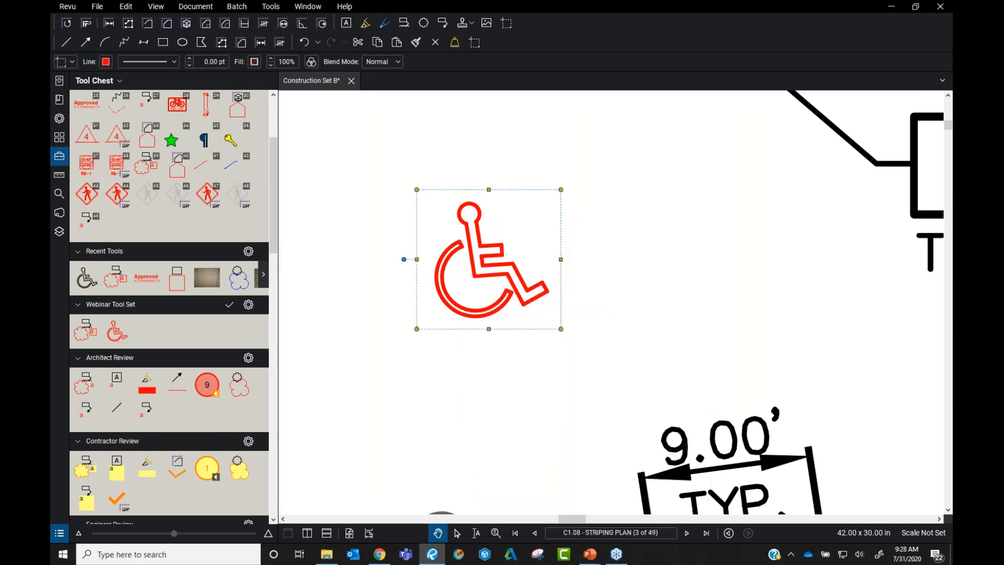
left_click(118, 335)
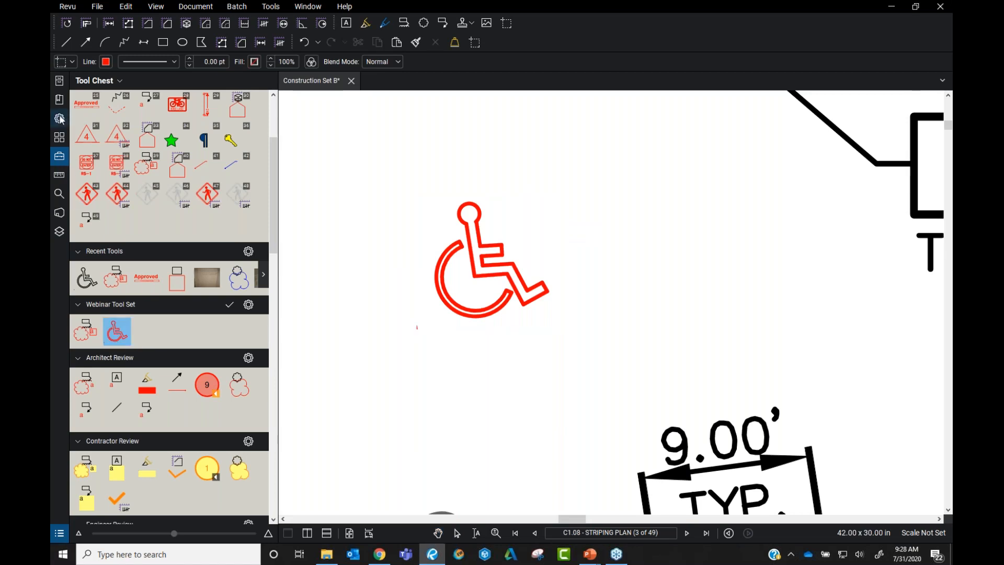
left_click(59, 119)
type("Han")
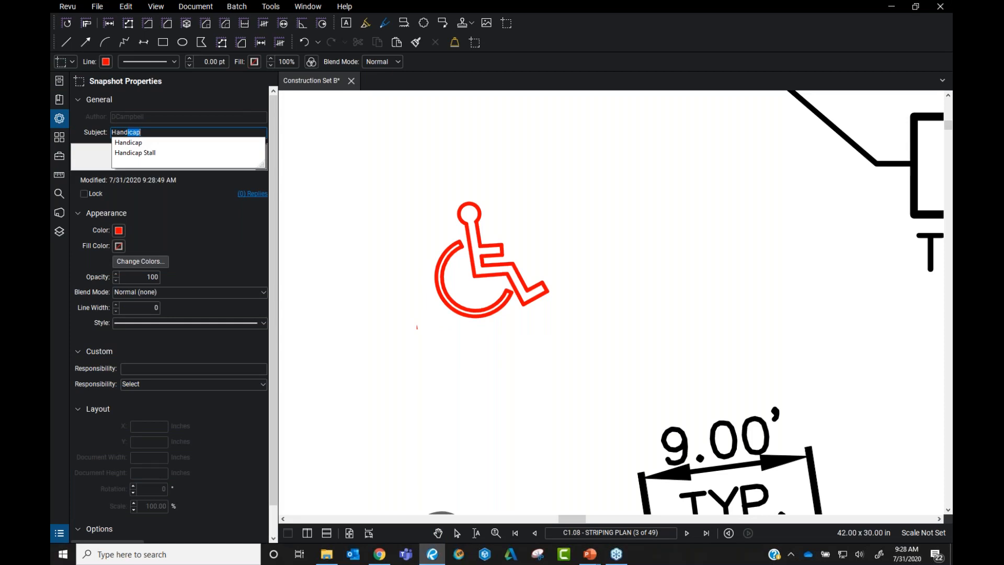
type("d")
key("Down")
key("Return")
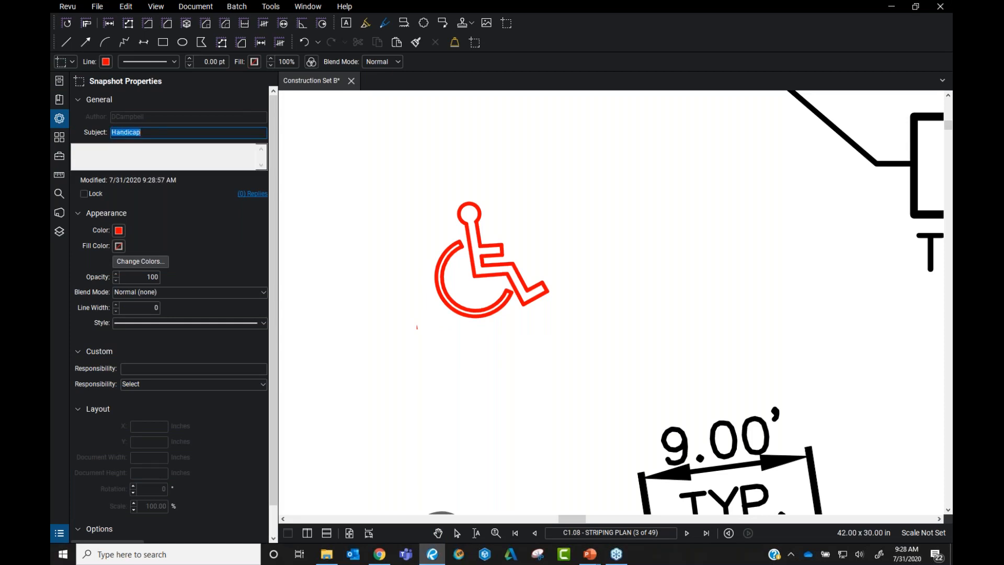
Place a red wheelchair stamp on the plan and recheck the tool's Handicap subject
left_click(624, 269)
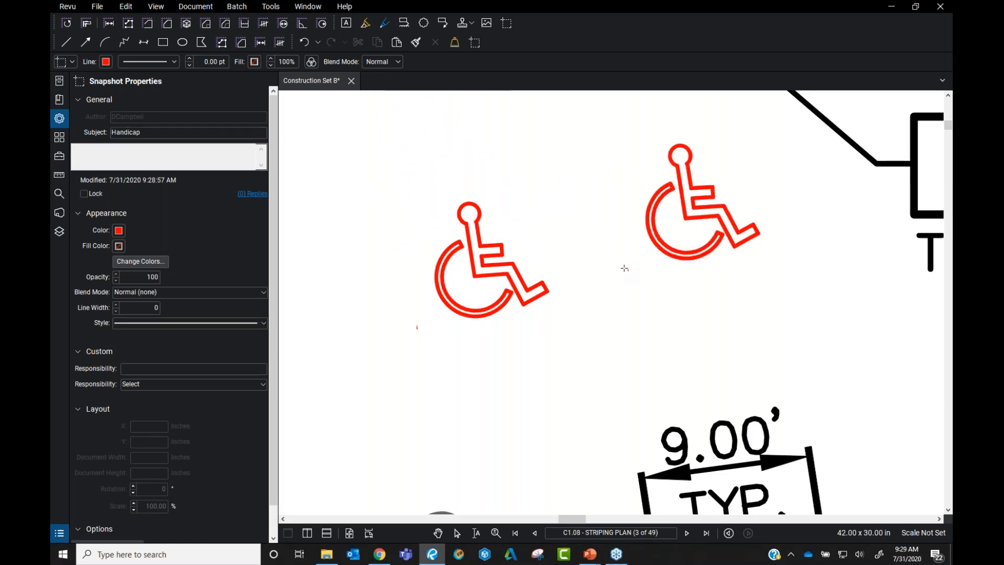
key("Escape")
left_click(59, 156)
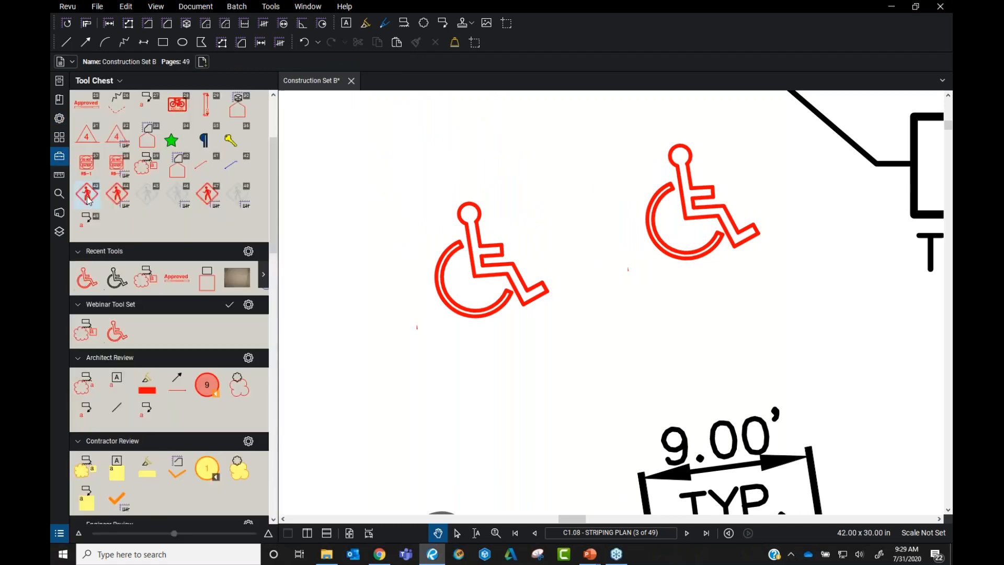
left_click(116, 331)
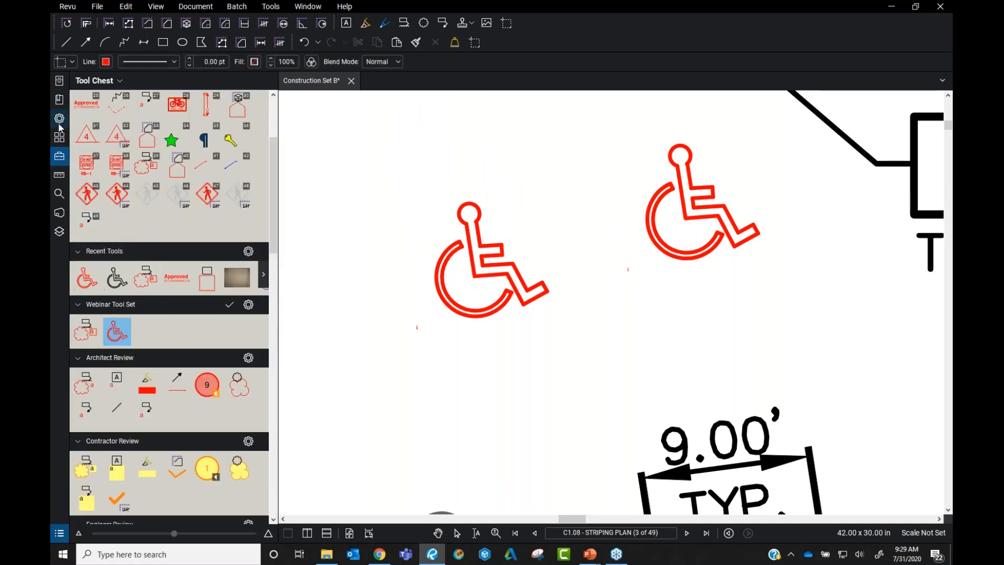
left_click(59, 120)
double_click(141, 132)
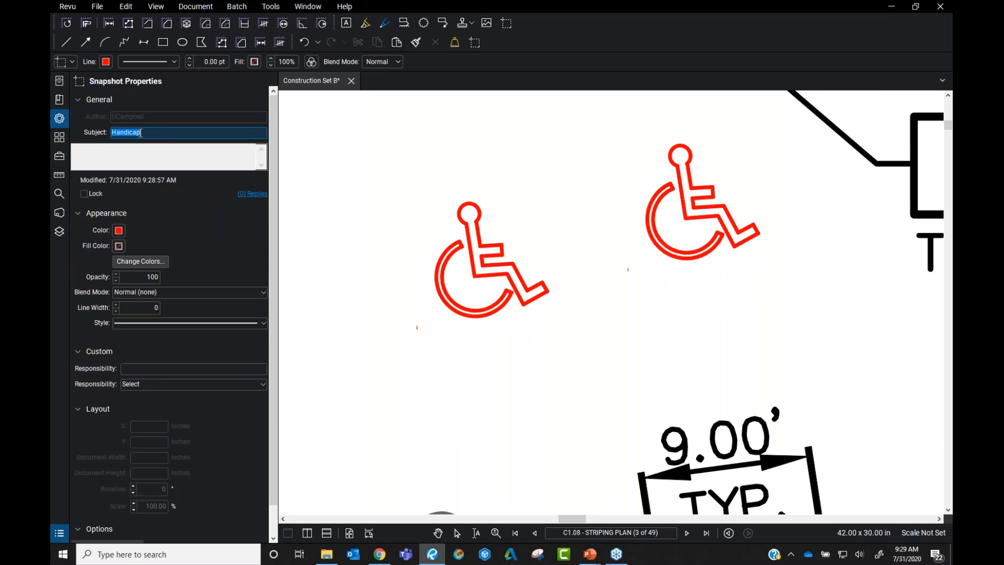
Pan and zoom to the Signage Legend's W11-2 pedestrian sign
scroll(628, 326, "down", 5)
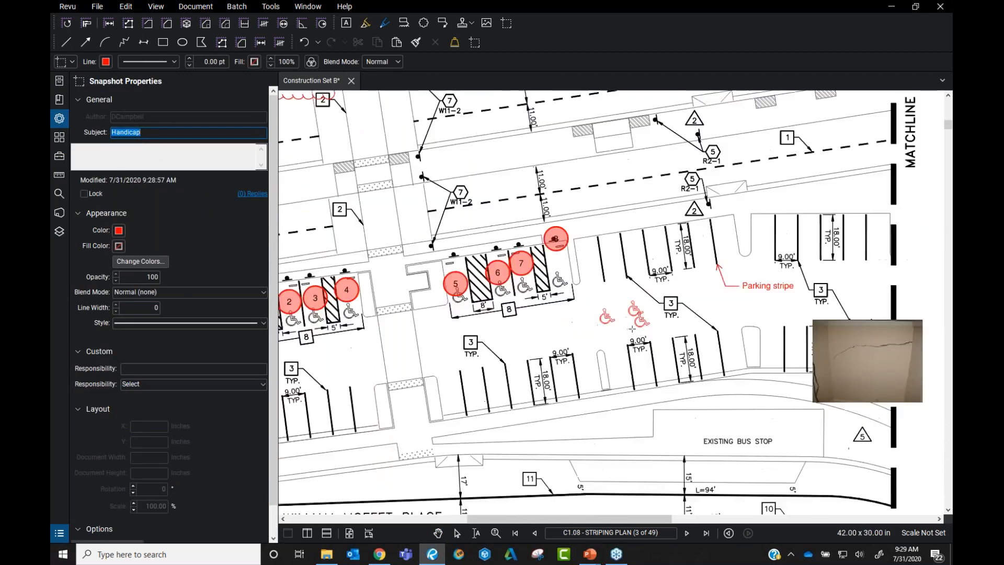
left_click_drag(632, 328, 467, 318)
key("Escape")
left_click_drag(905, 312, 567, 302)
left_click_drag(751, 328, 601, 366)
scroll(605, 245, "up", 2)
left_click_drag(614, 178, 520, 282)
scroll(520, 282, "up", 3)
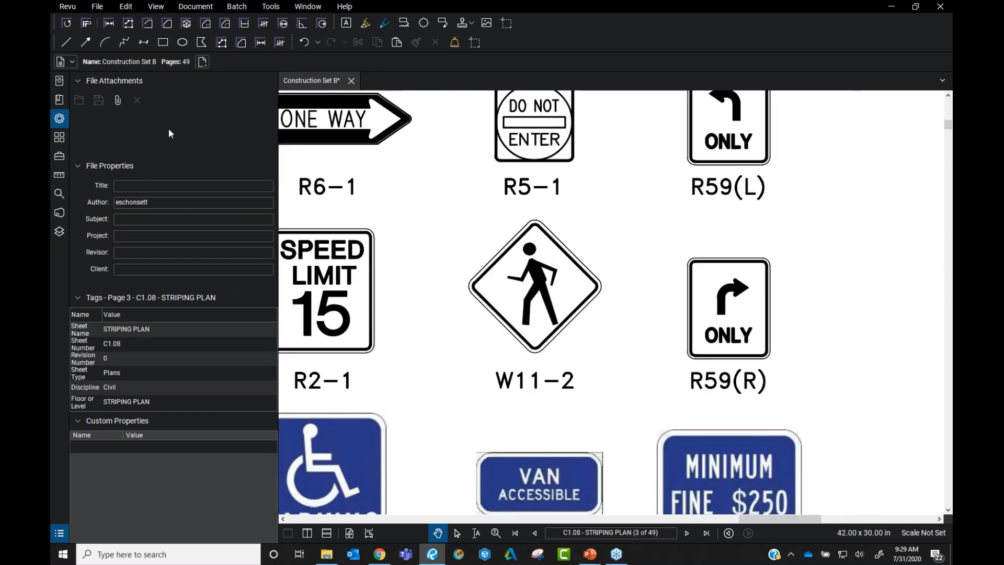
Snapshot the W11-2 pedestrian sign and paste a copy beside the legend
left_click(125, 6)
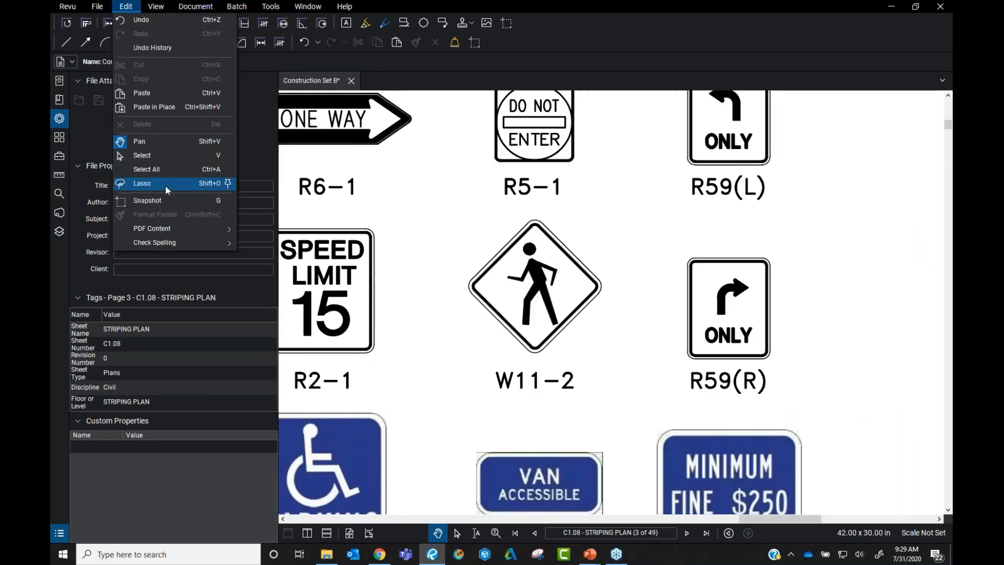
left_click(148, 200)
left_click_drag(454, 212, 628, 364)
scroll(720, 312, "down", 2)
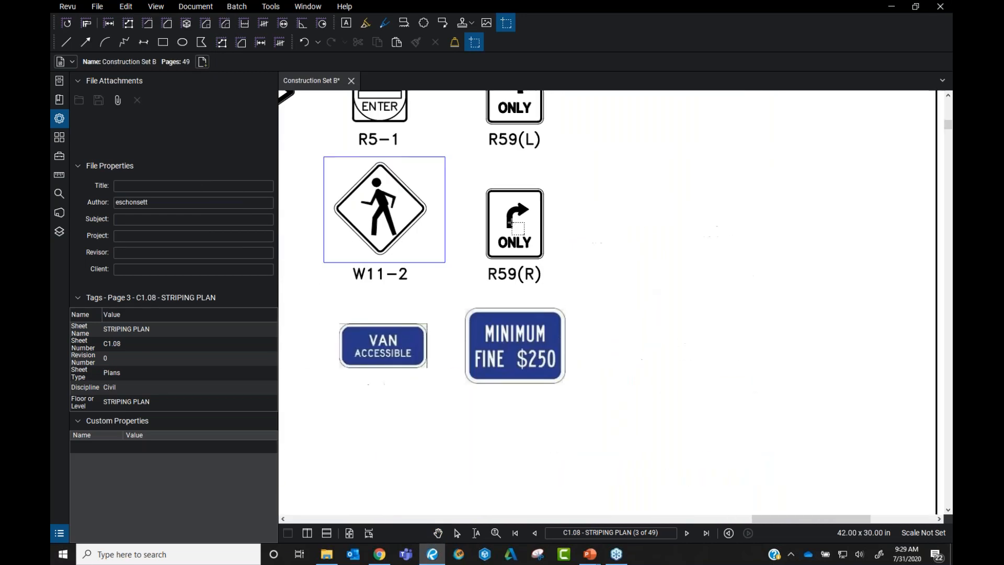
key("ctrl+v")
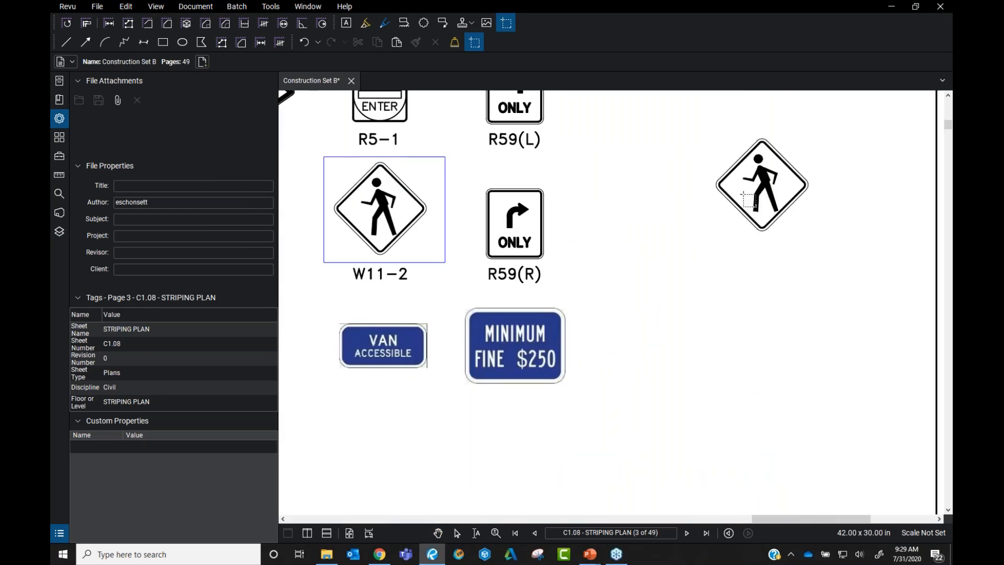
key("Escape")
left_click(769, 186)
Recolour the pasted pedestrian sign from black to red
right_click(758, 178)
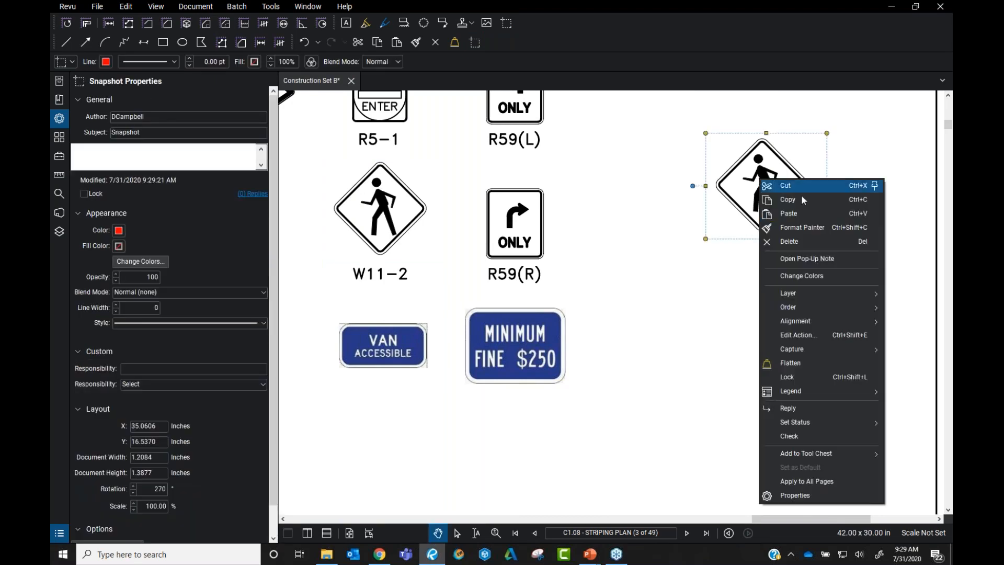
left_click(829, 273)
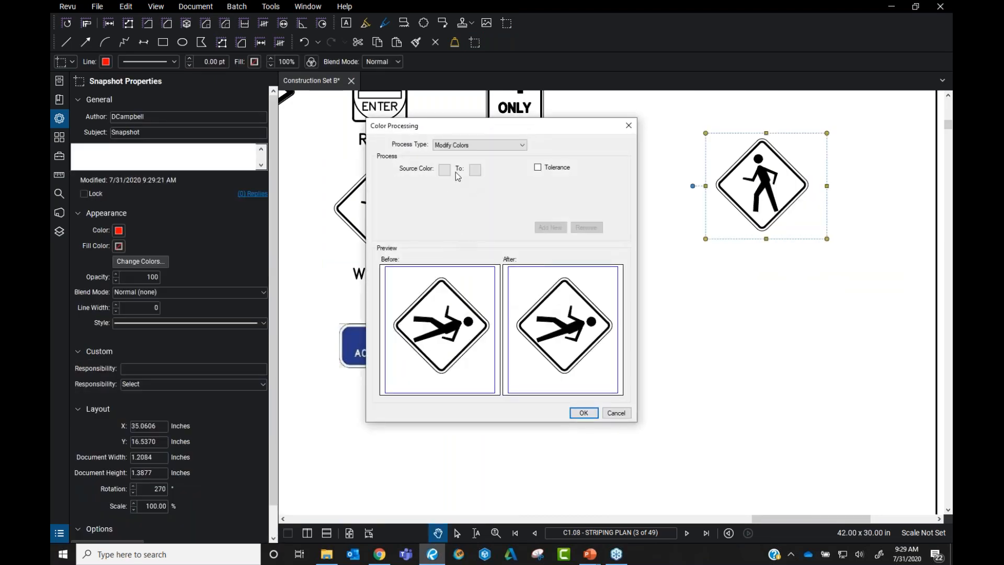
left_click(444, 171)
left_click(459, 187)
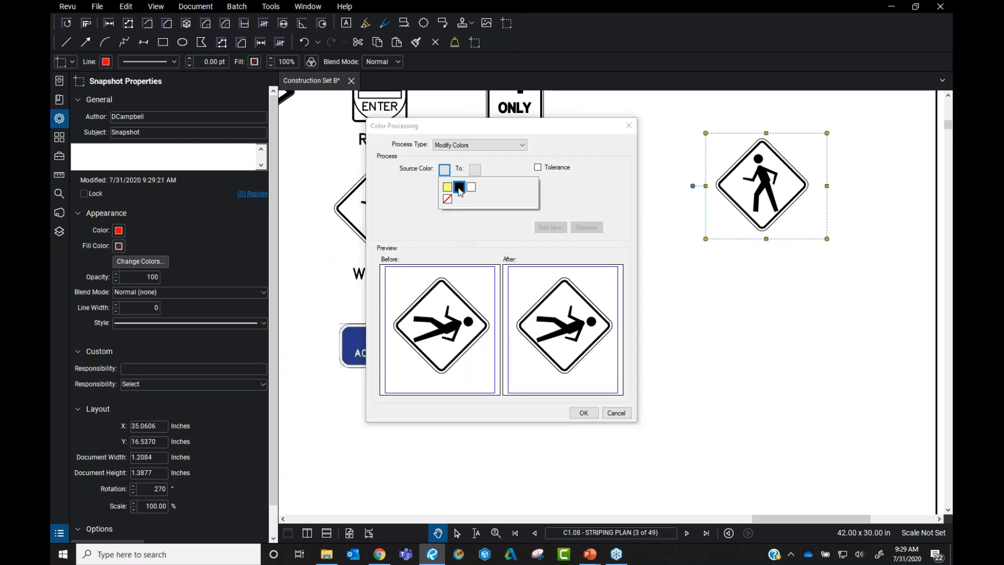
left_click(475, 170)
left_click(483, 213)
left_click(581, 411)
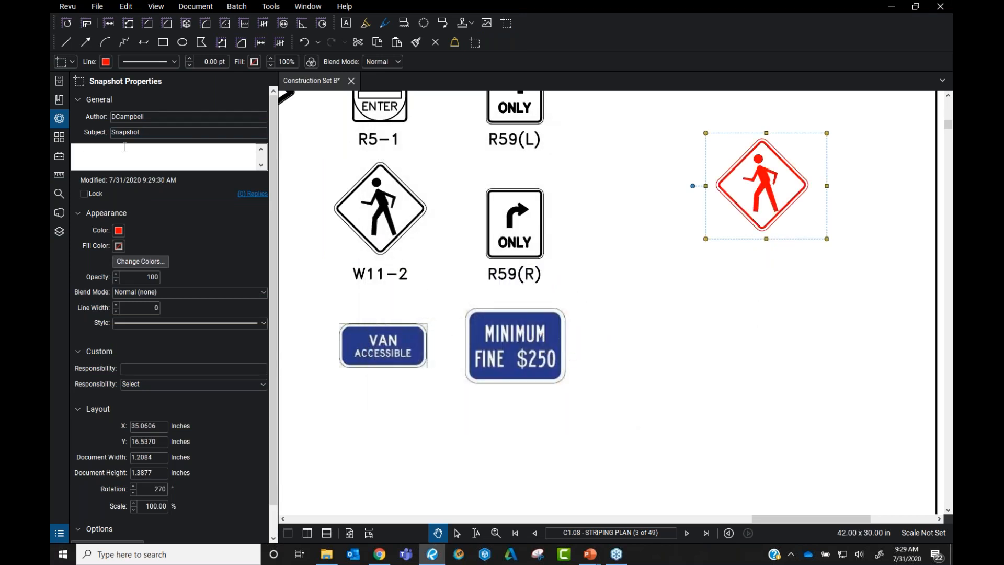
right_click(774, 188)
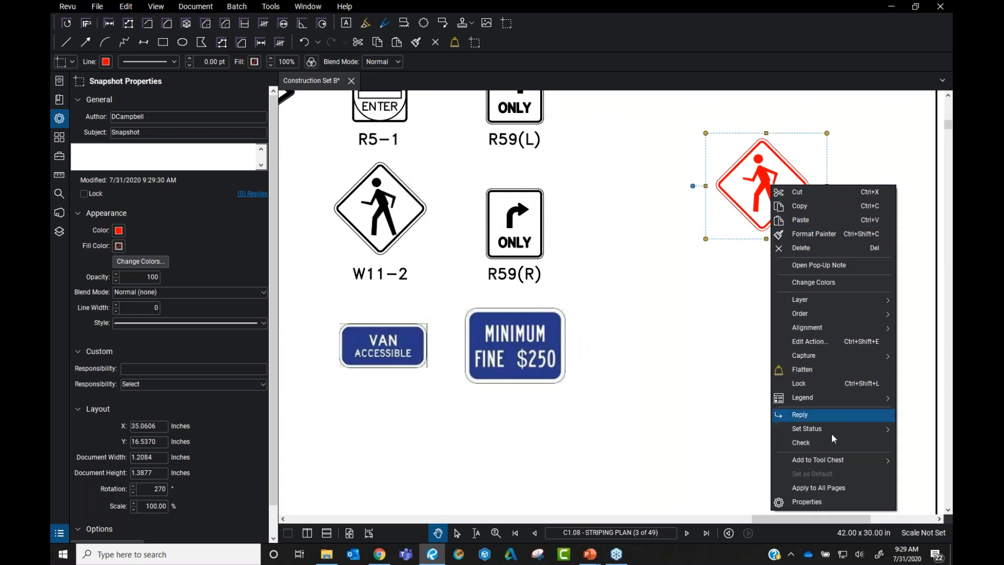
Set the red pedestrian sign's subject to Sign and its comment to W11-2
left_click(690, 319)
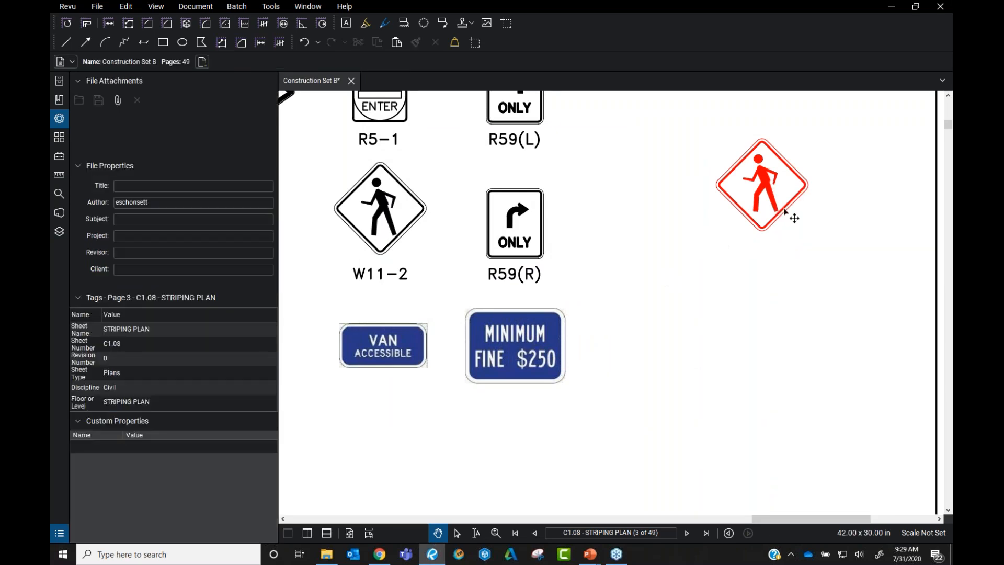
left_click(787, 194)
left_click(165, 132)
double_click(166, 132)
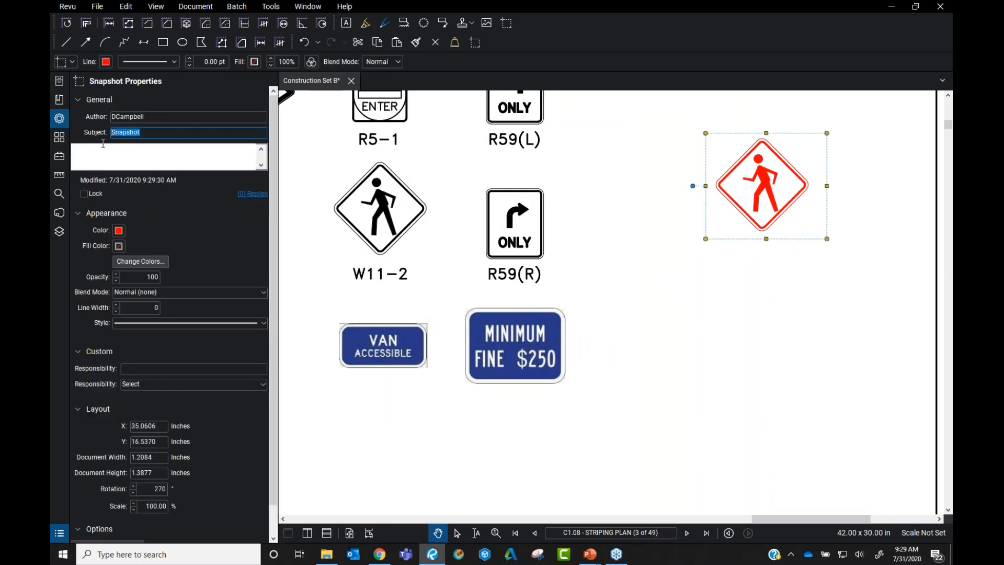
type("Sign")
key("Return")
left_click(142, 160)
type("W11-2")
left_click(779, 264)
Add the red pedestrian sign to the Webinar Tool Set
left_click(768, 199)
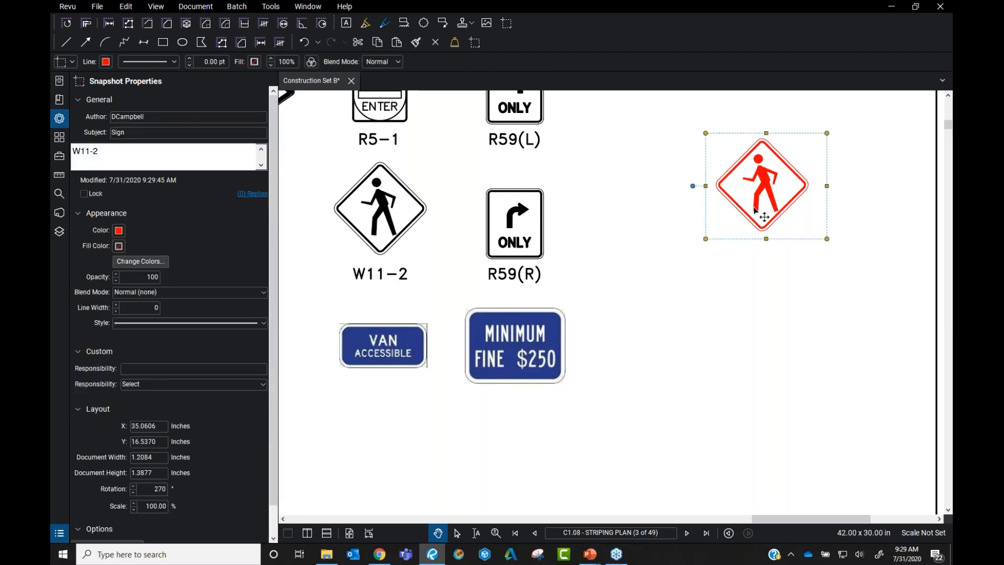
right_click(752, 179)
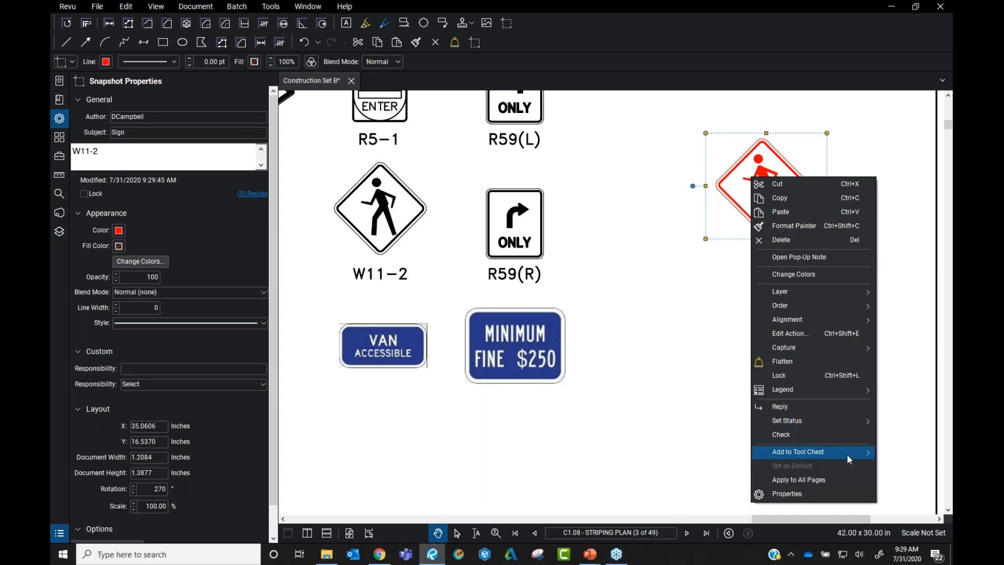
mouse_move(848, 458)
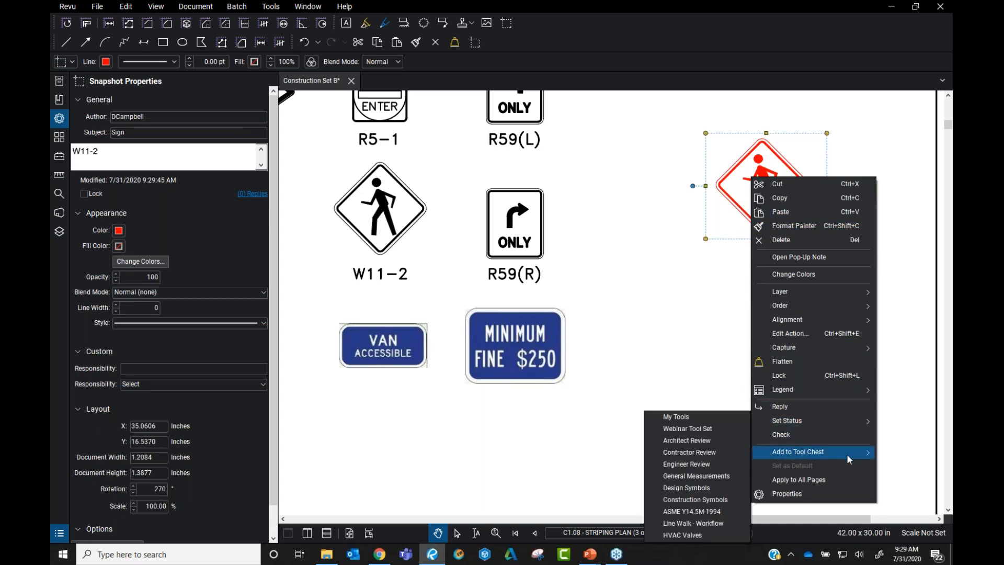
left_click(720, 429)
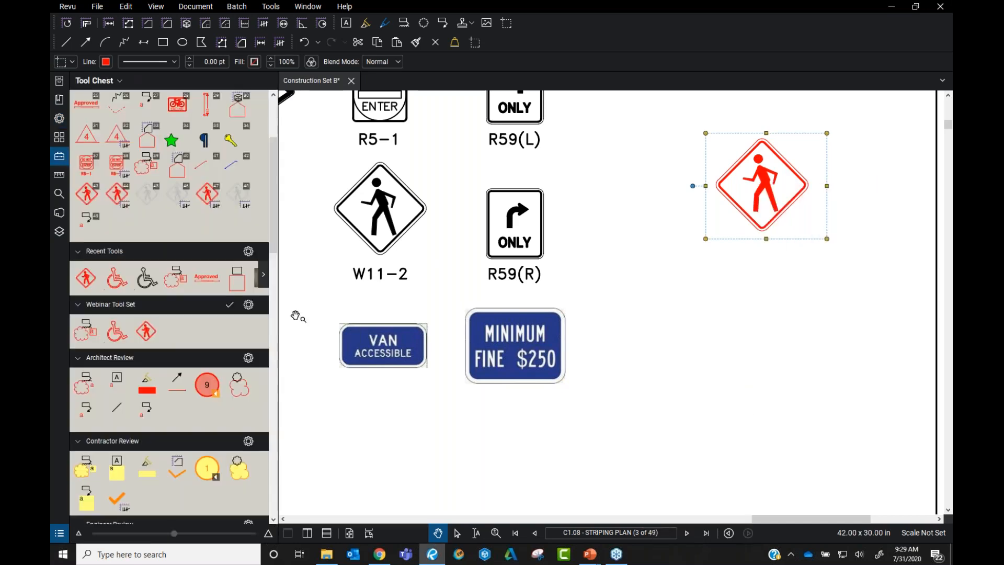
Place a red pedestrian sign from the new tool beside the legend
left_click(145, 331)
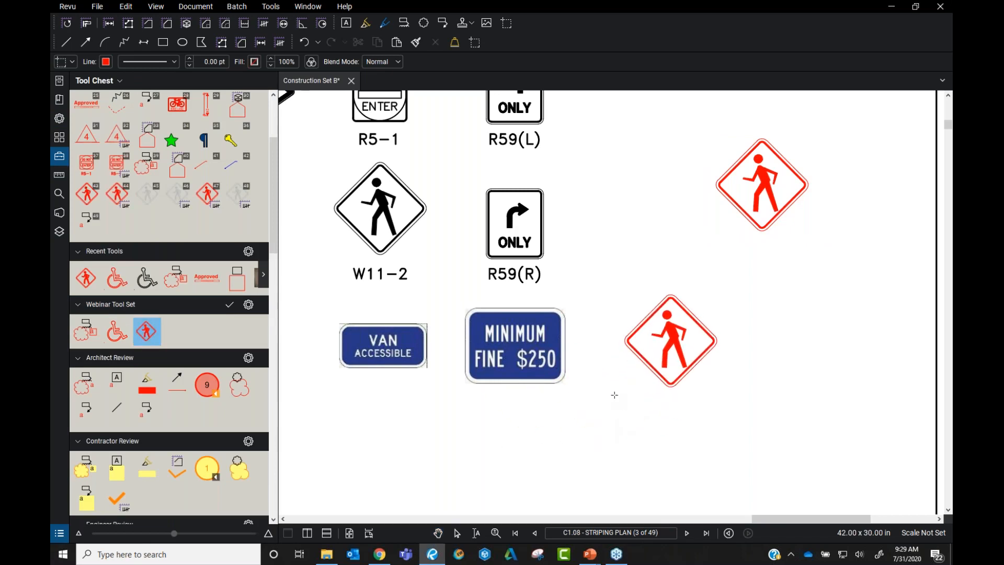
left_click(735, 423)
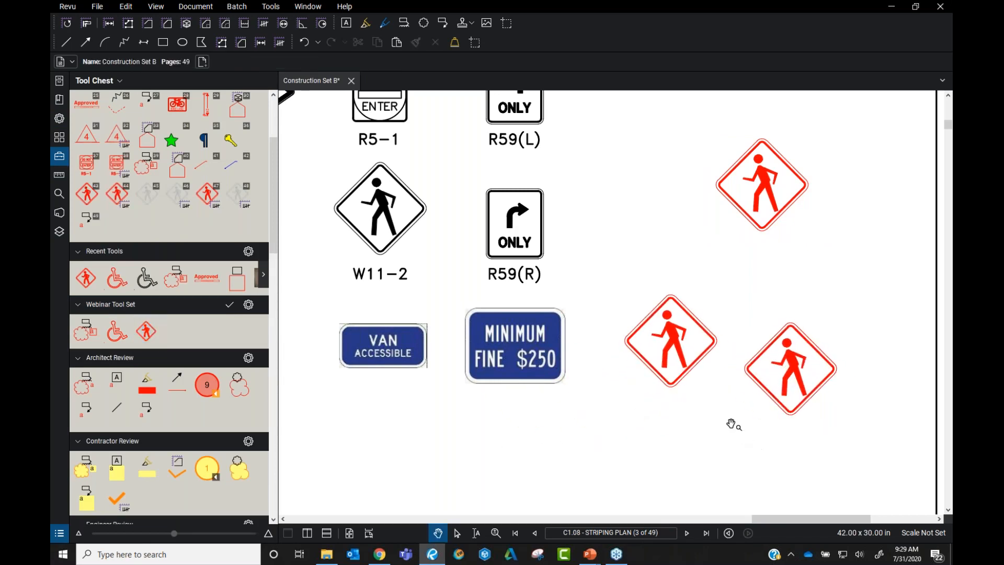
left_click(674, 355)
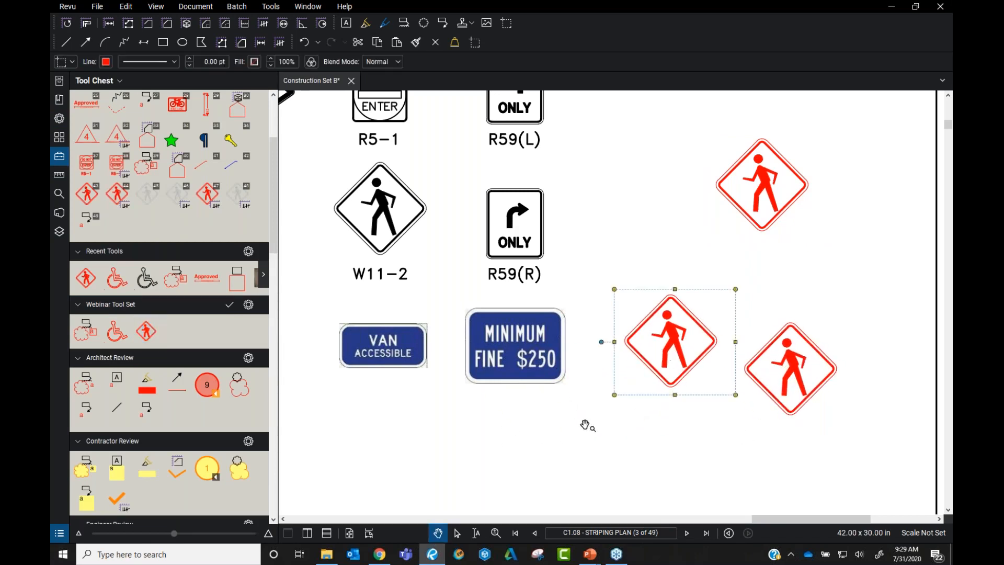
left_click(59, 118)
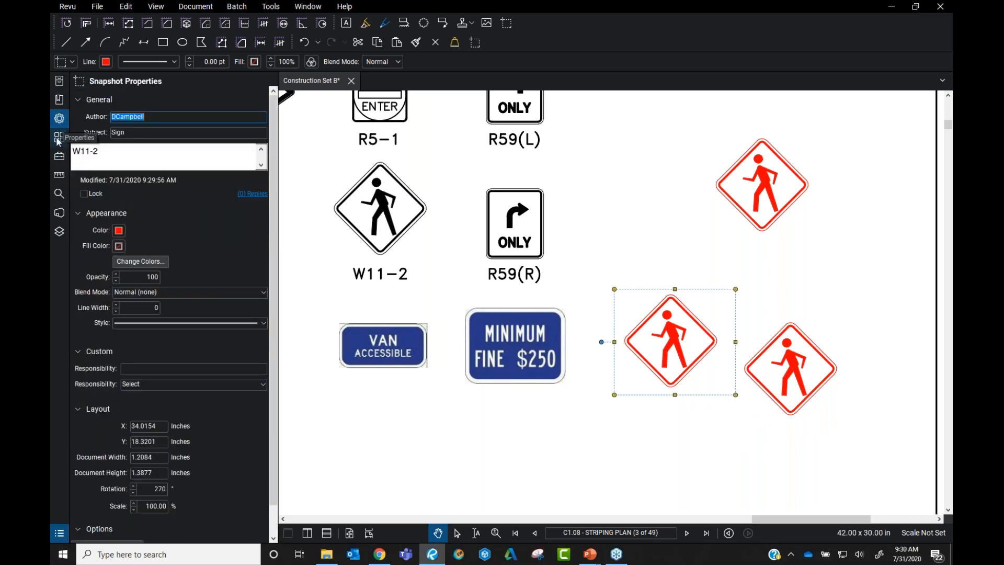
left_click(59, 156)
scroll(544, 245, "down", 3)
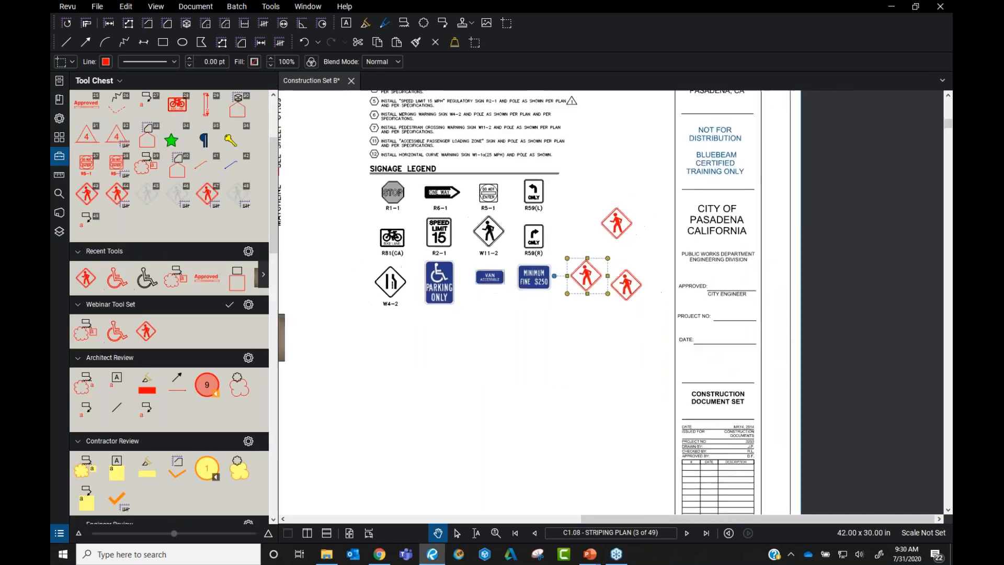
left_click_drag(585, 244, 616, 262)
left_click(615, 244)
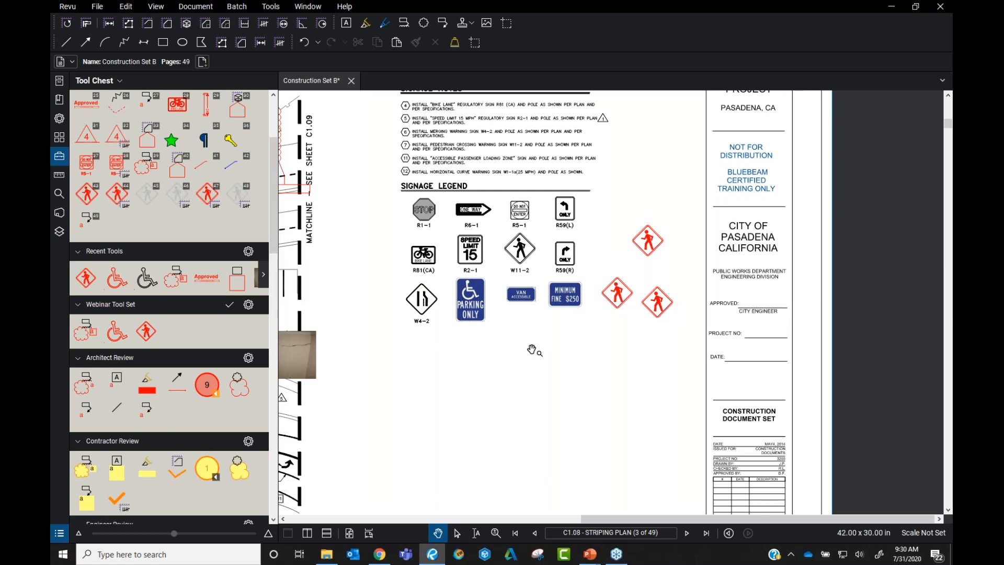
scroll(544, 360, "down", 5)
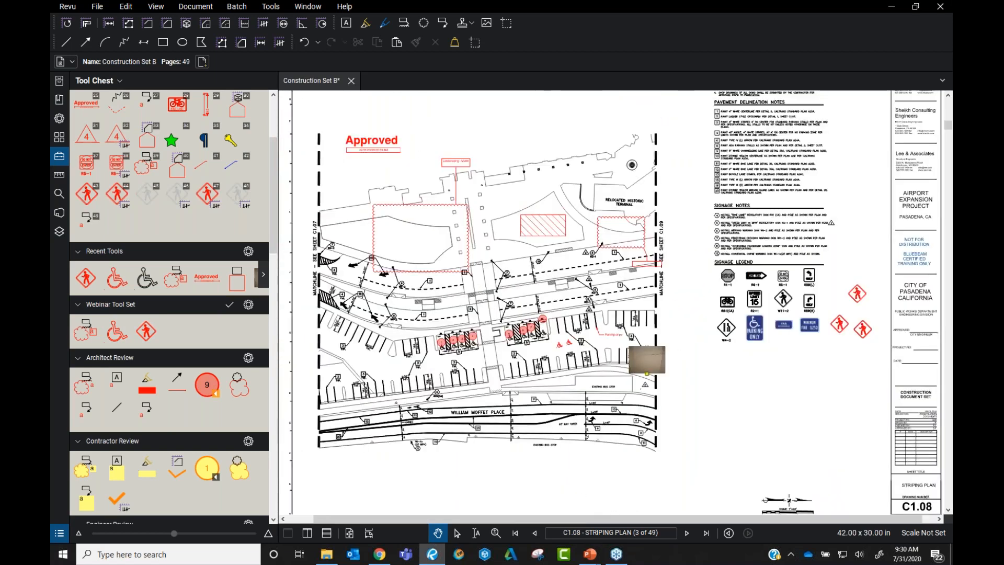
Save the Webinar Tool Set and export it to the Desktop as 'Webinar Tool Set'
left_click(248, 305)
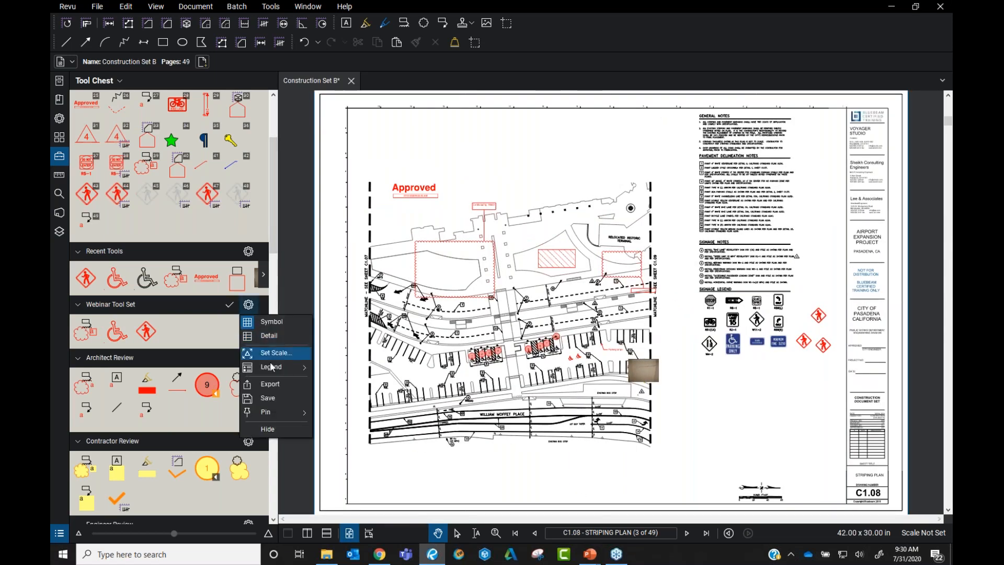
left_click(280, 390)
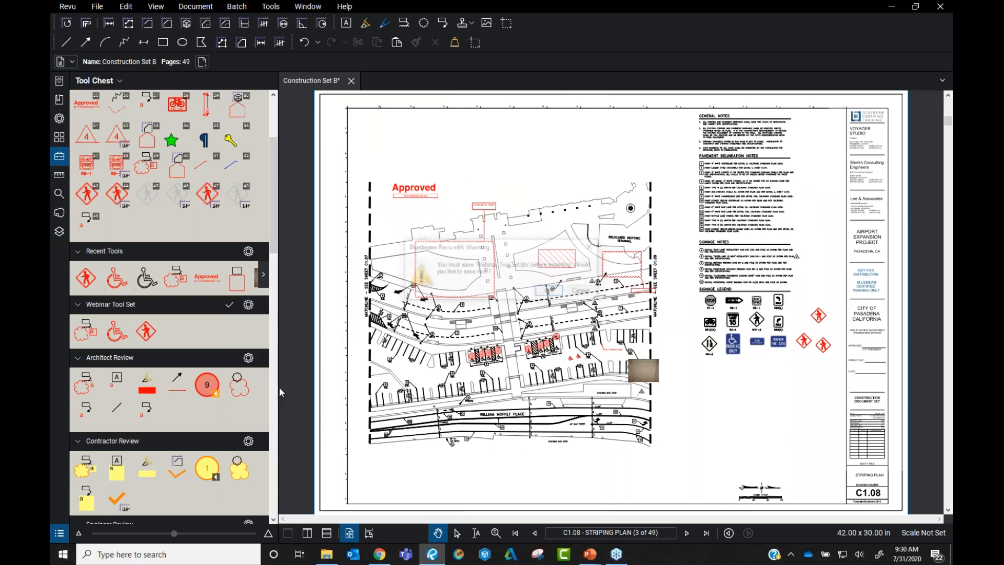
left_click(551, 292)
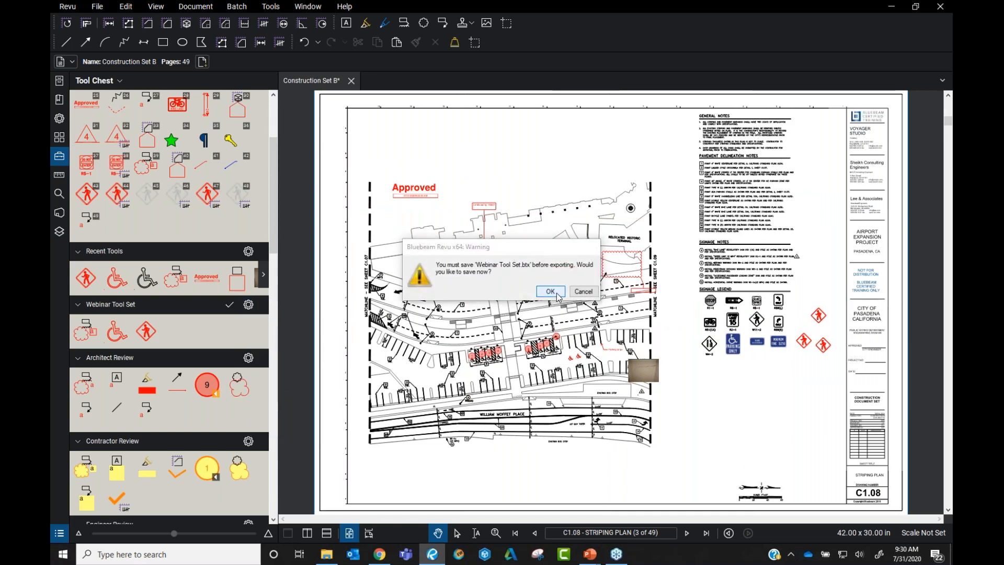
left_click(553, 296)
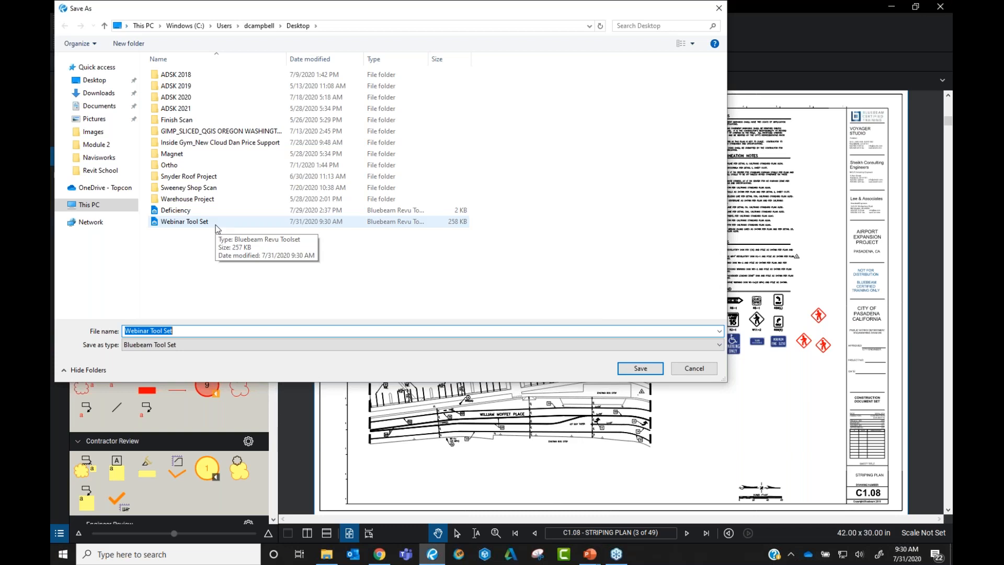
left_click(639, 367)
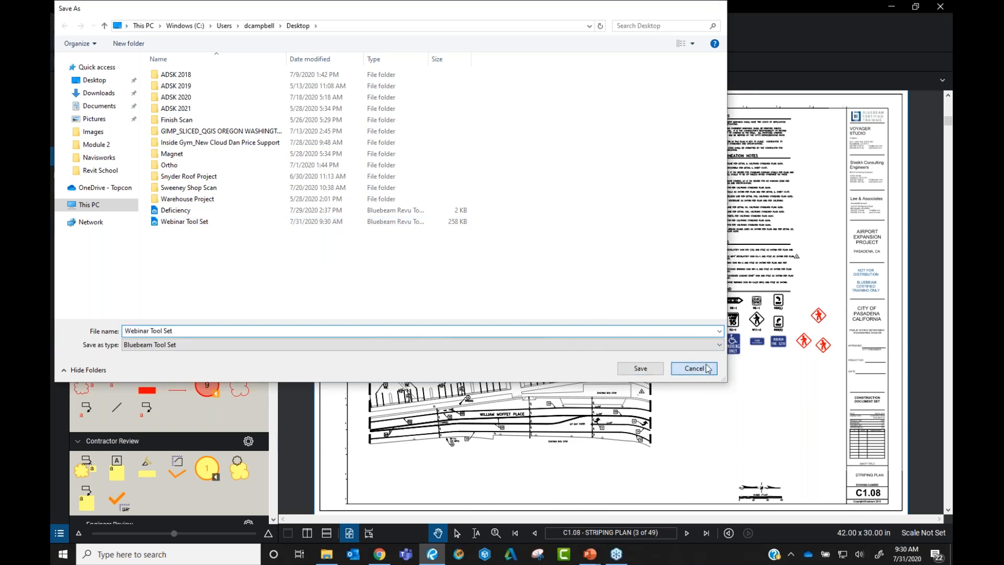
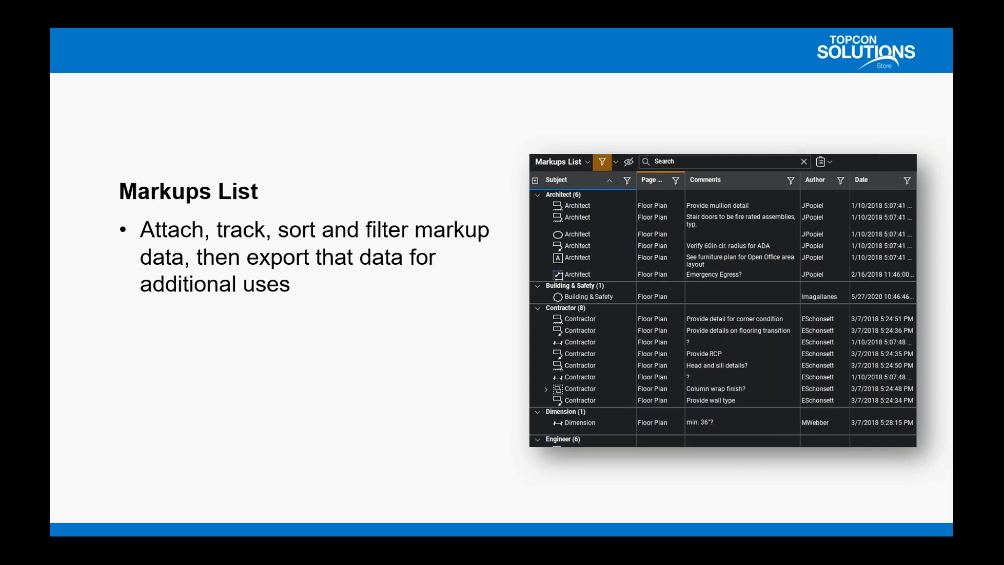
Switch from the PowerPoint slideshow to Construction Set B in Bluebeam Revu
key("alt+Tab")
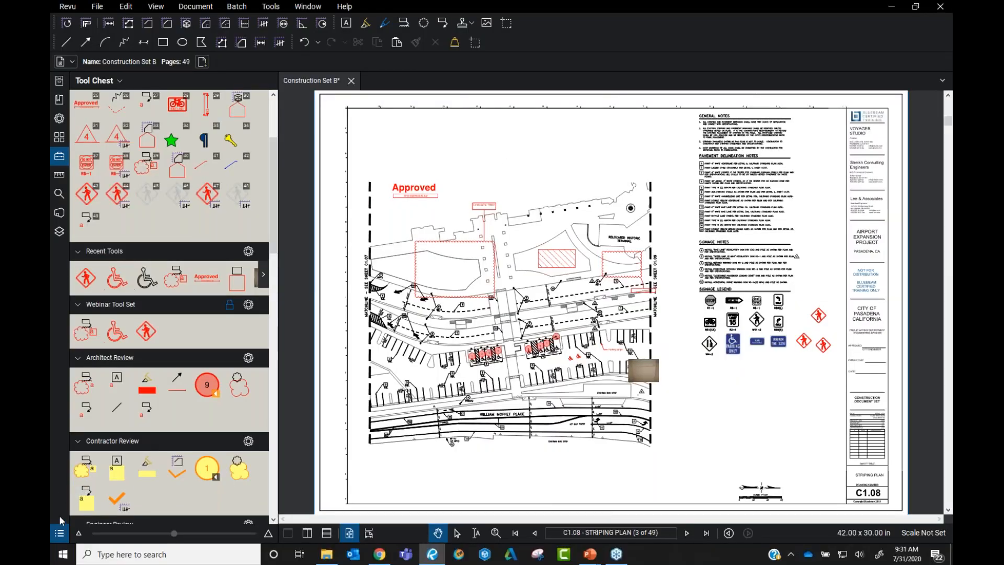
Place six yellow Contractor count markers along the top edge of the striping plan
left_click(207, 467)
left_click(536, 214)
left_click(573, 200)
left_click(562, 172)
left_click(541, 196)
left_click(566, 220)
left_click(603, 192)
key("Escape")
Enlarge the tool chest icons, then open the Markups List sorted by subject in reverse
left_click(60, 533)
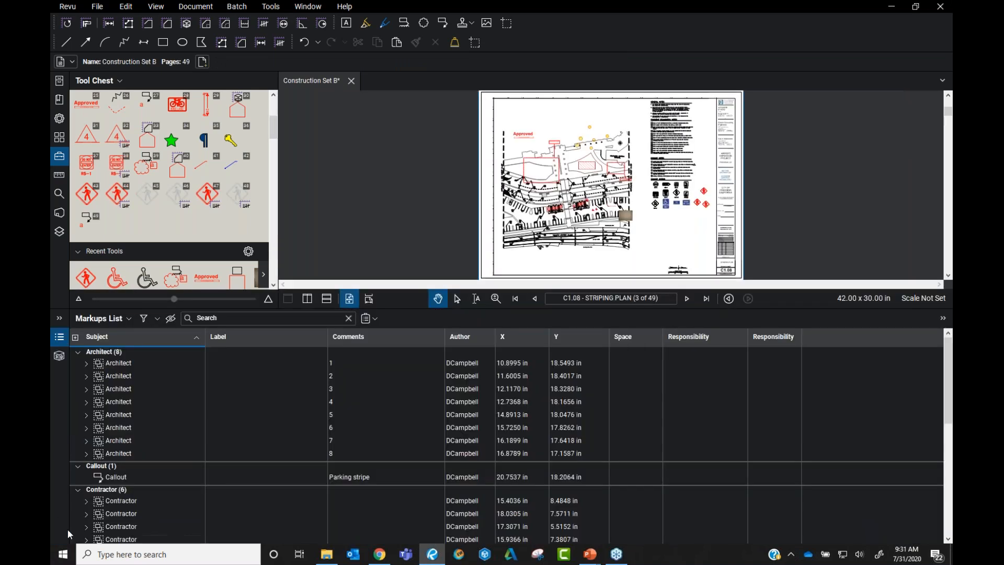
left_click(59, 337)
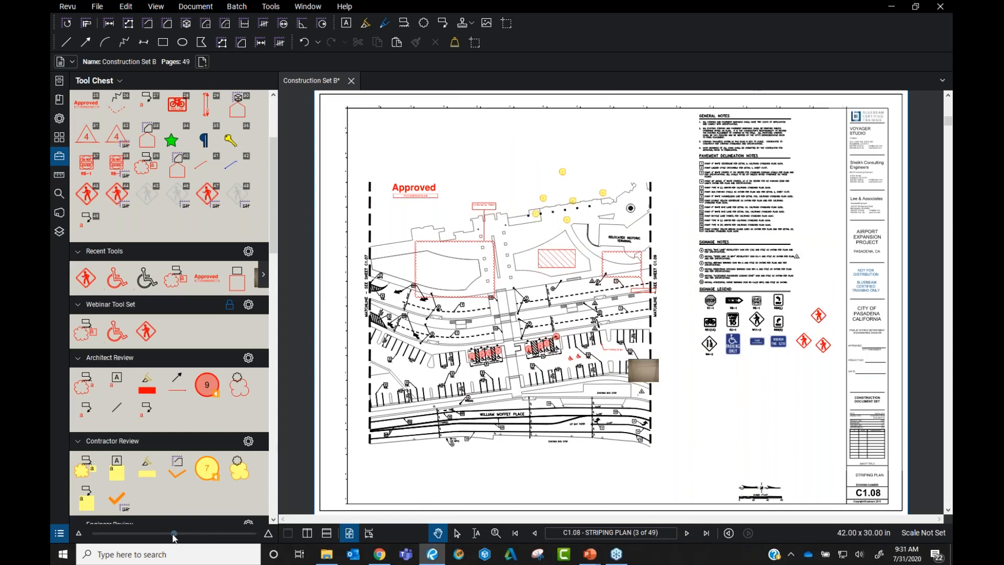
scroll(177, 293, "up", 3)
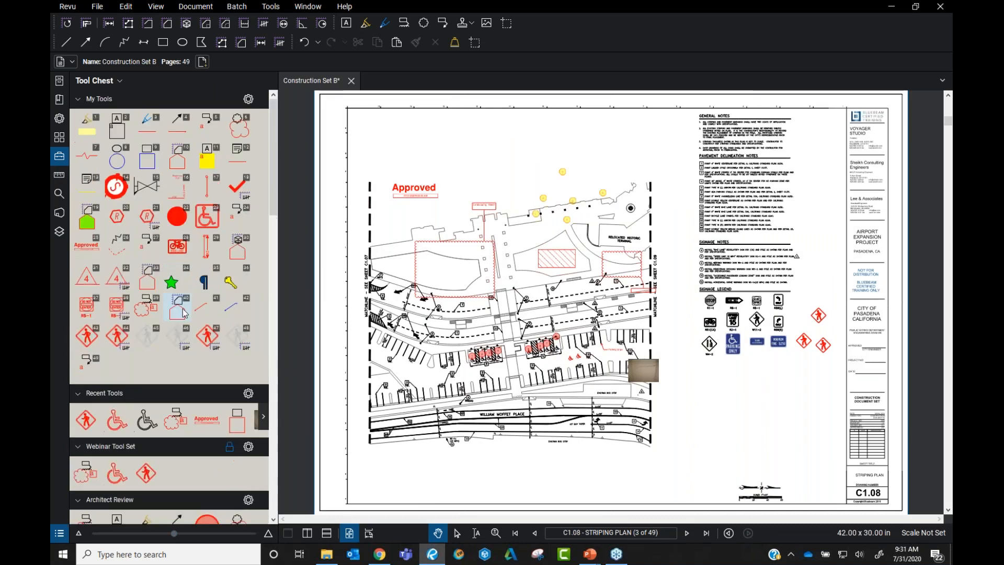
mouse_move(174, 535)
left_mouse_down()
mouse_move(229, 534)
mouse_move(158, 534)
left_mouse_up()
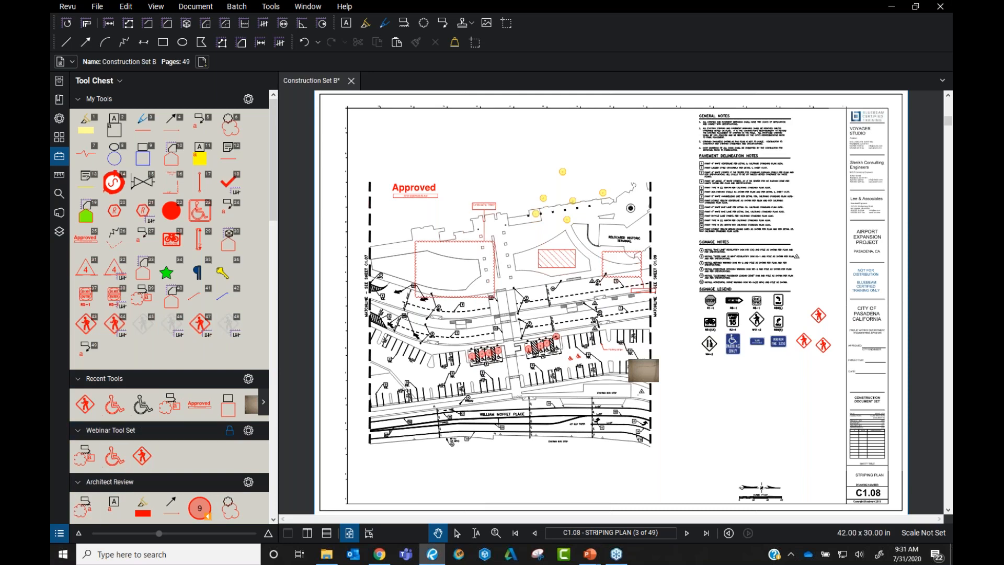
left_click(59, 532)
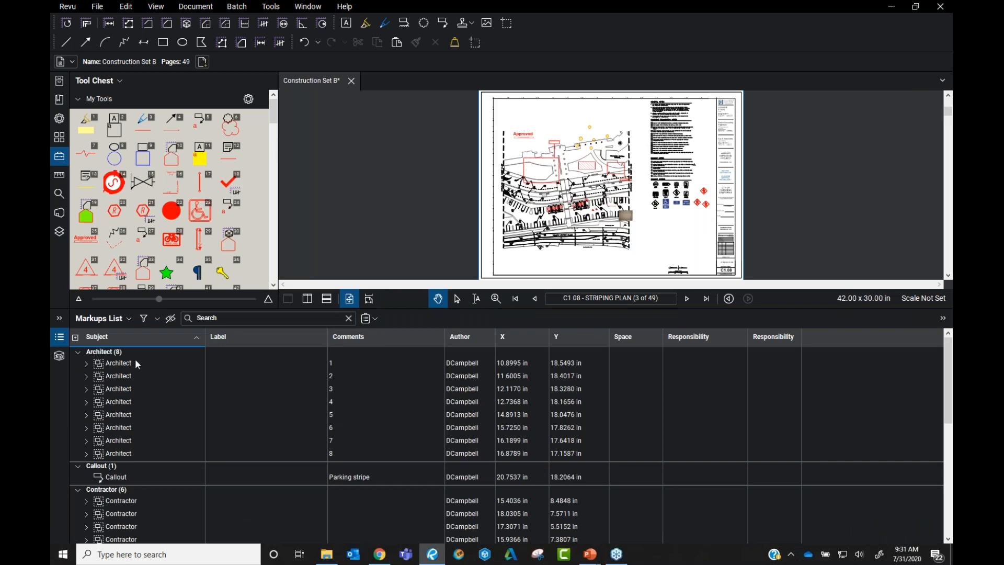
left_click(124, 339)
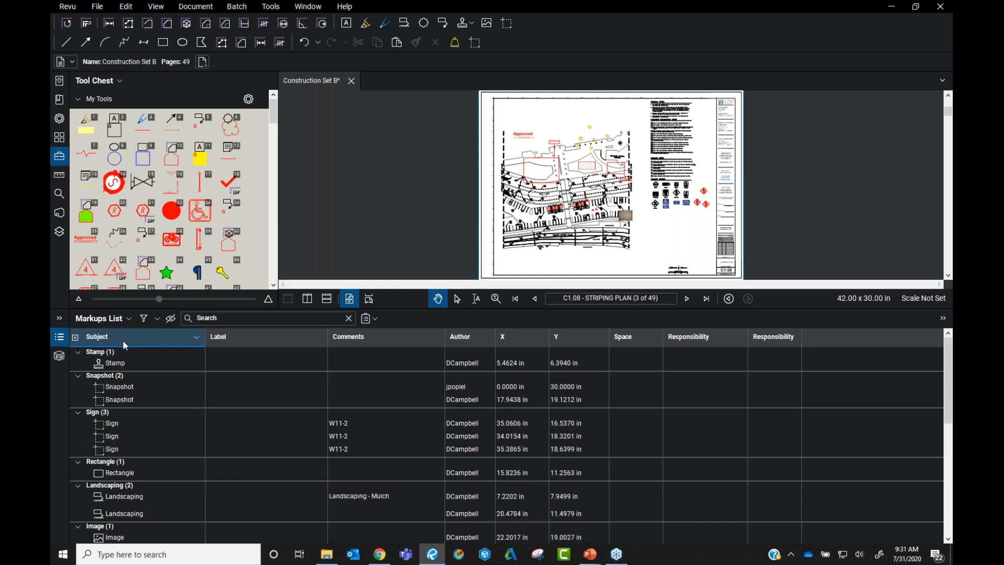
Try sorting by Comments both ways, then sort by Subject A–Z: Architect, Callout, Contractor
left_click(122, 339)
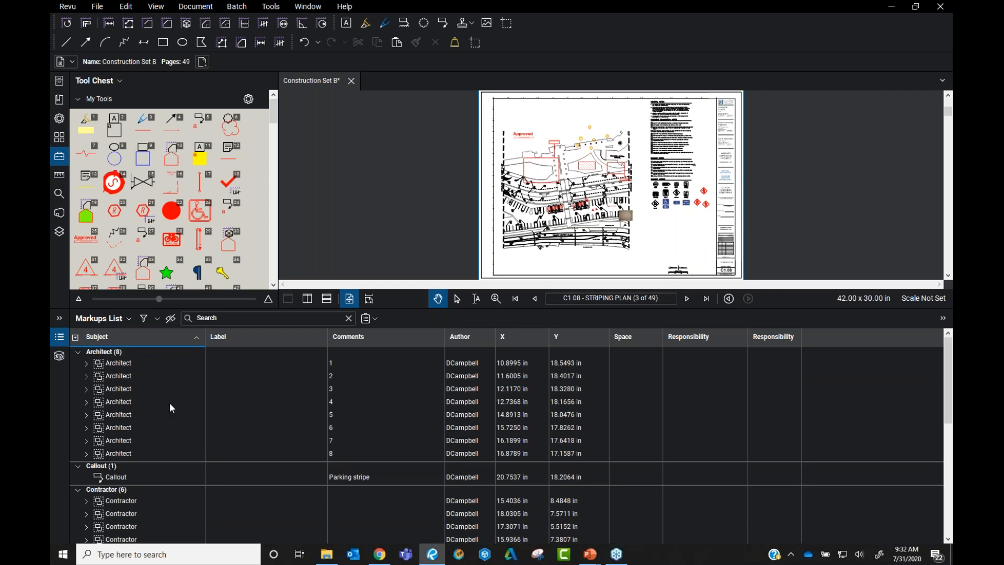
left_click(378, 341)
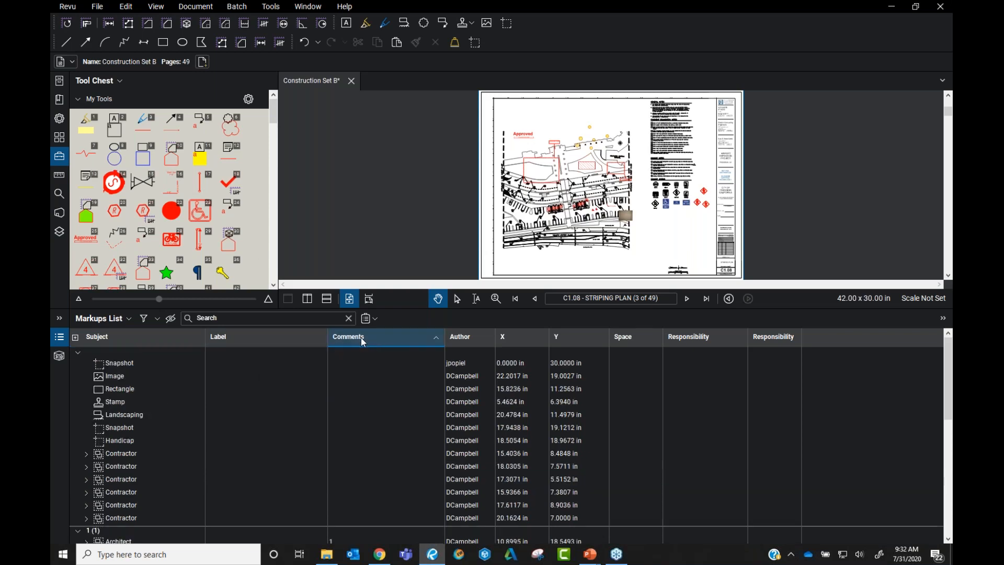
left_click(363, 341)
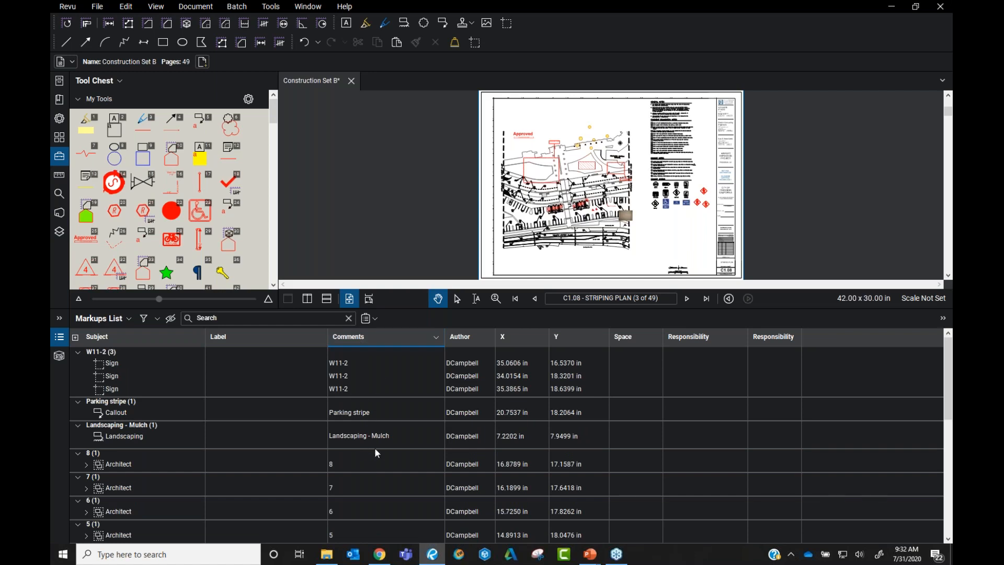
left_click(162, 338)
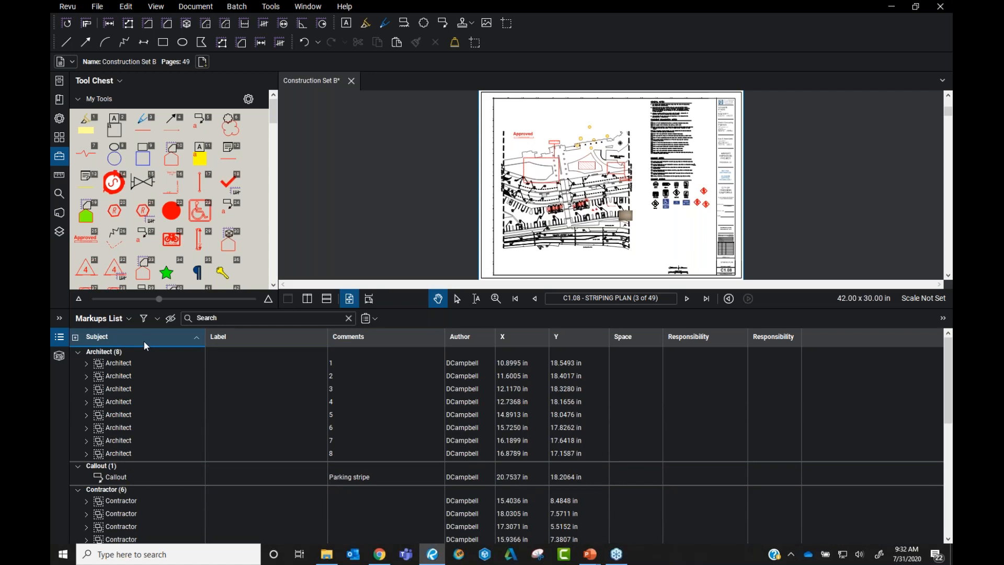
Hide the X, Y and duplicate Responsibility columns and add a Layer column
left_click(106, 318)
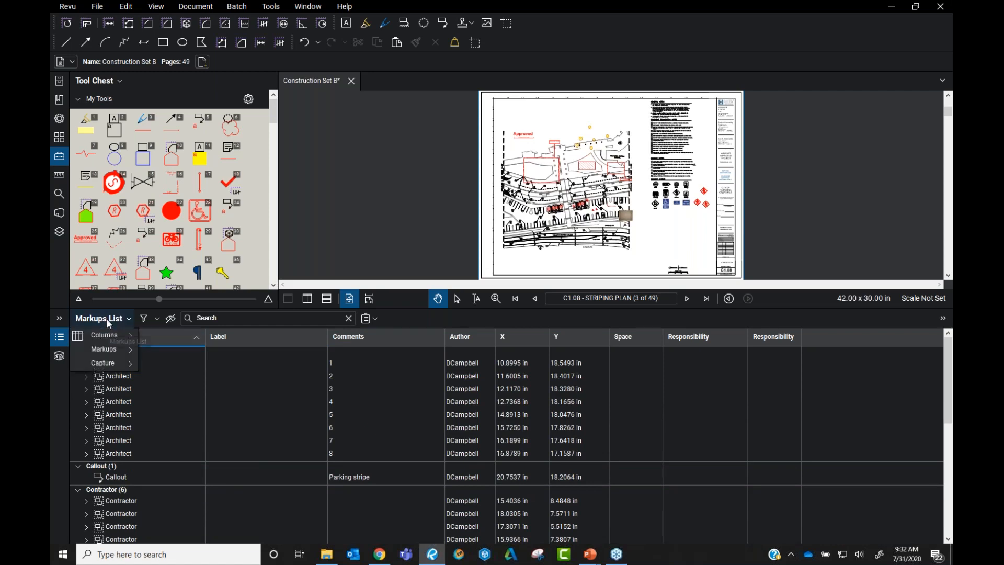
mouse_move(117, 337)
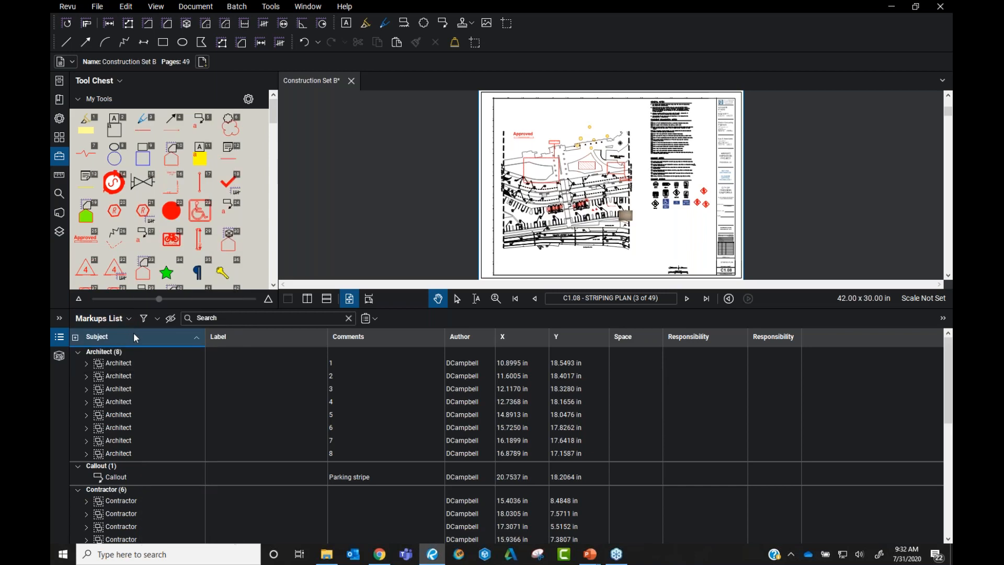
left_click(120, 322)
left_click(111, 320)
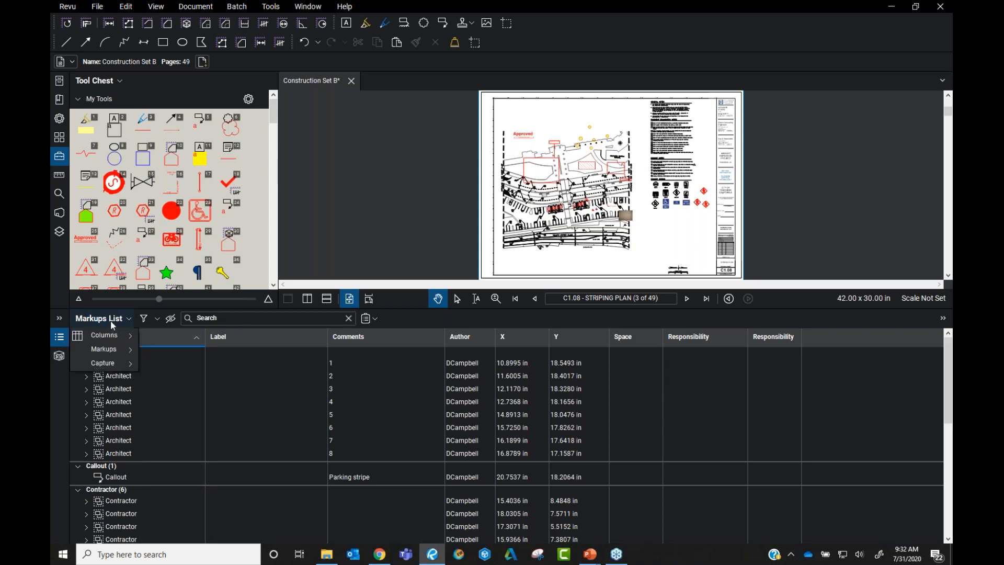
mouse_move(112, 337)
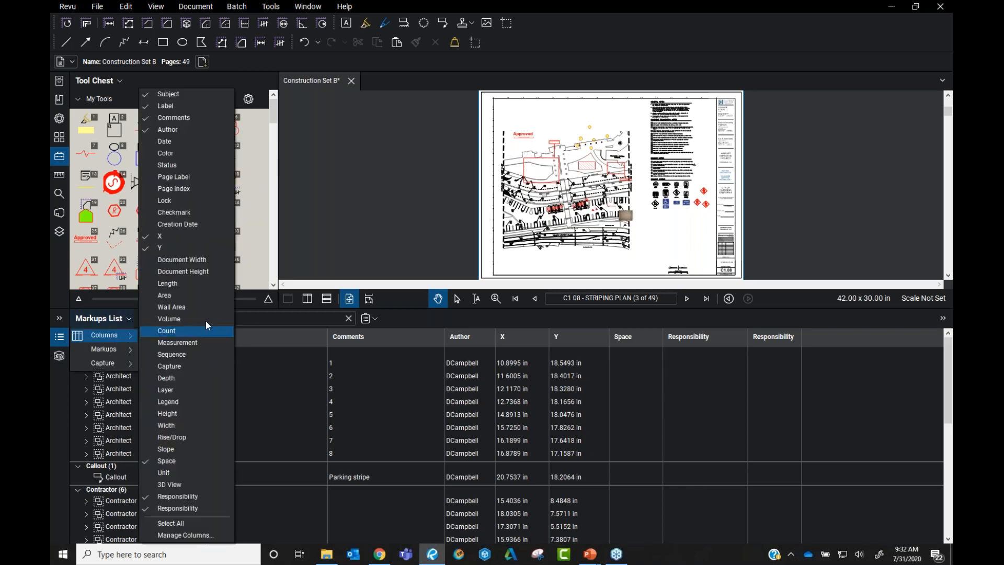
left_click(188, 236)
left_click(186, 247)
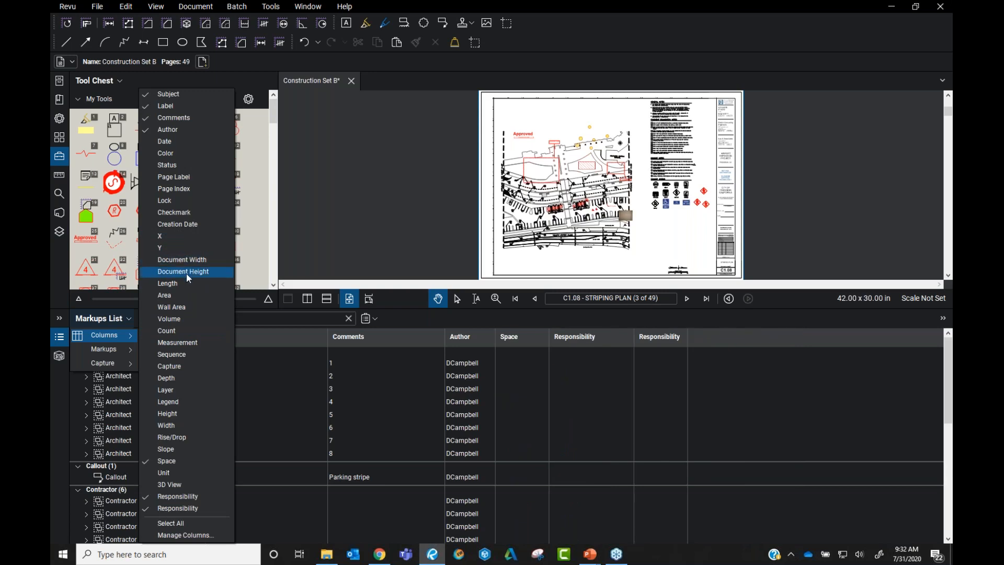
left_click(187, 390)
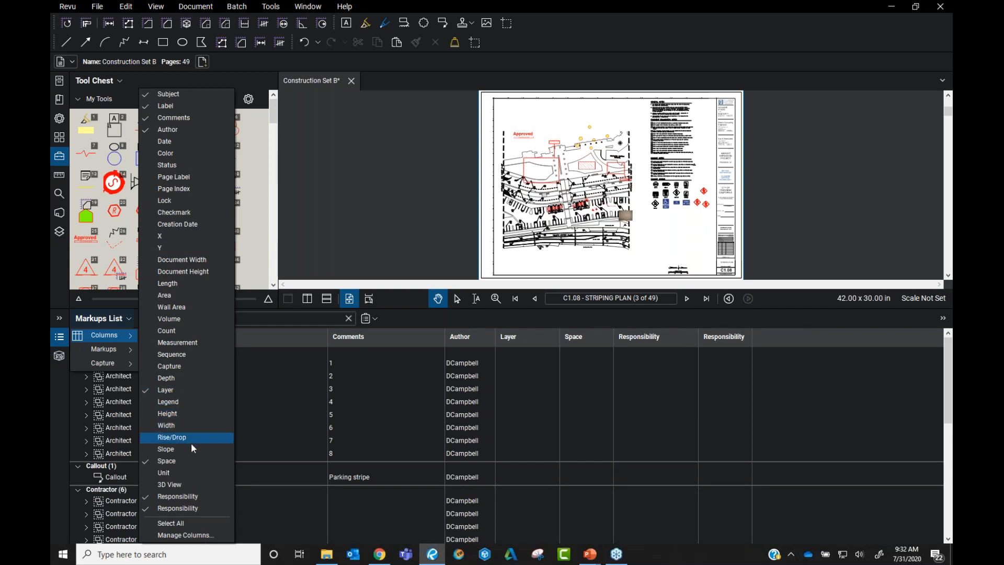
left_click(202, 506)
Add Date, Color and Status columns, sort by date, then regroup by subject
left_click(180, 142)
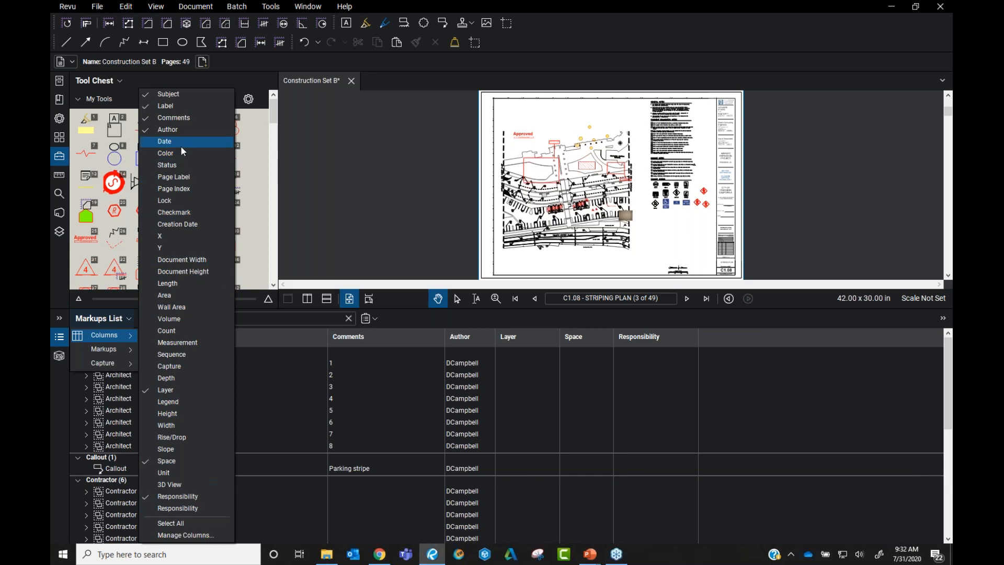
left_click(190, 150)
left_click(193, 165)
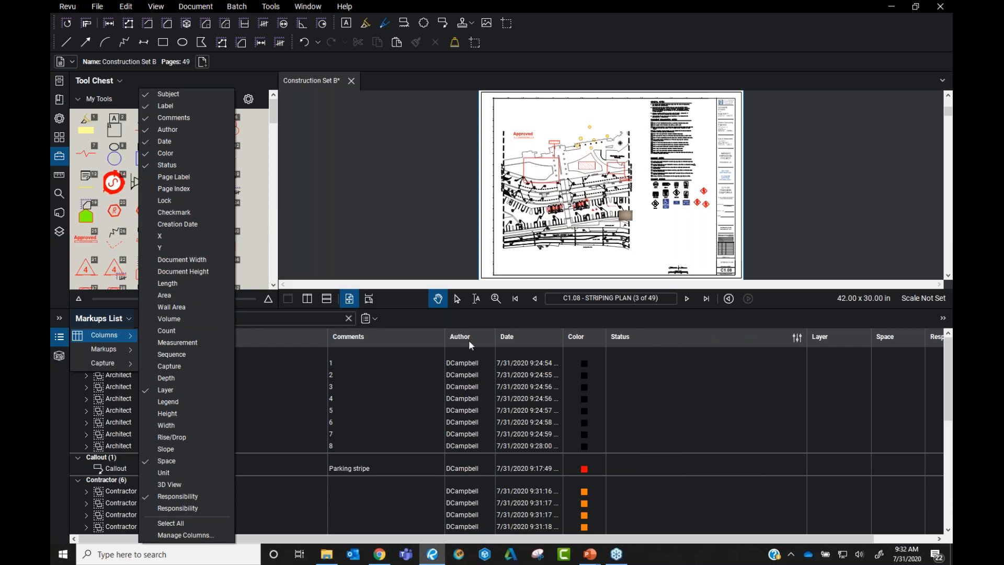
left_click(616, 341)
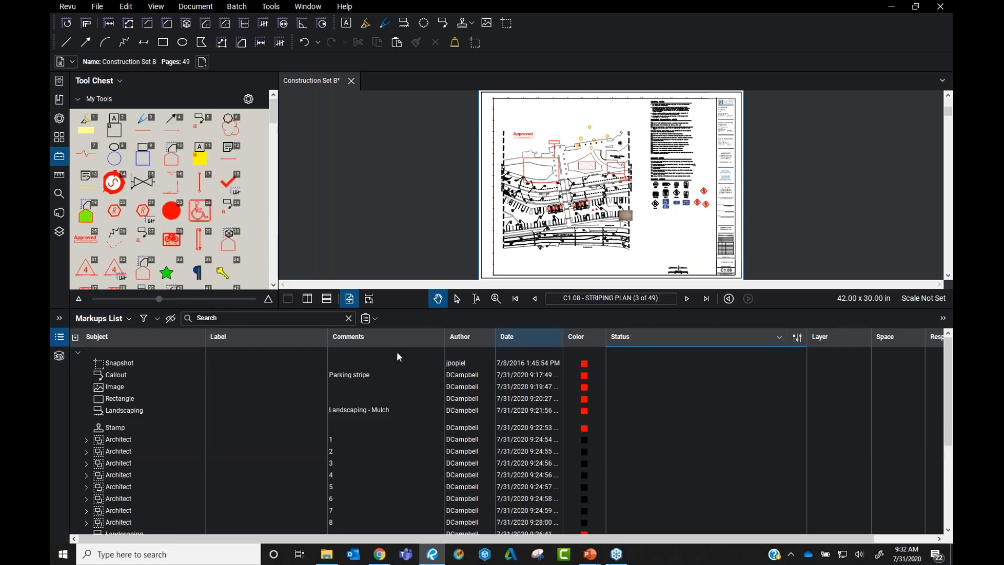
left_click(155, 333)
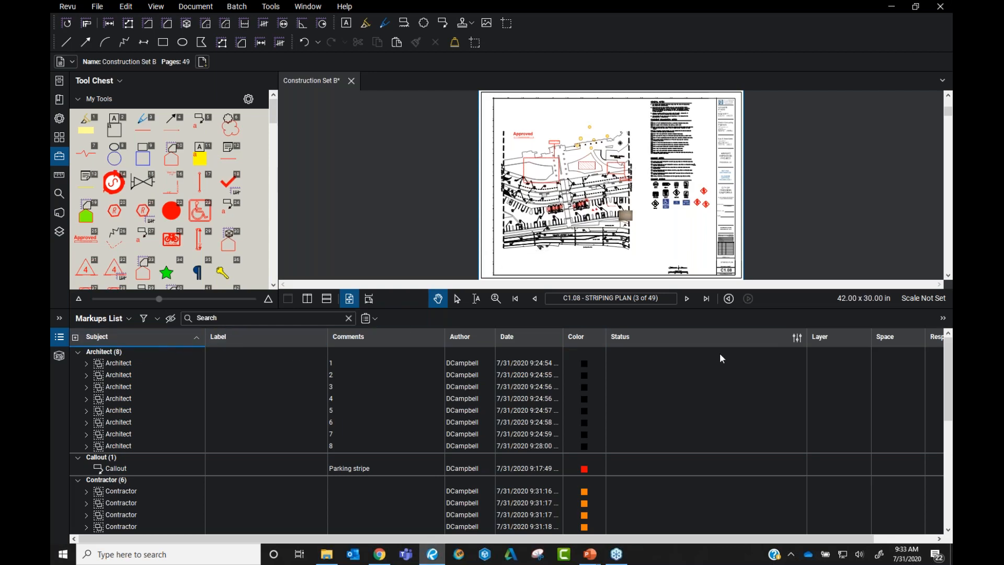
right_click(108, 335)
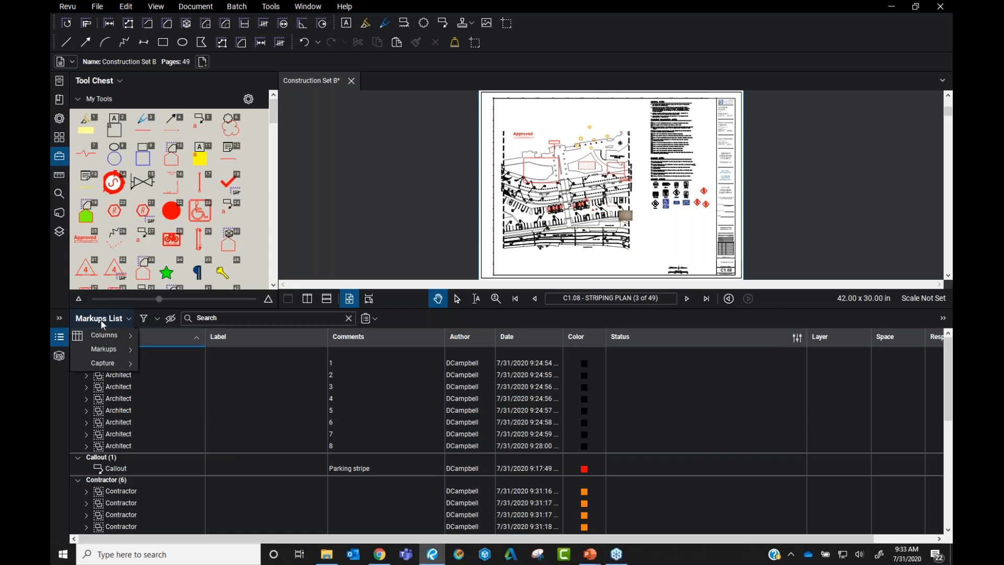
mouse_move(103, 337)
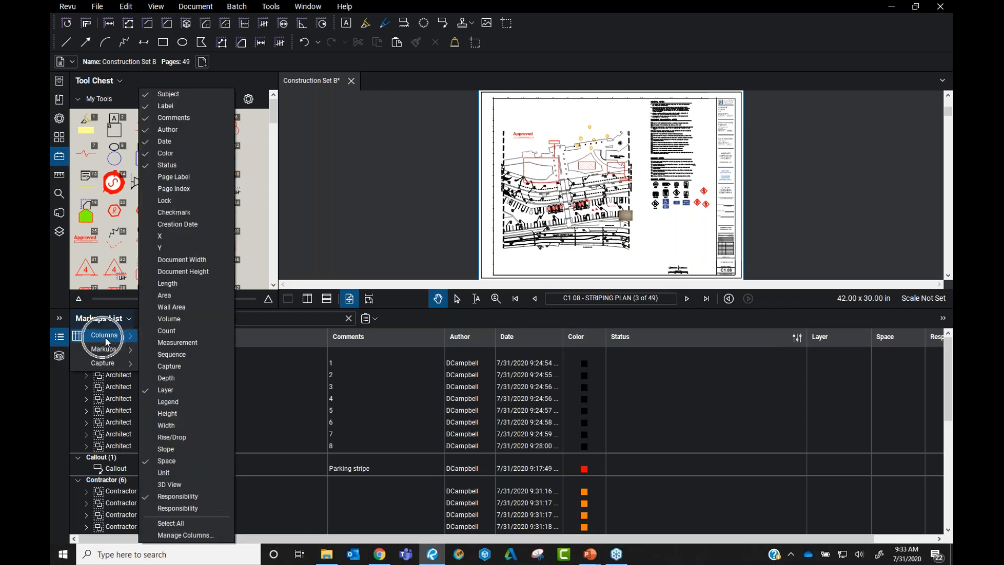
left_click(193, 535)
left_click(451, 181)
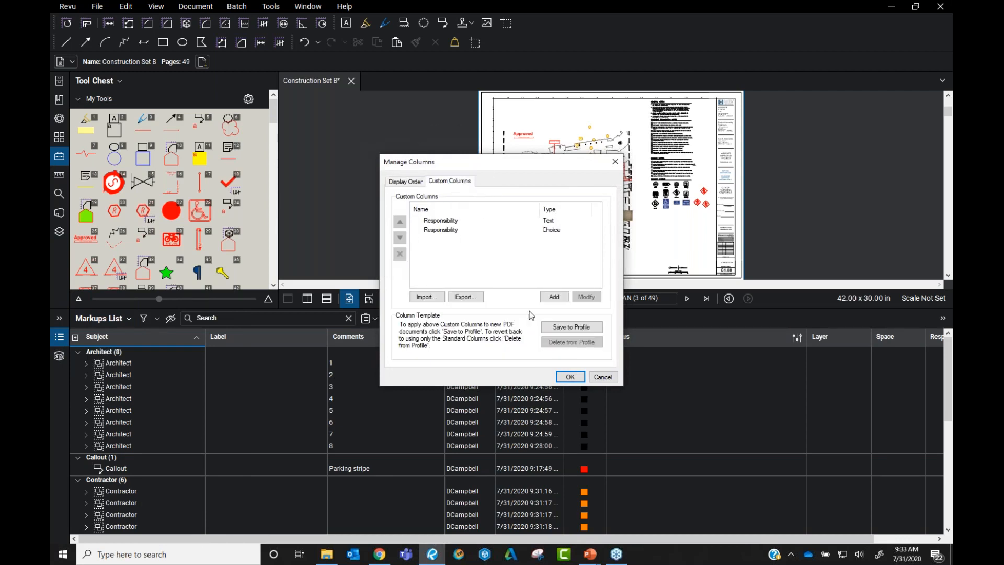
left_click(604, 375)
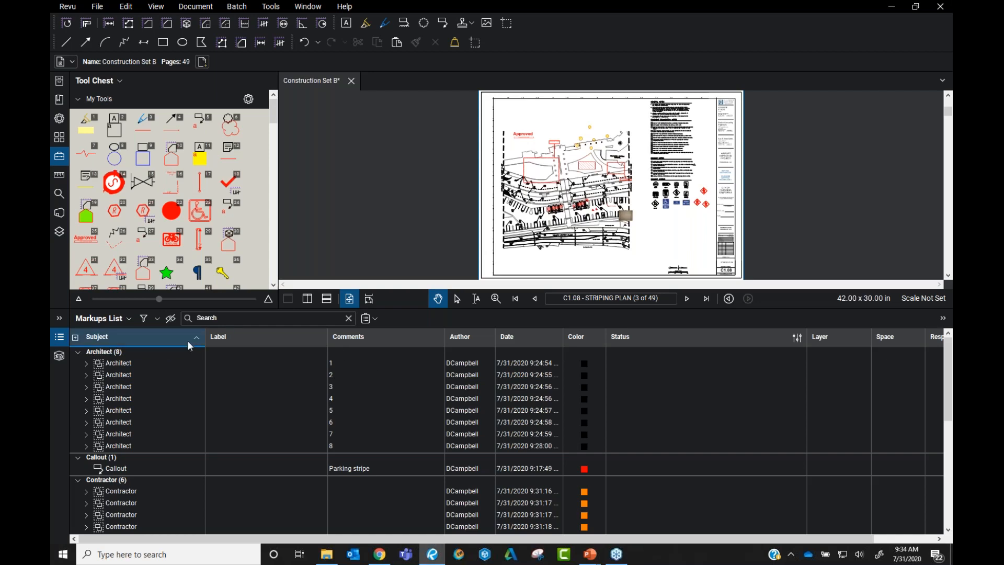
Turn on Markups List filtering and show only the Landscaping markups
left_click(144, 319)
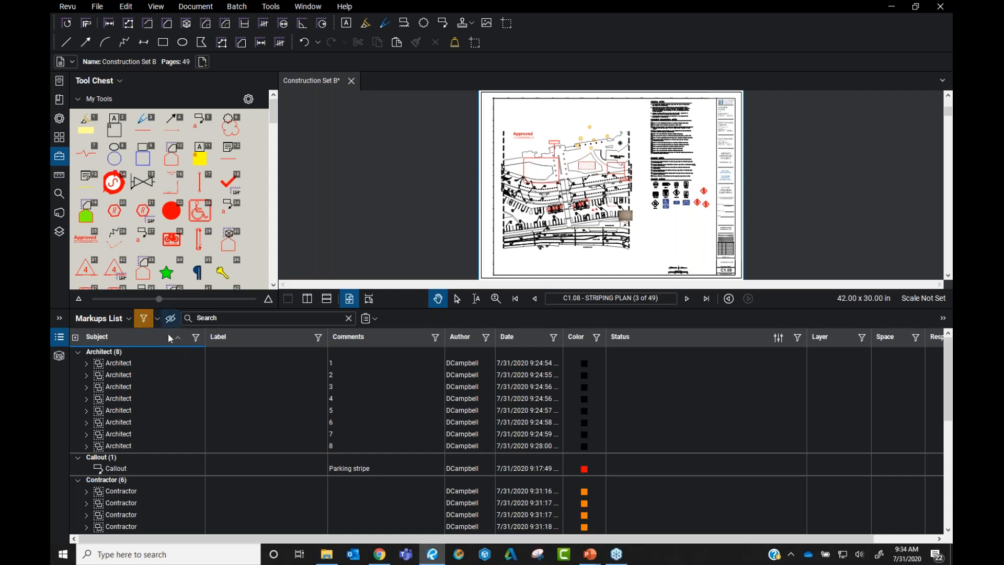
left_click(196, 339)
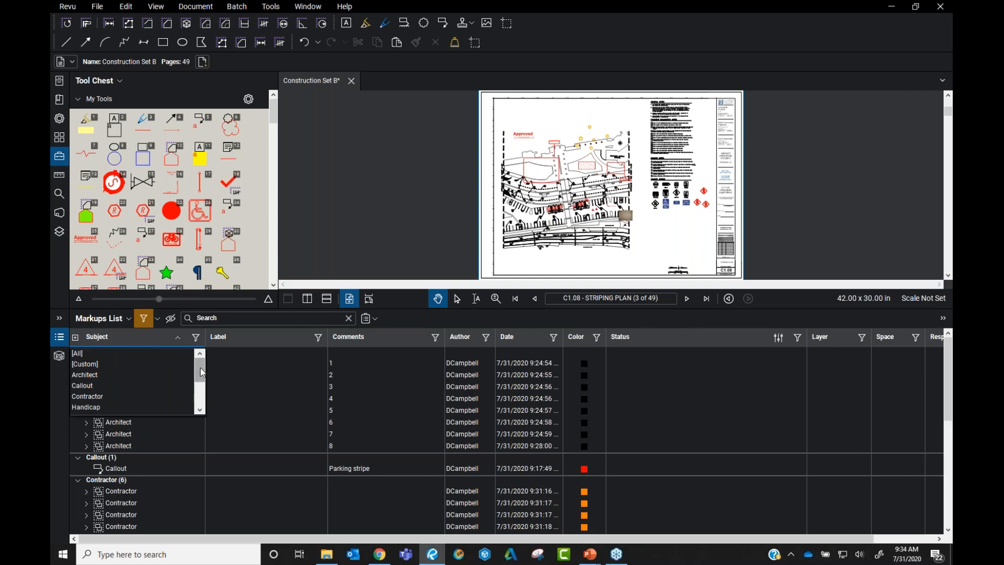
left_click_drag(201, 369, 201, 395)
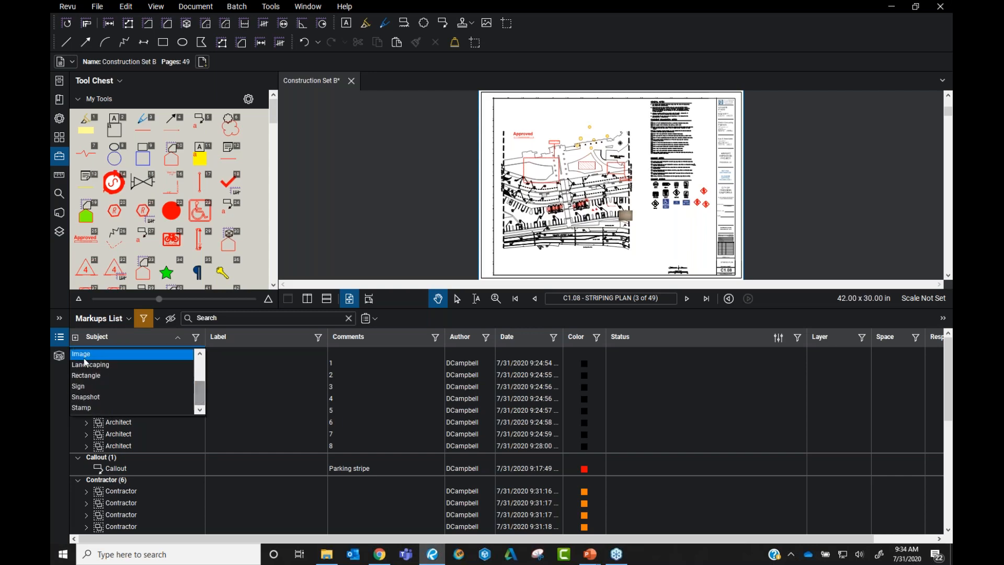
left_click(104, 366)
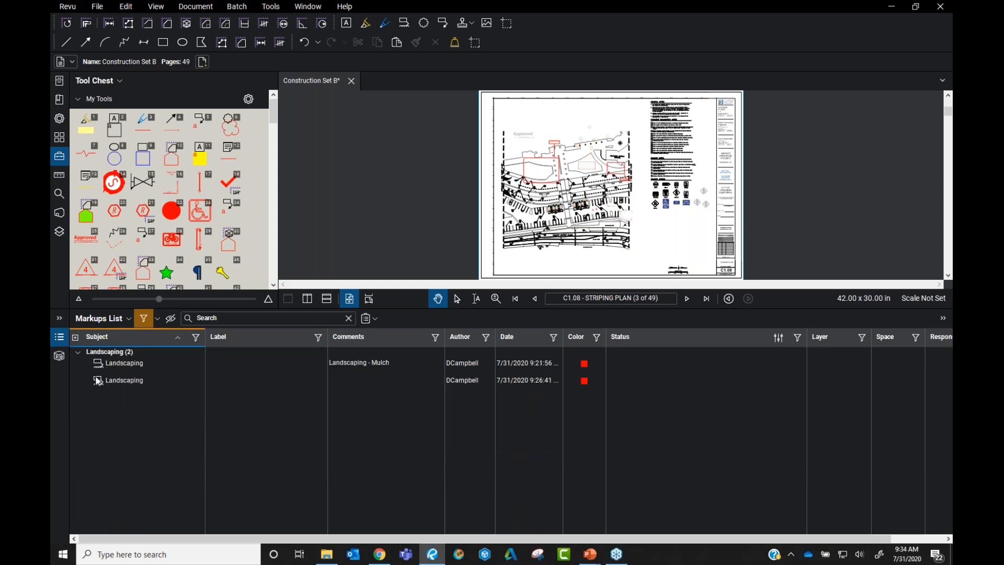
Pan around the striping plan and bring up the subject filter choices
scroll(574, 157, "up", 2)
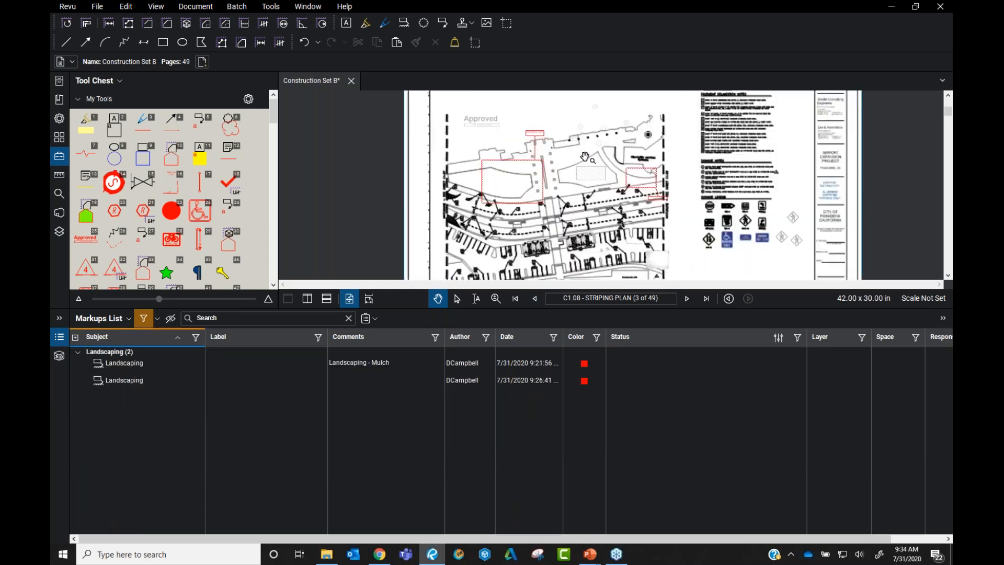
left_click_drag(623, 208, 598, 178)
scroll(599, 178, "up", 2)
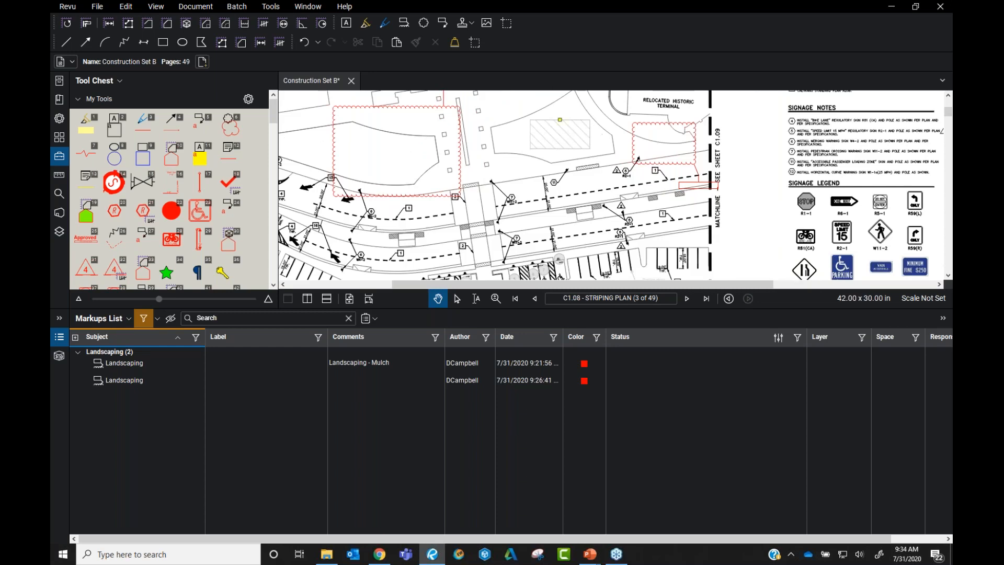
scroll(554, 157, "down", 2)
scroll(539, 205, "up", 2)
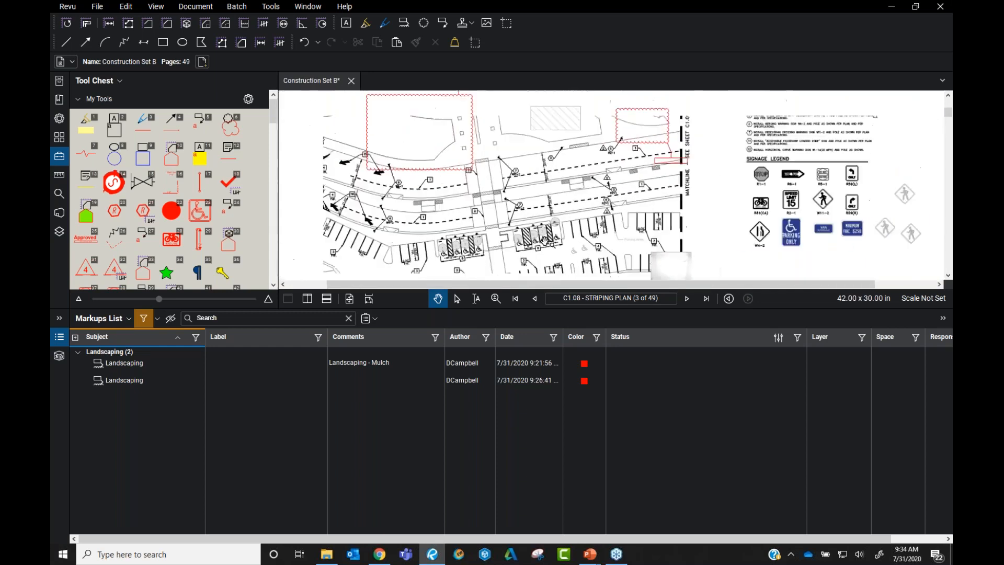
scroll(442, 229, "down", 4)
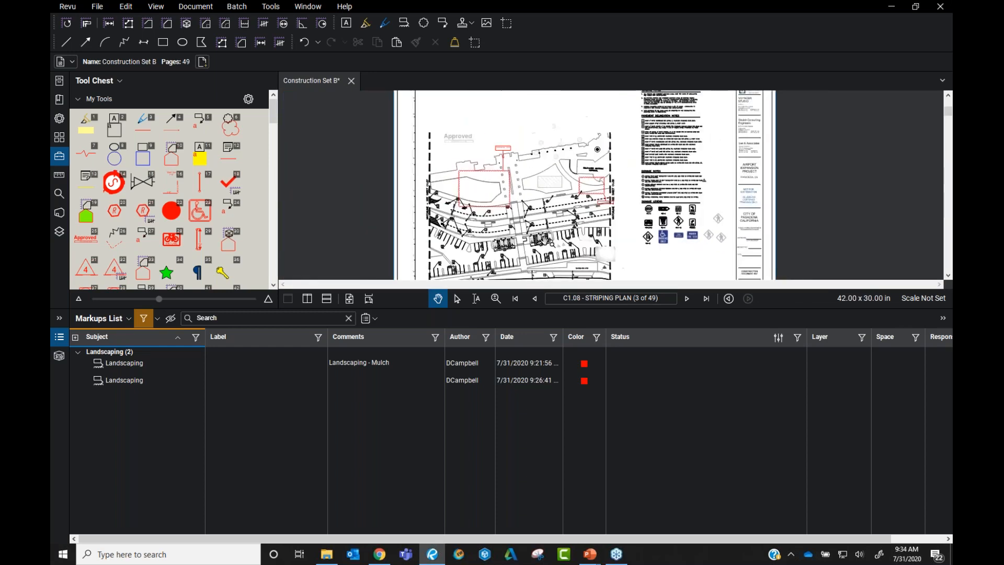
left_click(196, 336)
Filter the Markups List to Handicap markups, then reset the filter to [All]
left_click(111, 353)
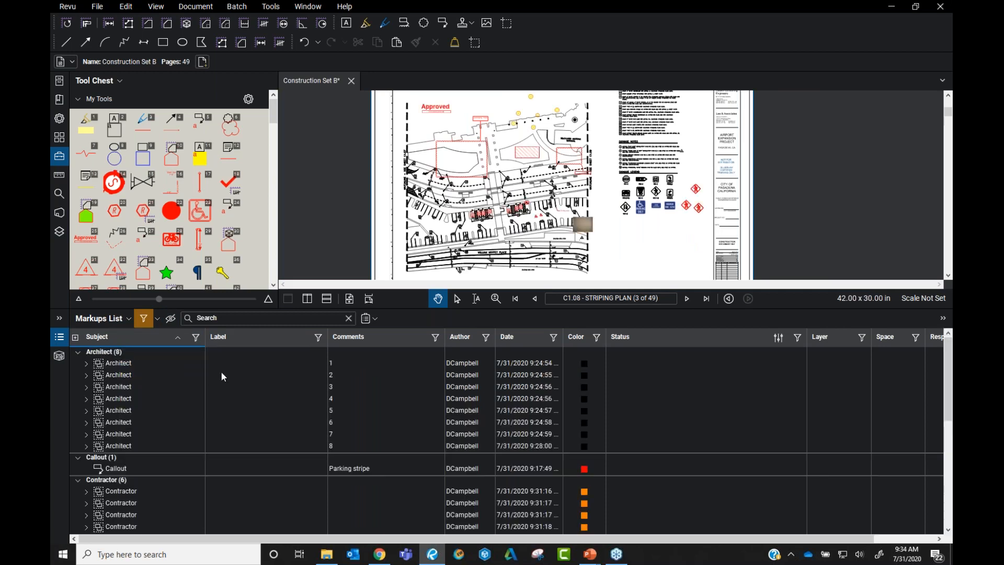
left_click(196, 339)
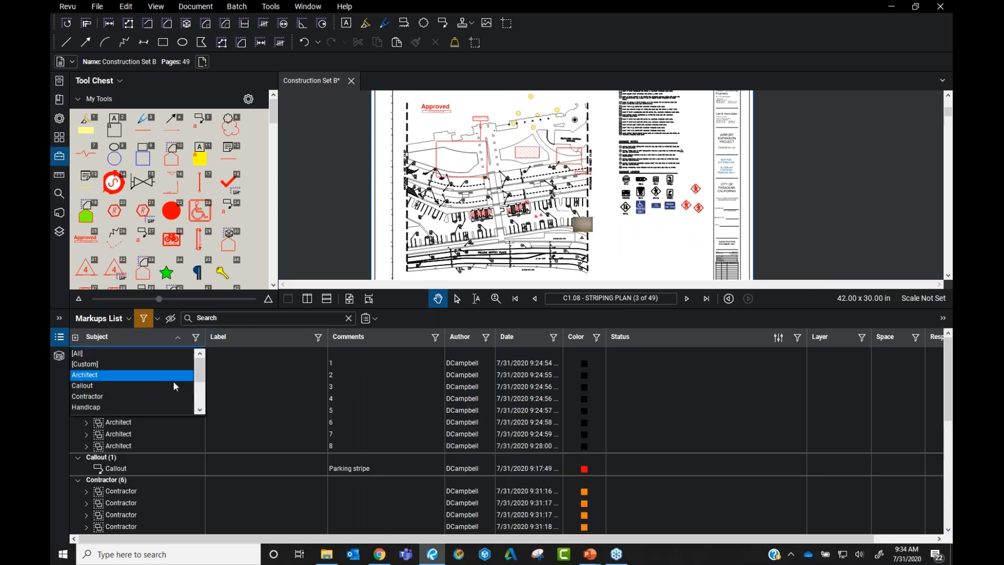
left_click(155, 404)
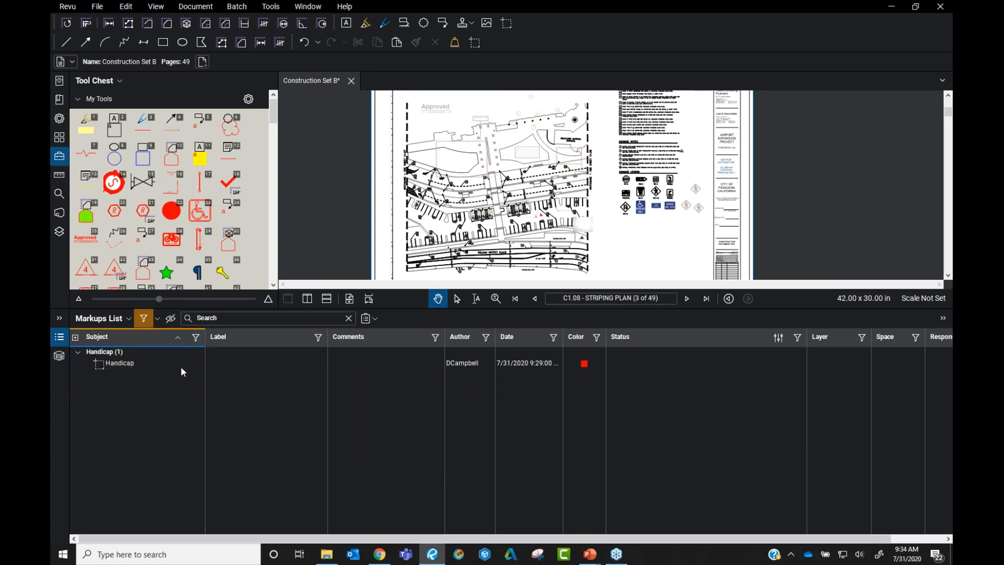
left_click(194, 339)
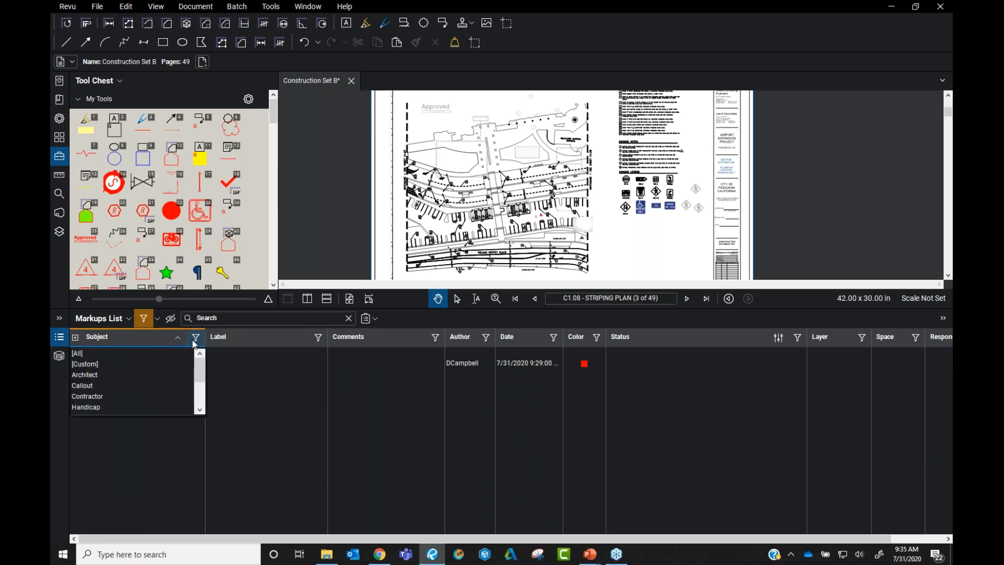
left_click(145, 351)
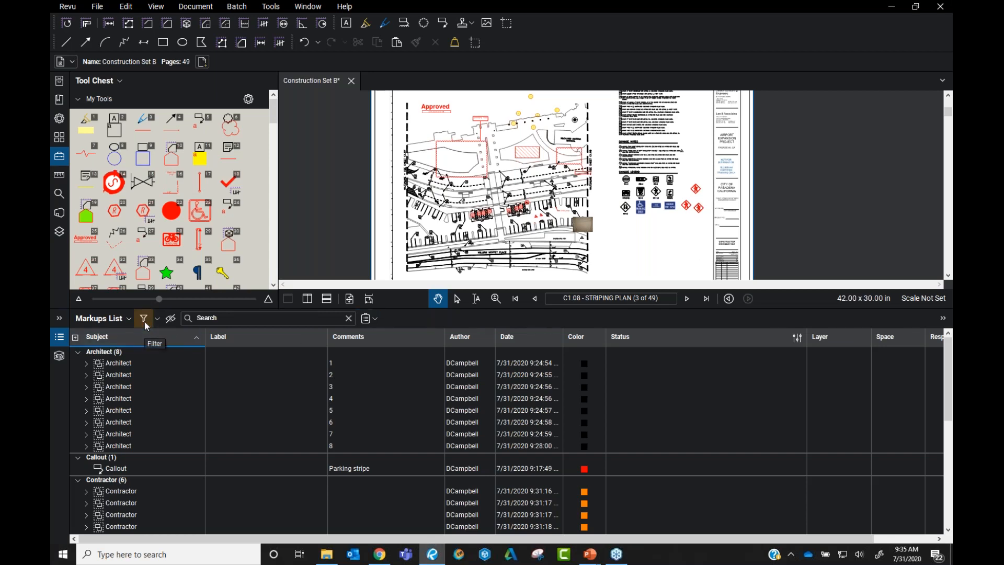
Filter the list to Landscaping and select the first Landscaping markup
left_click(196, 341)
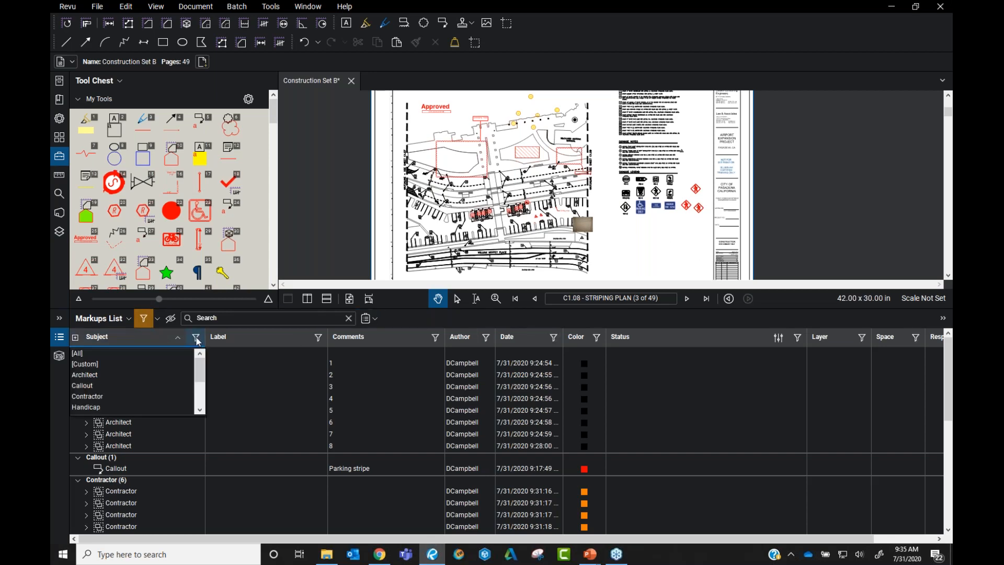
scroll(171, 400, "down", 1)
scroll(171, 400, "down", 1)
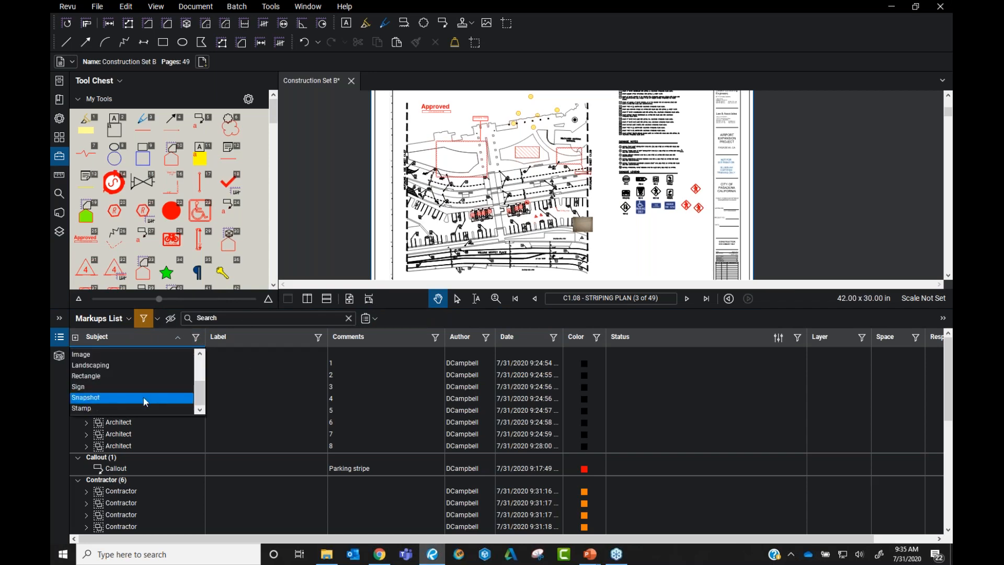
scroll(120, 397, "up", 2)
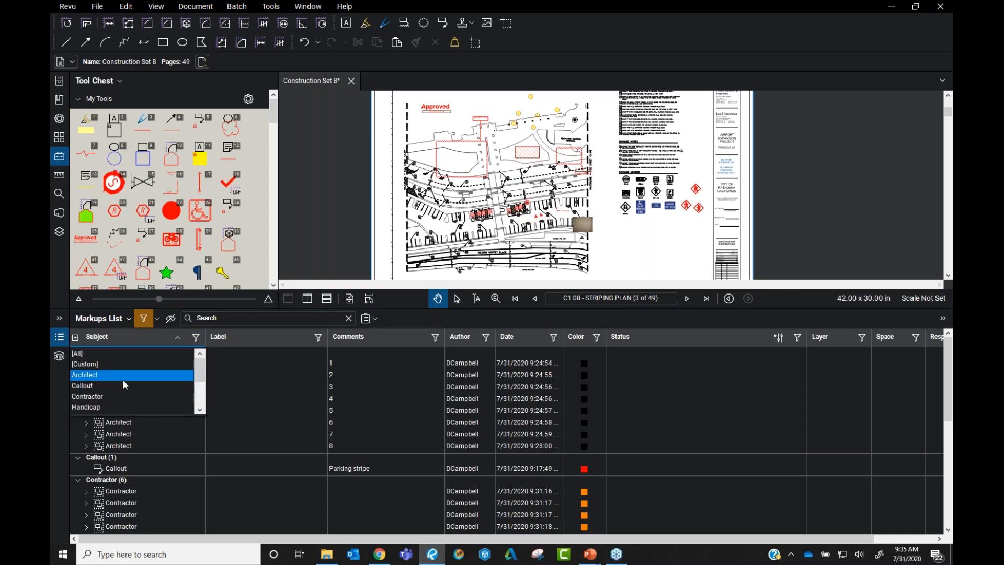
scroll(139, 379, "down", 1)
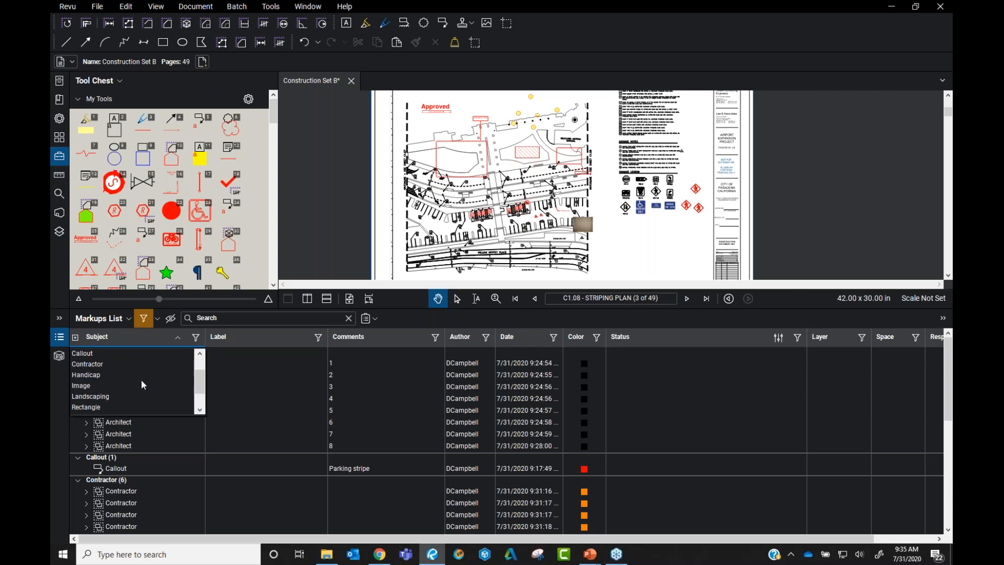
left_click(130, 396)
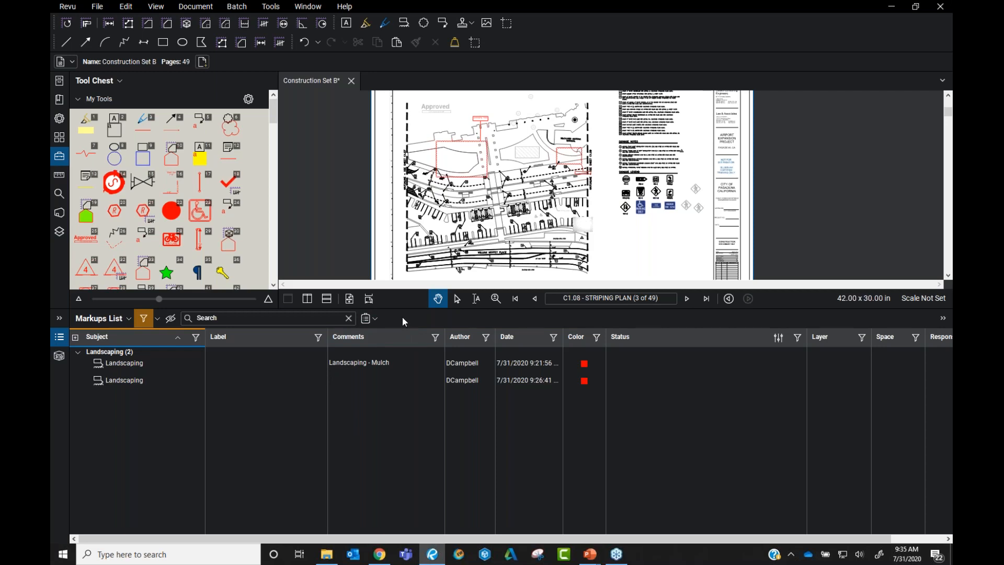
left_click(151, 368)
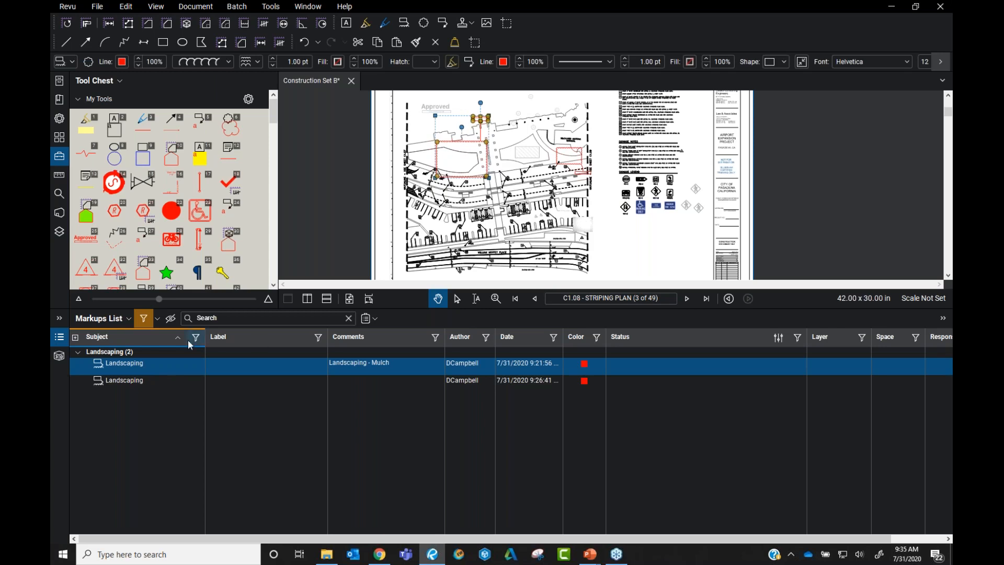
Reply 'Red Mulch Please' to the first Landscaping markup
right_click(135, 371)
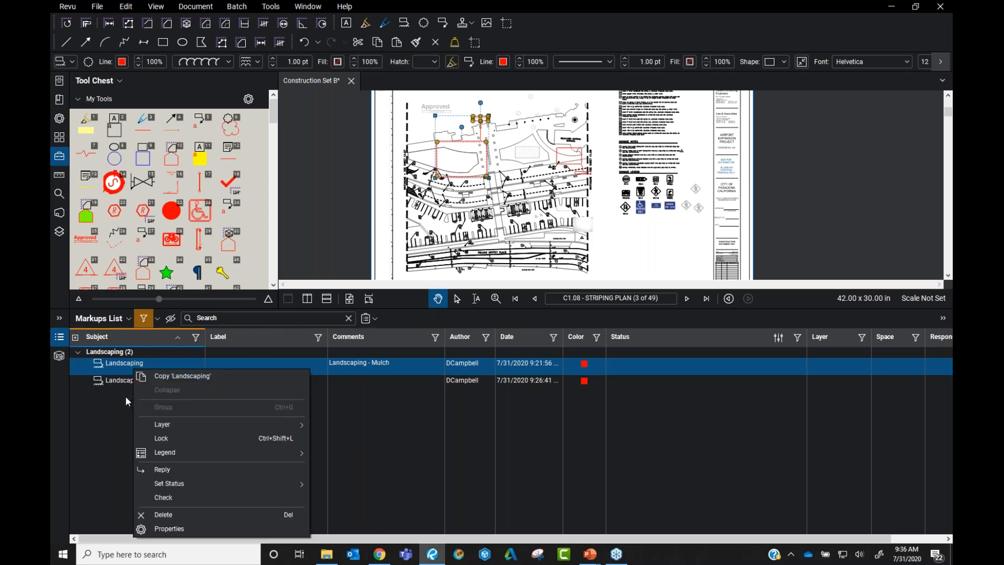
left_click(170, 469)
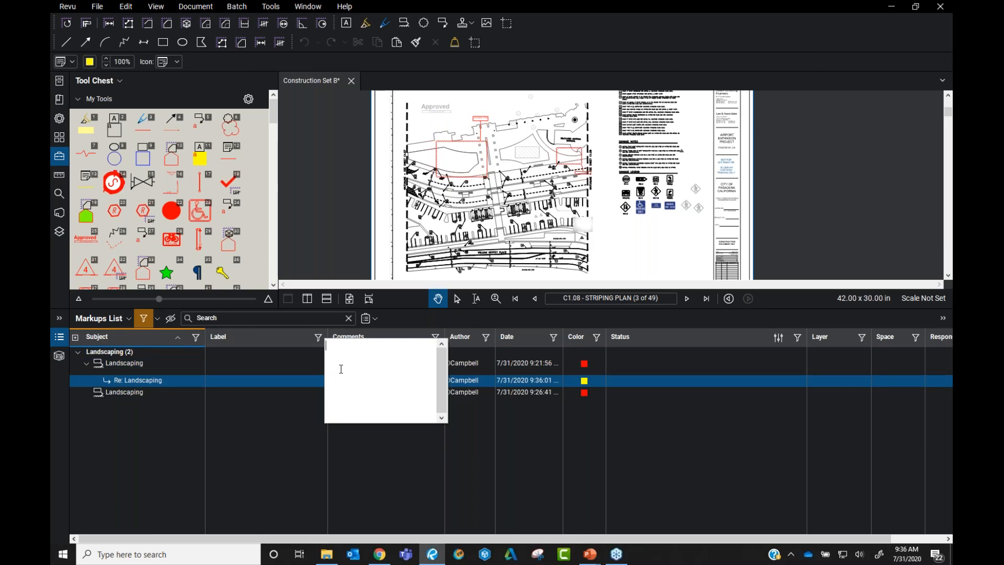
type("Red Mulch Please")
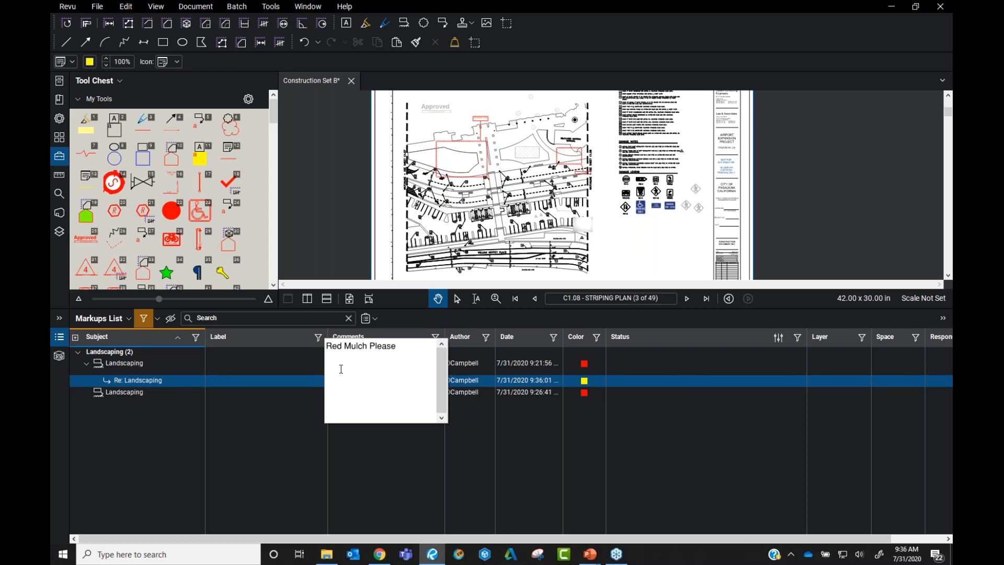
left_click(687, 356)
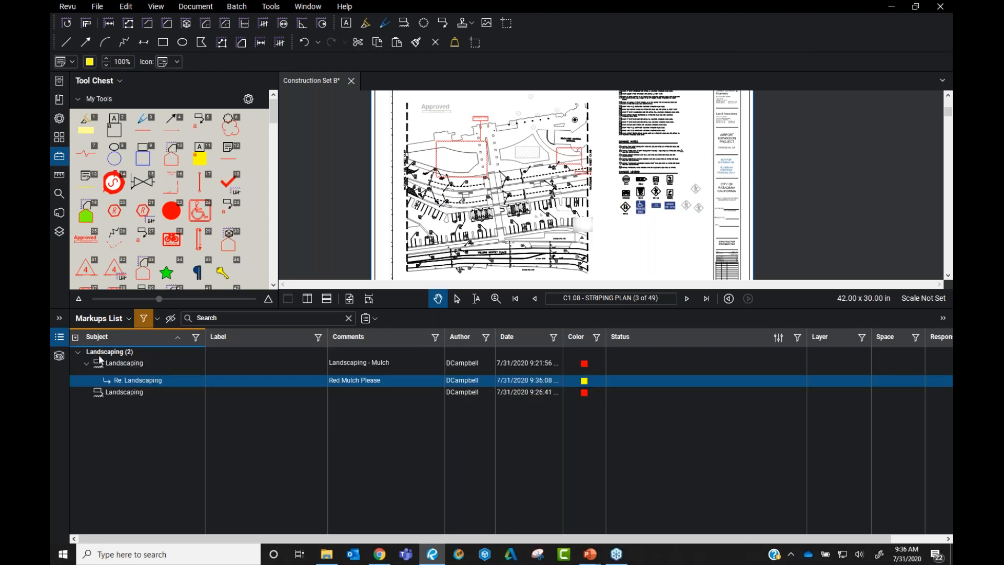
left_click(362, 384)
left_click(375, 318)
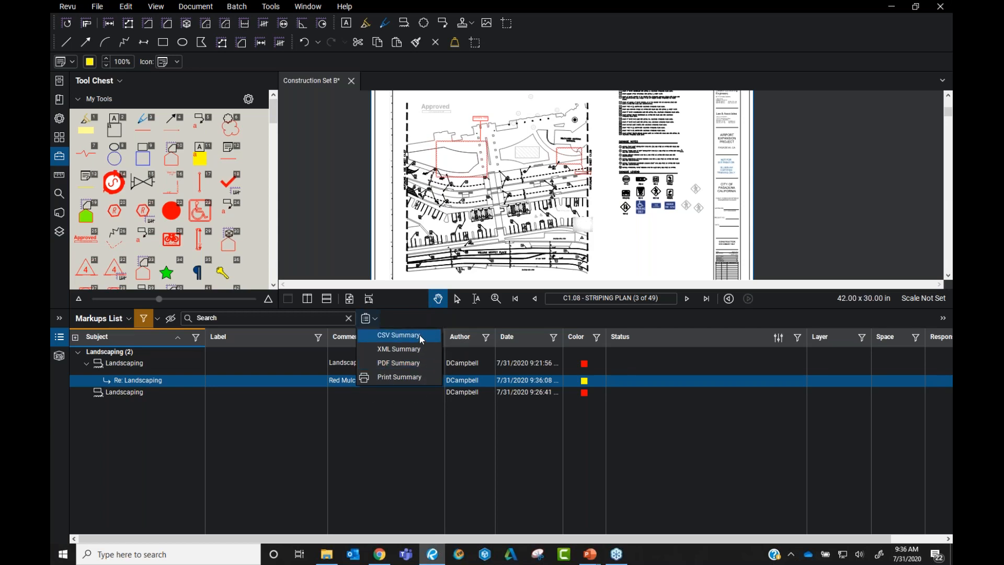
Open PDF Summary for Construction Set B.pdf and review its checked columns
left_click(418, 363)
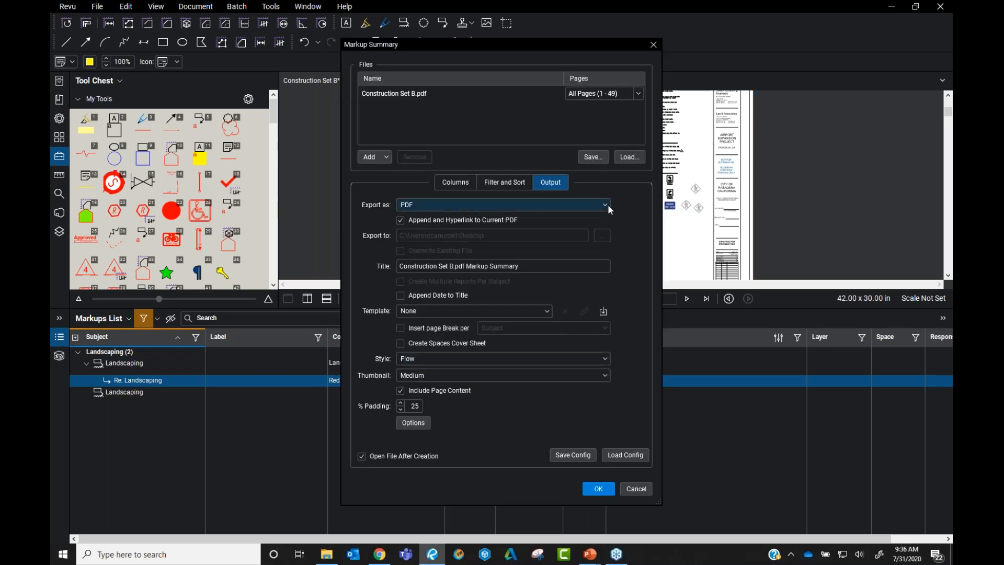
left_click(455, 184)
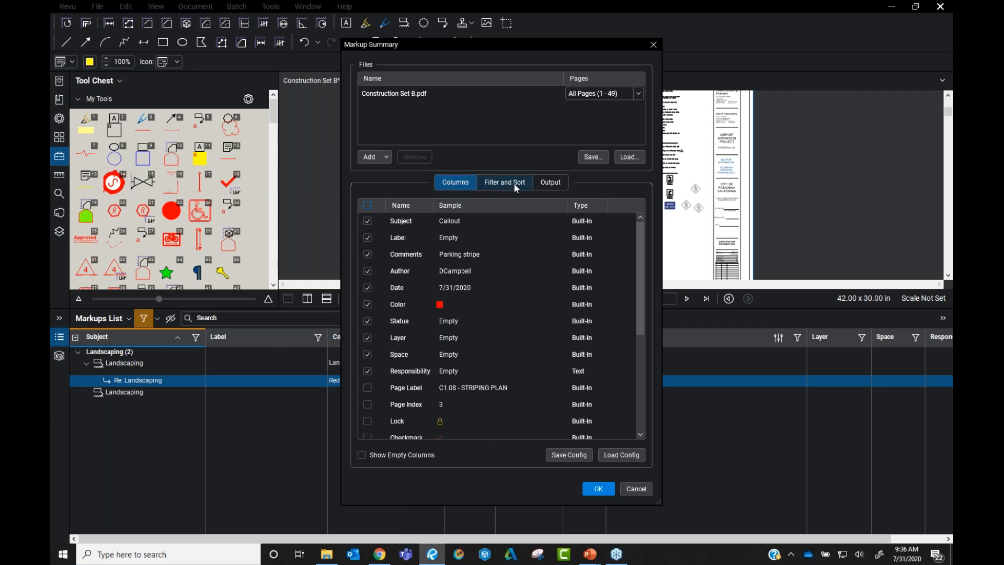
left_click(450, 187)
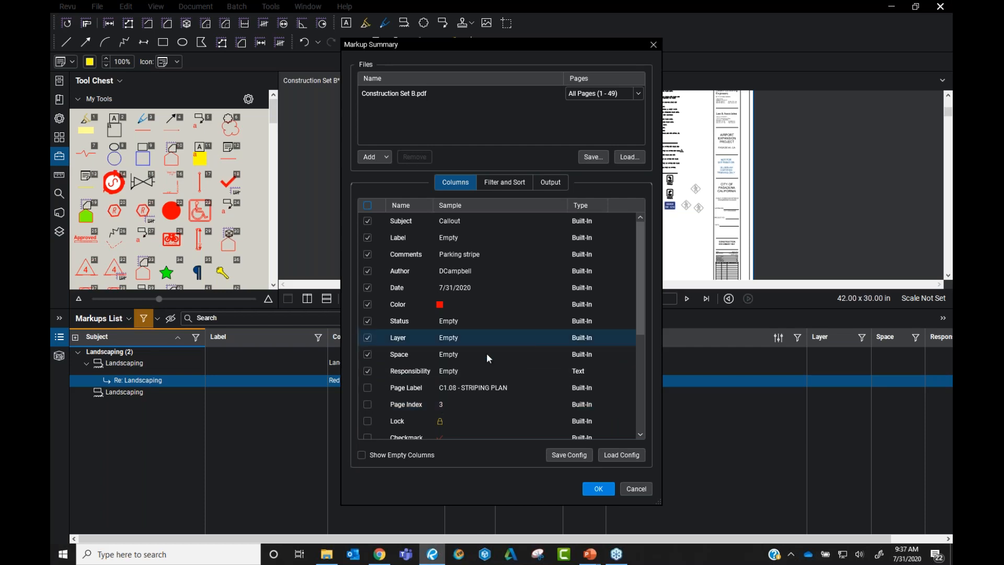
Set the summary's Subject filter to Landscaping only
left_click(500, 182)
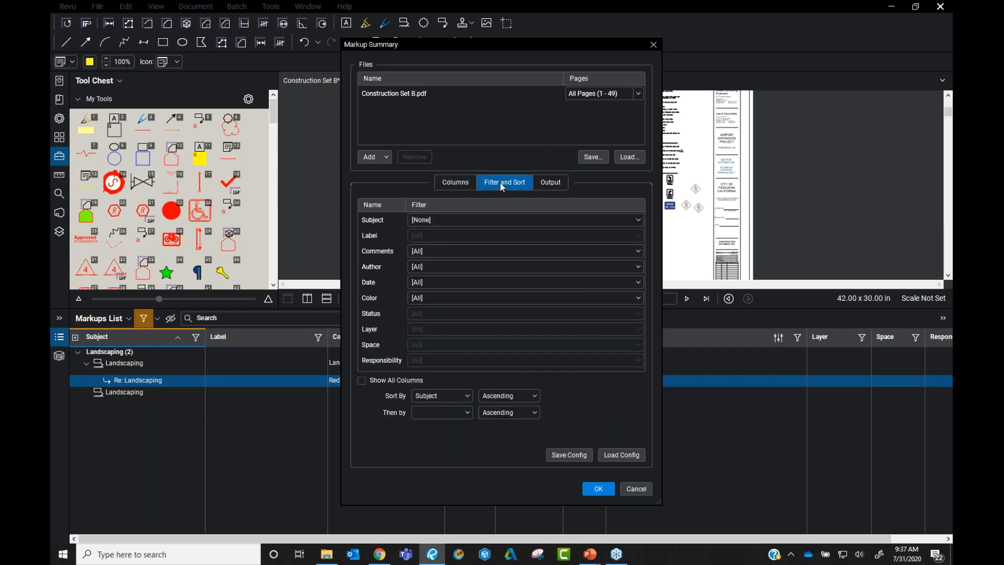
left_click(468, 216)
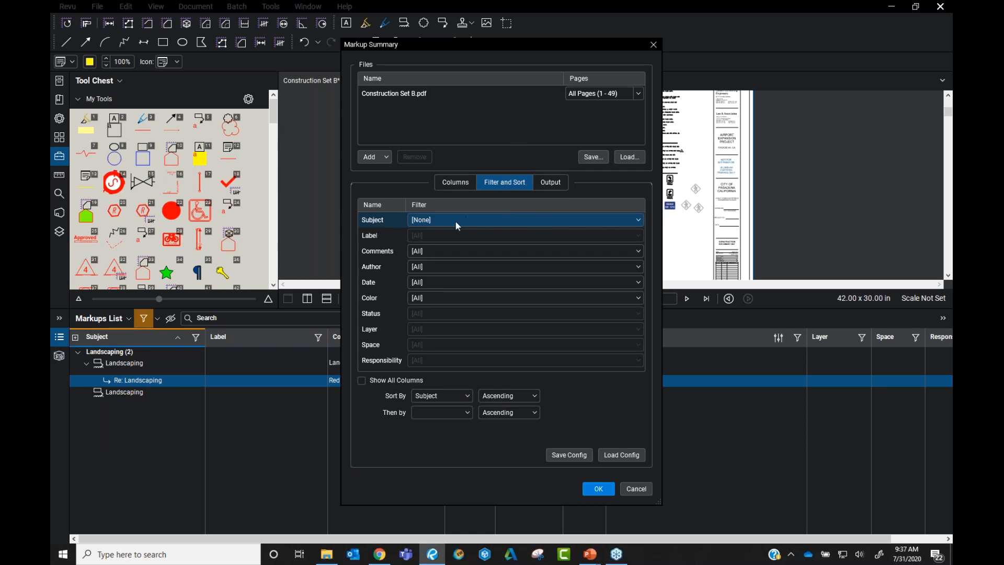
left_click(617, 219)
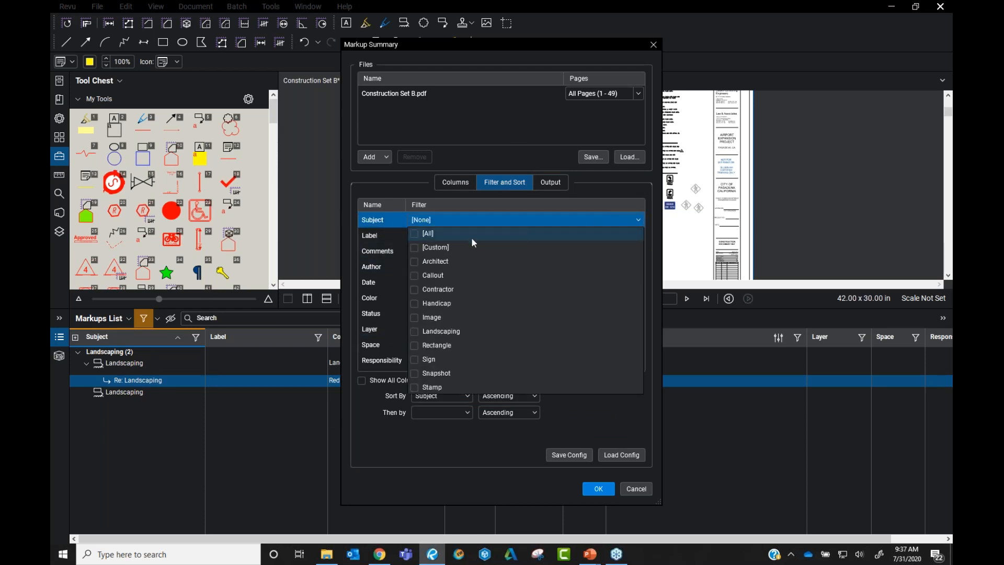
left_click(415, 331)
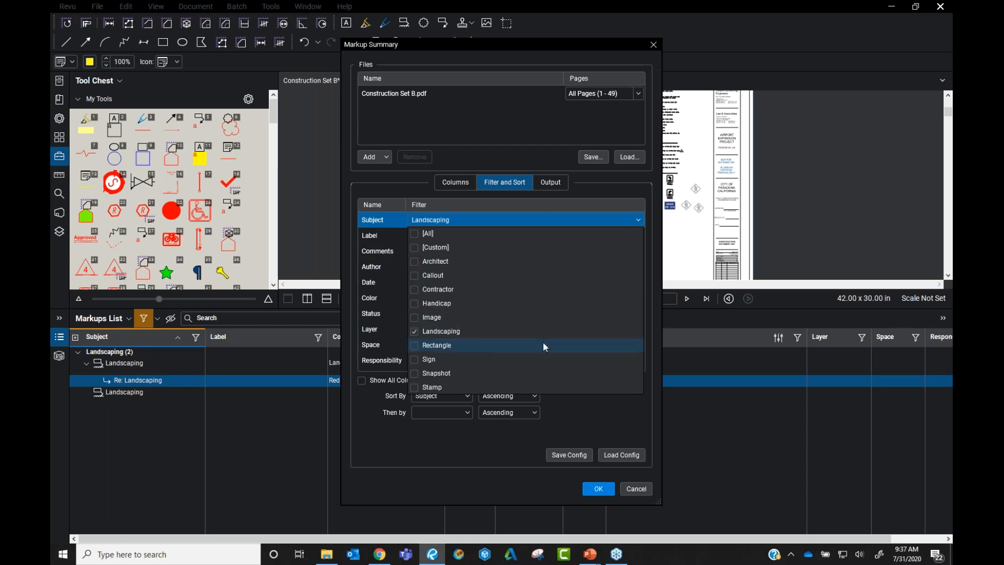
left_click(390, 208)
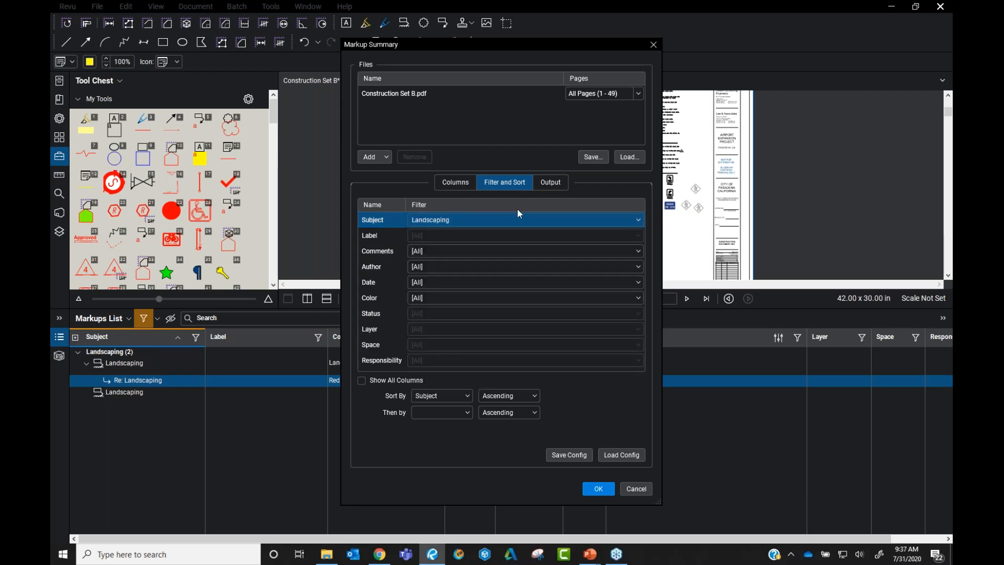
left_click(556, 180)
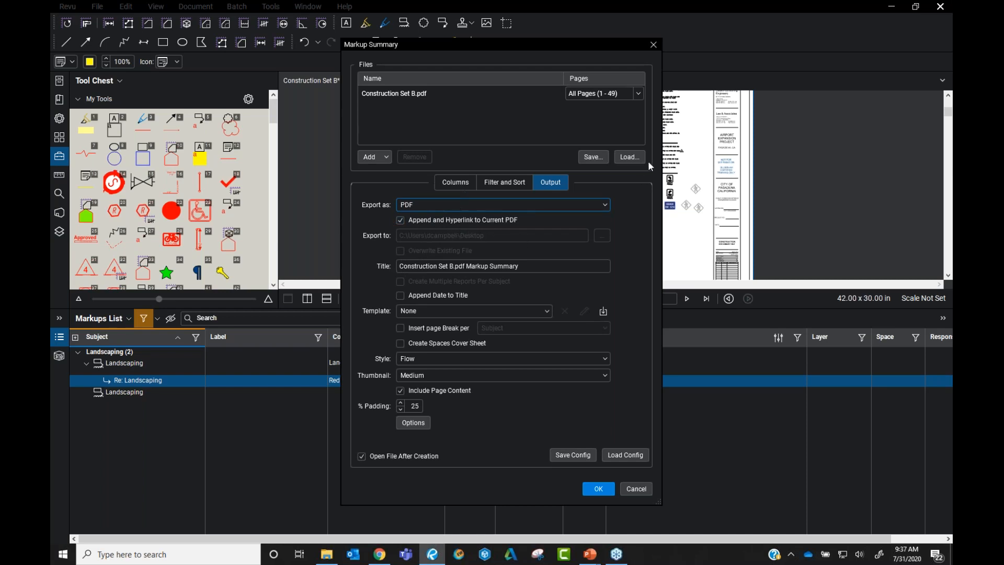
Change the Subject filter to [All] and generate the summary appended to the current PDF
left_click(502, 182)
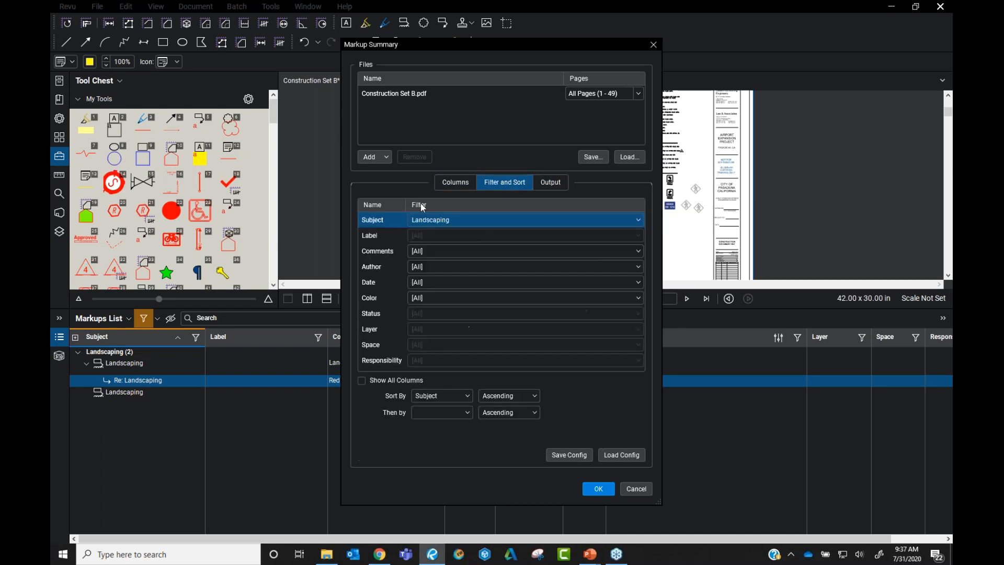
left_click(558, 220)
left_click(413, 331)
left_click(415, 232)
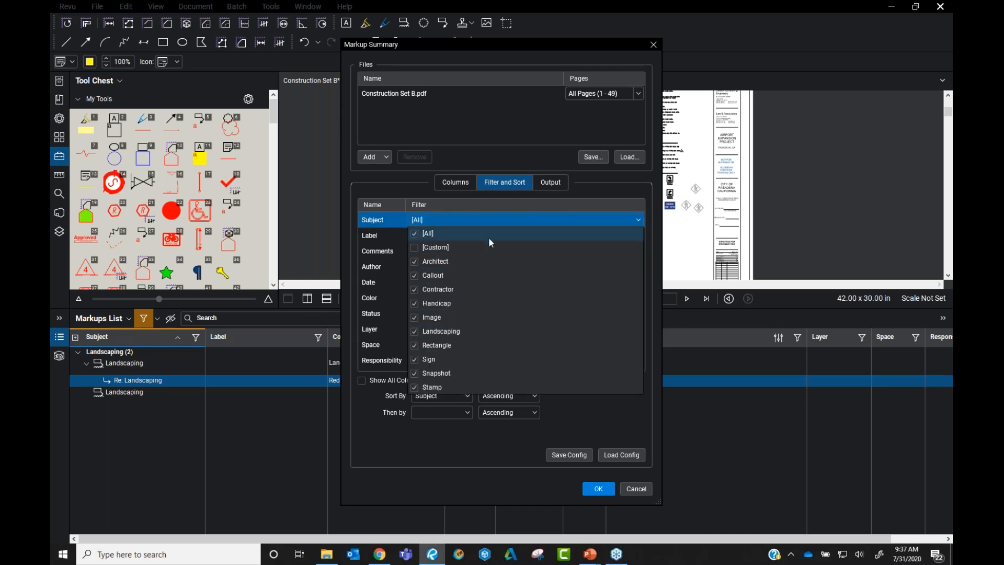
left_click(396, 190)
left_click(553, 183)
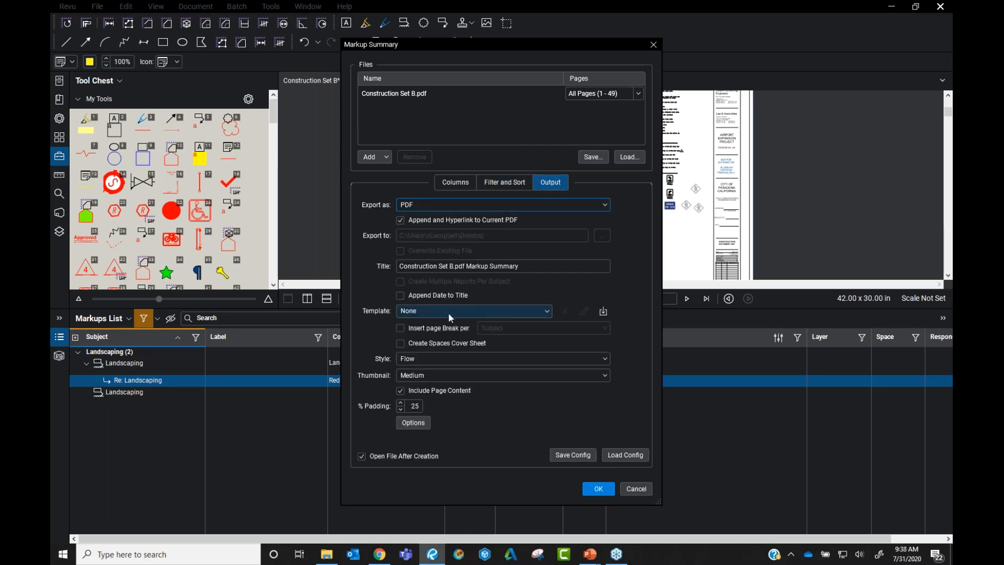
left_click(598, 489)
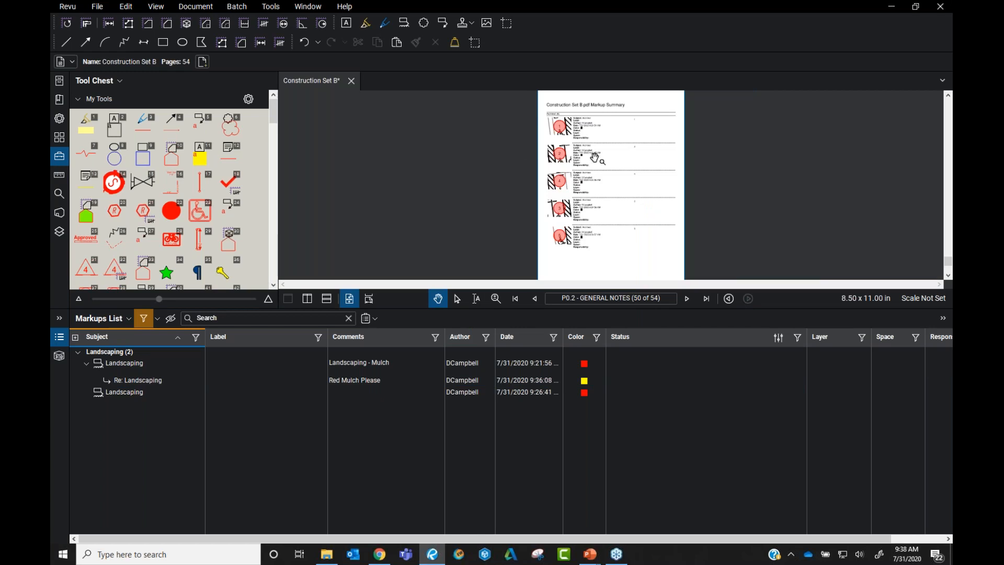
Page through the summary and follow the Parking stripe link to the striping plan
scroll(623, 259, "up", 3)
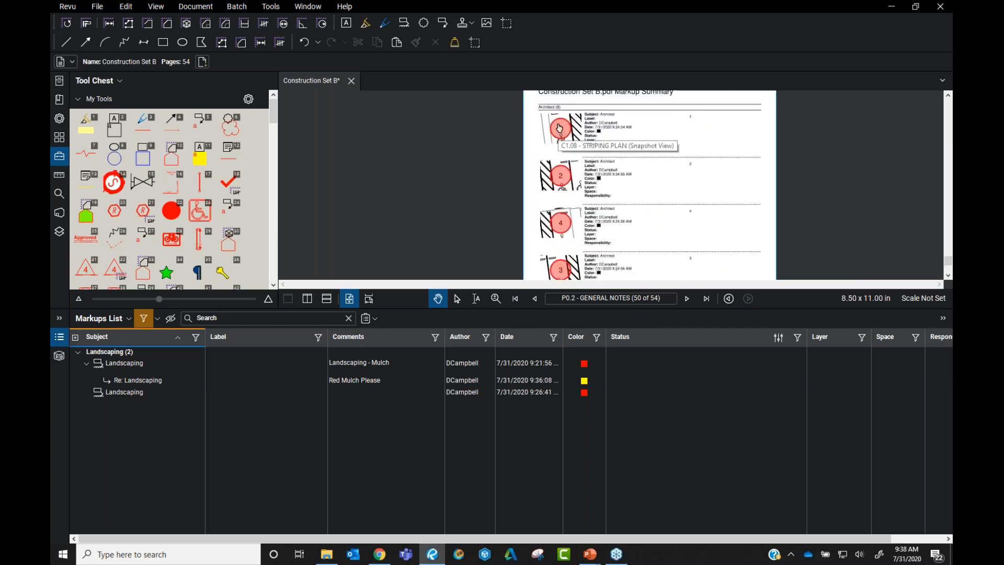
left_click(686, 297)
scroll(605, 217, "down", 1)
scroll(605, 217, "up", 2)
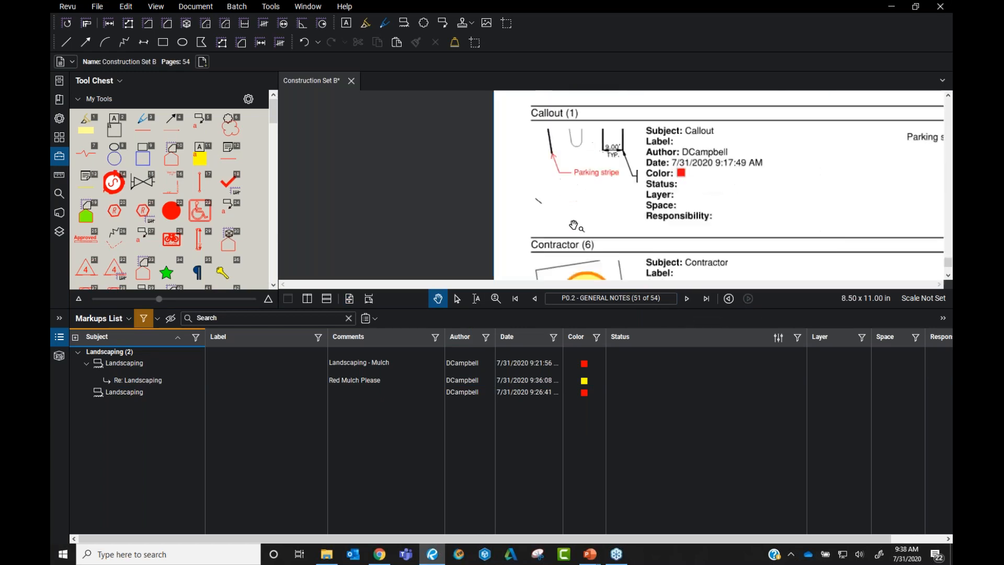
scroll(696, 203, "down", 3)
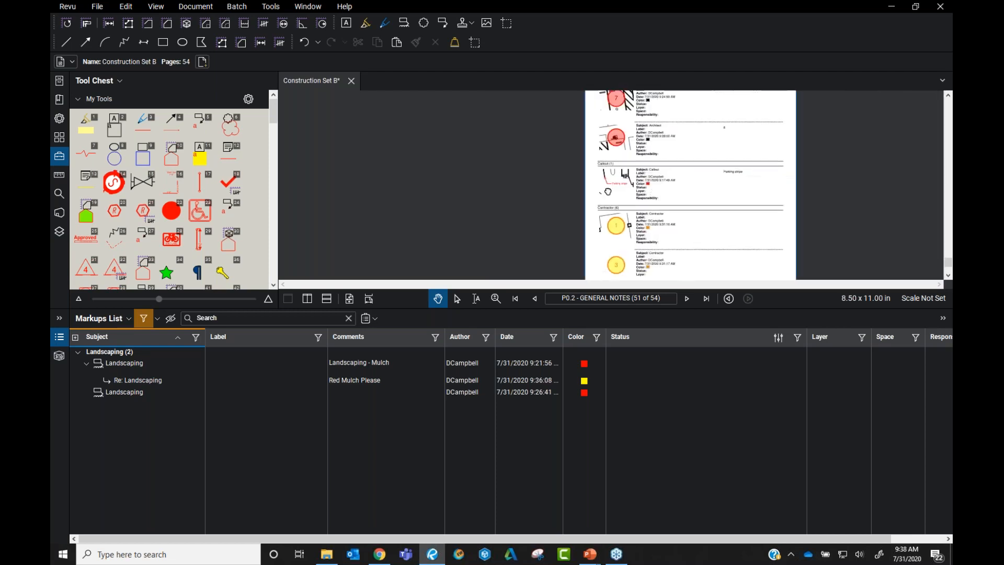
scroll(487, 177, "up", 3)
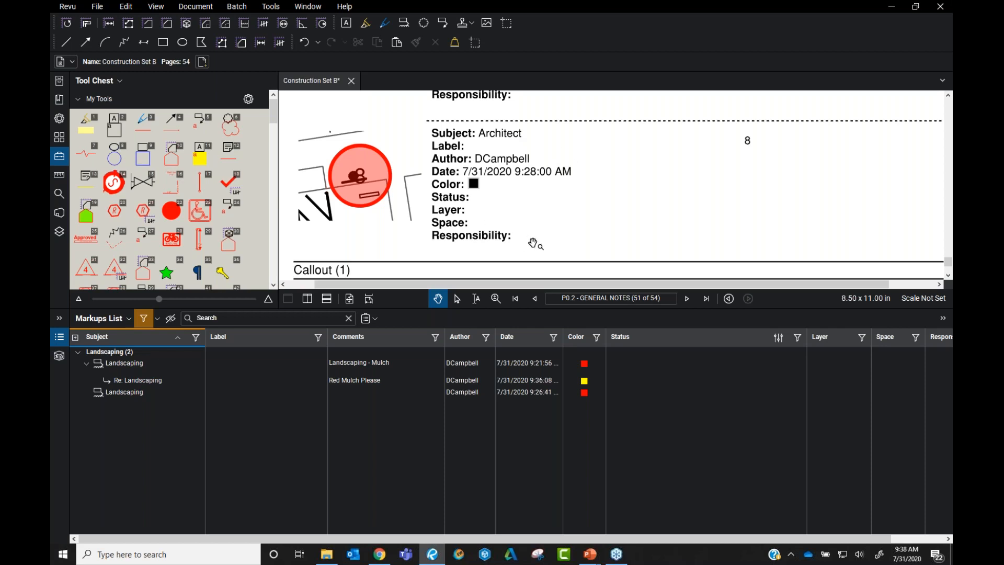
scroll(489, 225, "down", 3)
scroll(430, 219, "up", 5)
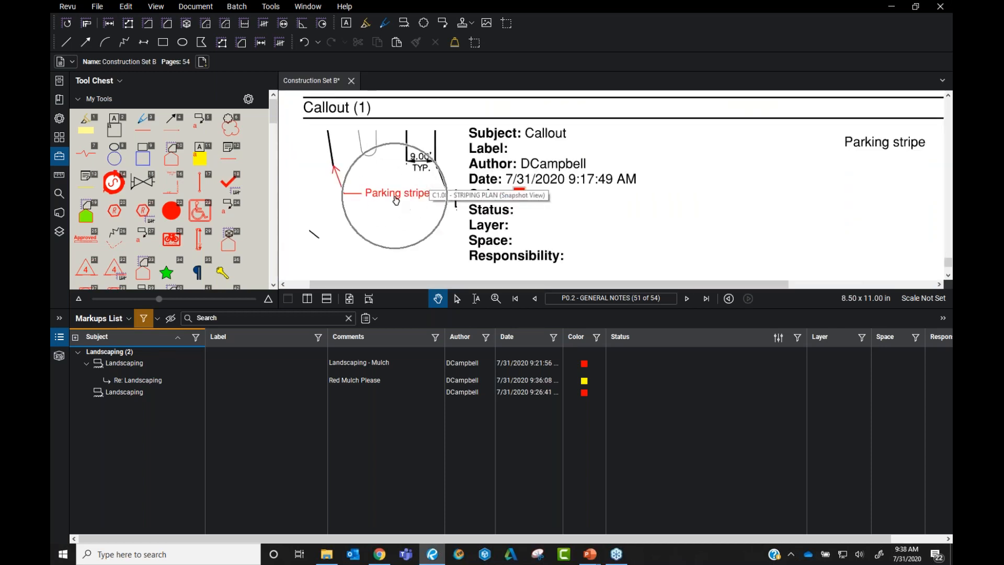
left_click(396, 199)
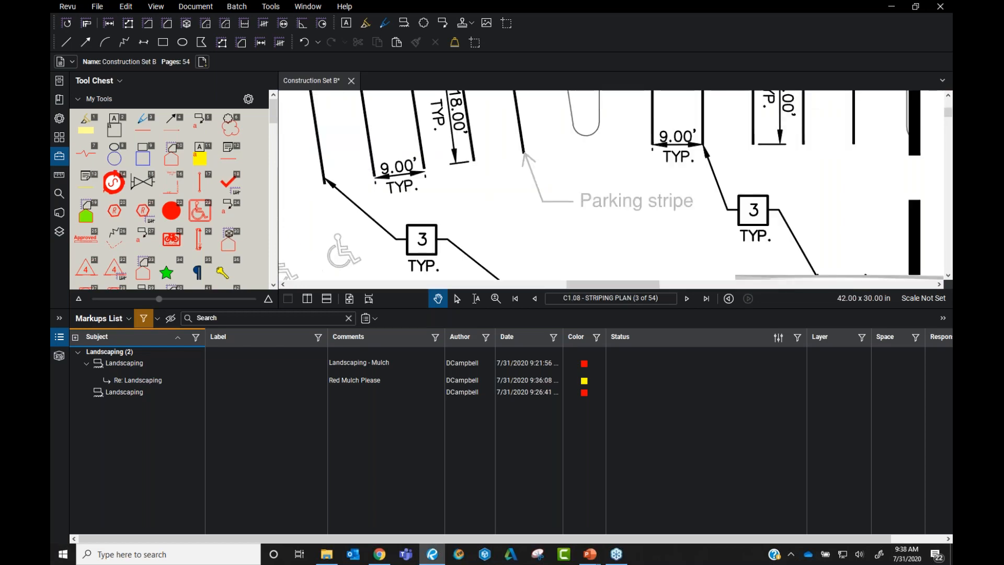
scroll(620, 204, "down", 3)
Show all markups in the Markups List again and view the Stamp (1) entry on the last page
left_click(145, 319)
scroll(613, 207, "down", 1)
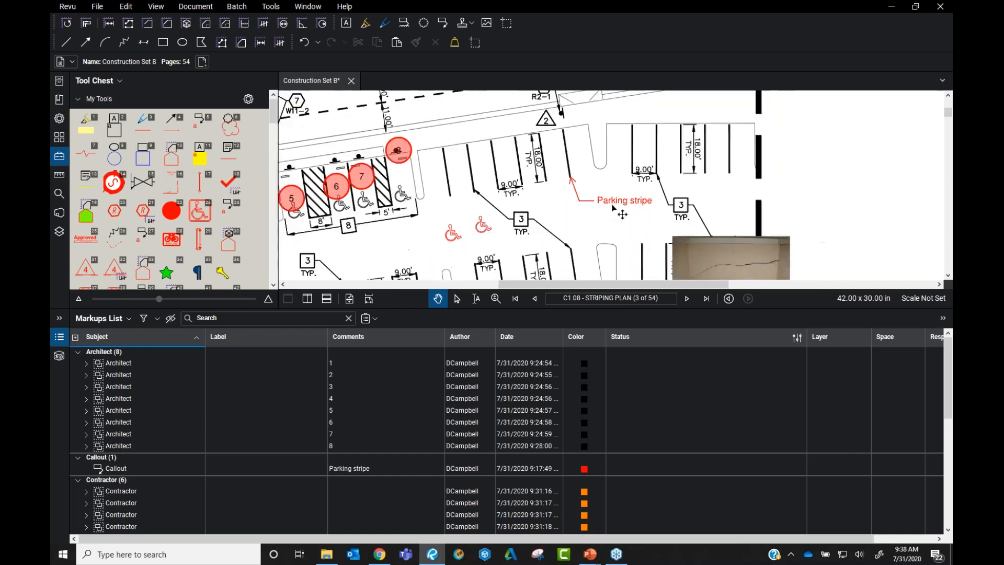
scroll(613, 207, "down", 7)
scroll(613, 207, "up", 4)
scroll(613, 207, "down", 4)
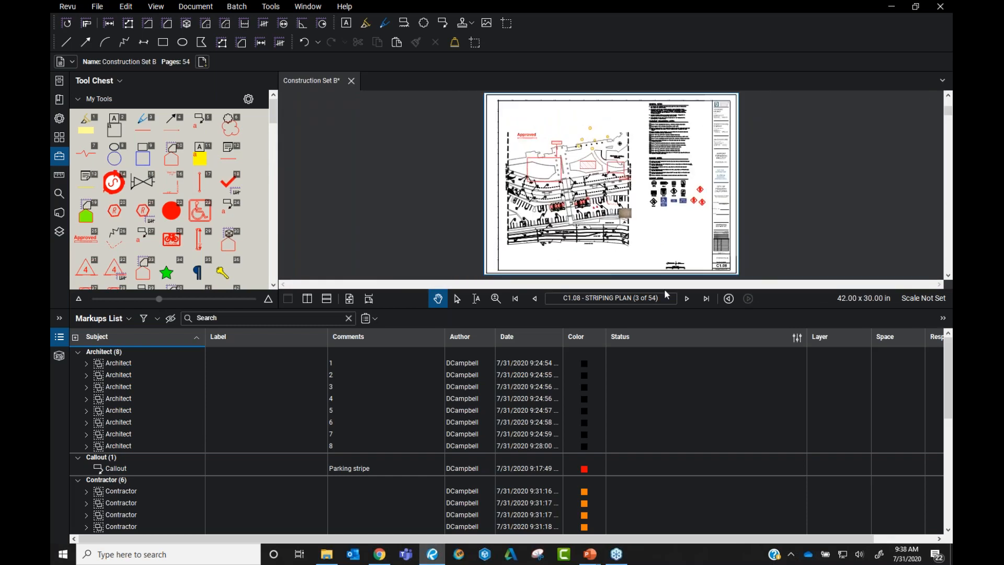
left_click(706, 298)
scroll(517, 179, "up", 5)
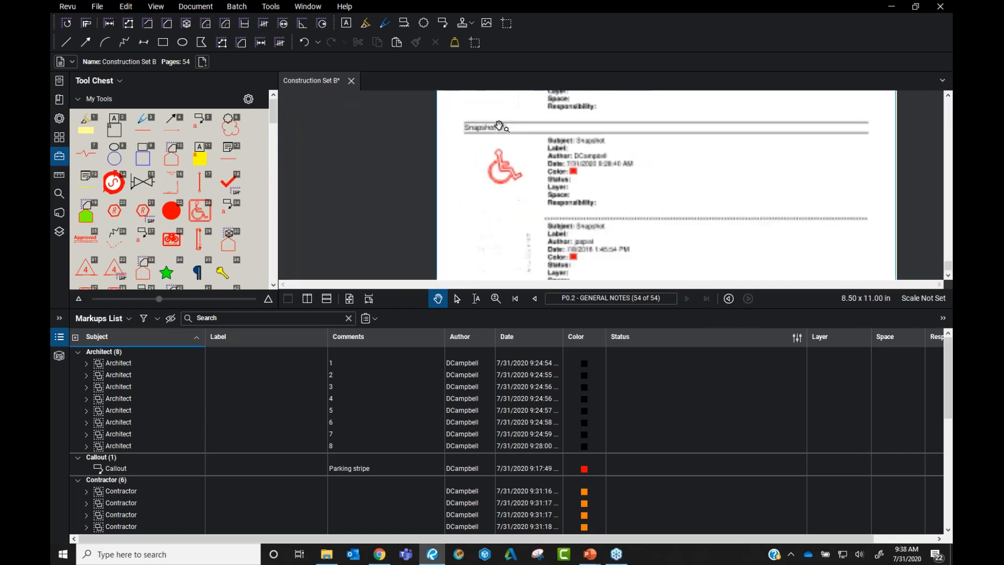
scroll(517, 180, "down", 4)
mouse_move(532, 217)
left_mouse_down()
mouse_move(526, 134)
mouse_move(514, 144)
mouse_move(499, 127)
mouse_move(523, 225)
left_mouse_up()
scroll(525, 230, "down", 5)
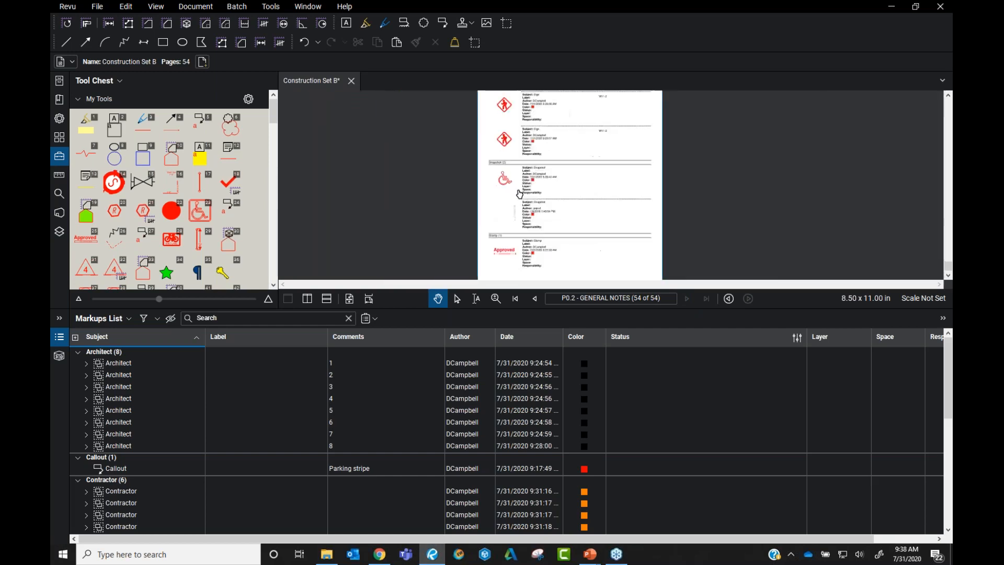
Step back through summary pages 52–49, return to page 51, and start another PDF Summary
left_click(533, 299)
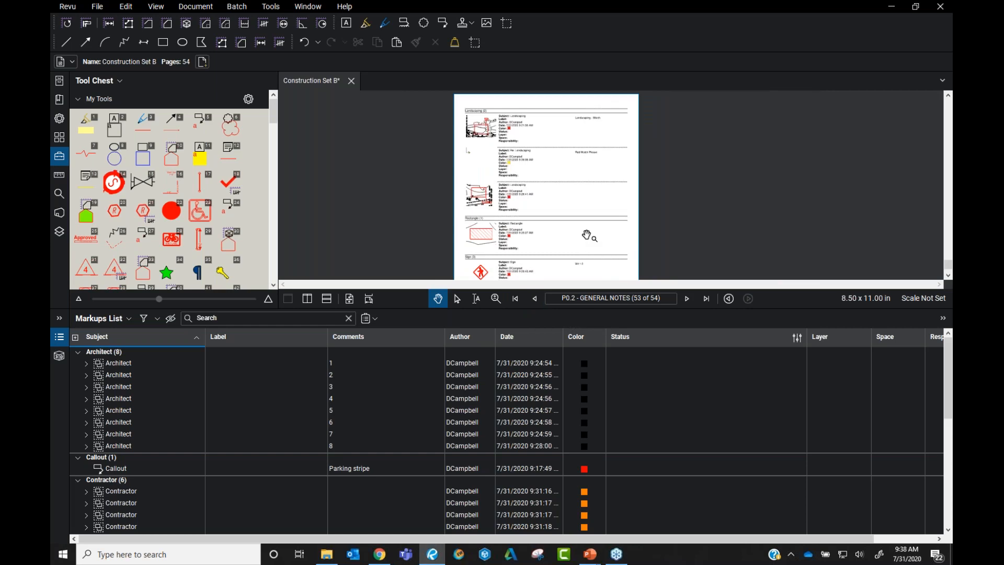
left_click(535, 299)
scroll(464, 194, "up", 5)
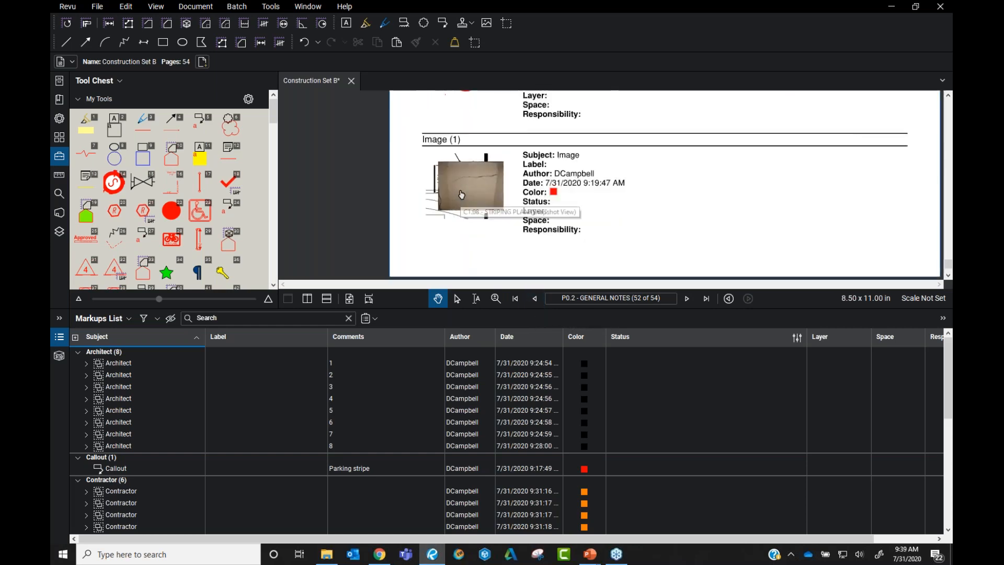
scroll(465, 195, "down", 5)
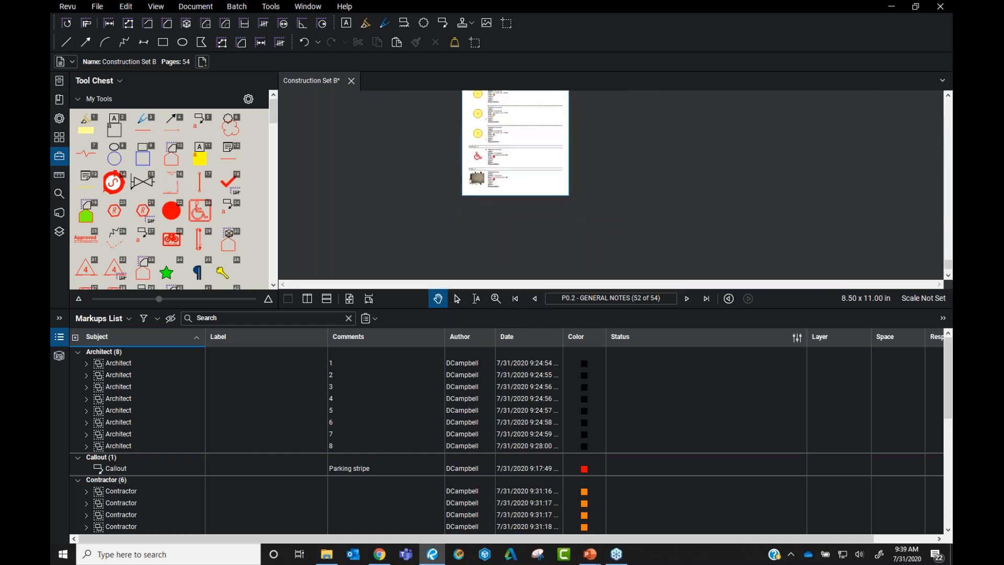
left_click(535, 300)
left_click_drag(534, 278, 531, 246)
left_click(534, 300)
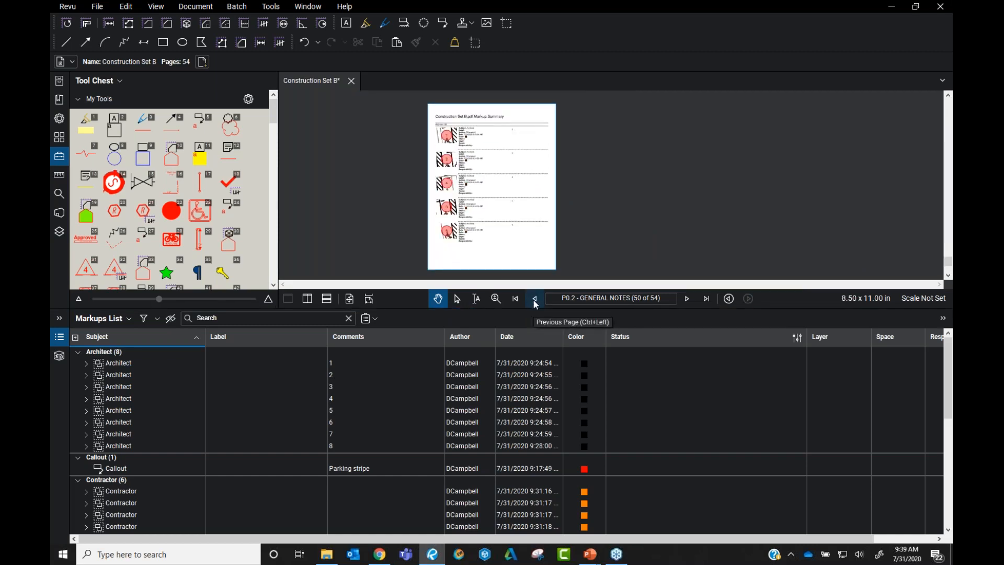
left_click(533, 300)
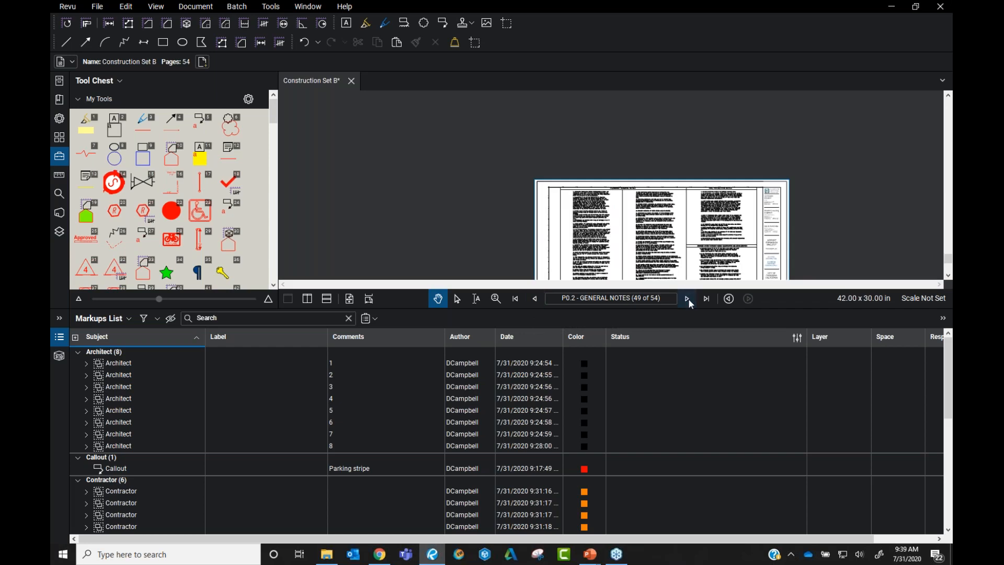
left_click(687, 298)
left_click(688, 299)
scroll(538, 194, "up", 8)
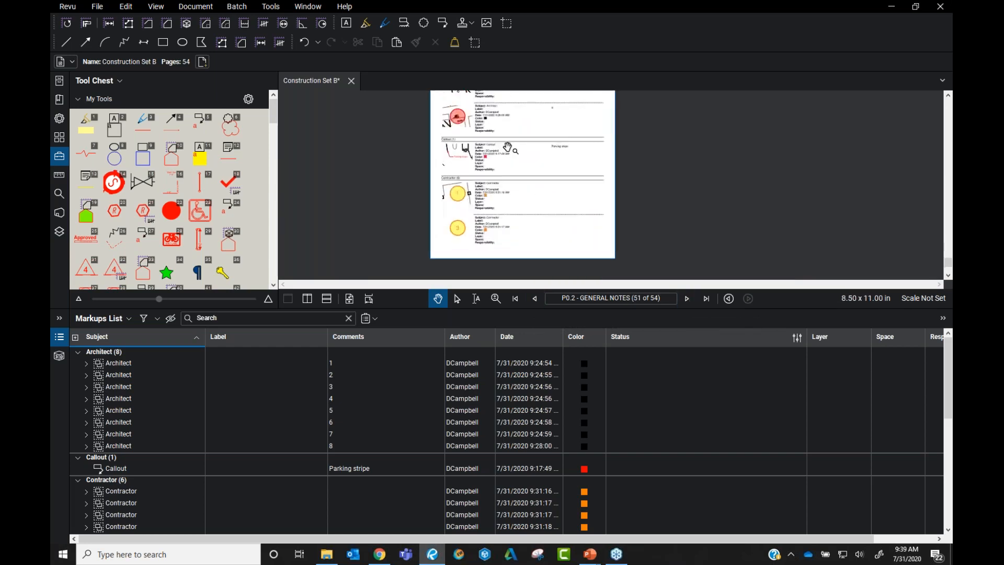
left_click_drag(507, 147, 559, 253)
scroll(502, 196, "down", 3)
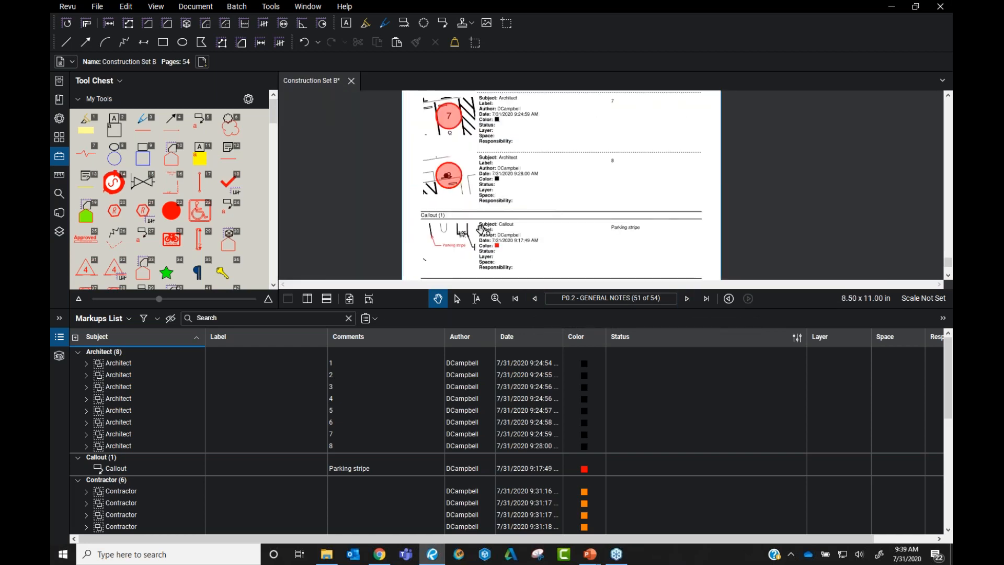
left_click(373, 320)
left_click(400, 360)
Confirm the additional summary layout options, then cancel the Markup Summary without generating a report
left_click(418, 426)
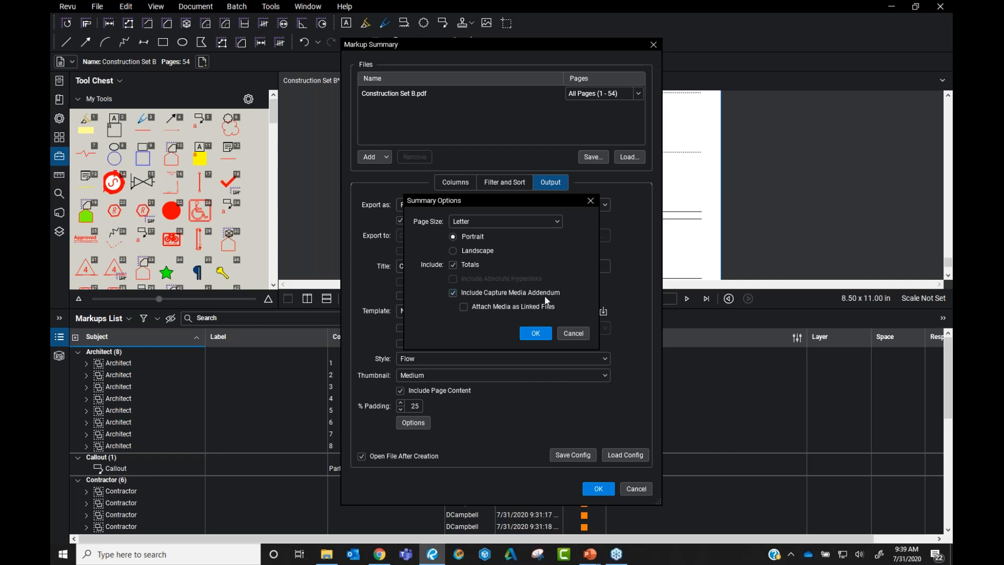
left_click(537, 333)
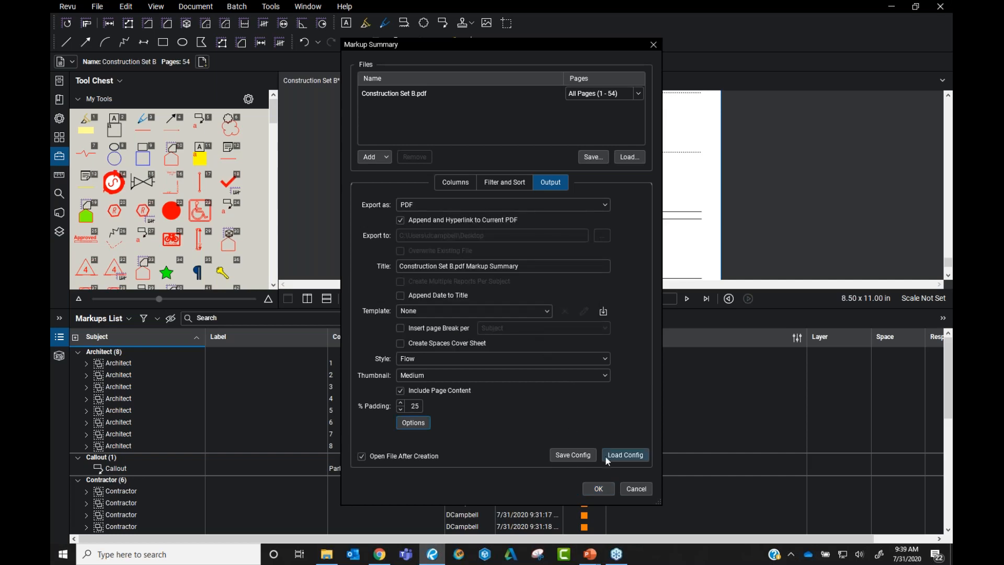
left_click(636, 489)
Collapse the Markups List, display the final summary page 54 of 54, and reopen the list
left_click_drag(513, 212, 499, 151)
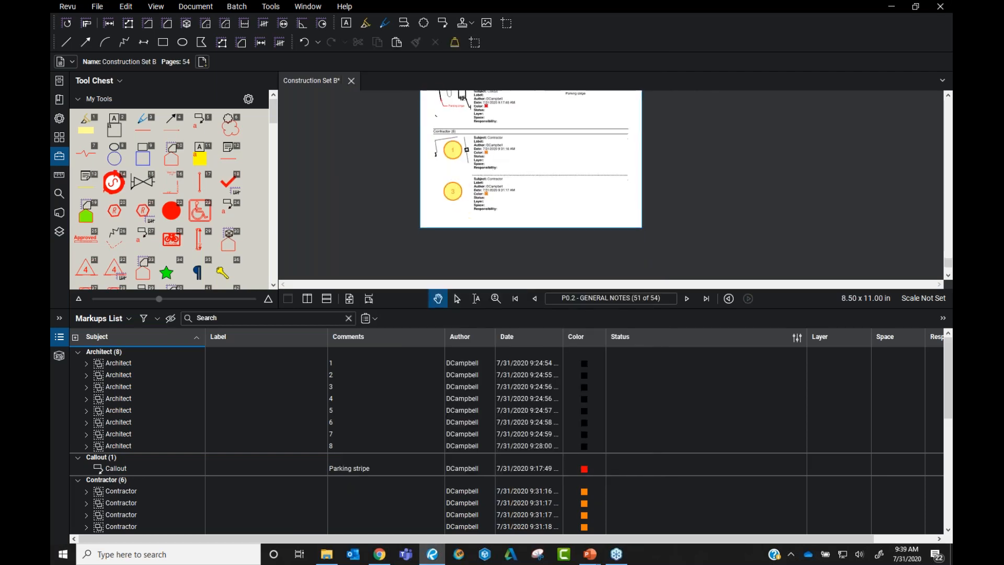
double_click(708, 308)
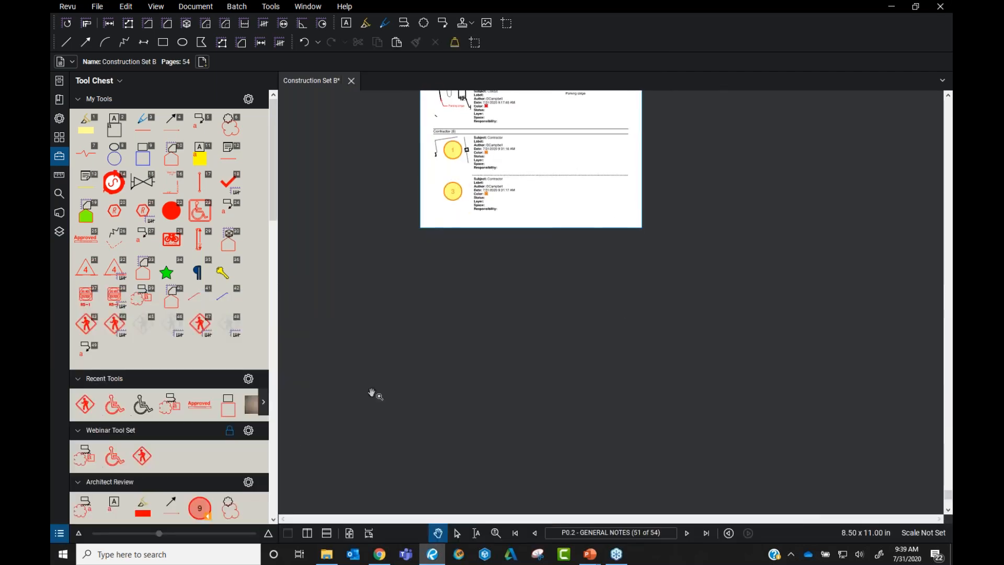
left_click(705, 532)
left_click_drag(500, 160, 504, 254)
scroll(495, 319, "up", 3)
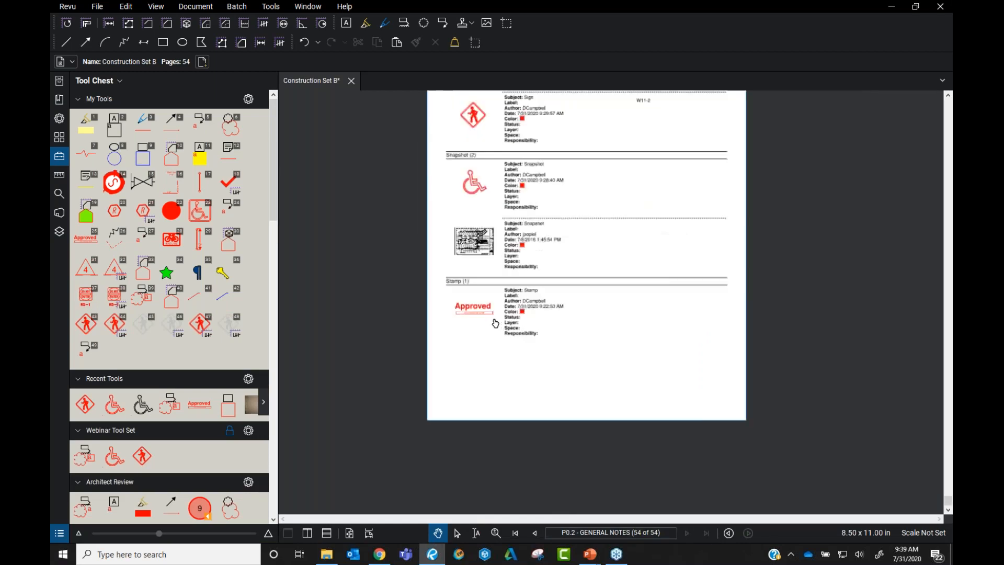
left_click(59, 533)
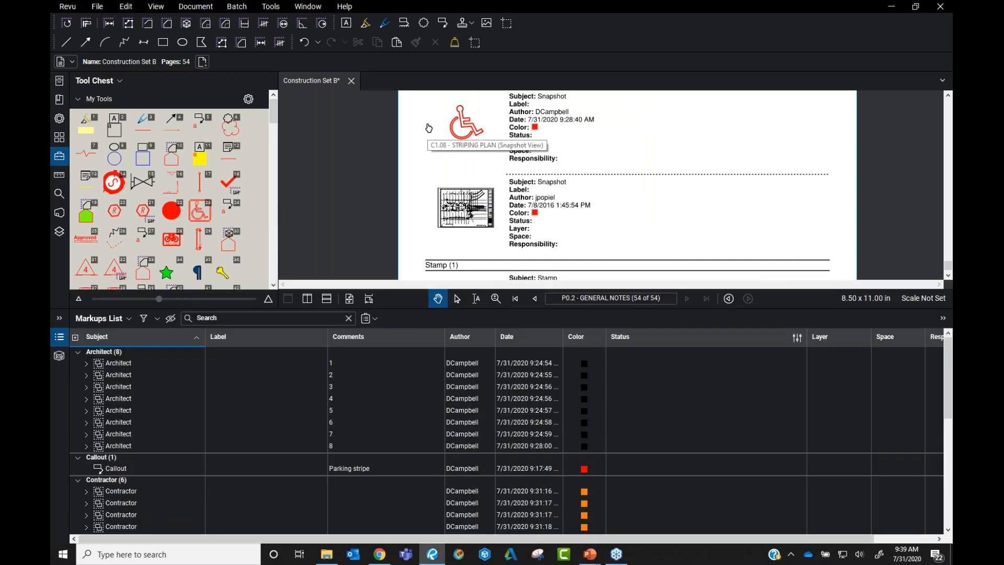
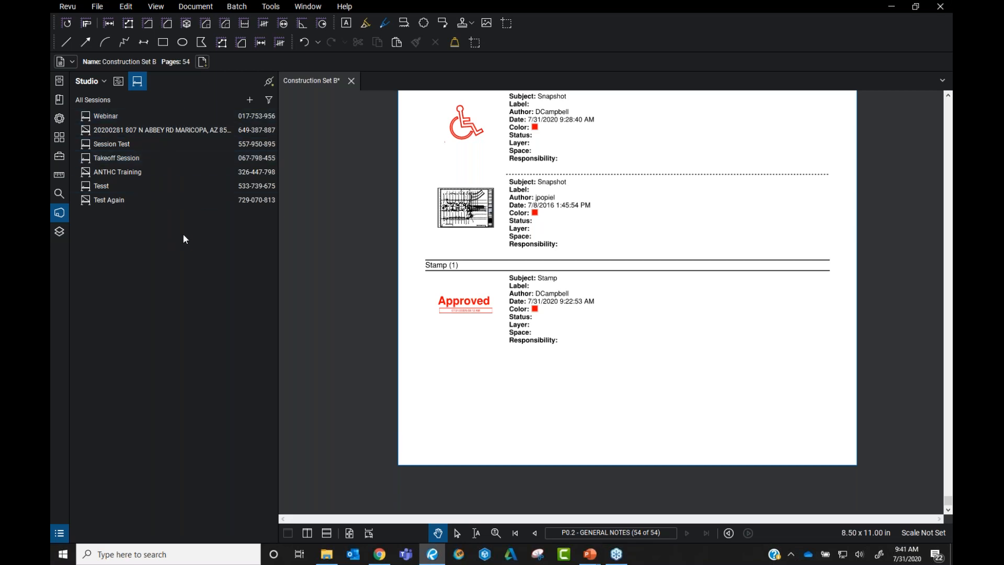
Select the Webinar session in the Studio All Sessions list
left_click(133, 118)
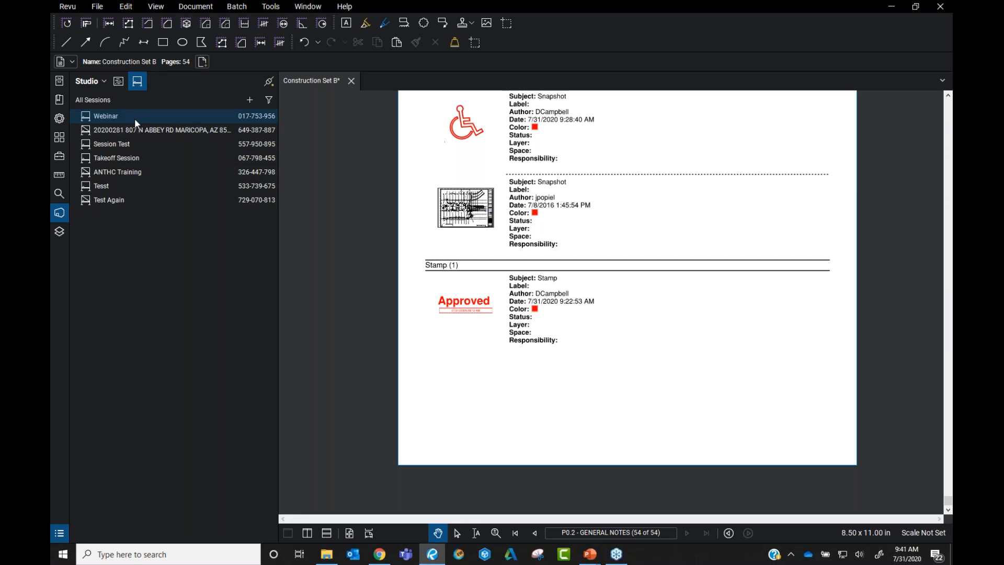
Join the Webinar Studio Session to see its attendees, documents and record
double_click(134, 119)
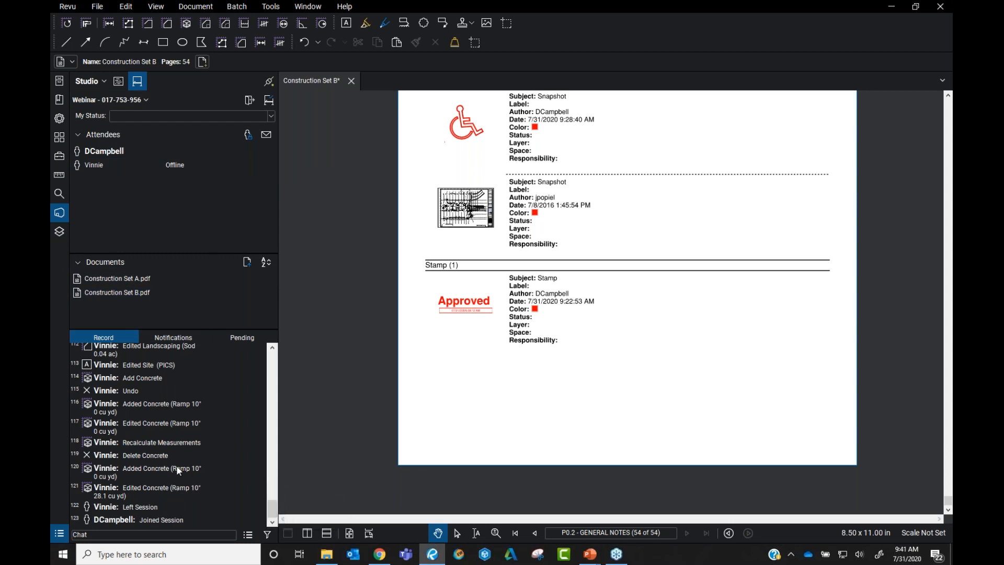
left_click(176, 297)
mouse_move(163, 296)
Return Construction Set B to its G0.01 cover page and fit it in view
left_click(516, 532)
scroll(525, 214, "down", 6)
left_click_drag(669, 367, 487, 302)
key("ctrl")
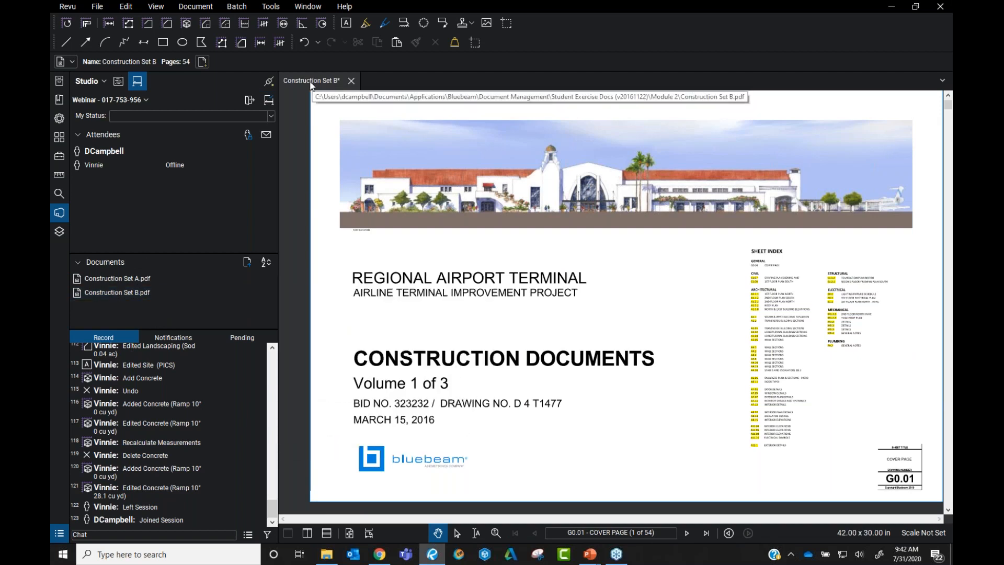
Open the session copy of Construction Set B.pdf, step to sheet C1.07, then back to the cover
double_click(129, 294)
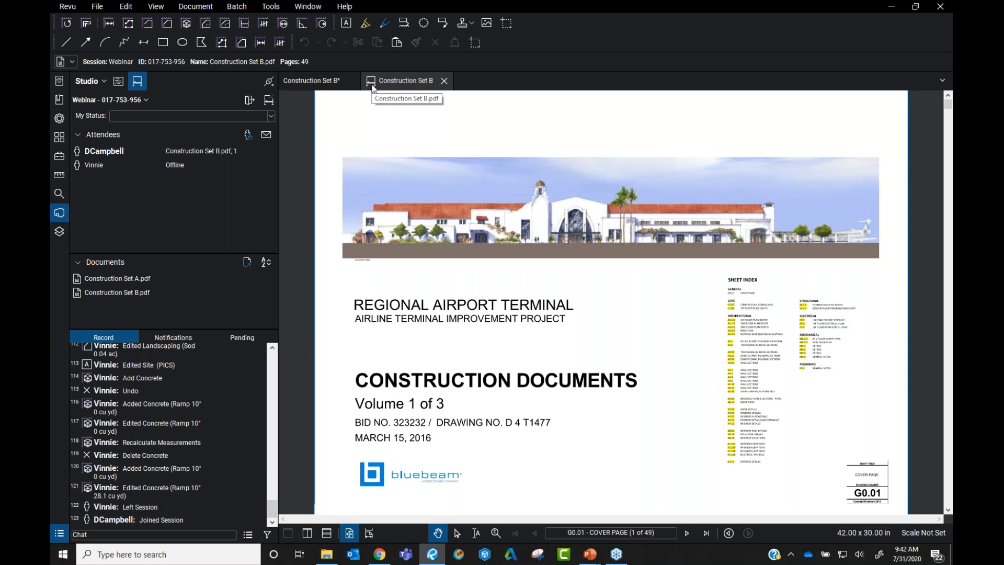
scroll(455, 228, "down", 1)
scroll(471, 277, "up", 2)
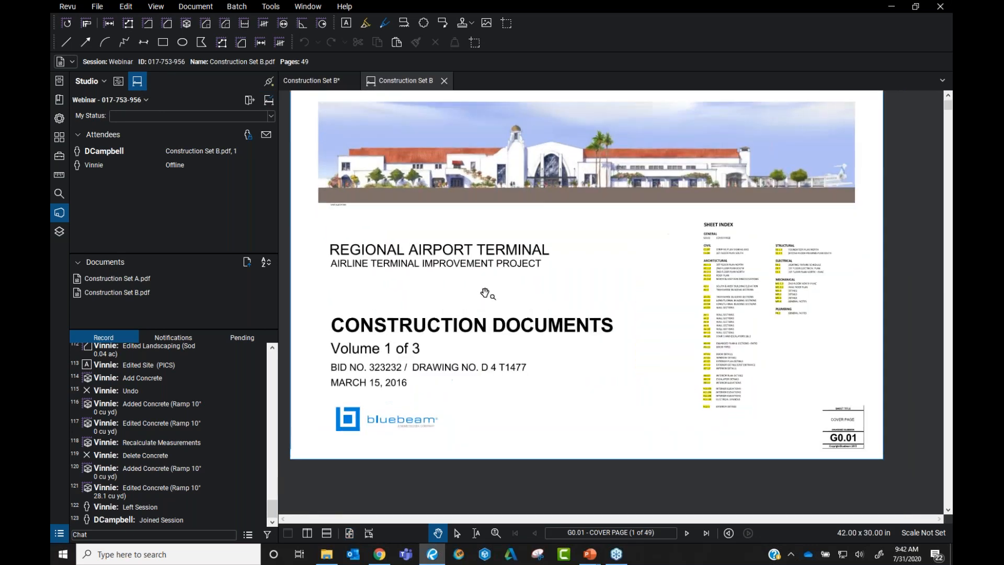
left_click(686, 533)
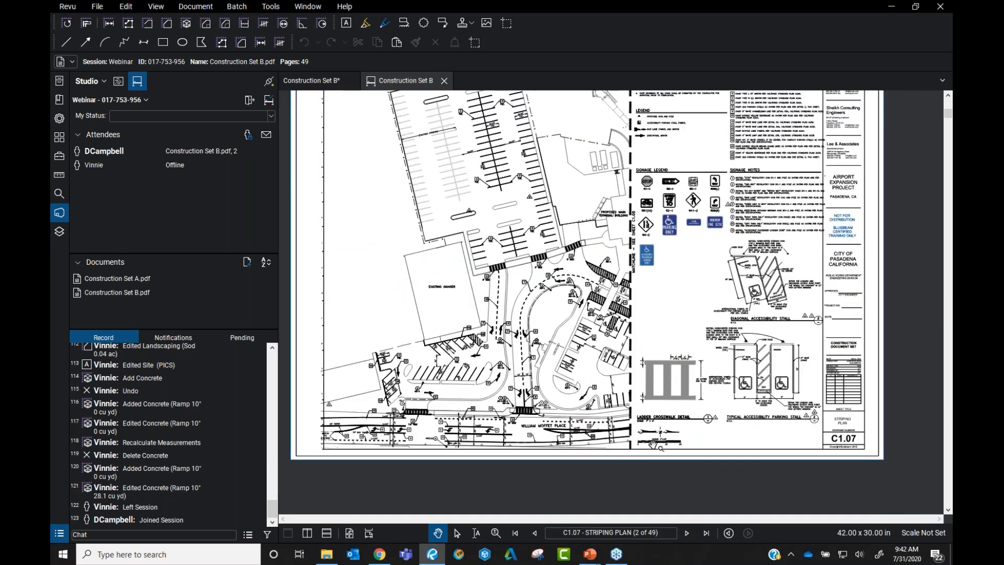
left_click(534, 533)
Jump to sheet A1.1.2 from the sheet index, then follow the detail callout to A7.05
scroll(730, 273, "up", 3)
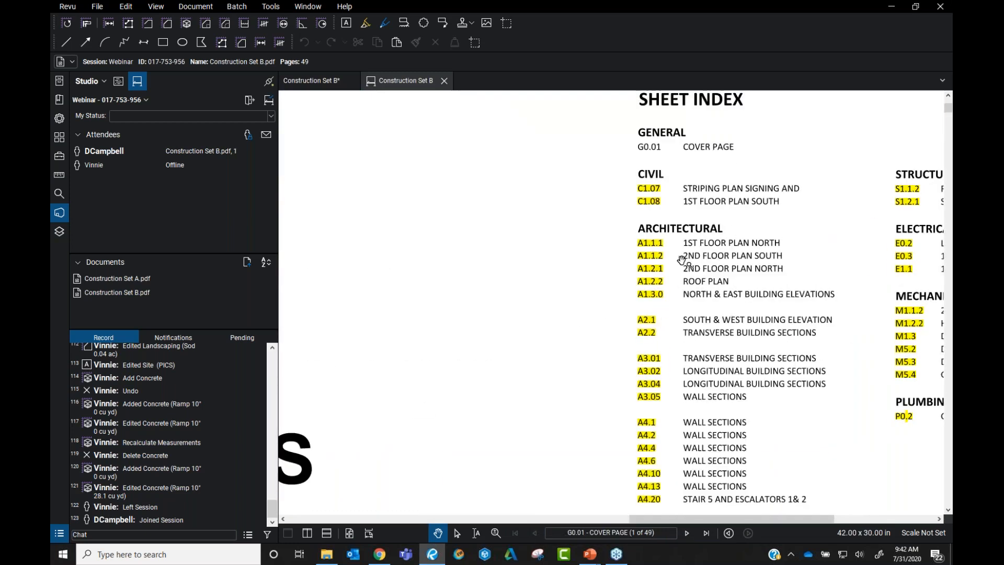
left_click(650, 258)
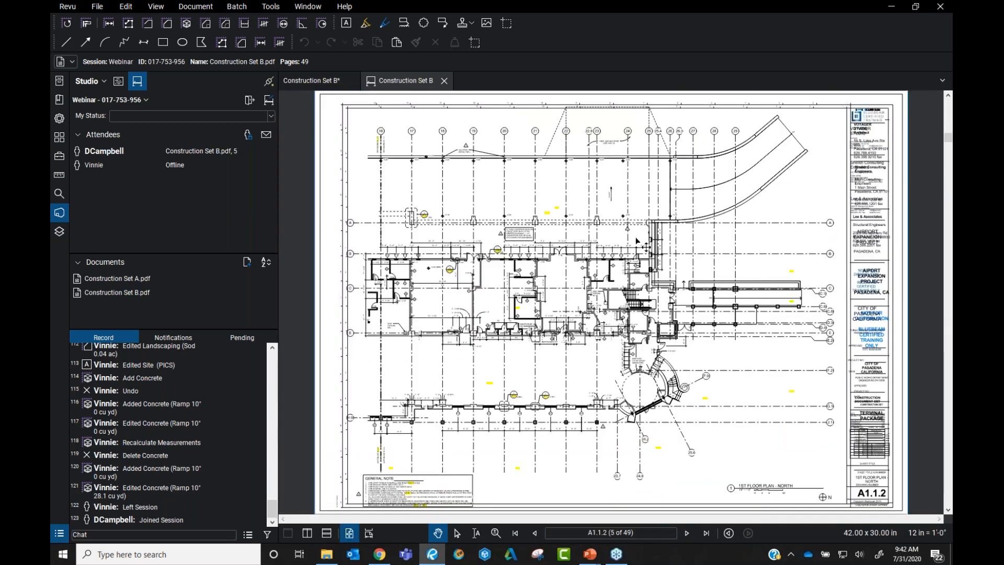
scroll(532, 248, "up", 4)
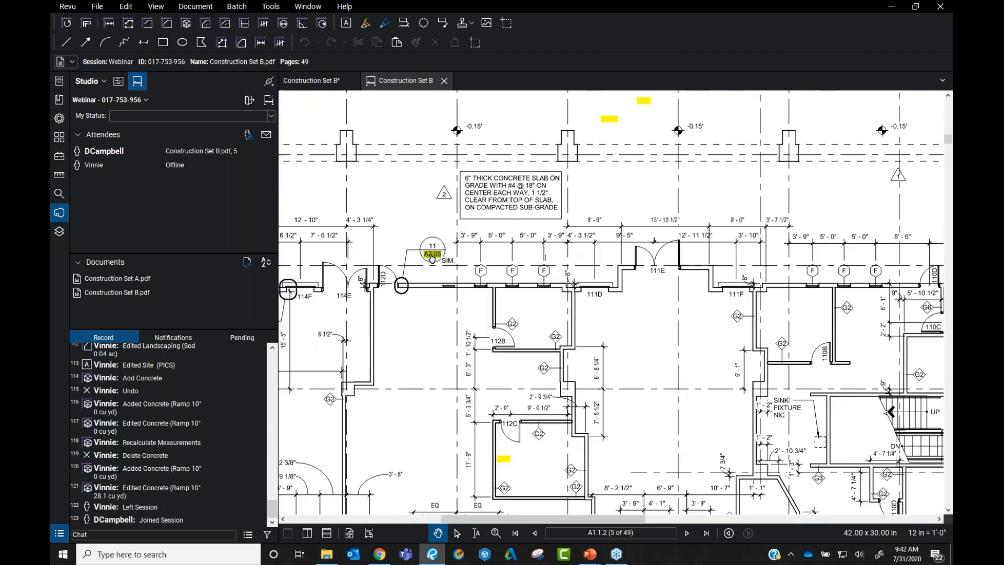
left_click(431, 253)
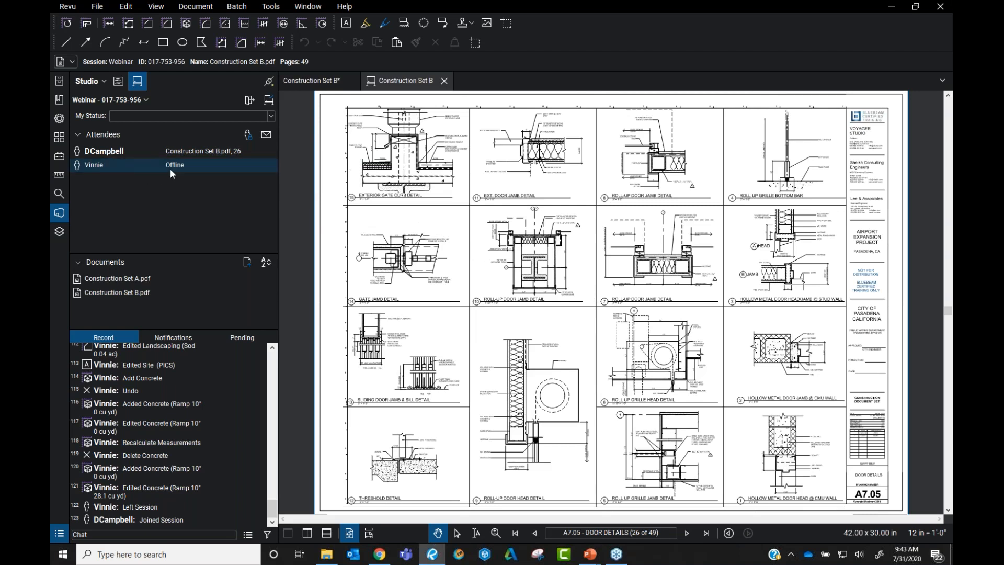
Jump to the added concrete ramp markup from Record entry 61
scroll(164, 416, "up", 15)
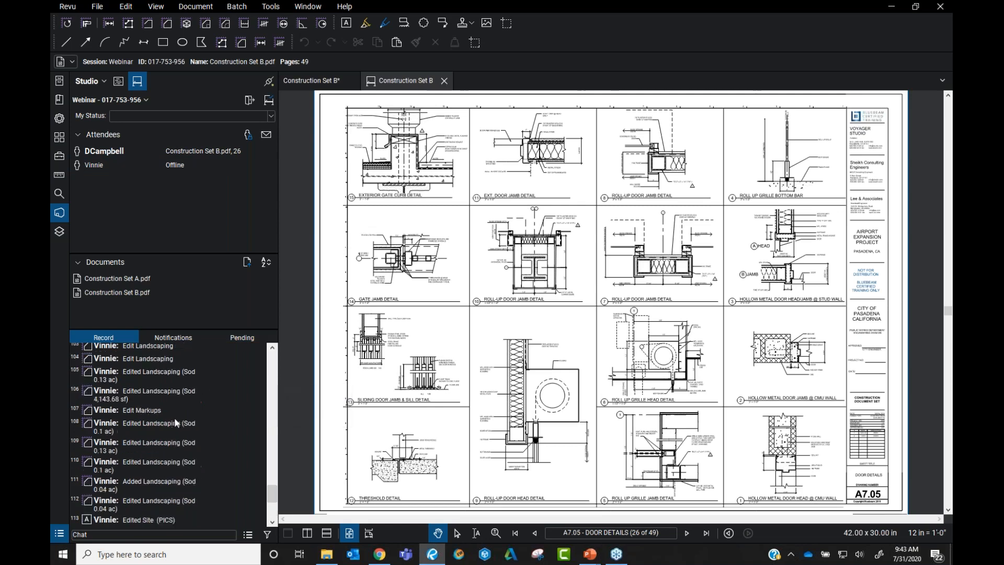
scroll(157, 389, "up", 2)
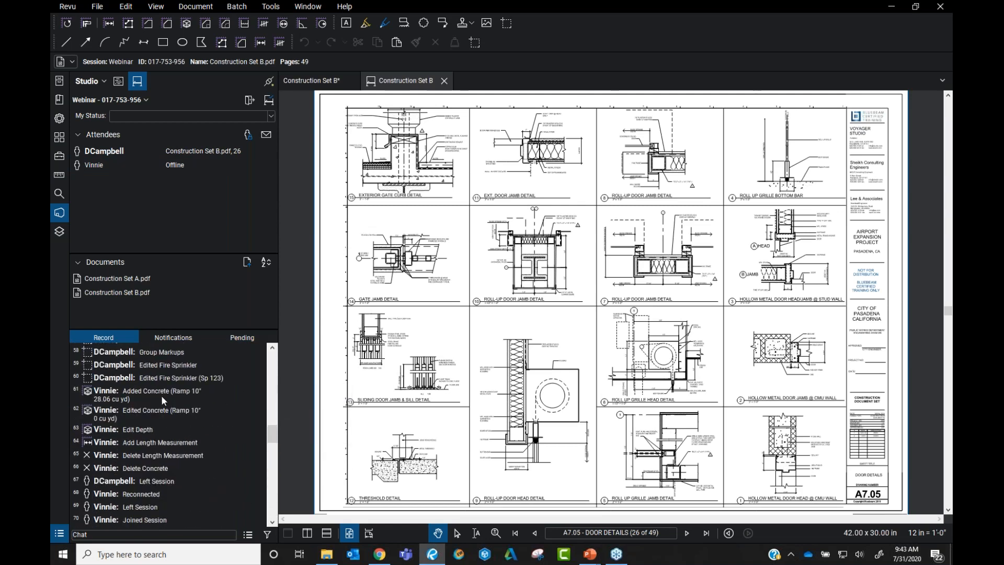
left_click(154, 388)
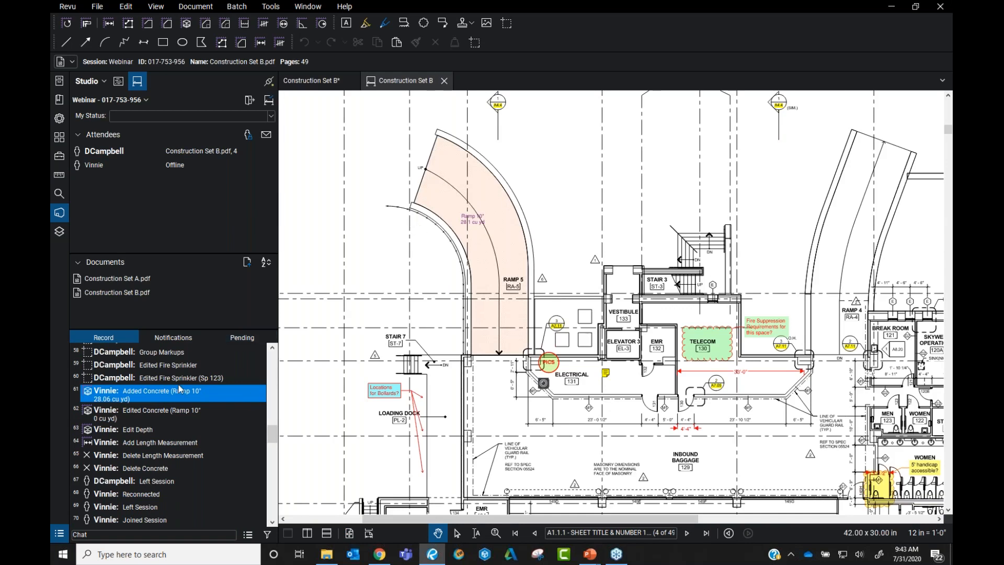
Open the Markups List, locate the 0.1 ac Sod landscaping area, then return to the concrete ramp
left_click(59, 533)
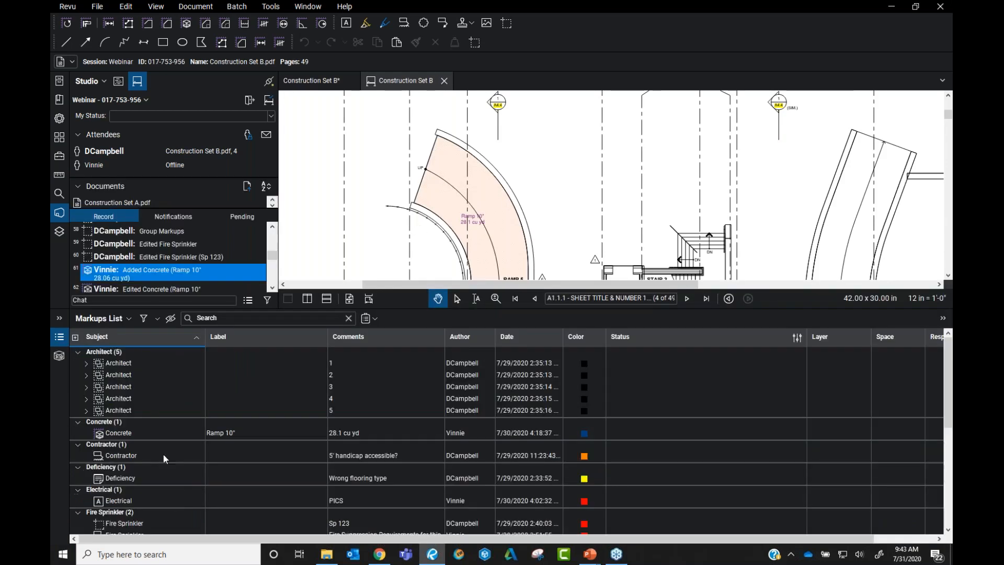
scroll(143, 407, "down", 5)
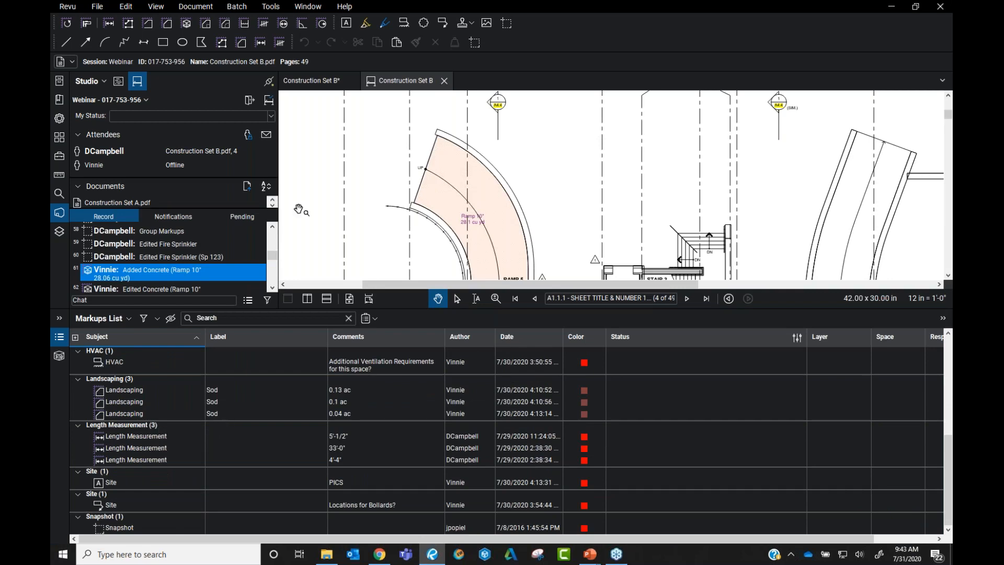
left_click(133, 402)
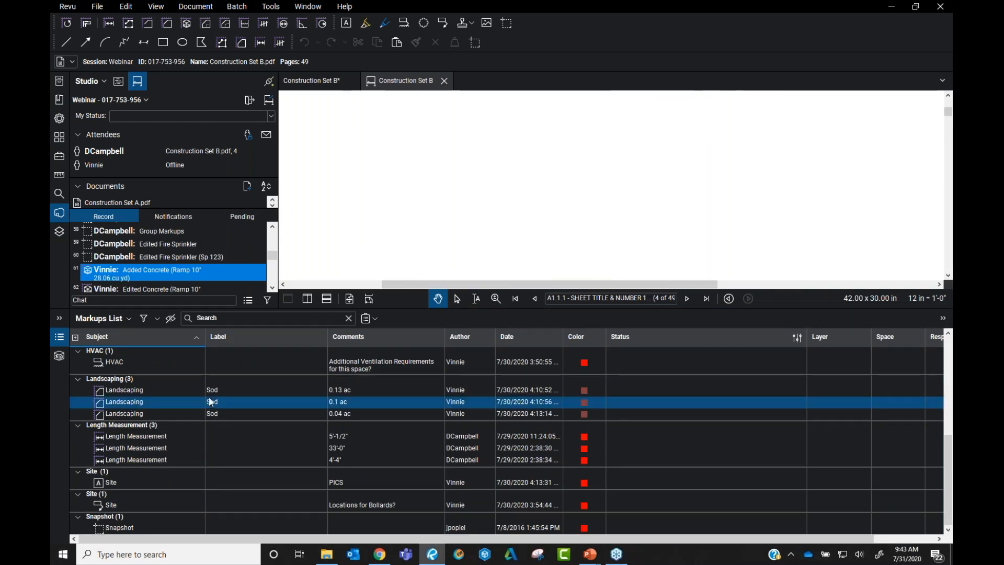
scroll(374, 215, "down", 4)
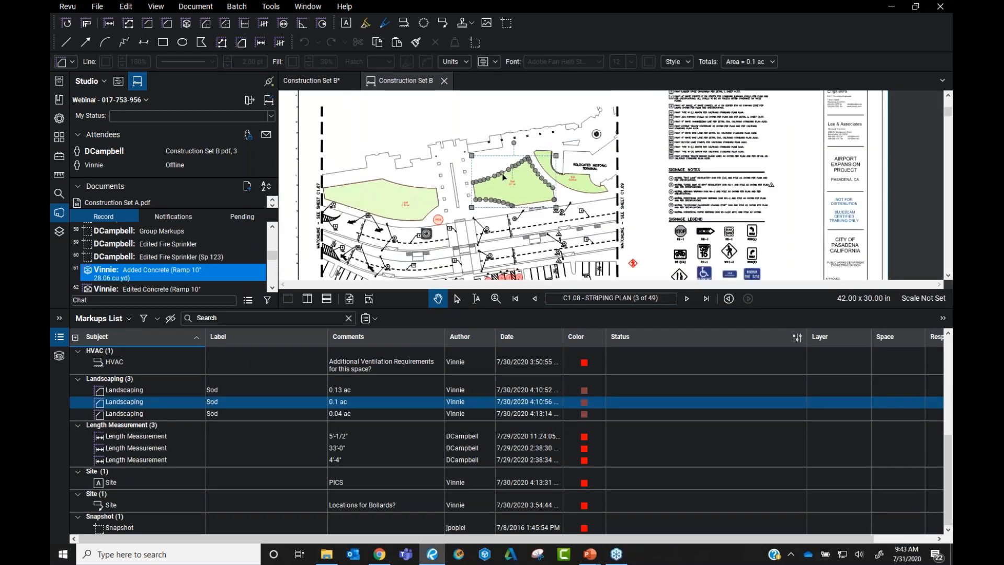
scroll(367, 179, "up", 3)
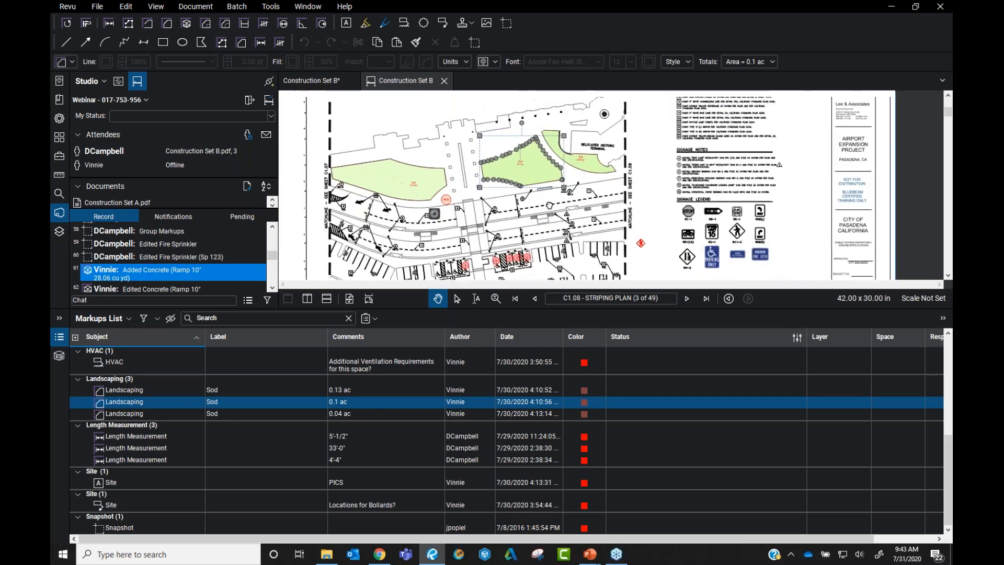
left_click(157, 276)
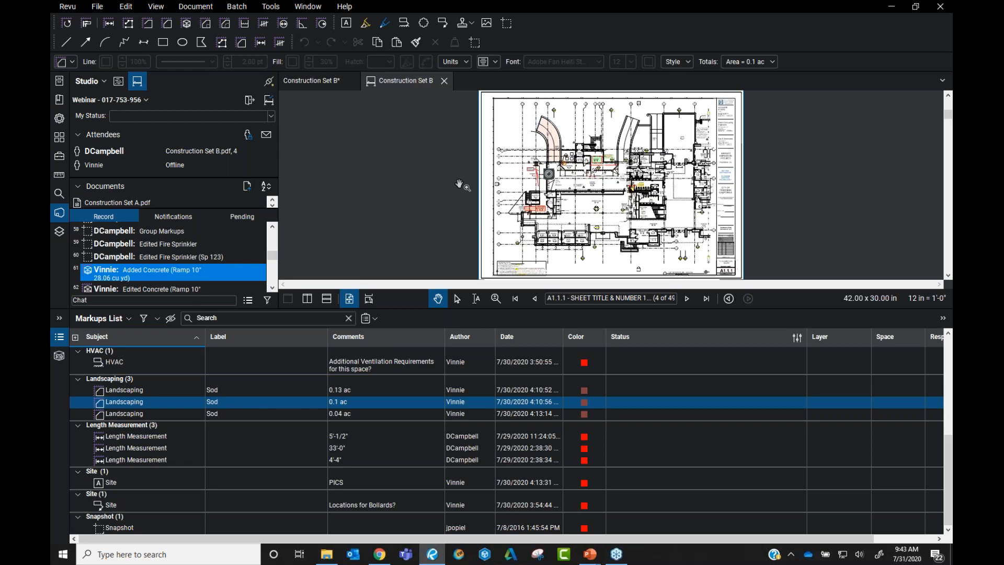
Close the Markups List and step through the added note, deficiency and Add Architect record entries
left_click(62, 338)
scroll(184, 392, "up", 12)
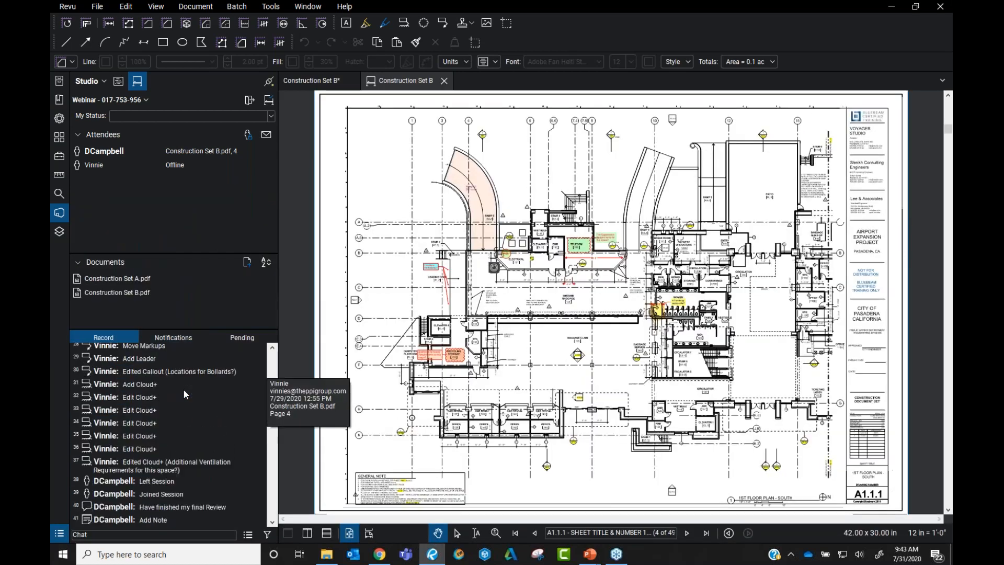
scroll(183, 388, "up", 7)
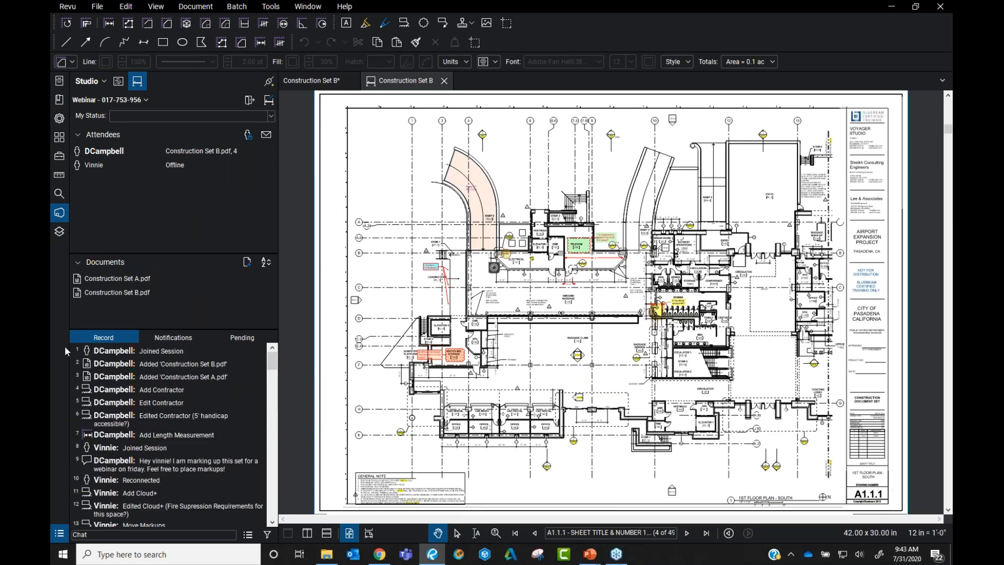
scroll(150, 413, "down", 13)
scroll(151, 413, "up", 2)
left_click(151, 428)
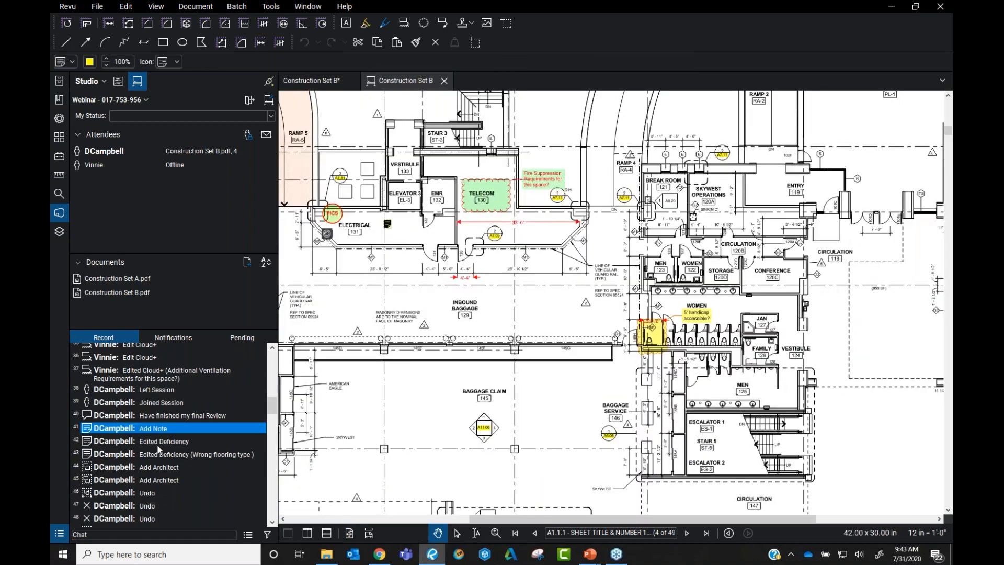
left_click(158, 445)
left_click(146, 452)
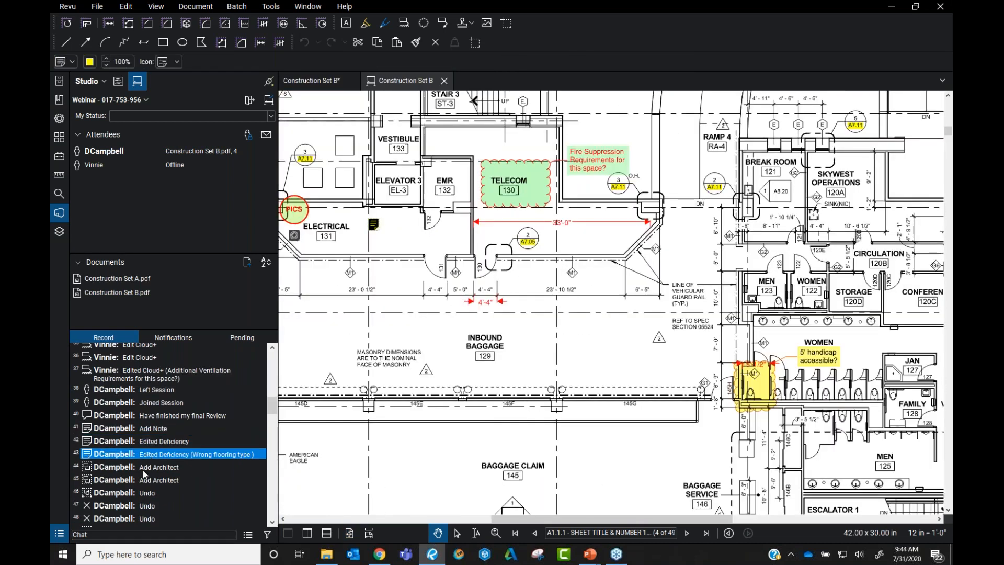
left_click(147, 467)
left_click(145, 479)
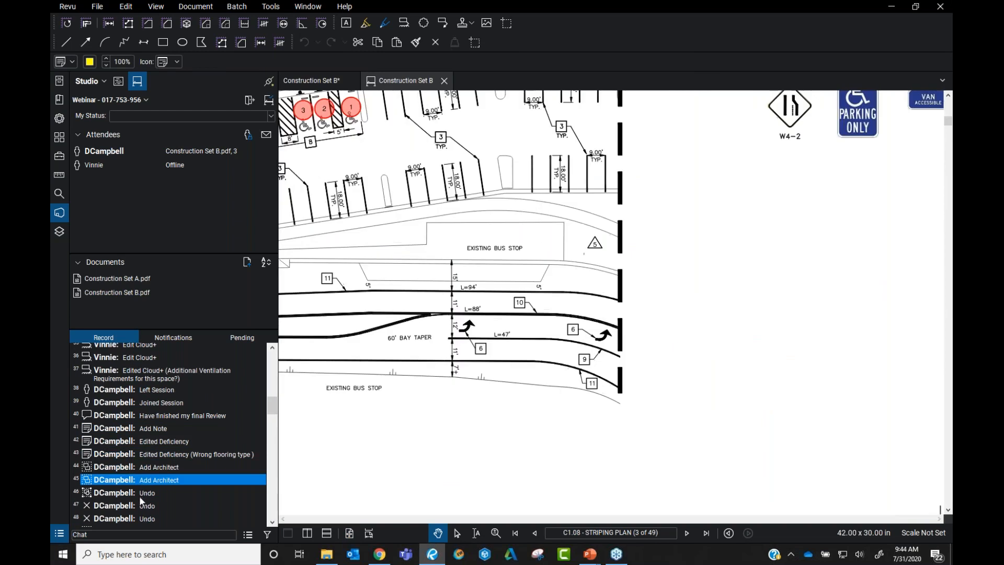
Inspect the undo entry, then step back up to the Edited Deficiency entry
left_click(140, 505)
left_click(146, 493)
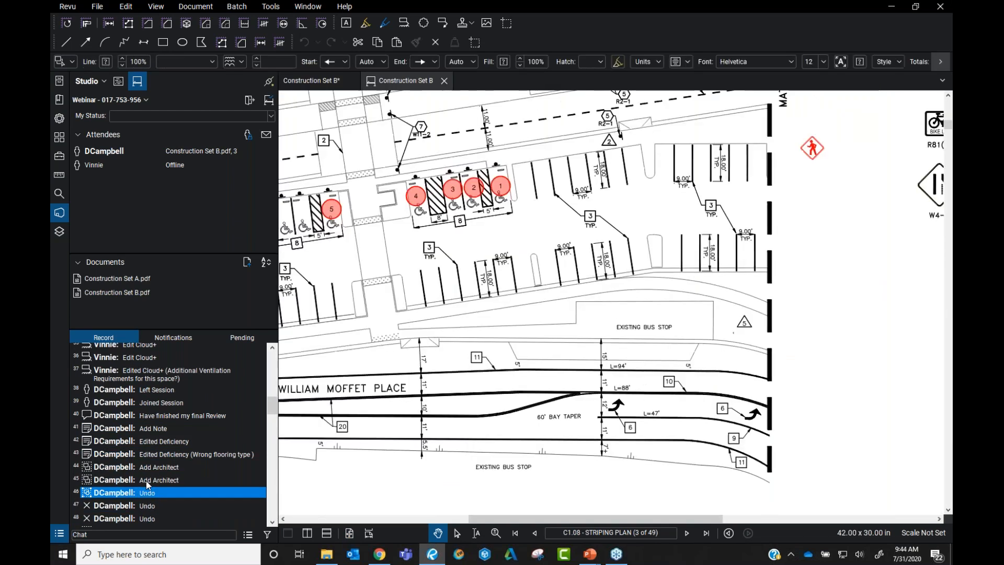
left_click(148, 480)
left_click(153, 469)
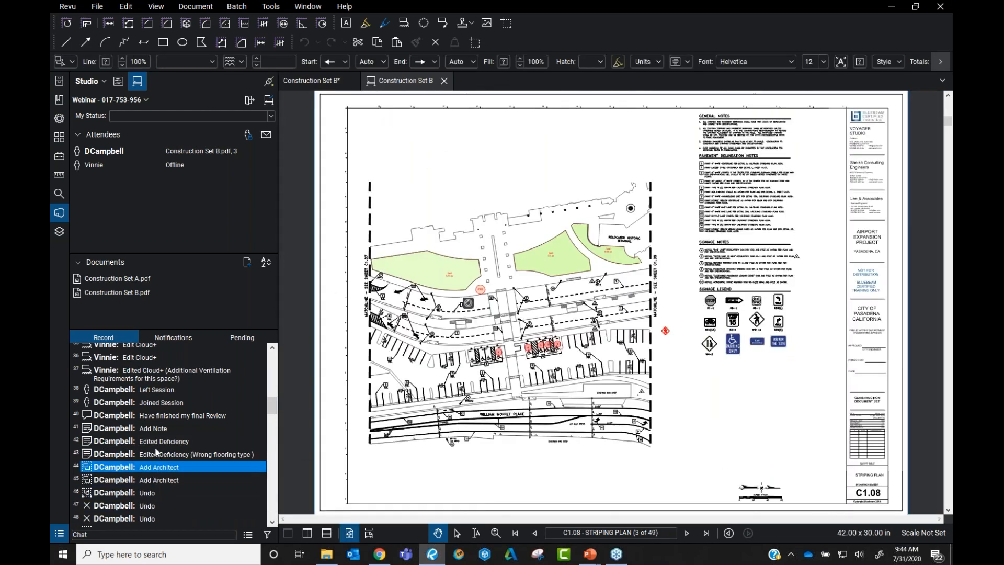
left_click(154, 454)
left_click(157, 440)
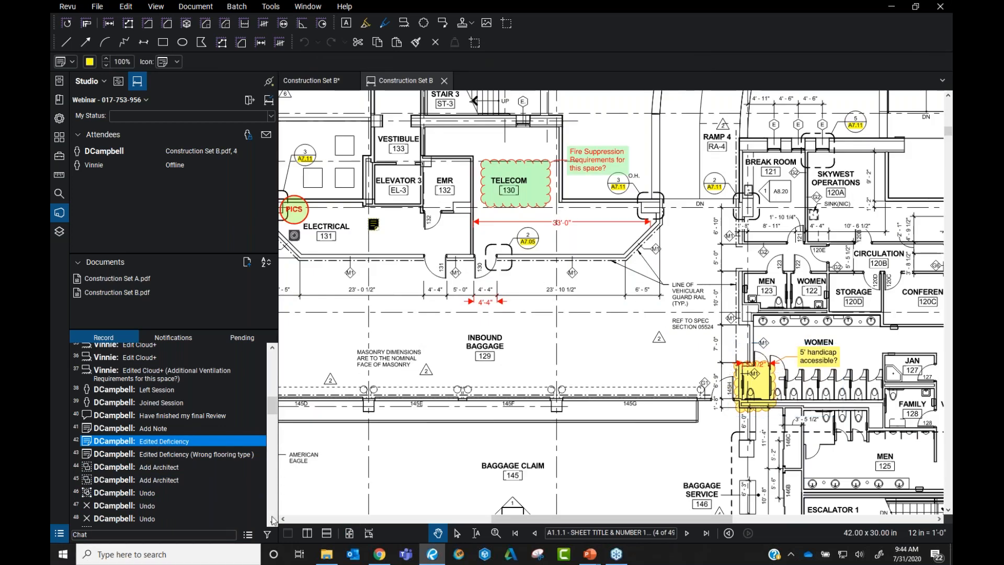
Jump to the Add Note, 'Have finished my final Review' comment and Group Markups items
left_click(151, 429)
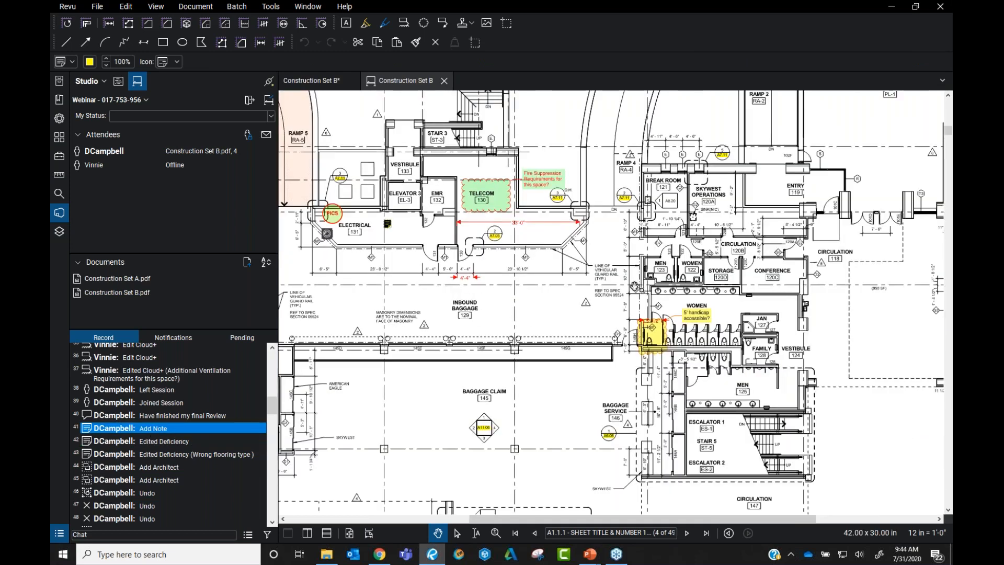
left_click_drag(503, 296, 521, 327)
scroll(521, 327, "down", 2)
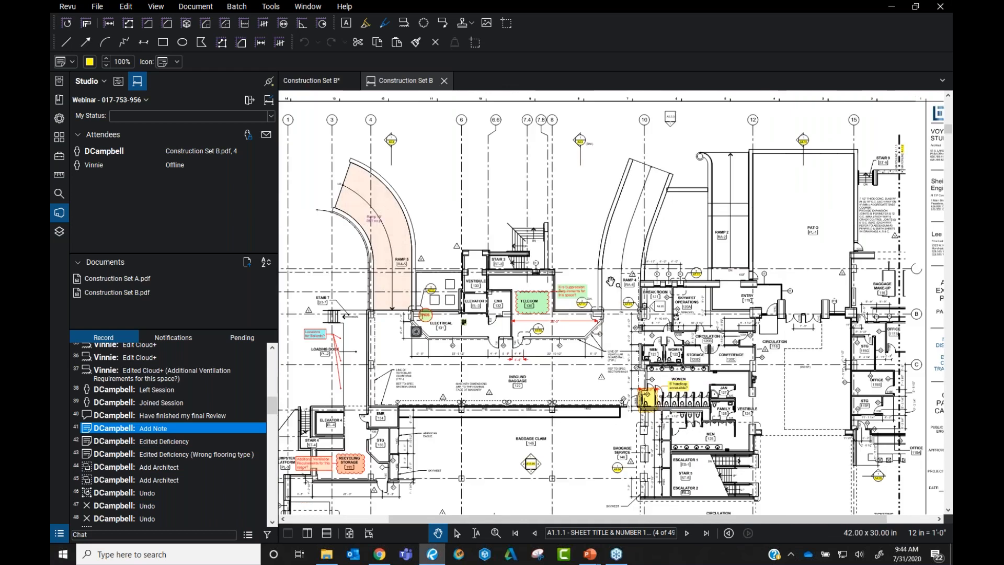
left_click(175, 415)
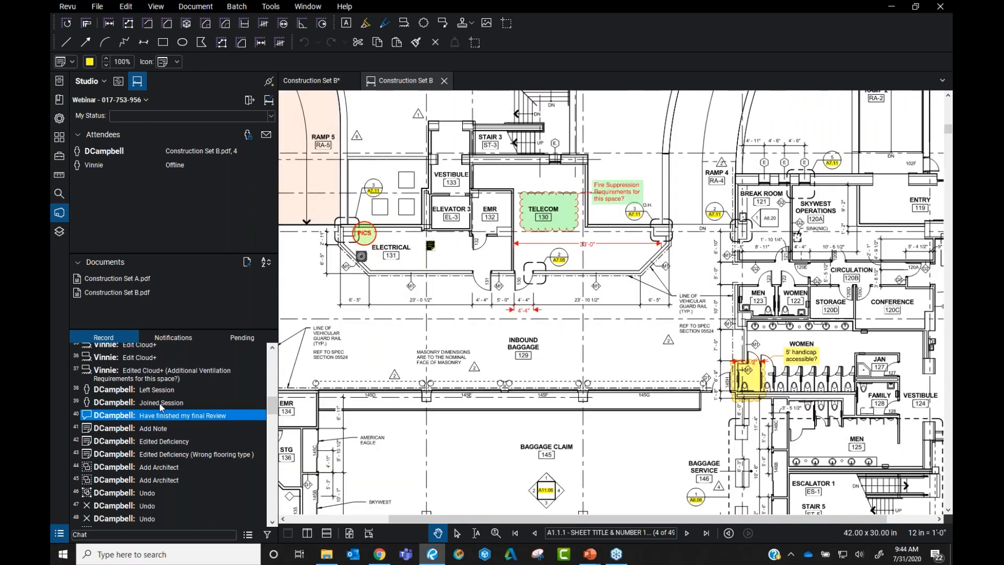
scroll(159, 403, "down", 4)
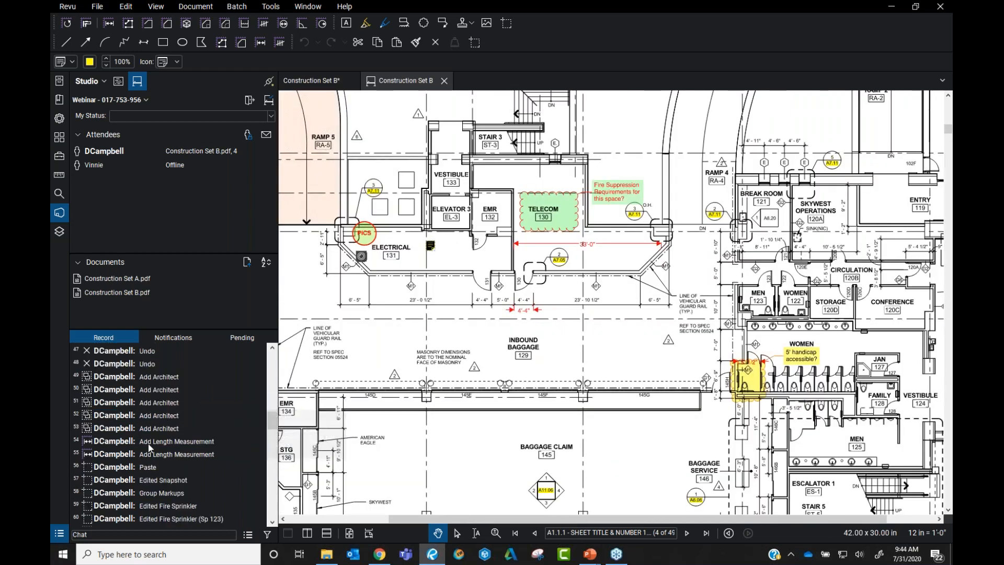
left_click(170, 492)
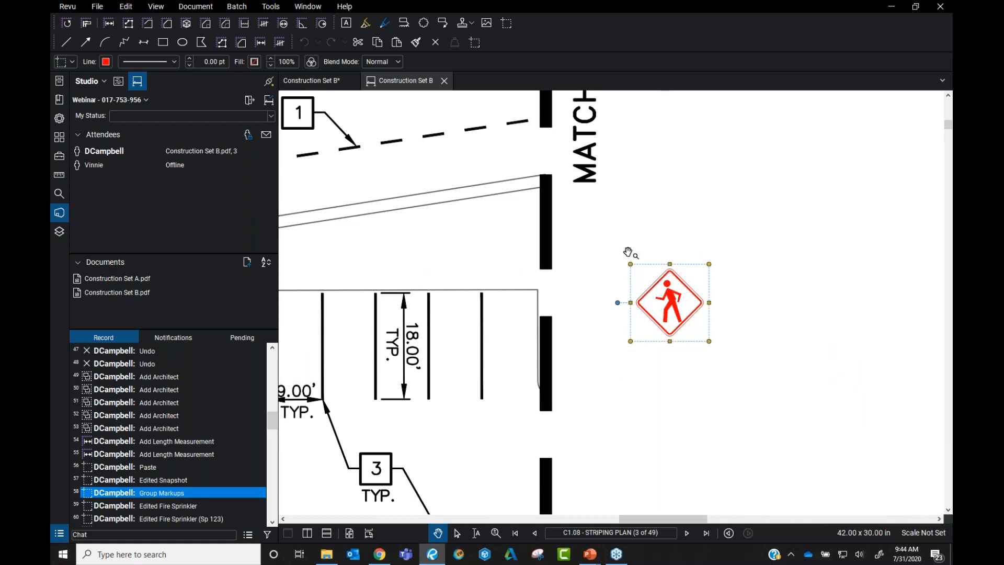
Pan to and select the Sod 0.1 ac landscaping area on sheet C1.08
scroll(632, 254, "down", 5)
left_click_drag(608, 347, 715, 380)
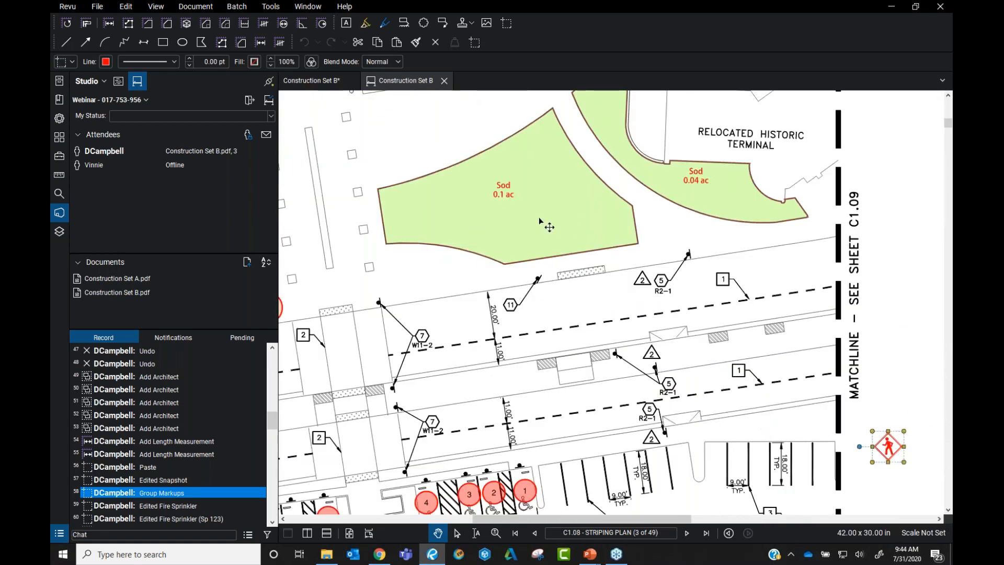
left_click(539, 215)
scroll(483, 145, "up", 3)
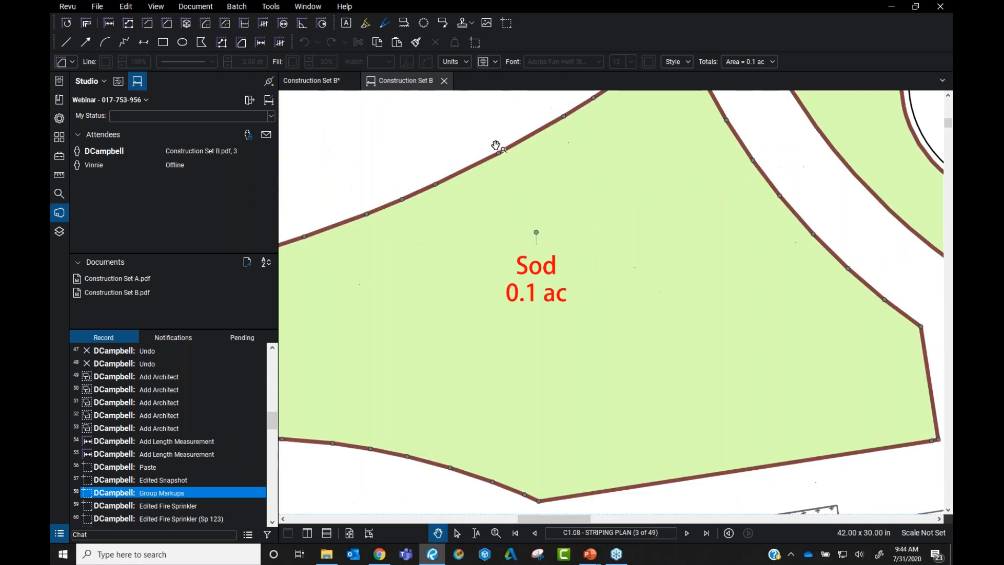
scroll(497, 156, "down", 3)
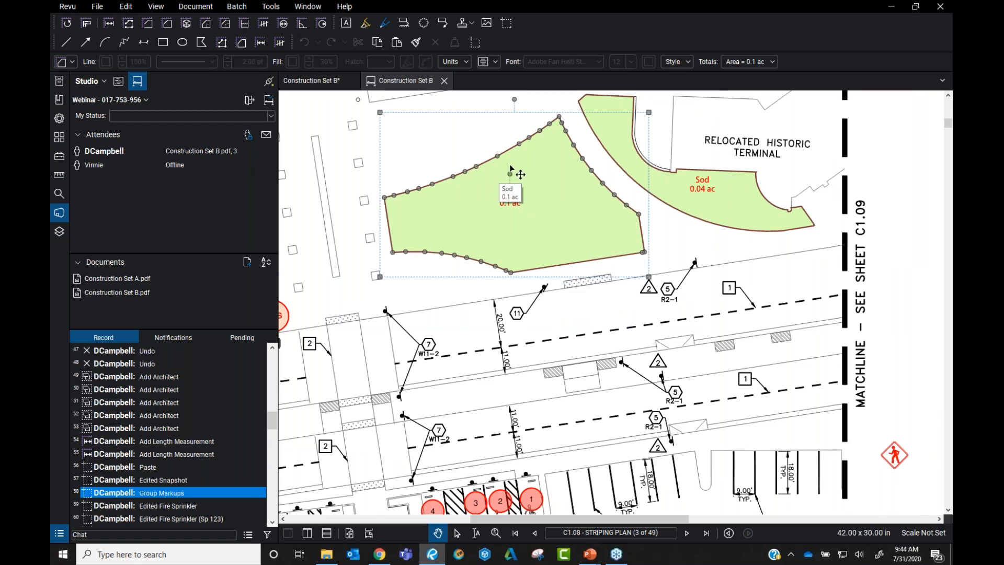
Place four pedestrian sign counts along the road with the Tool Chest count tool
left_click(59, 156)
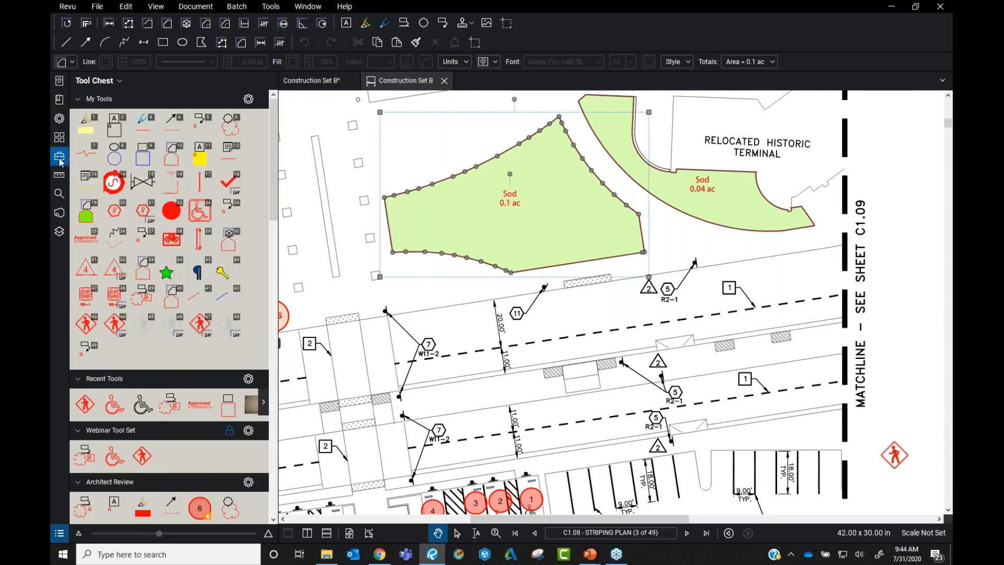
left_click(200, 325)
scroll(605, 347, "down", 3)
left_click_drag(731, 332, 745, 298)
left_click(547, 190)
left_click(625, 179)
left_click(720, 169)
left_click(765, 167)
key("Escape")
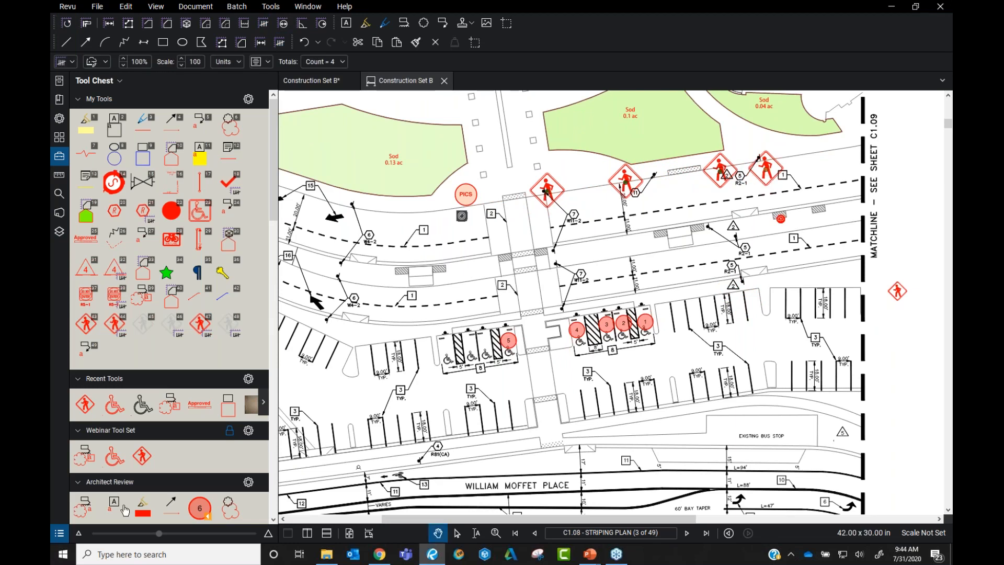
Return to the Studio panel and check the W11-2 Sign entry with count 4 in the Markups List
left_click(59, 212)
scroll(147, 413, "down", 15)
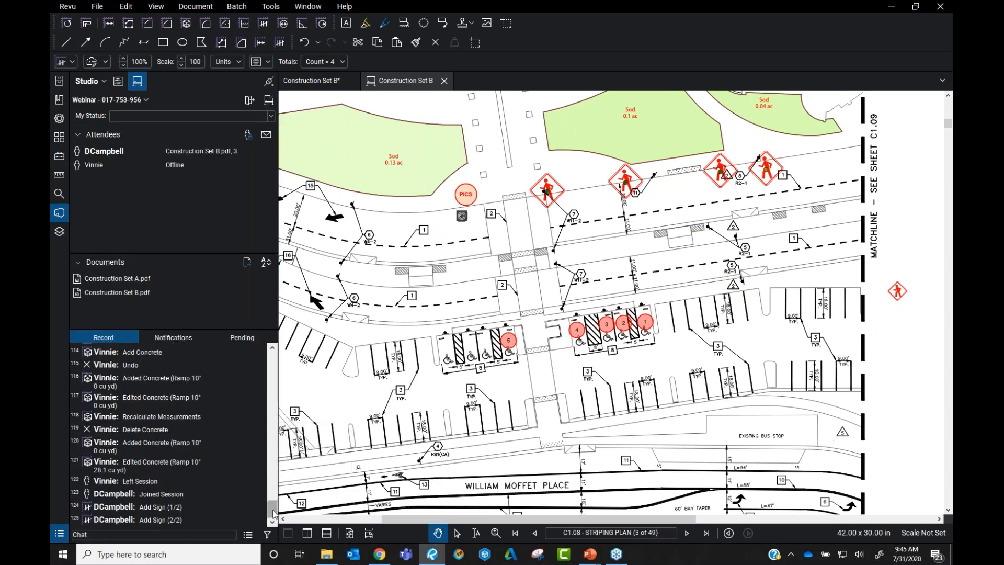
left_click(62, 535)
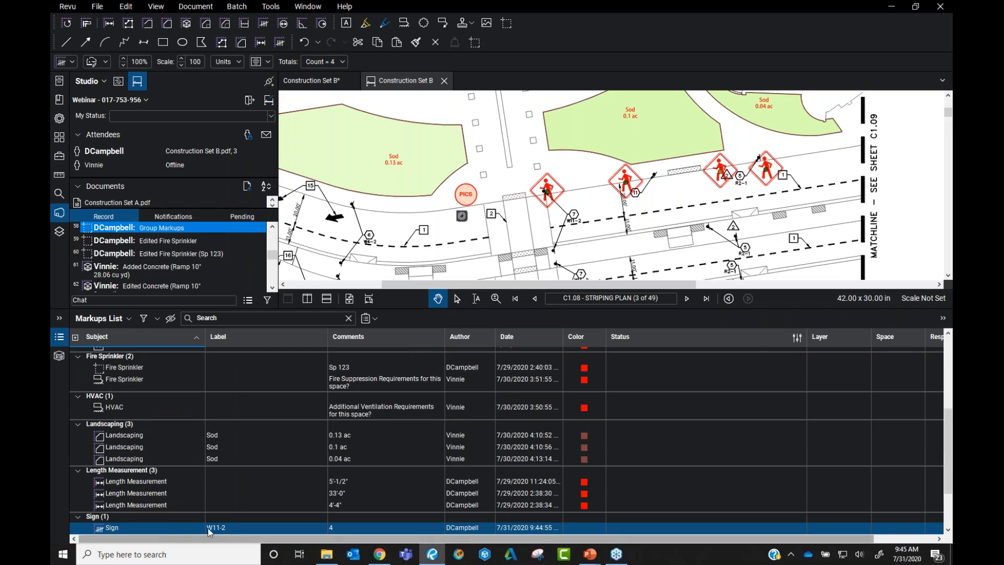
left_click(428, 214)
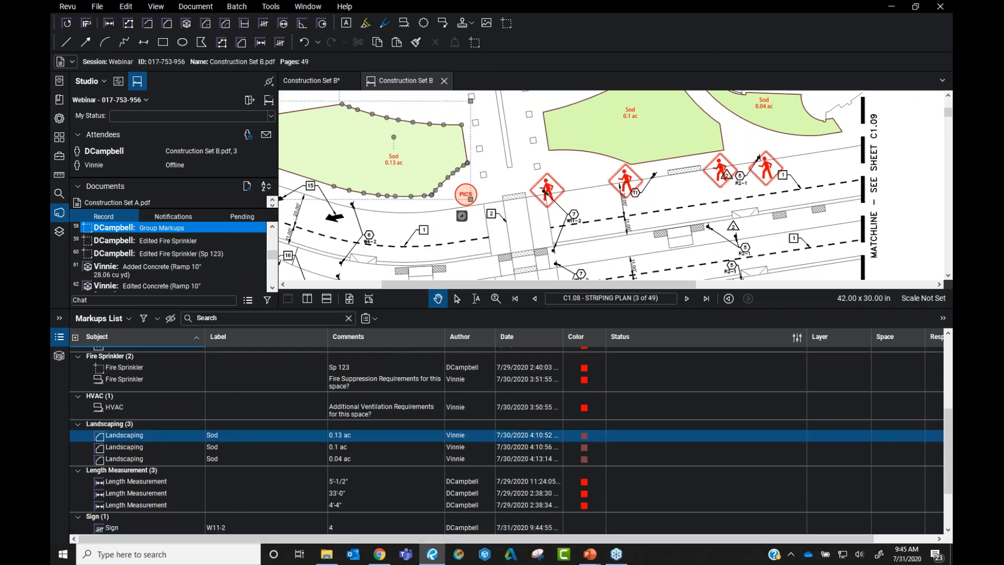
left_click(59, 337)
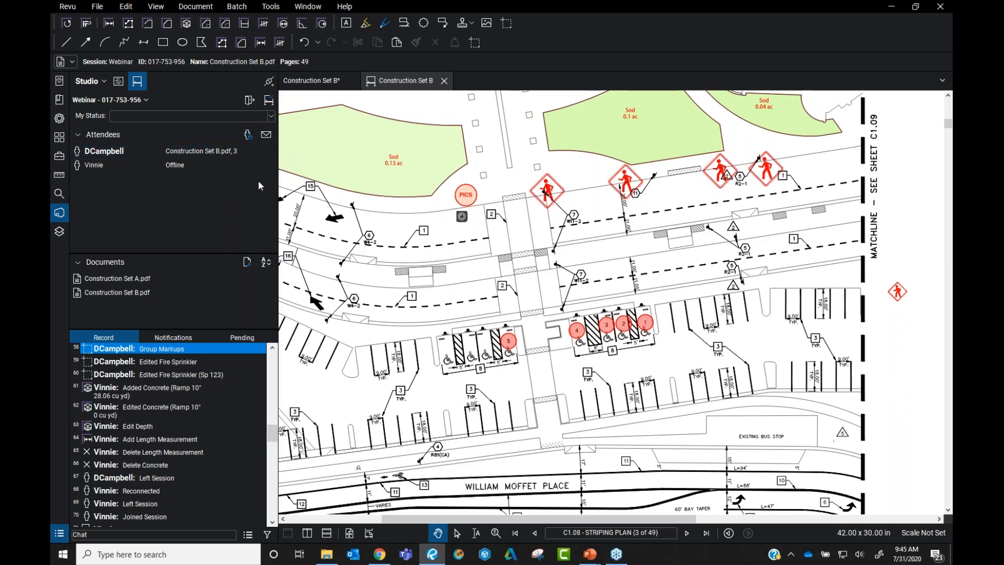
left_click(265, 136)
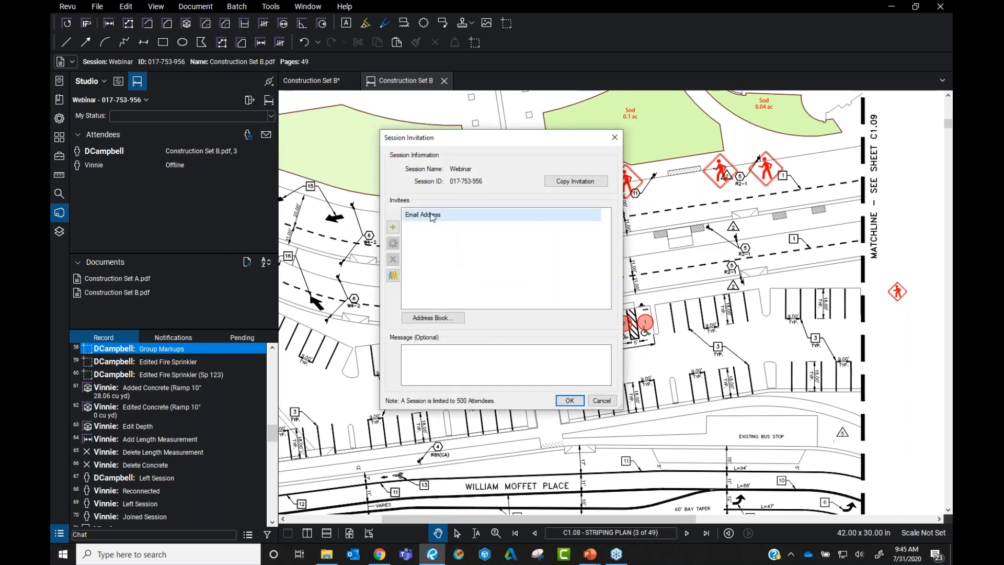
left_click(394, 228)
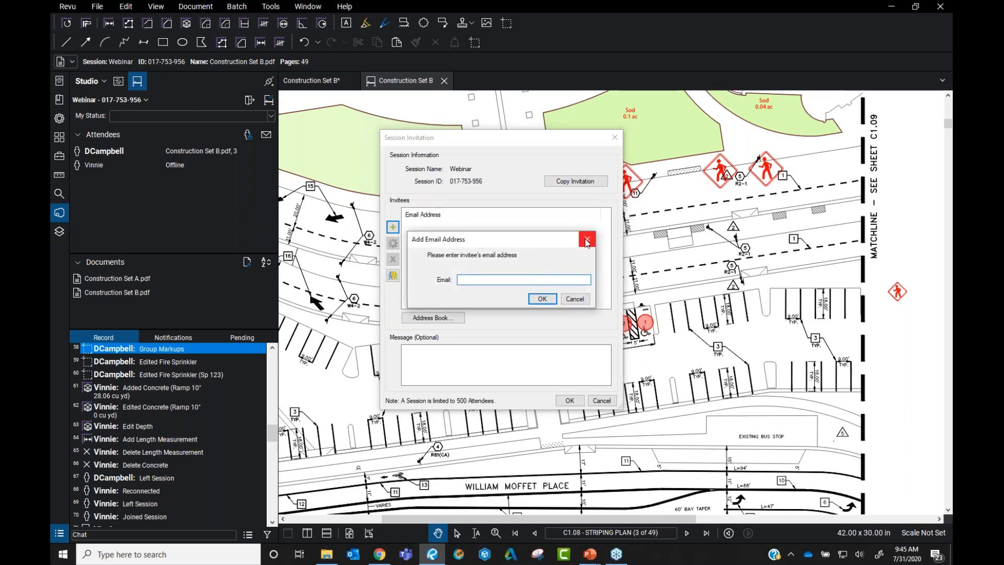
left_click(587, 240)
left_click(581, 184)
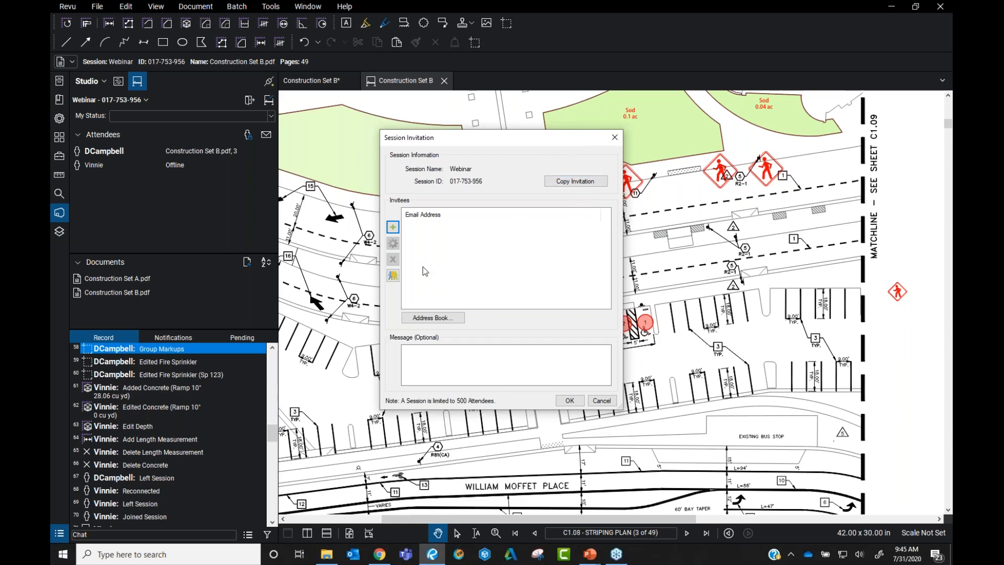
left_click(393, 278)
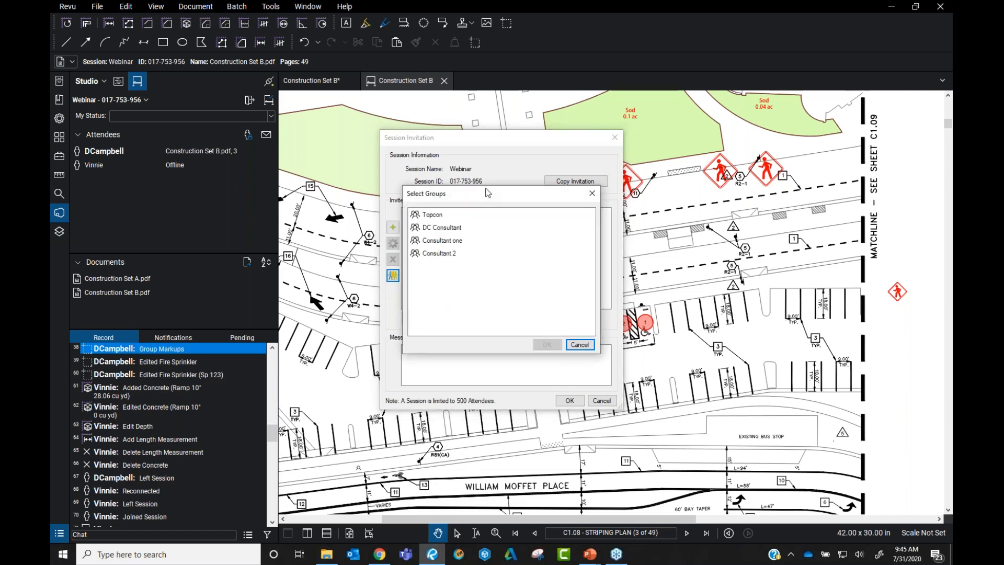
left_click_drag(487, 196, 643, 193)
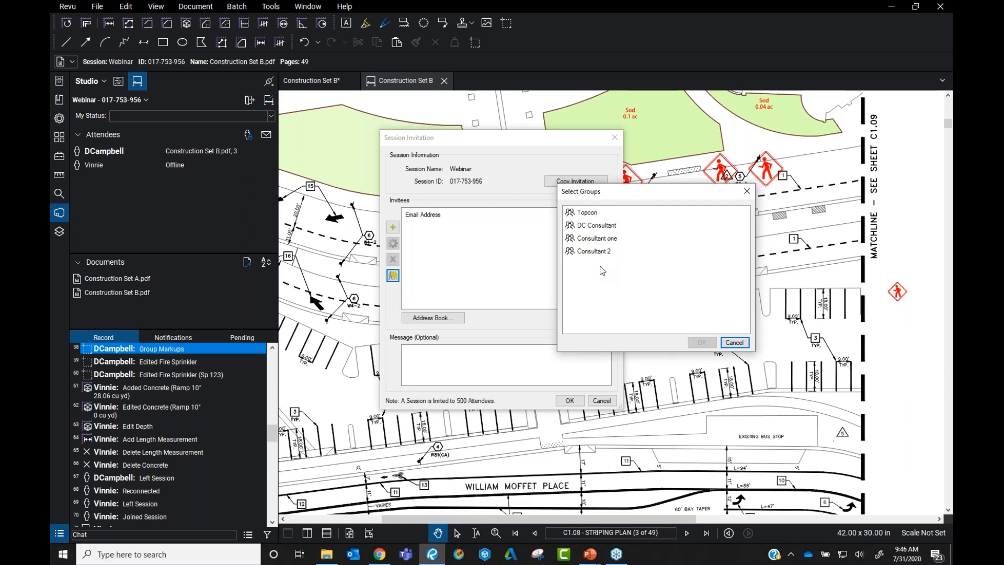
left_click(747, 192)
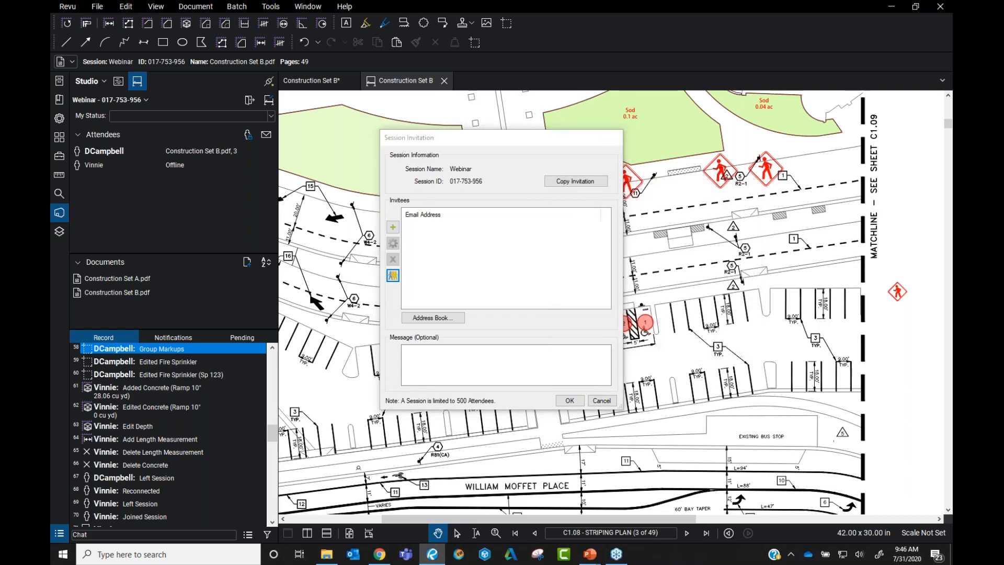
left_click(615, 137)
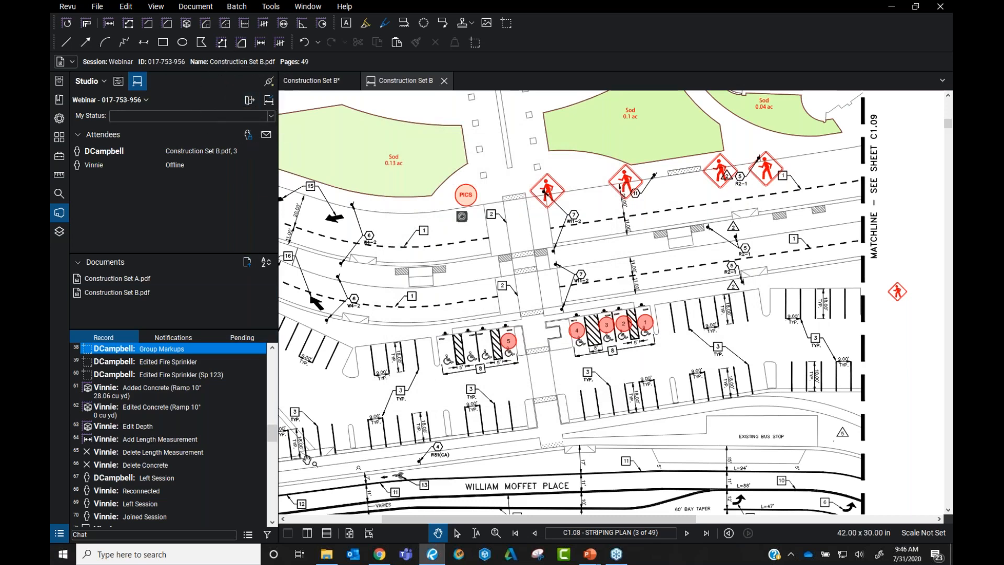
Open the Markups List and view the summary export formats without choosing one
left_click(55, 533)
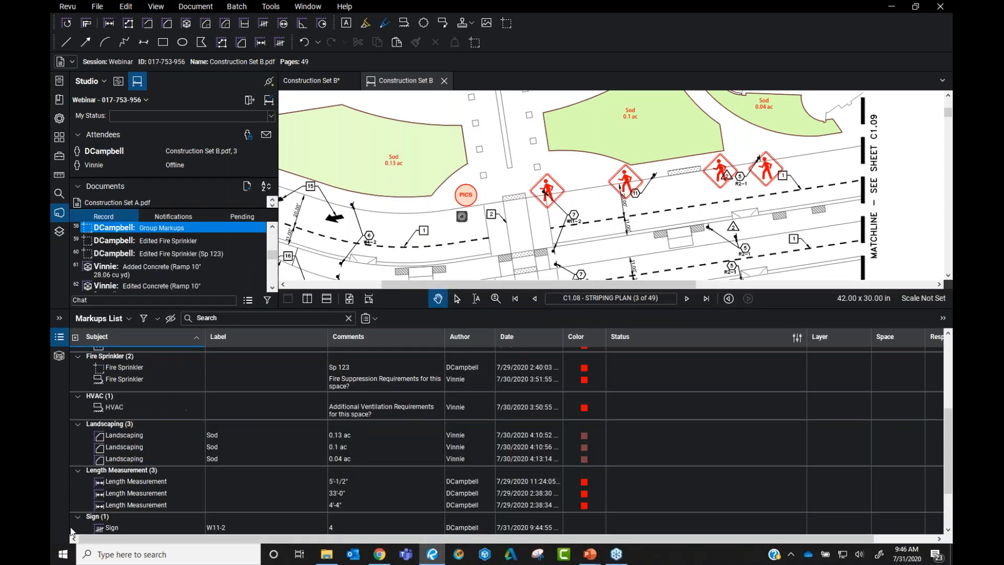
left_click(373, 319)
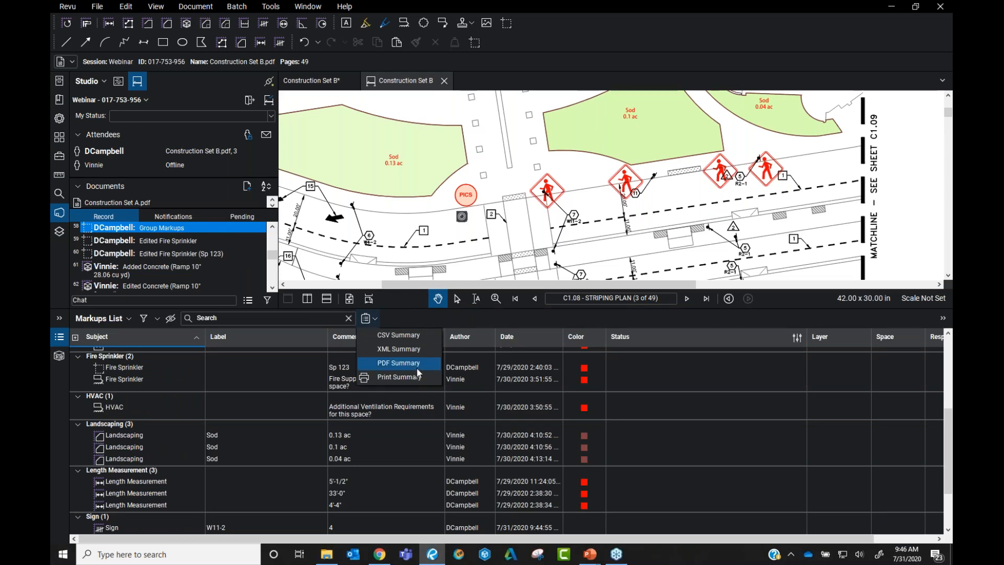
left_click(428, 317)
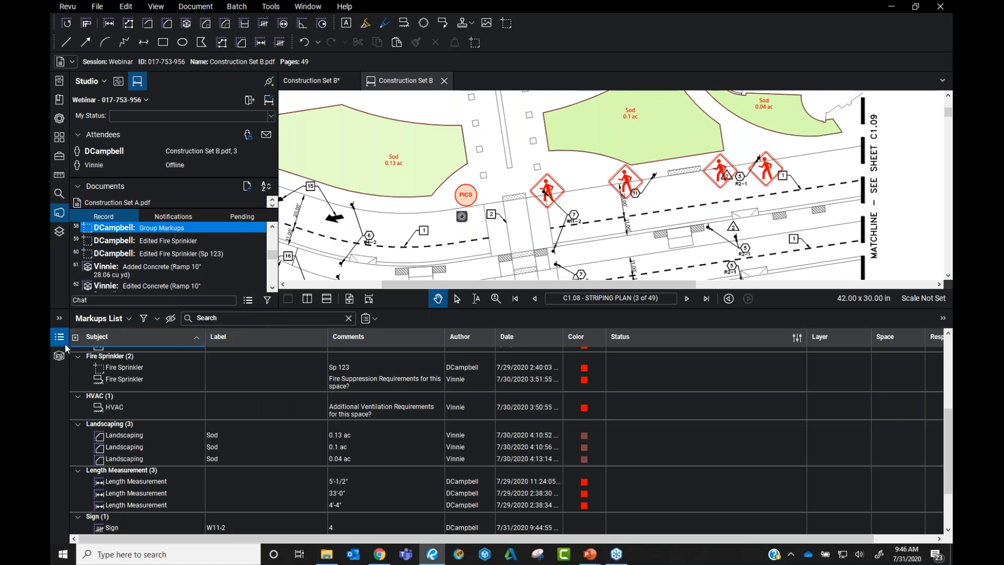
Save a session record report to the Desktop as Webinar Report, replacing the old file
left_click(248, 300)
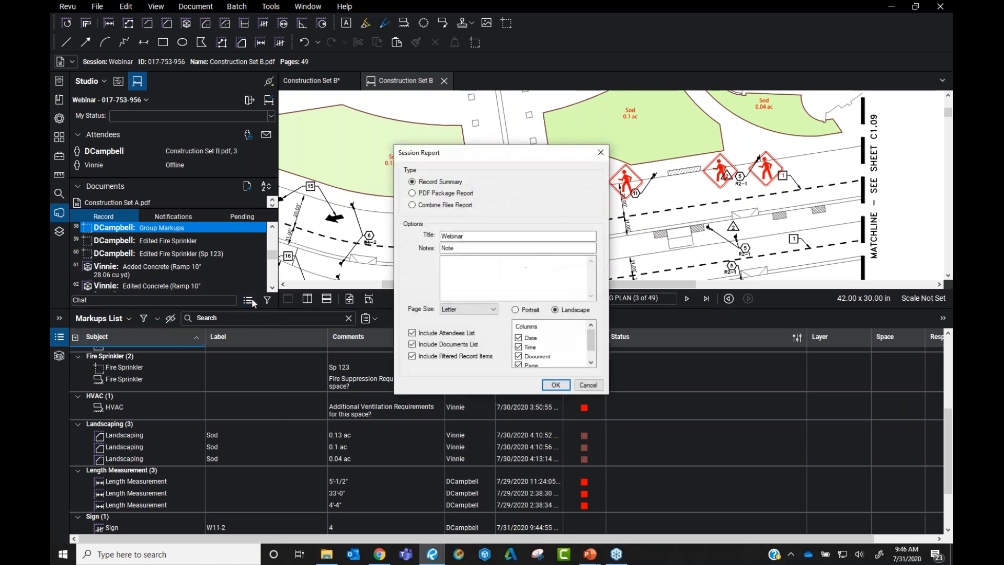
left_click(555, 384)
left_click(94, 80)
left_click(643, 368)
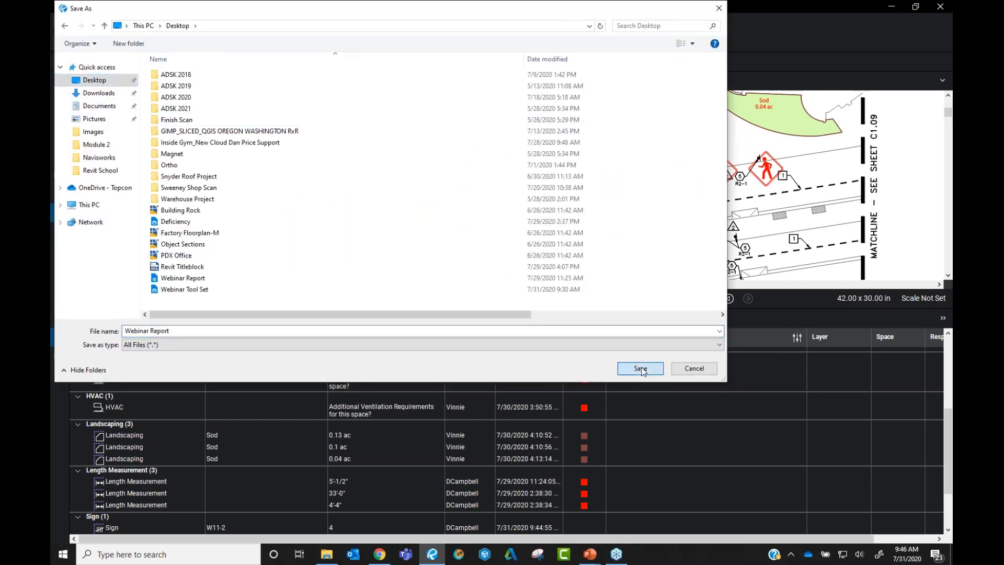
left_click(528, 277)
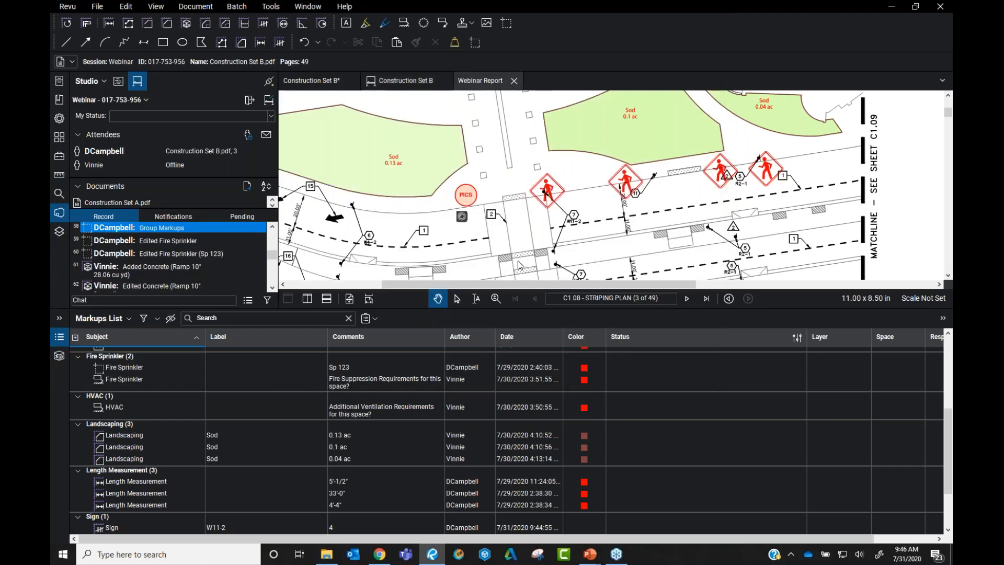
Scroll through the 6-page Webinar Report, then close its tab
scroll(492, 161, "down", 3)
scroll(492, 161, "down", 10)
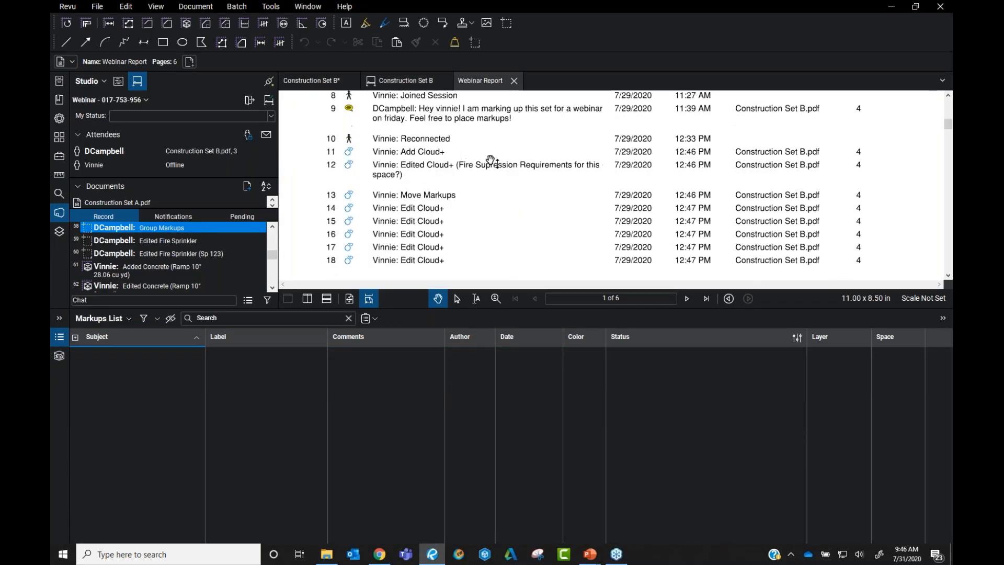
scroll(489, 169, "up", 12)
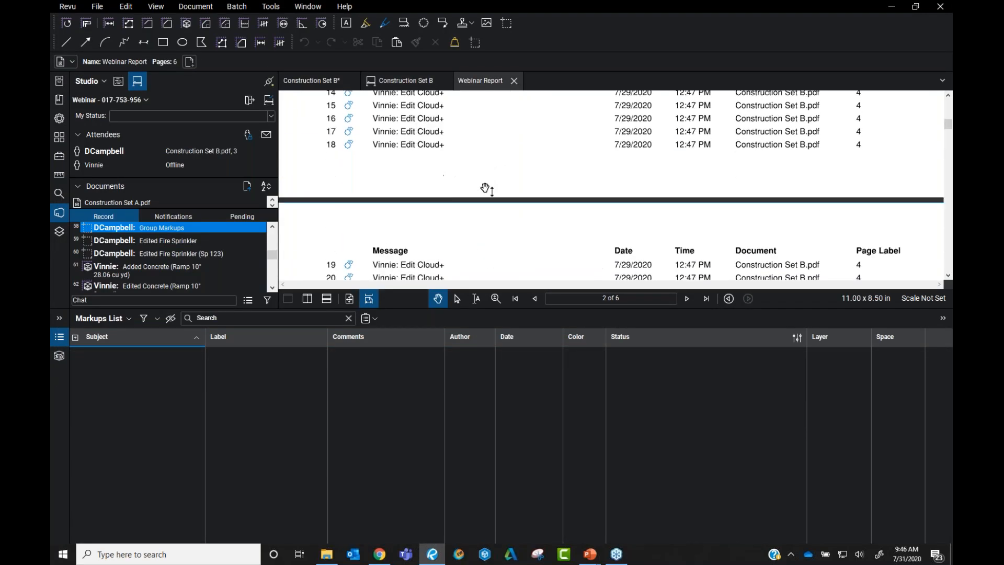
left_click(514, 80)
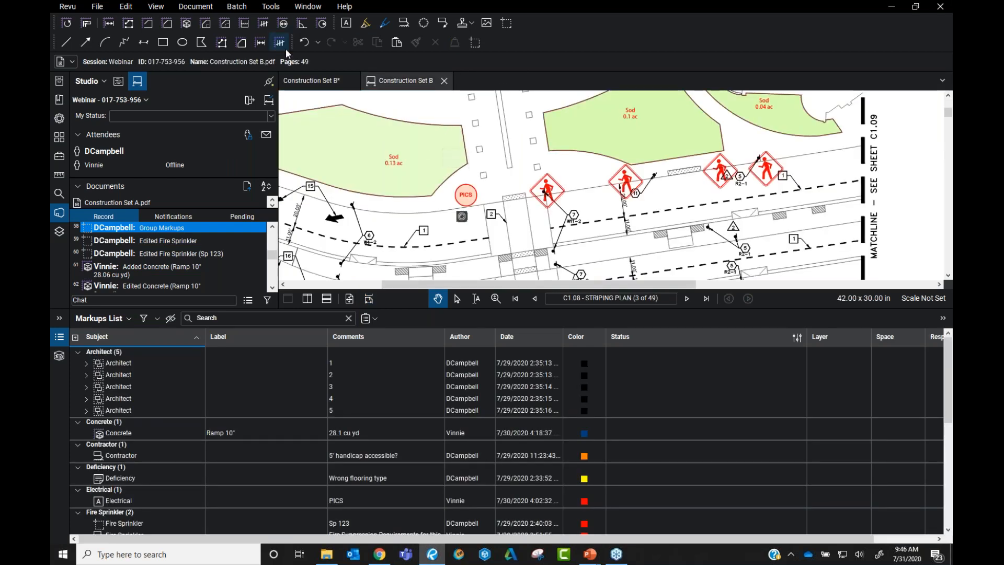
Back out of finishing the Webinar session and leave it instead
left_click(271, 103)
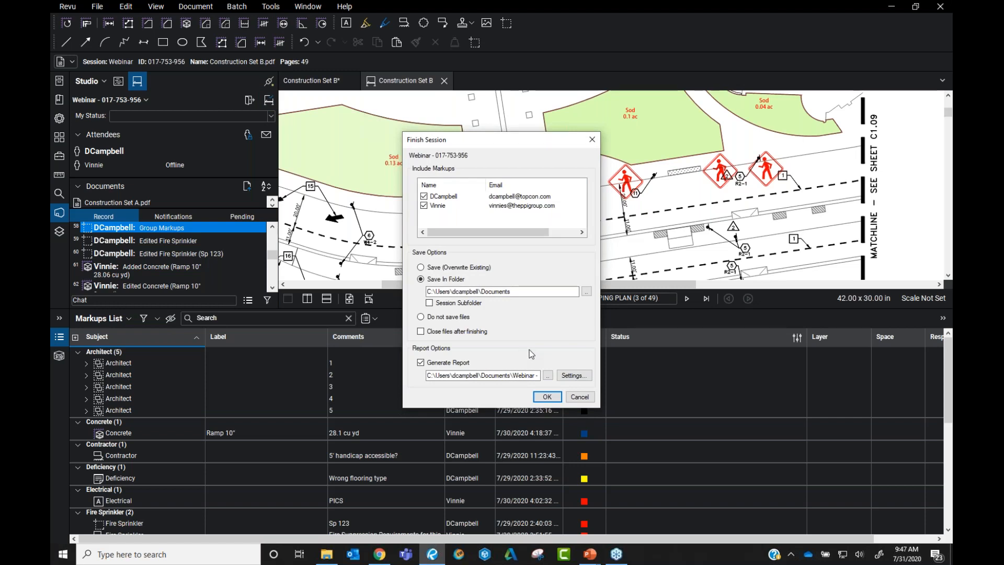
left_click(581, 397)
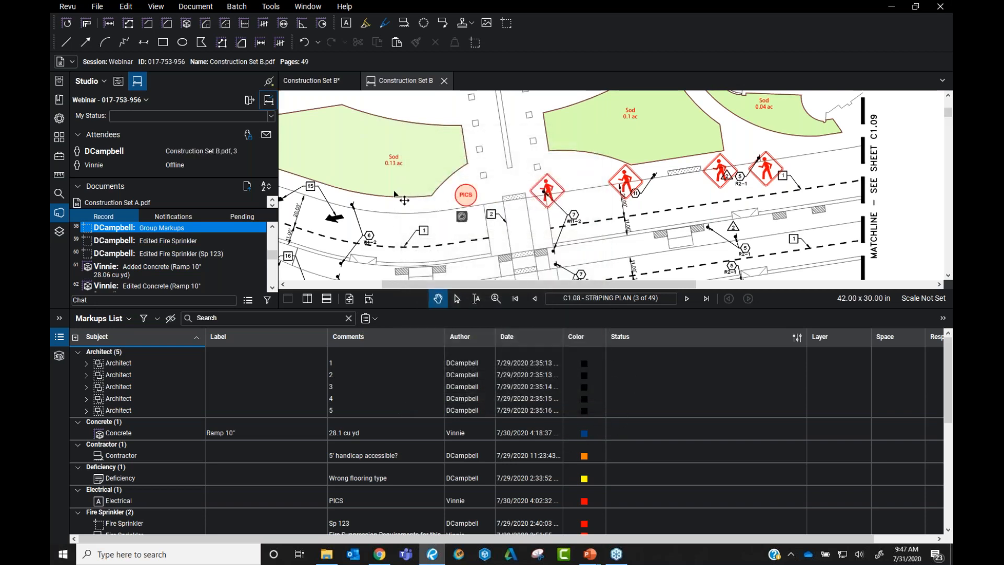
left_click(250, 100)
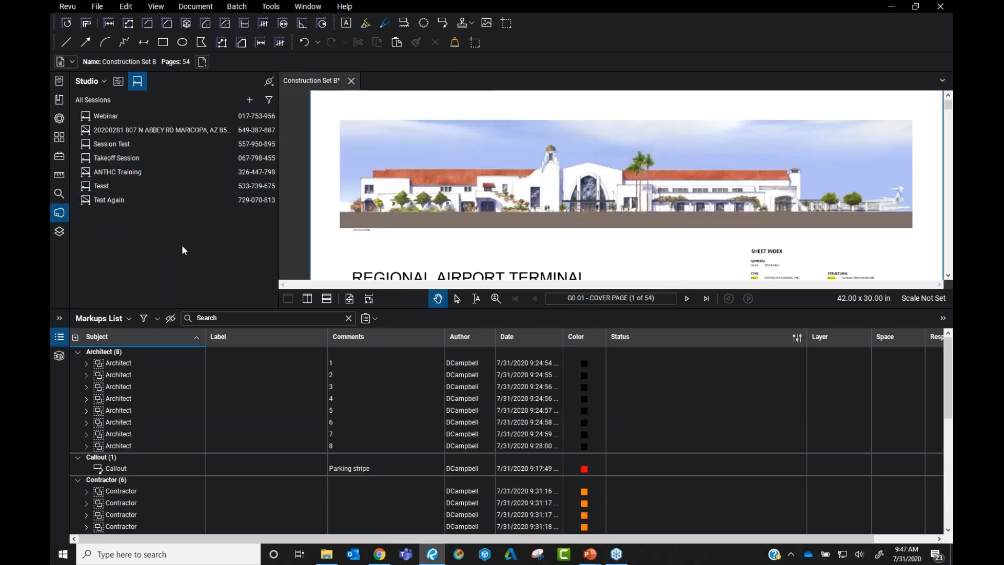
Collapse the Markups List and glance at Studio Projects before returning to Sessions
left_click(59, 338)
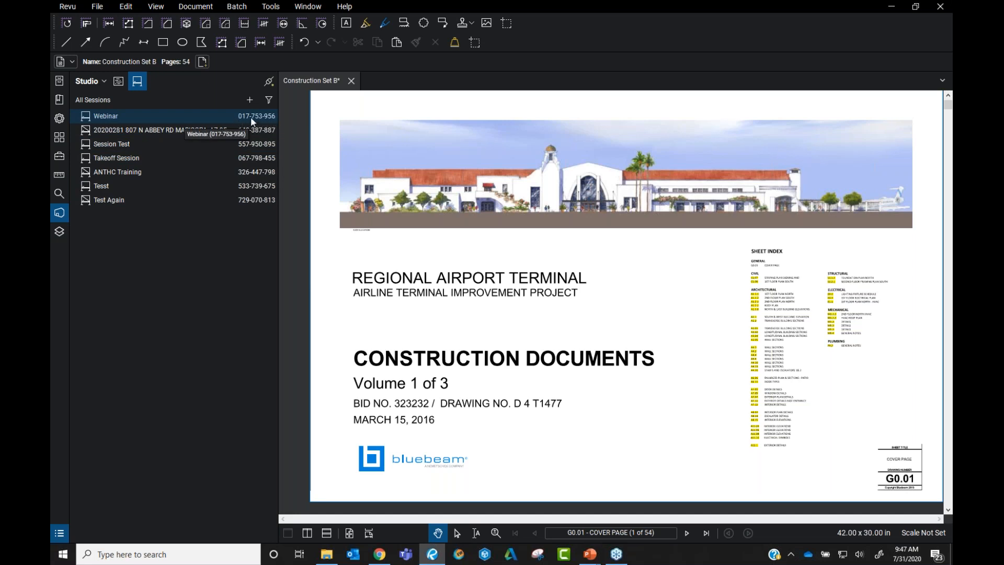
left_click(119, 82)
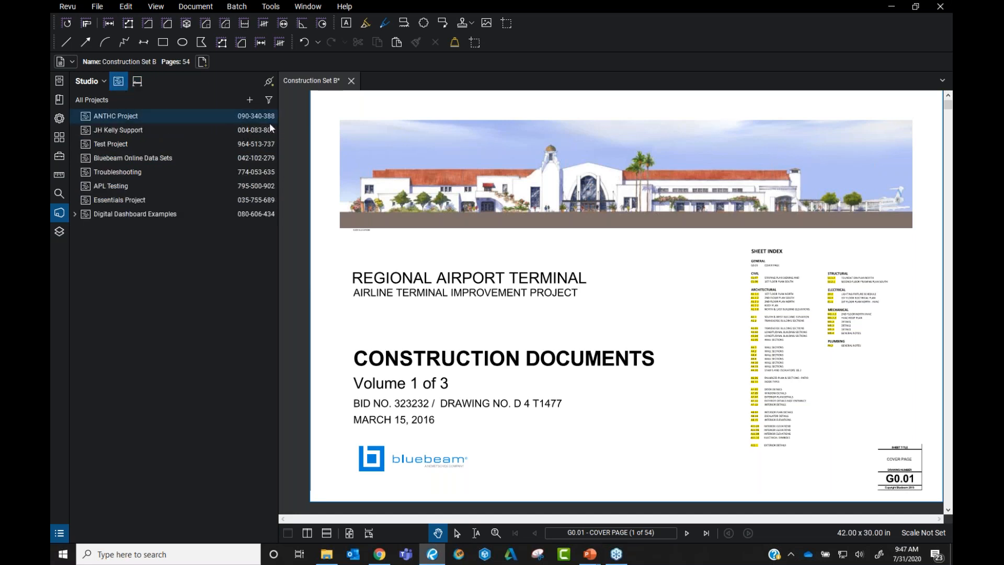
left_click(138, 83)
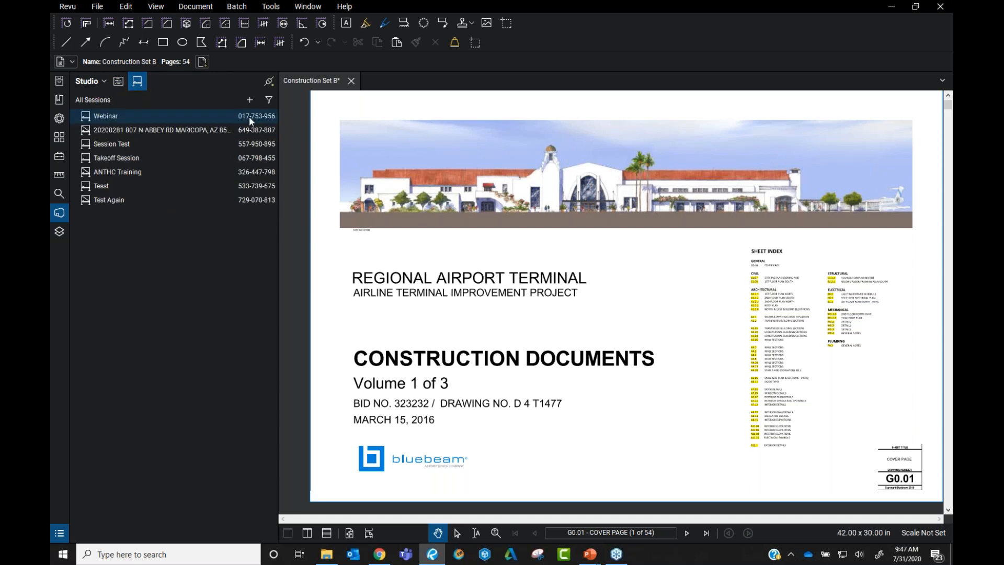
Open the join-by-ID prompt, cancel it, and bring up the create-or-join options again
left_click(250, 100)
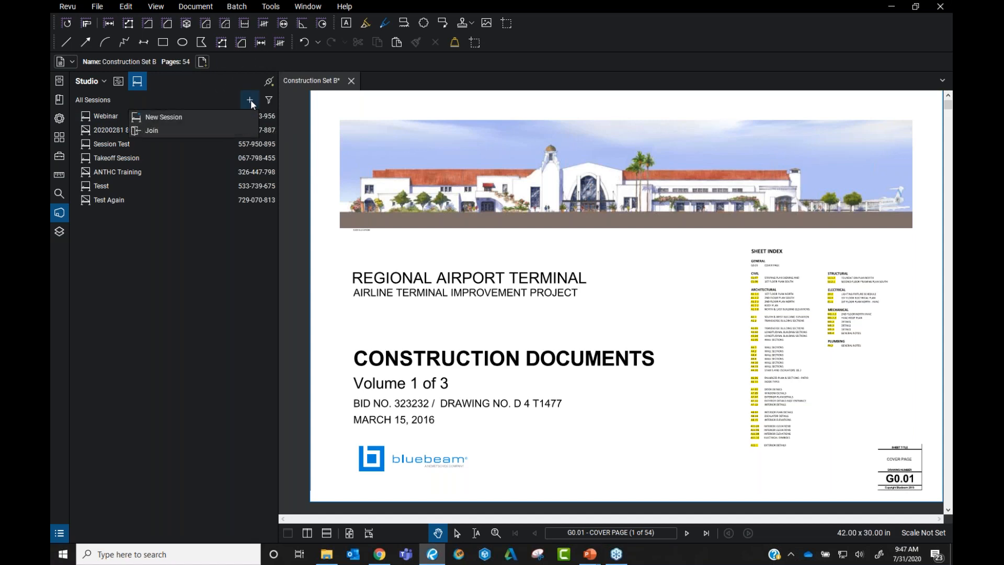
left_click(150, 130)
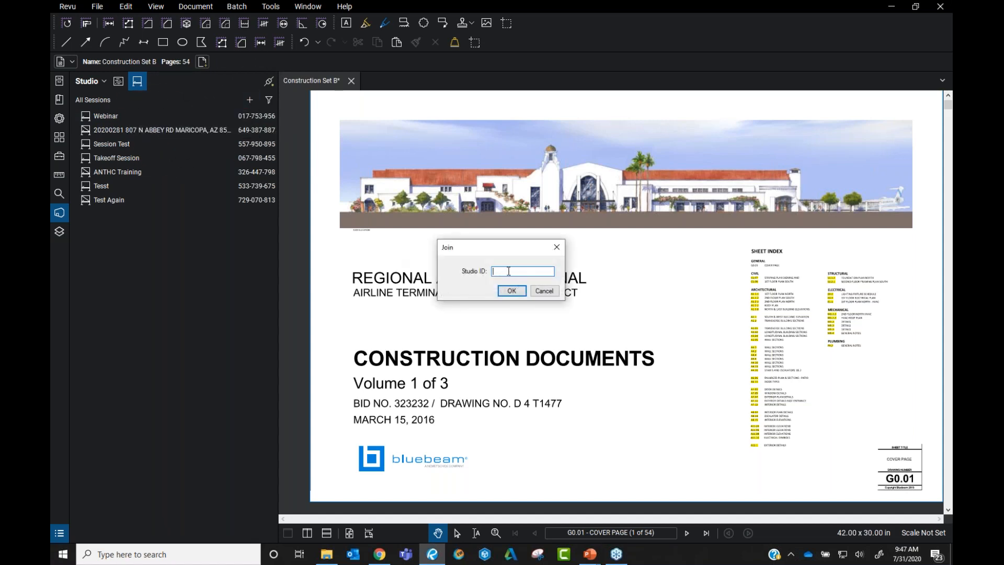
left_click(543, 291)
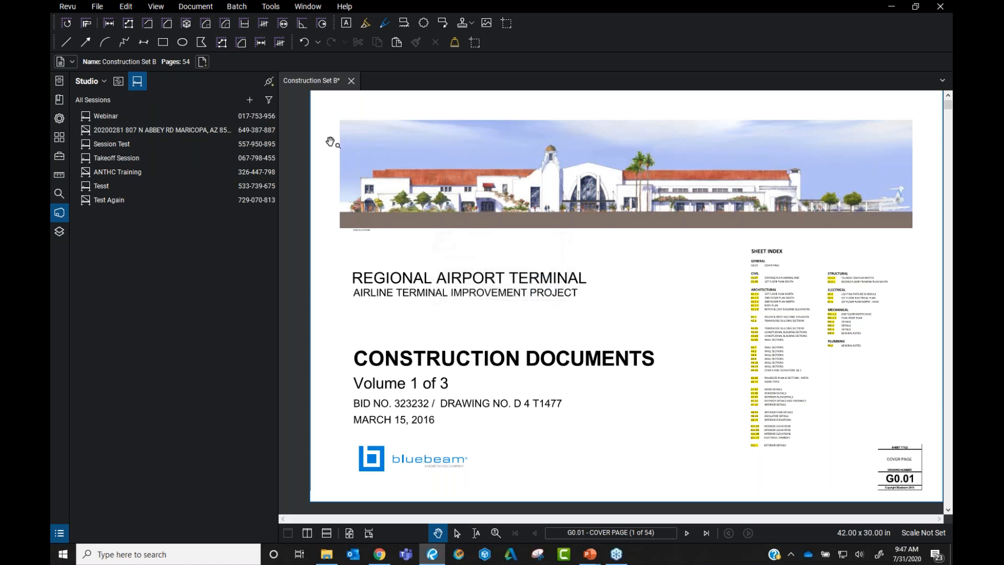
left_click(248, 100)
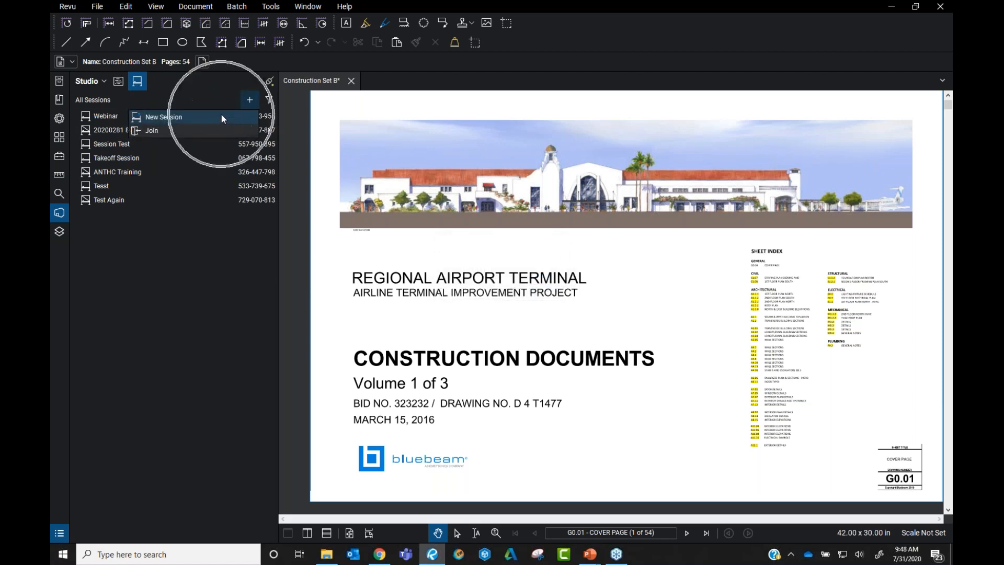
Start a new session named 'Webinar Session' and add the open Construction Set B.pdf without saving
left_click(221, 116)
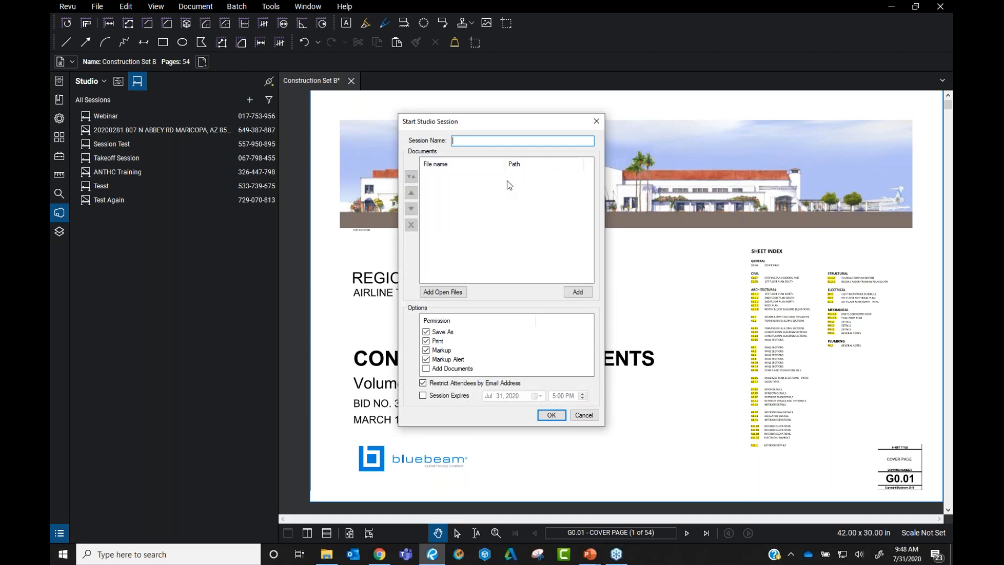
type("Webinar Session")
left_click(443, 292)
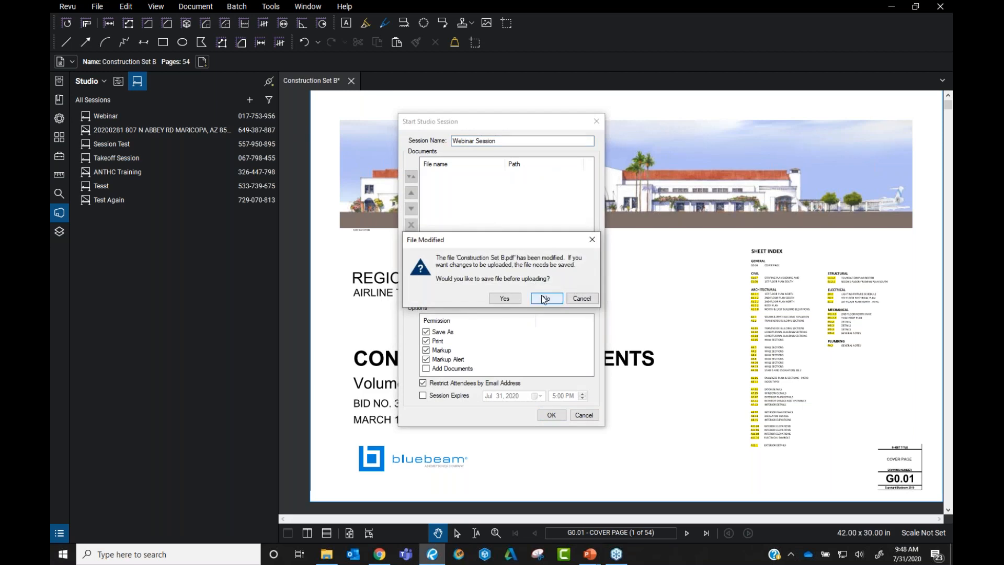
left_click(545, 298)
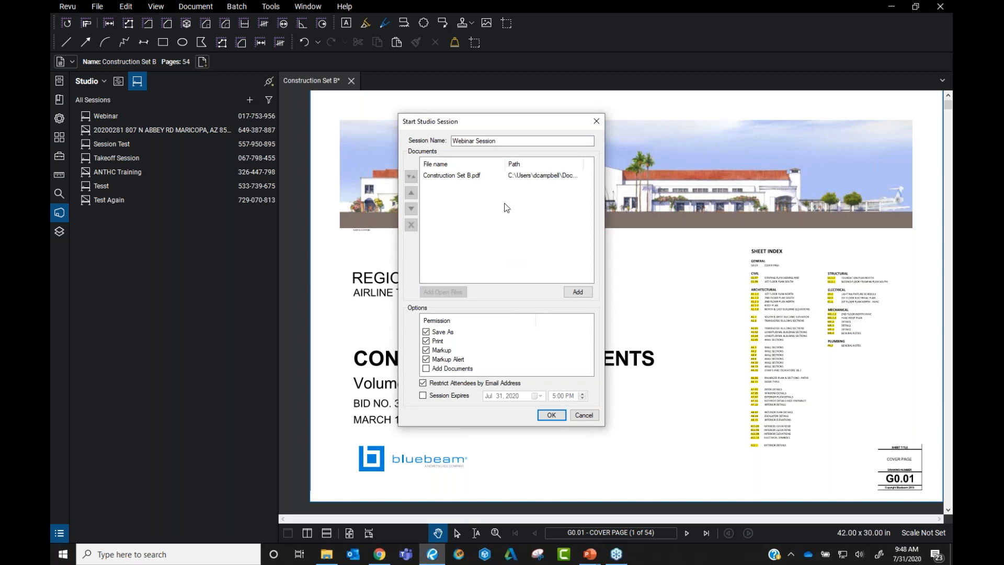
Add Construction Set A.pdf to the session and start it, bringing up the Session Invitation
left_click(577, 293)
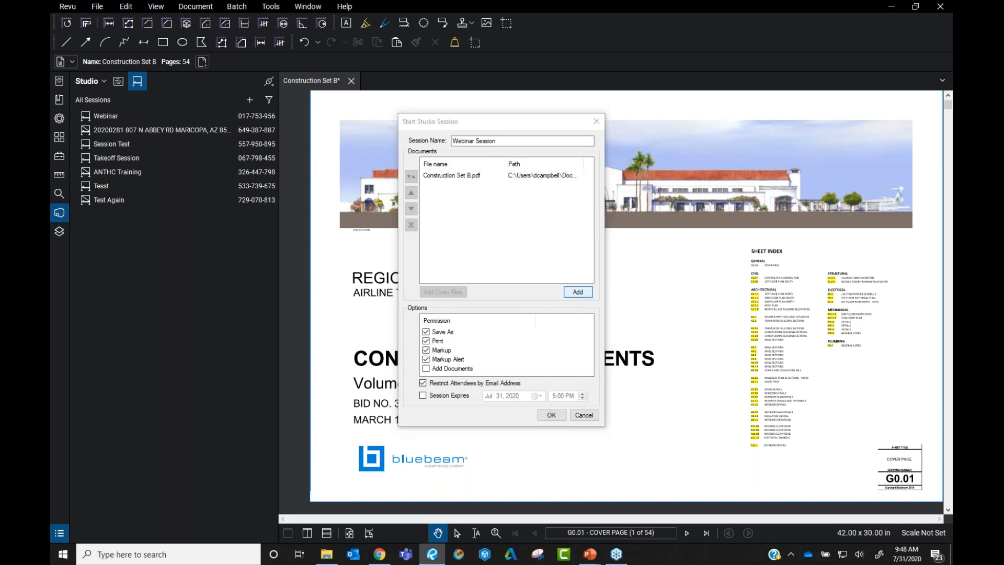
double_click(595, 206)
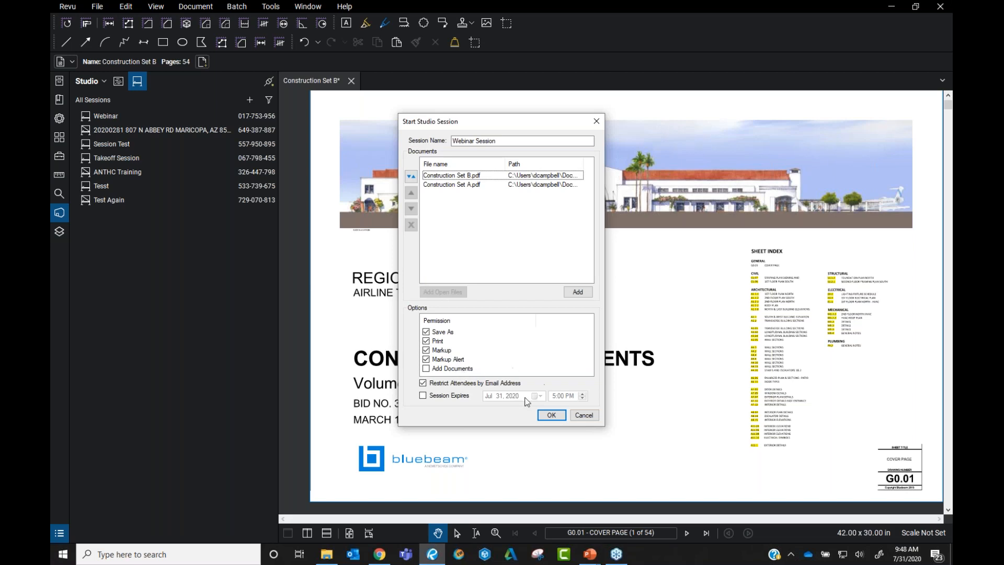
left_click(426, 387)
Start the Webinar Session with attendee email restriction turned off, then email an invitation to one invitee
left_click(439, 384)
left_click(553, 415)
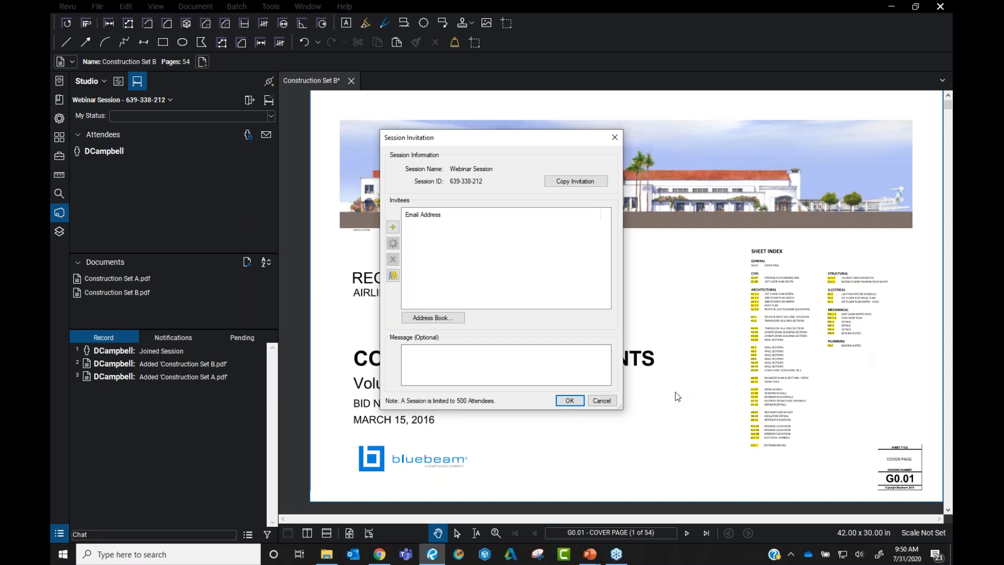
left_click(393, 227)
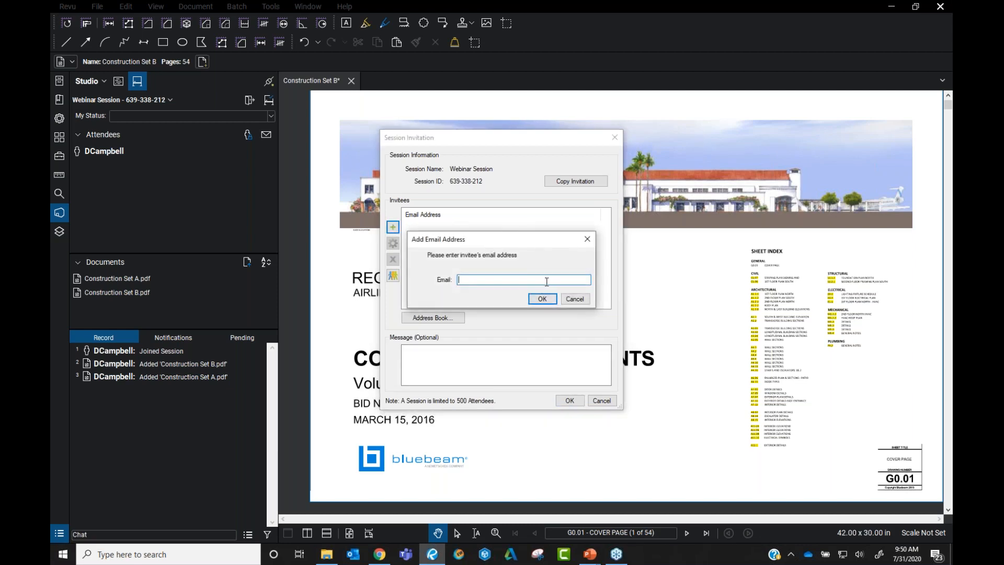
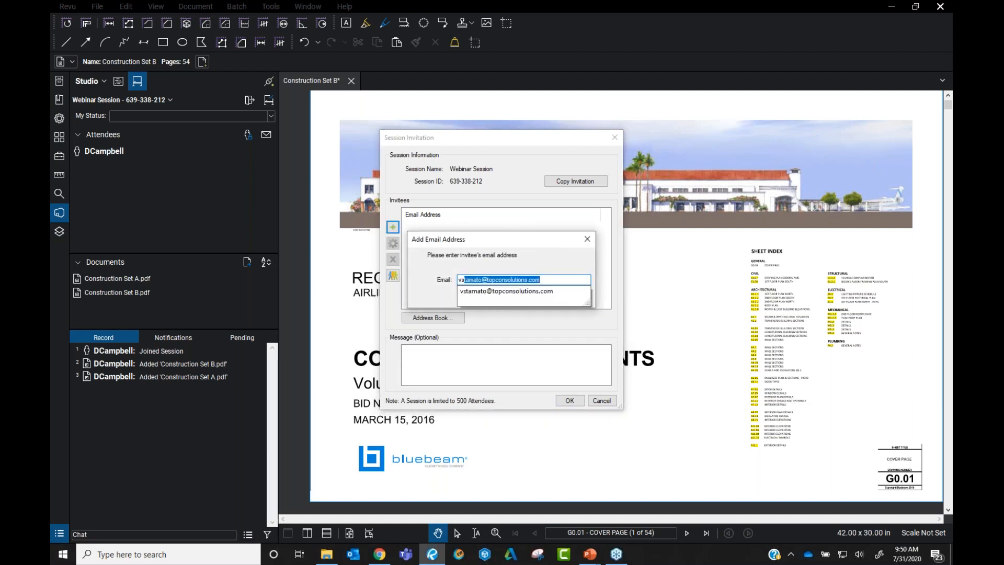
left_click(536, 292)
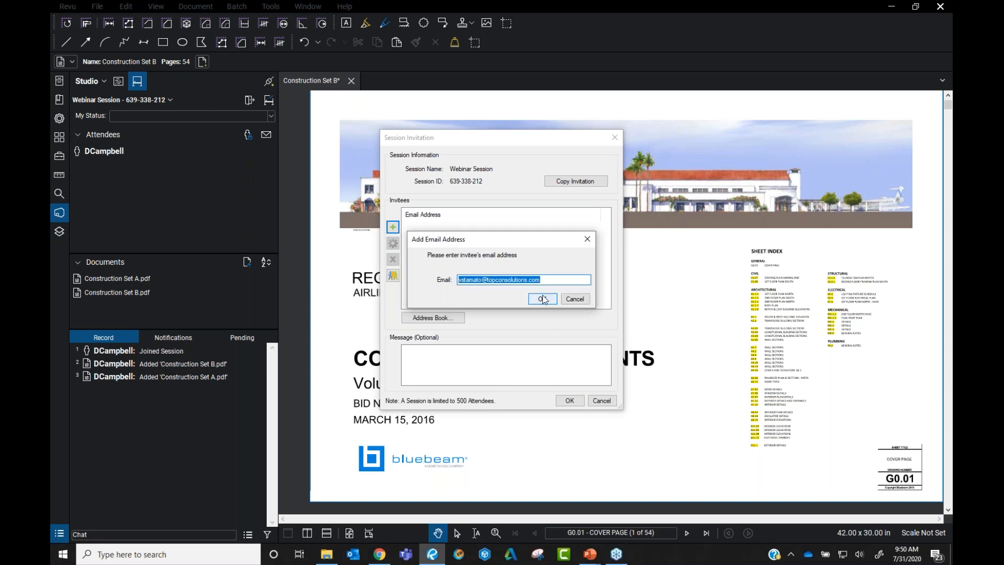
left_click(543, 298)
left_click(569, 401)
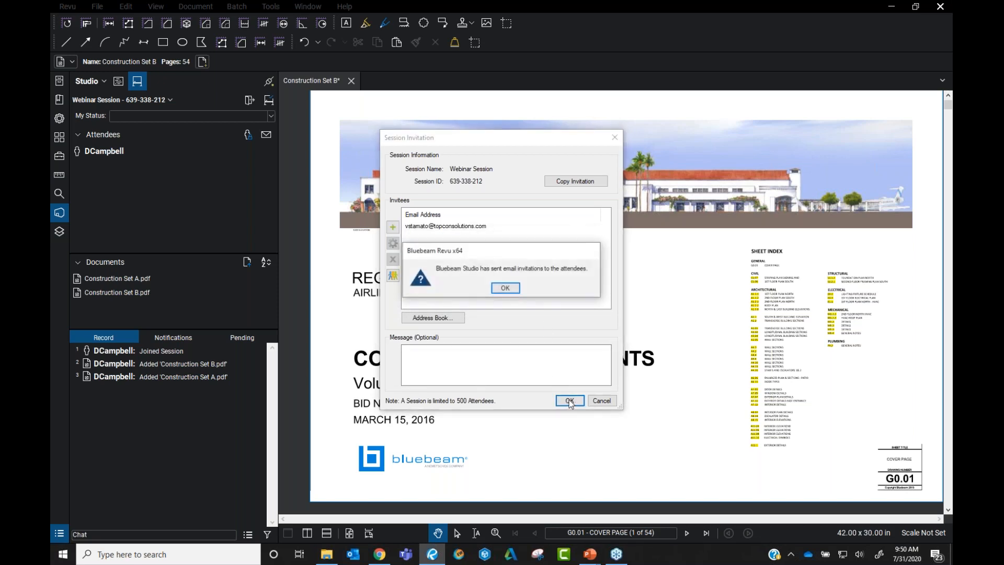
left_click(505, 287)
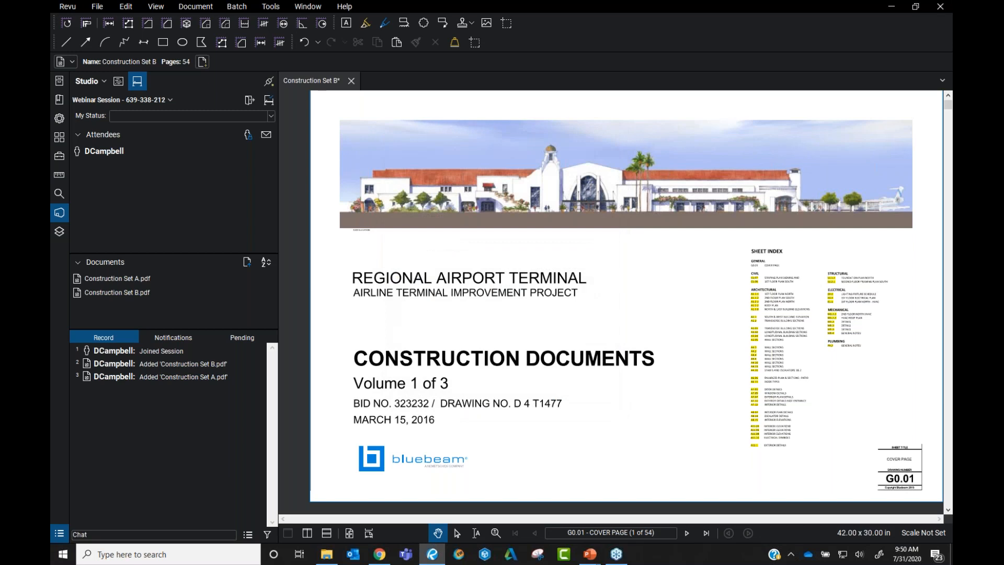